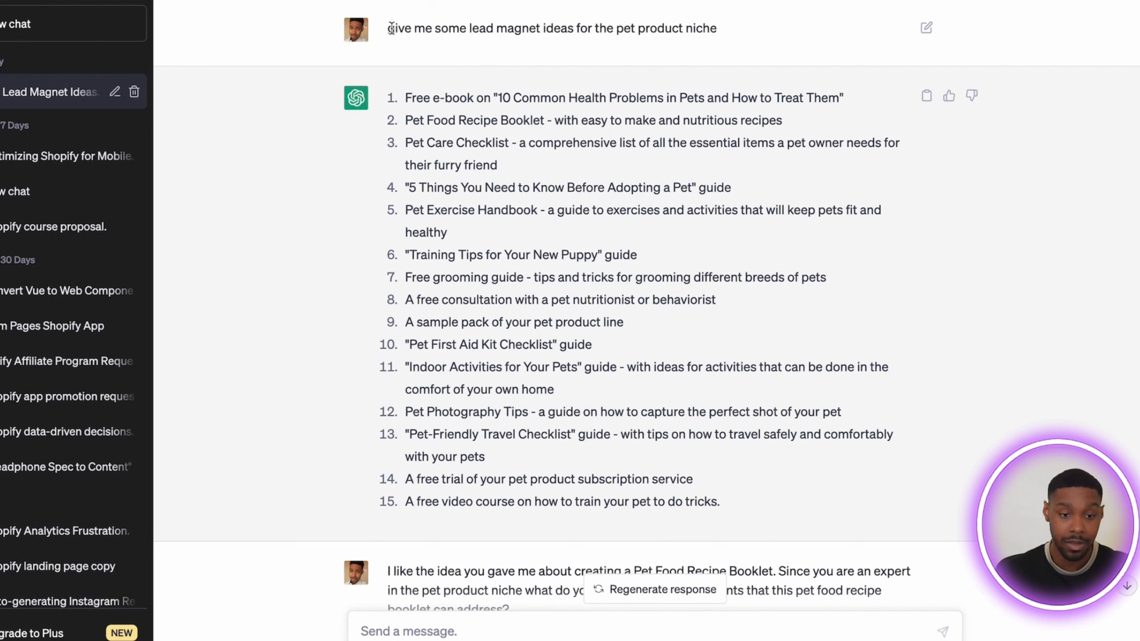
# Read the lead magnet ideas for the pet product niche, highlighting the prompt and the Pet Food Recipe Booklet idea
pyautogui.moveTo(388, 27); pyautogui.dragTo(703, 23)
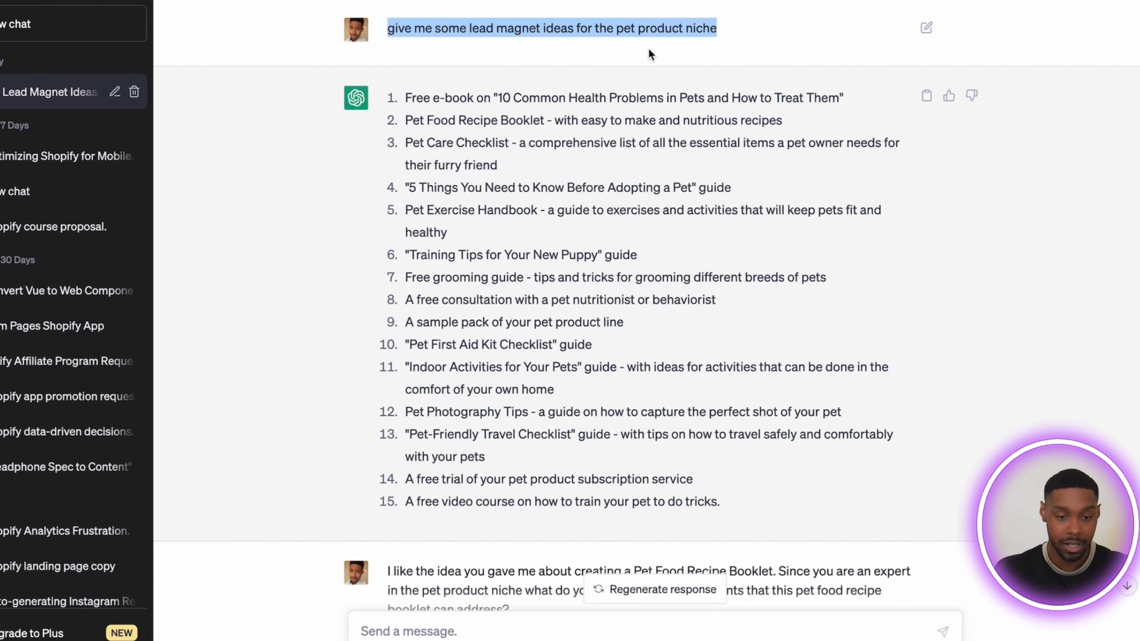
pyautogui.scroll(-1, 648, 48)
pyautogui.scroll(-1, 529, 262)
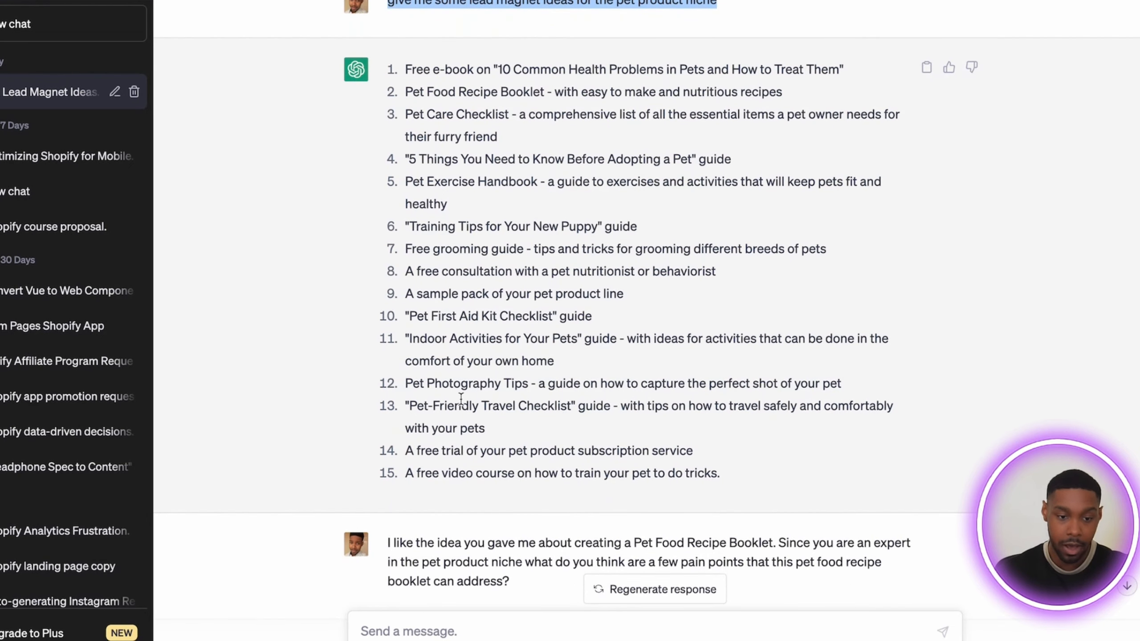
pyautogui.moveTo(405, 93); pyautogui.dragTo(539, 102)
pyautogui.scroll(-6, 541, 98)
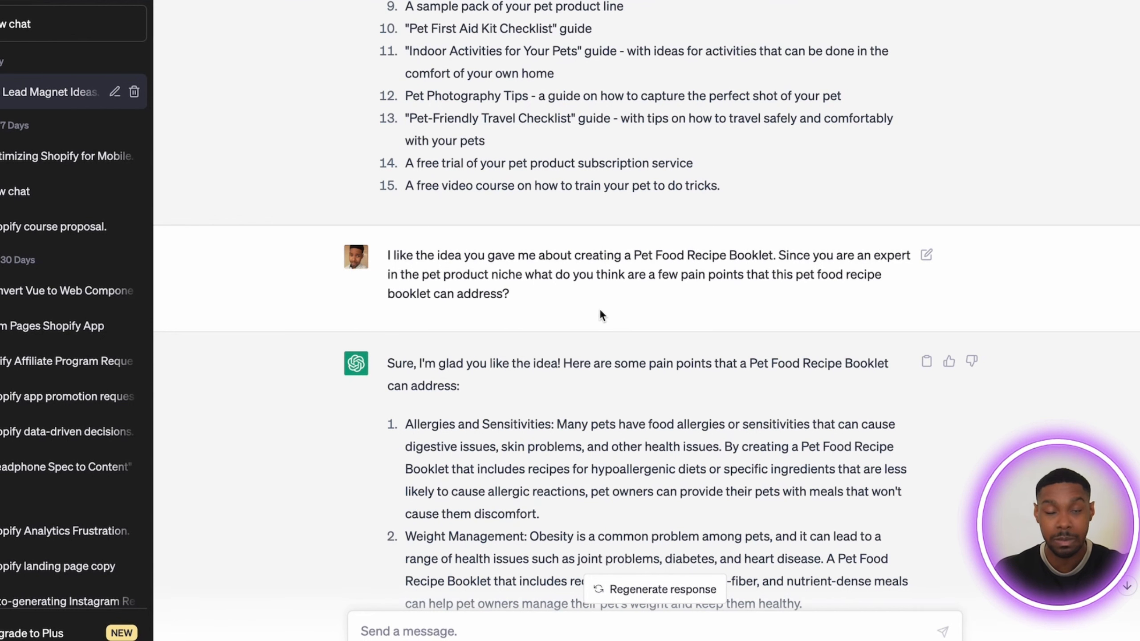
# Review the pain points that the Pet Food Recipe Booklet can address and compare them with the original ideas list
pyautogui.scroll(-10, 620, 380)
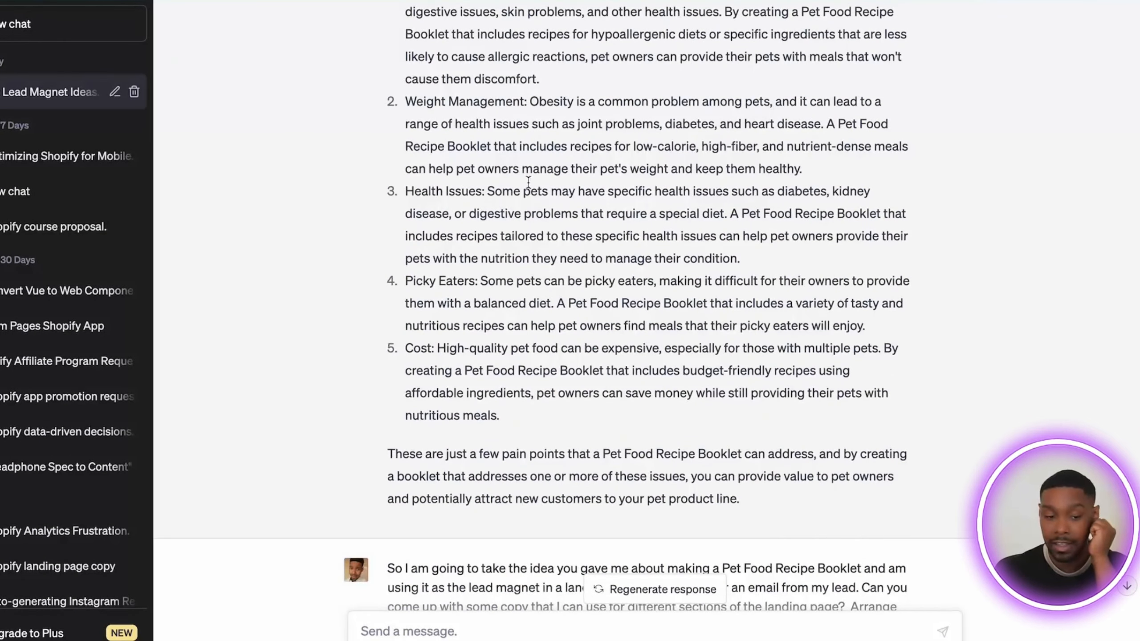
pyautogui.scroll(3, 527, 198)
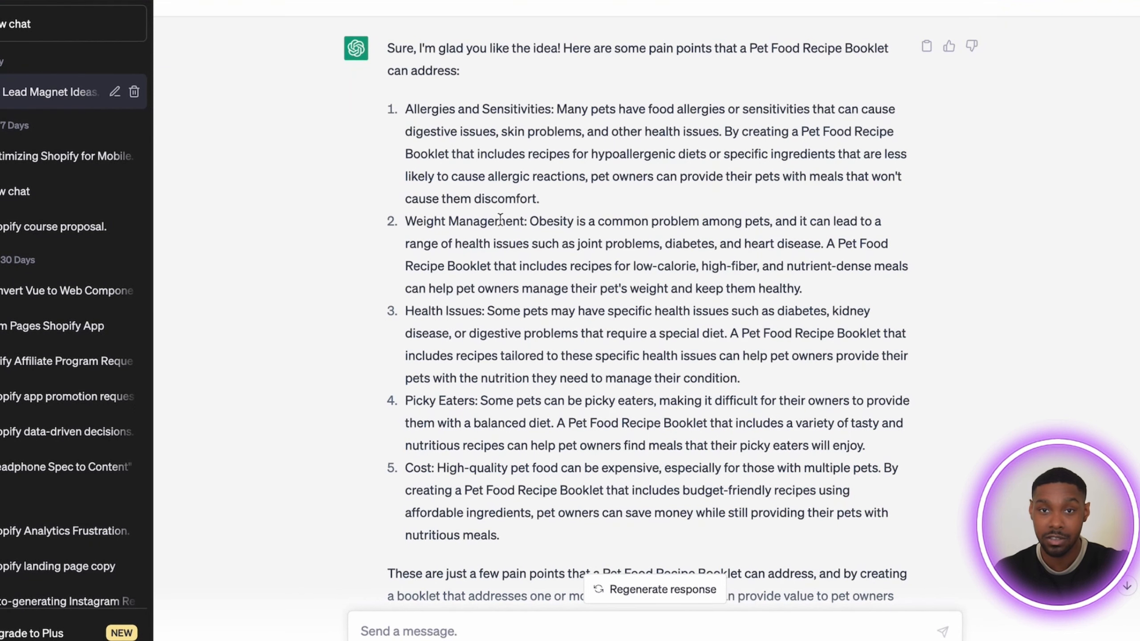
pyautogui.scroll(-2, 500, 219)
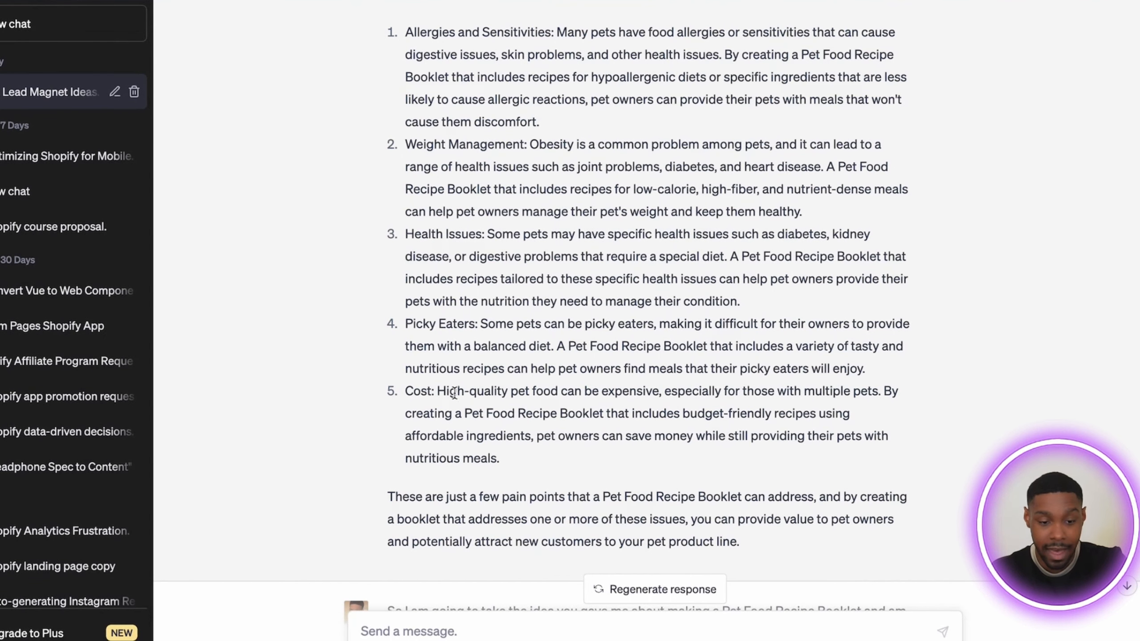
pyautogui.scroll(-1, 469, 314)
pyautogui.scroll(-3, 535, 371)
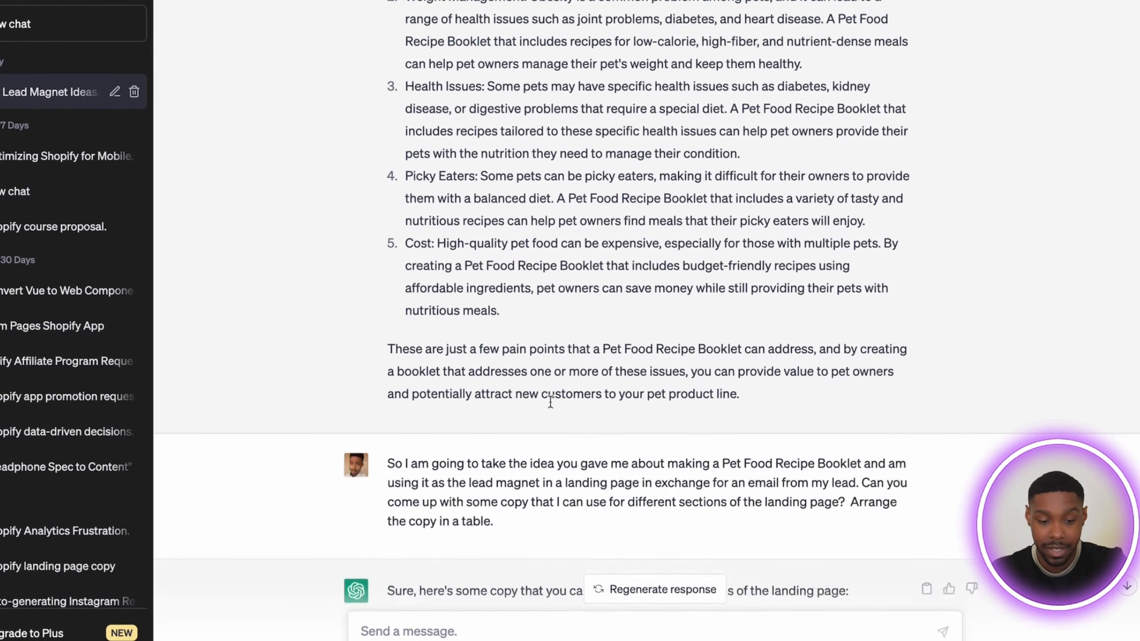
pyautogui.scroll(6, 551, 395)
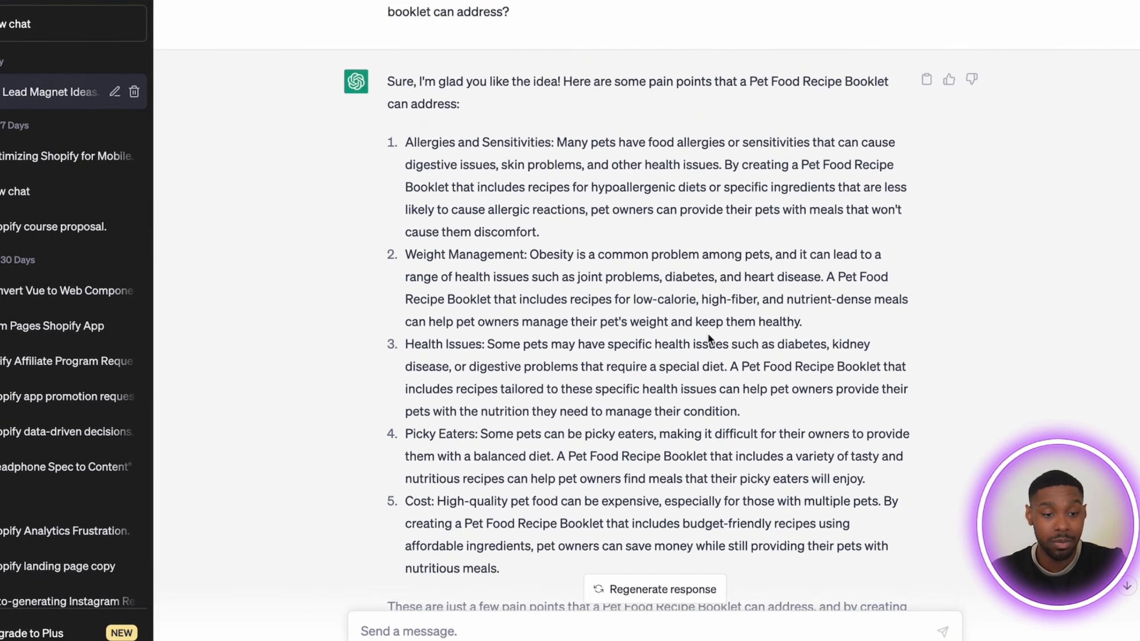
pyautogui.scroll(12, 451, 213)
pyautogui.moveTo(405, 76); pyautogui.dragTo(543, 77)
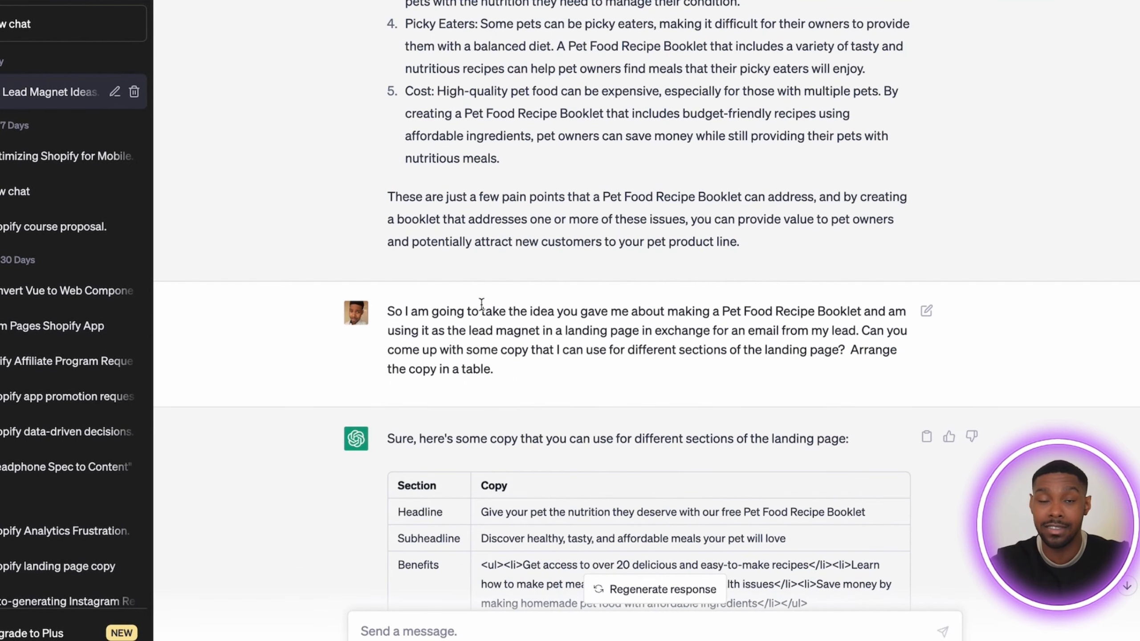
# Highlight the prompt requesting landing page copy arranged in a table and read through the copy for each section
pyautogui.moveTo(387, 311); pyautogui.dragTo(520, 374)
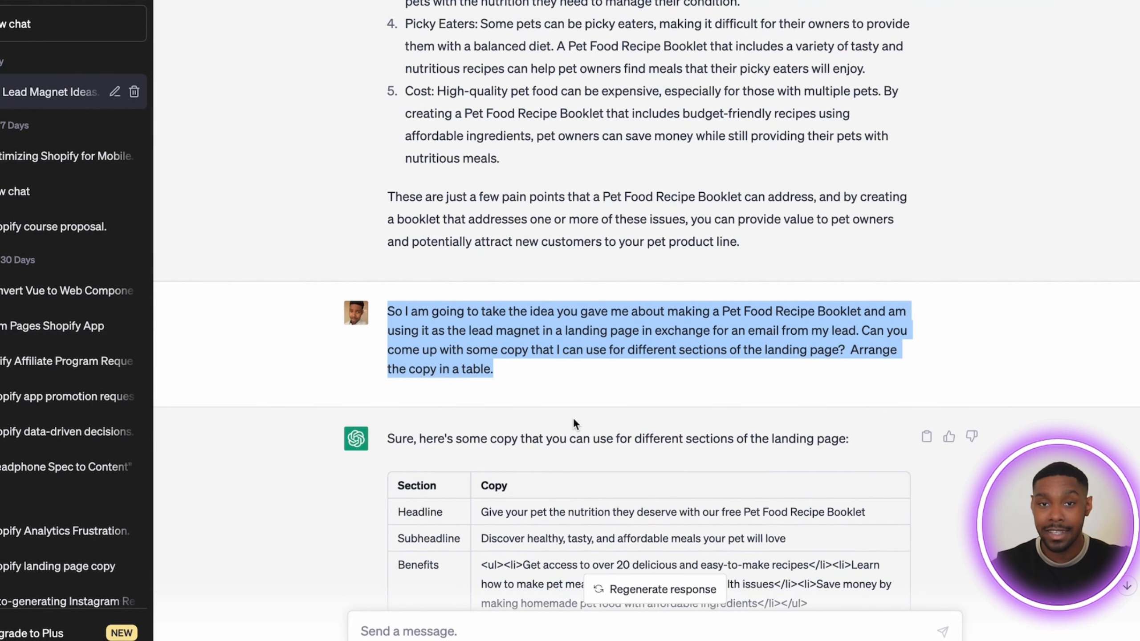
pyautogui.scroll(-1, 573, 417)
pyautogui.scroll(-8, 575, 416)
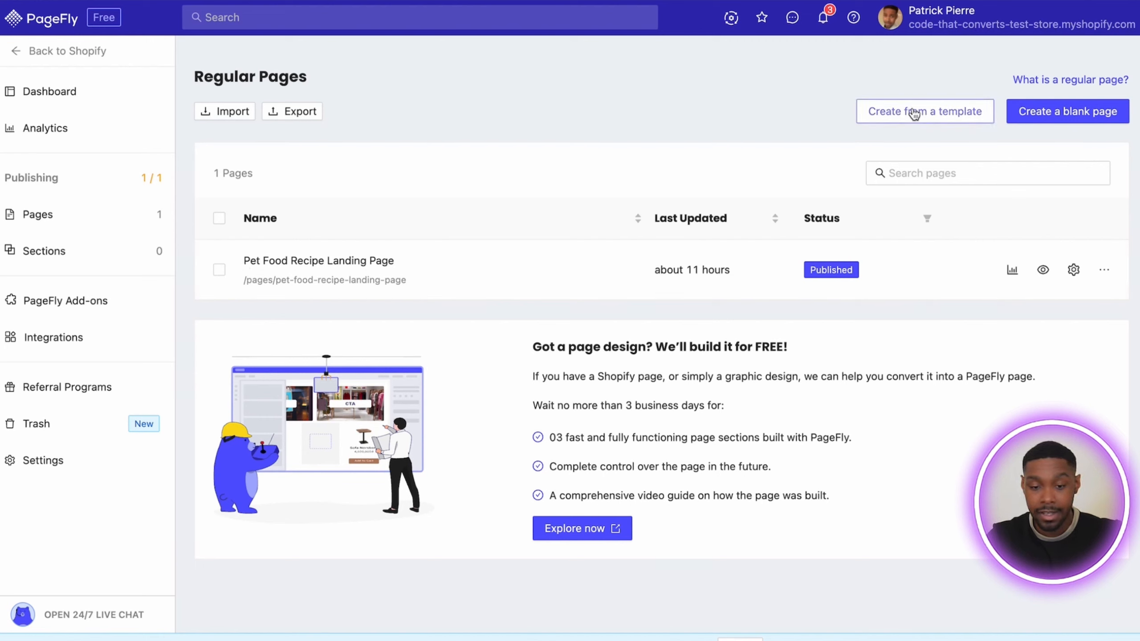
# Switch to PageFly's list of regular pages and start a new page from a template
pyautogui.click(53, 222)
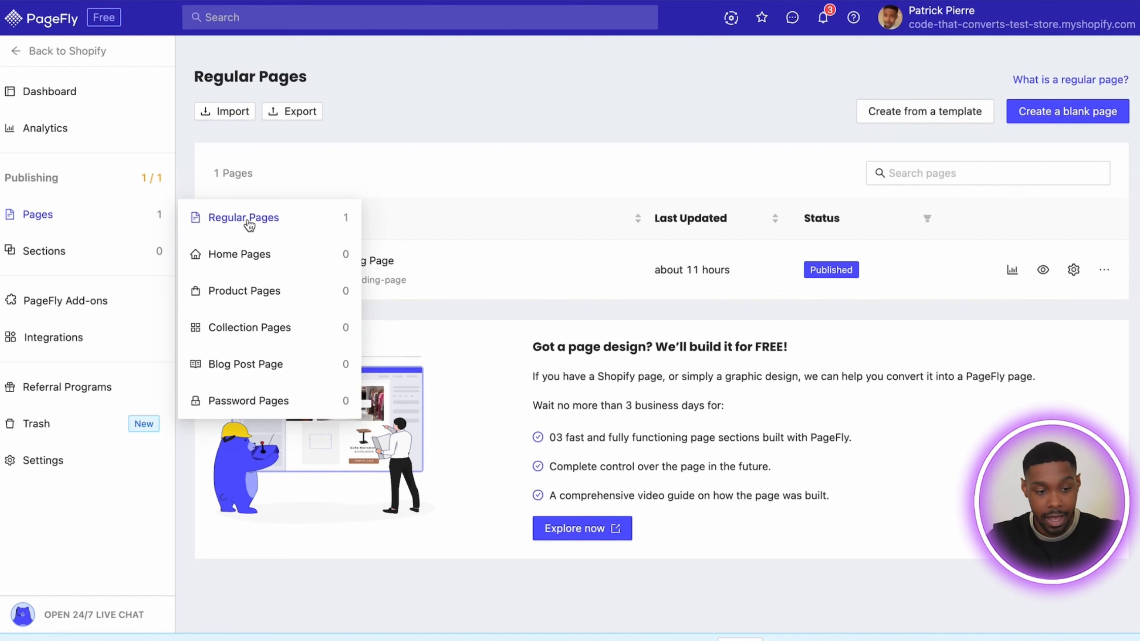
pyautogui.click(249, 220)
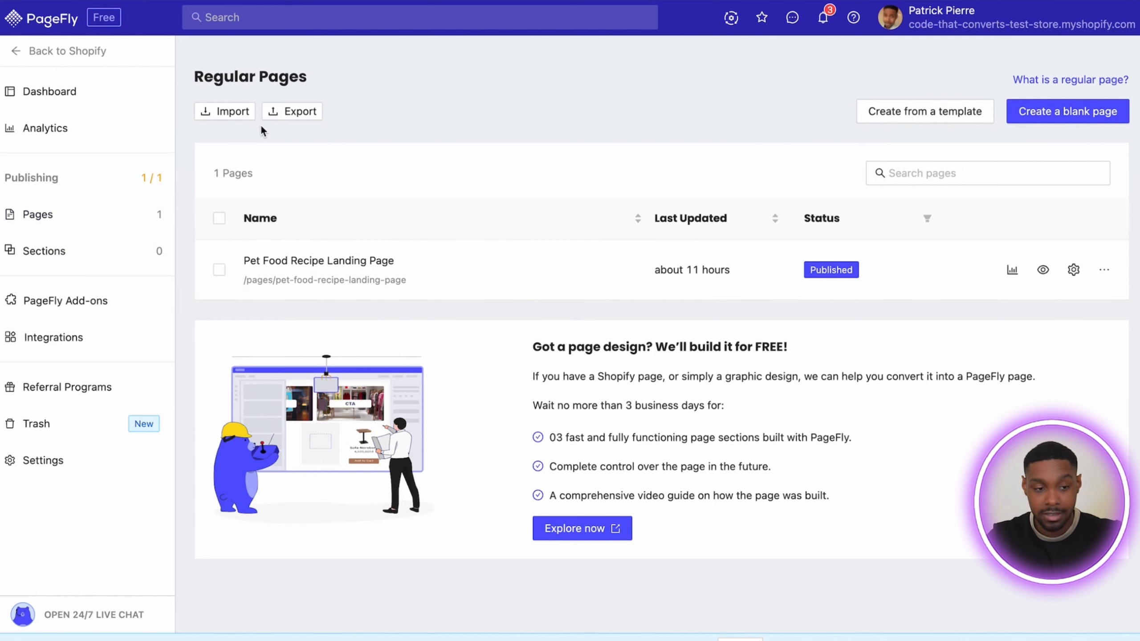
pyautogui.click(919, 113)
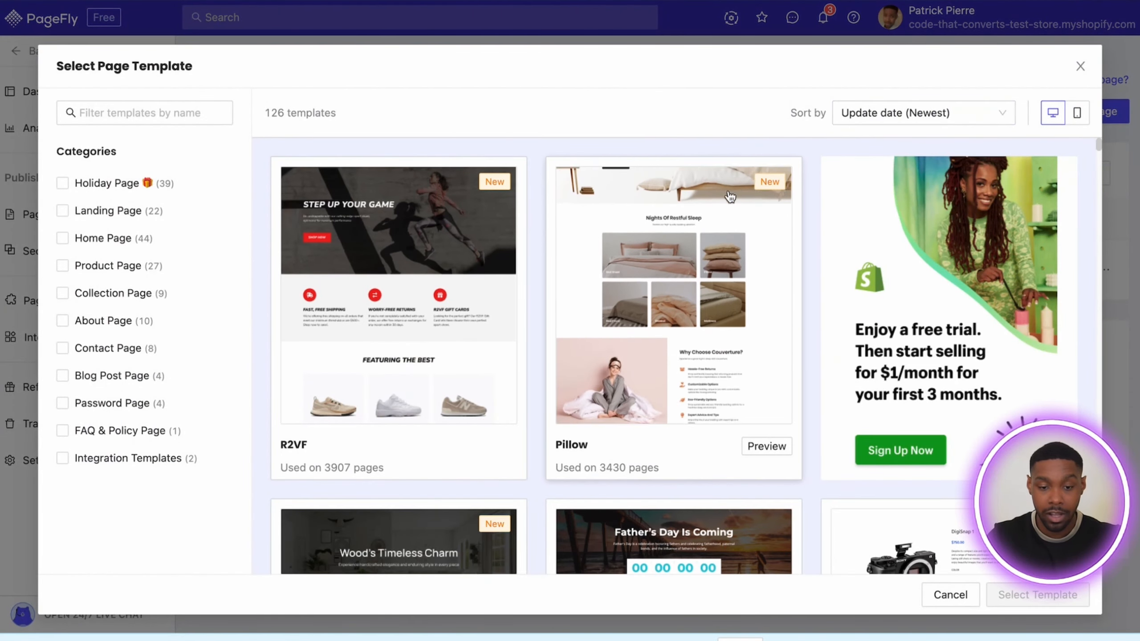
# Filter the page templates to the Landing Page category and choose the "Make Your Mom Smile" Mother's Day gardening template
pyautogui.scroll(-3, 801, 360)
pyautogui.scroll(-10, 801, 359)
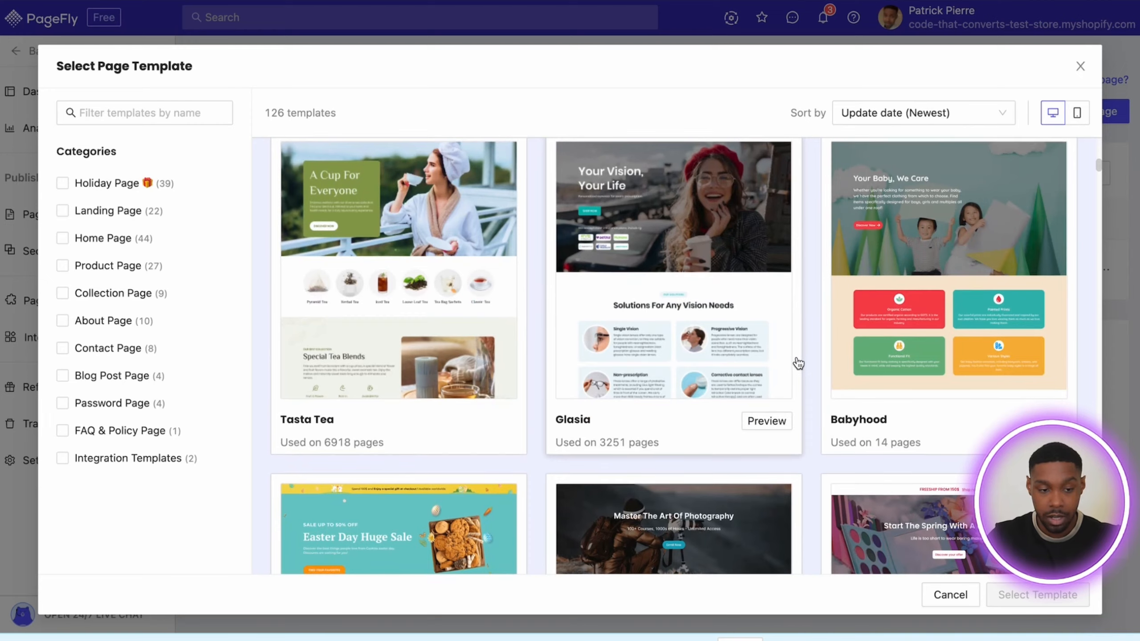
pyautogui.scroll(2, 799, 361)
pyautogui.scroll(-5, 798, 363)
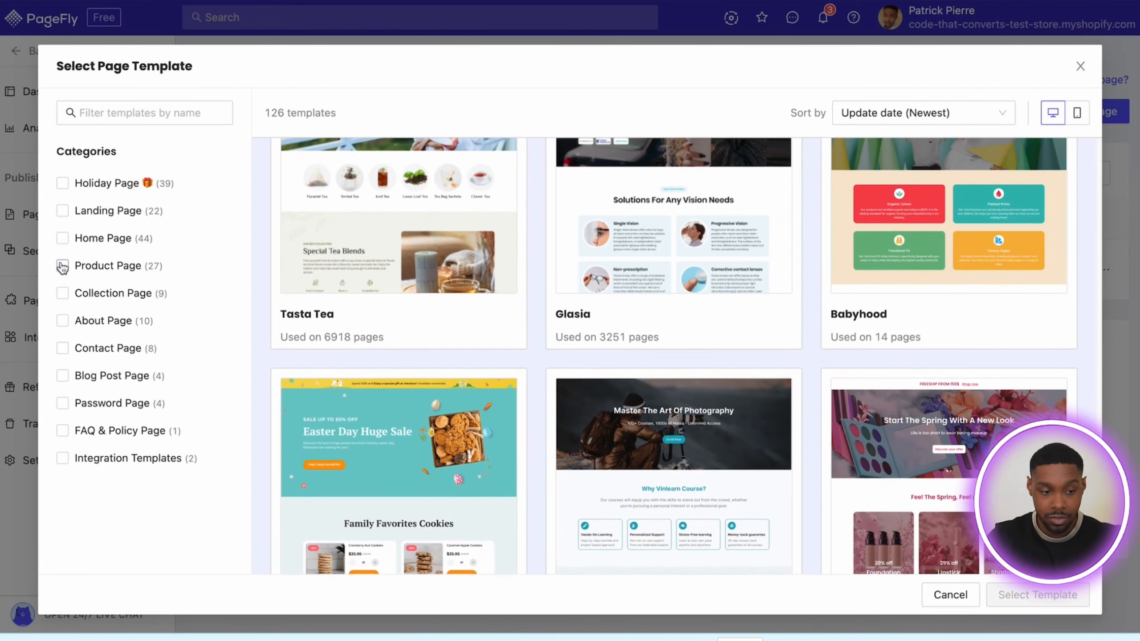
pyautogui.click(62, 214)
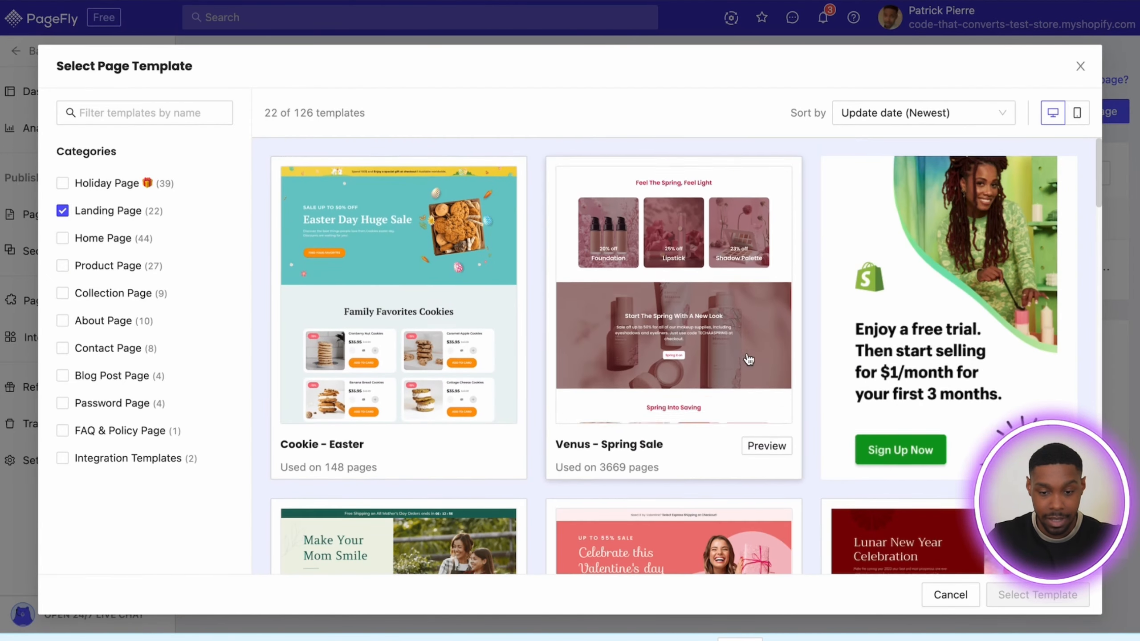
pyautogui.scroll(-4, 558, 380)
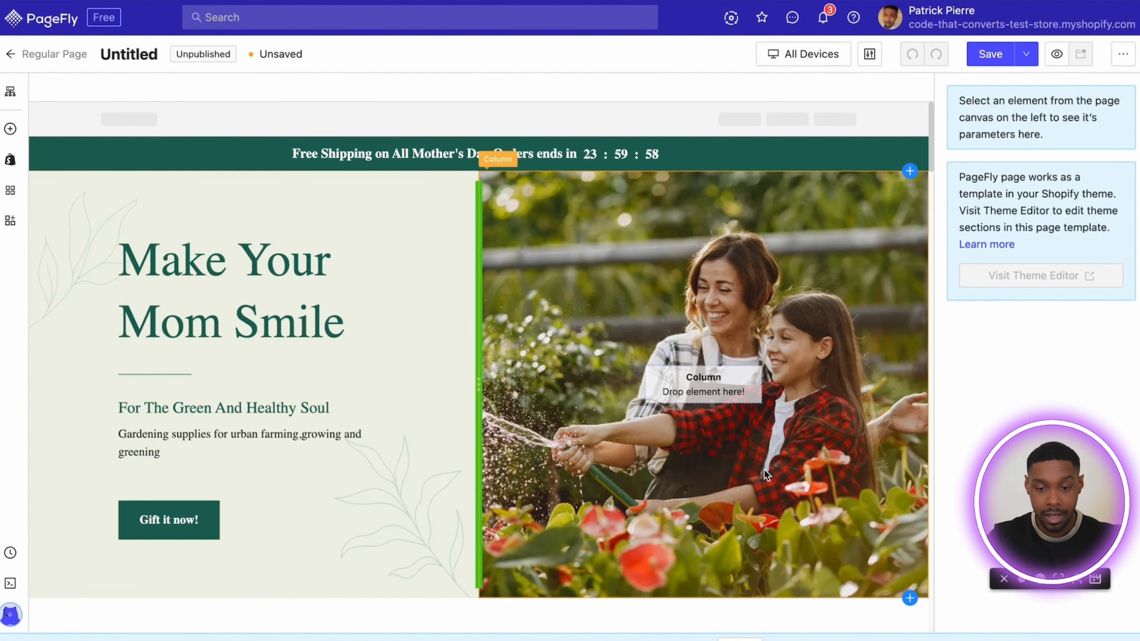
# Look through the new page's template sections, from the hero through the customer reviews and Instagram gallery to the gardening help section
pyautogui.scroll(-20, 764, 470)
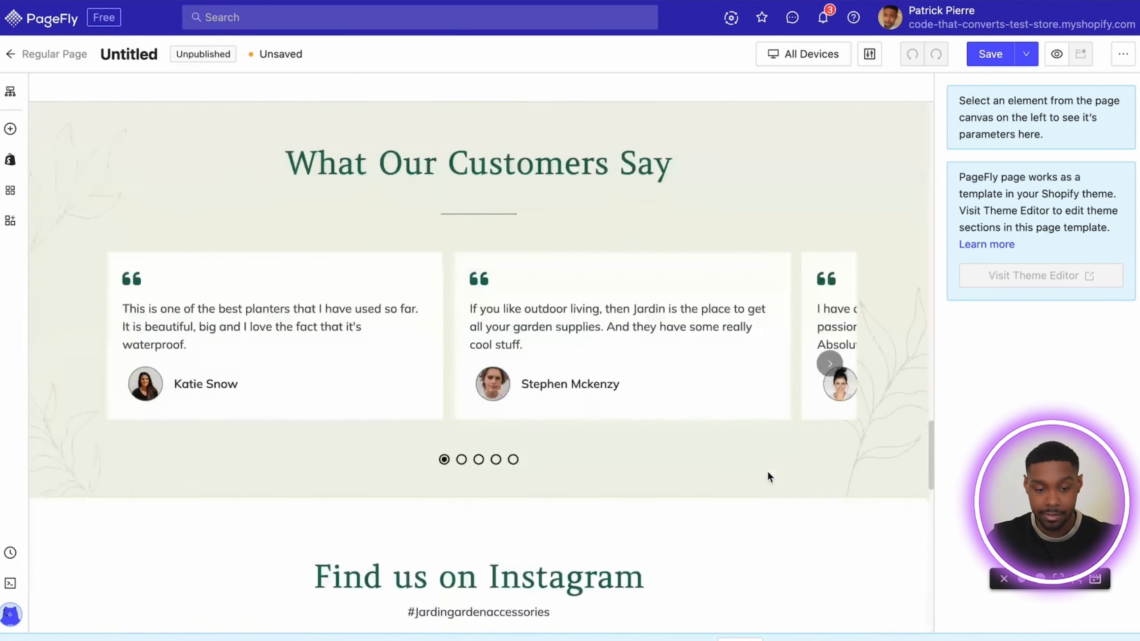
pyautogui.scroll(-6, 769, 472)
pyautogui.scroll(20, 769, 473)
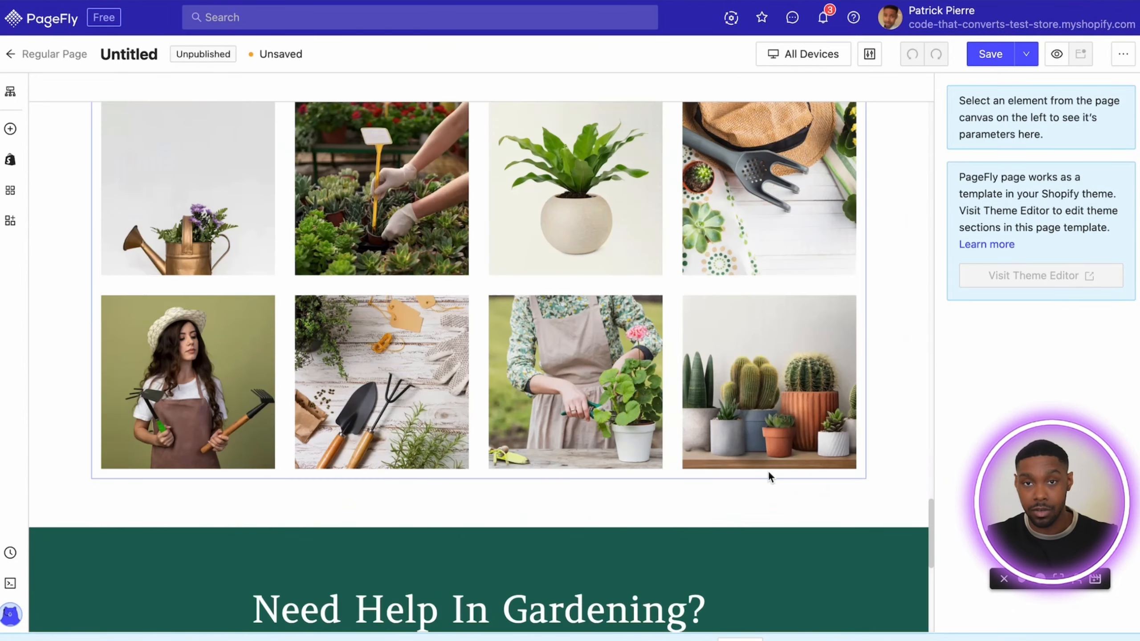
pyautogui.scroll(8, 767, 470)
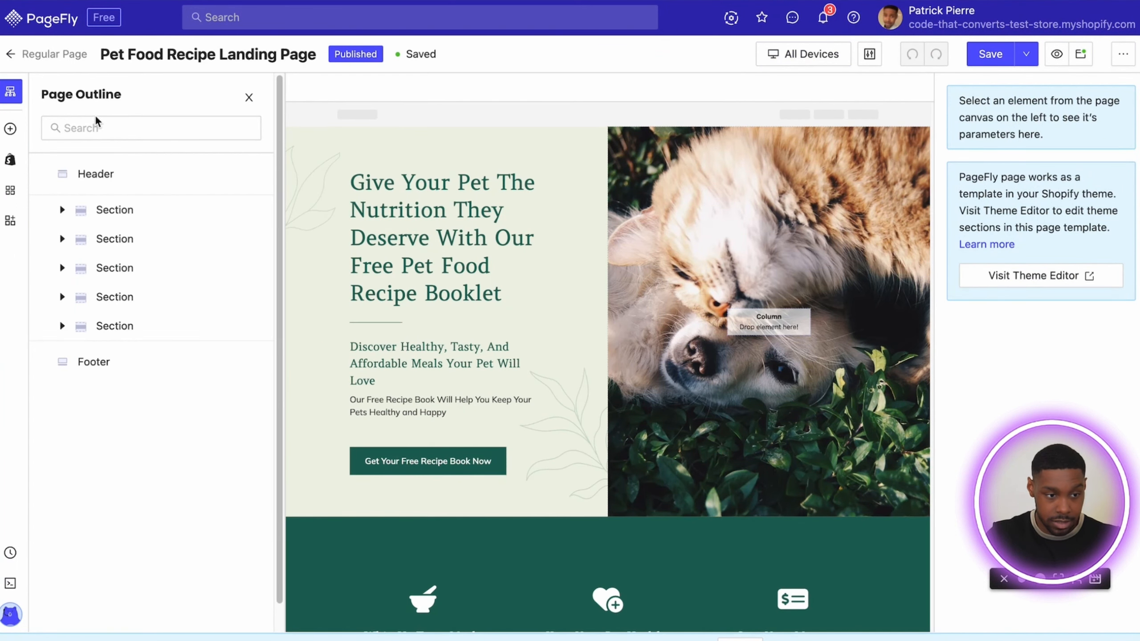
# Hide the page outline of the Pet Food Recipe Landing Page and review its sections down to the sign-up form
pyautogui.click(10, 92)
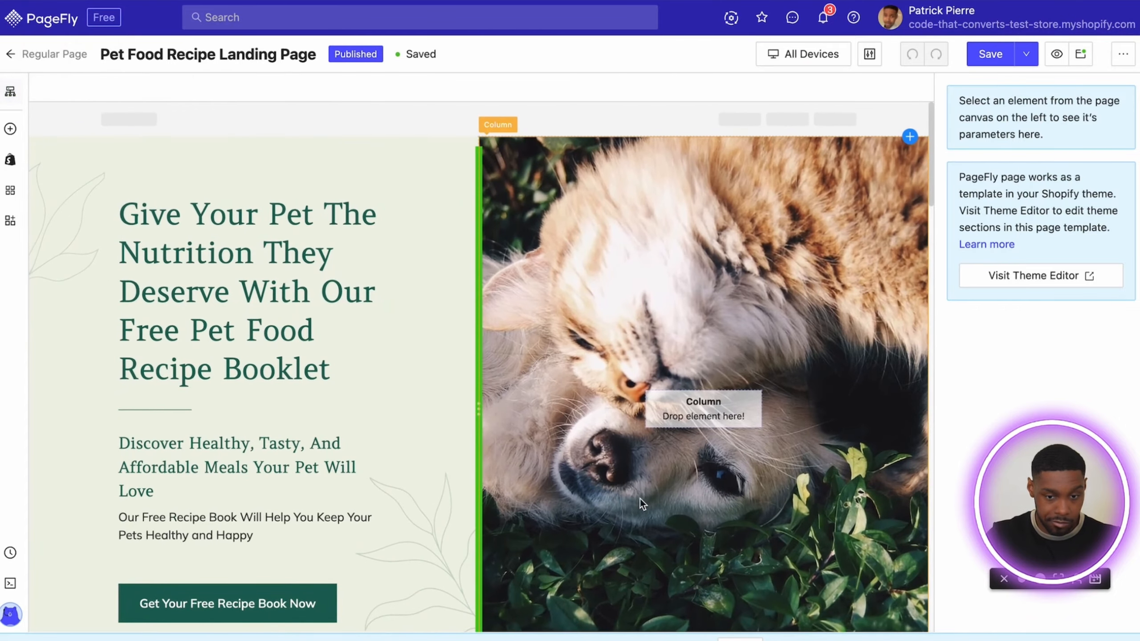
pyautogui.scroll(-3, 799, 497)
pyautogui.scroll(3, 745, 475)
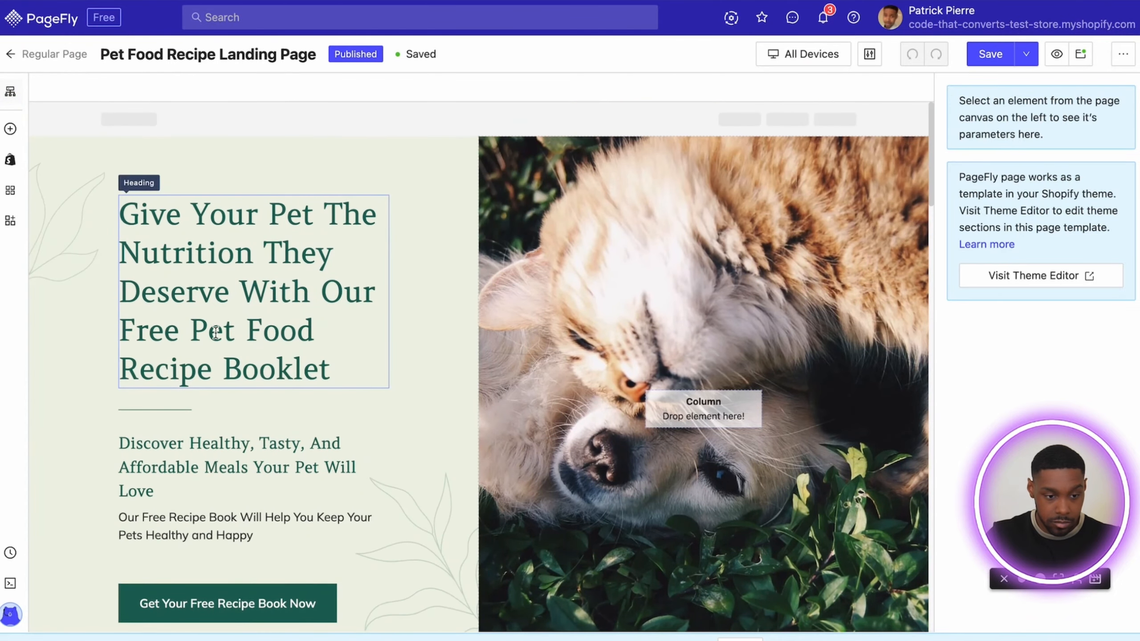
pyautogui.scroll(-20, 570, 463)
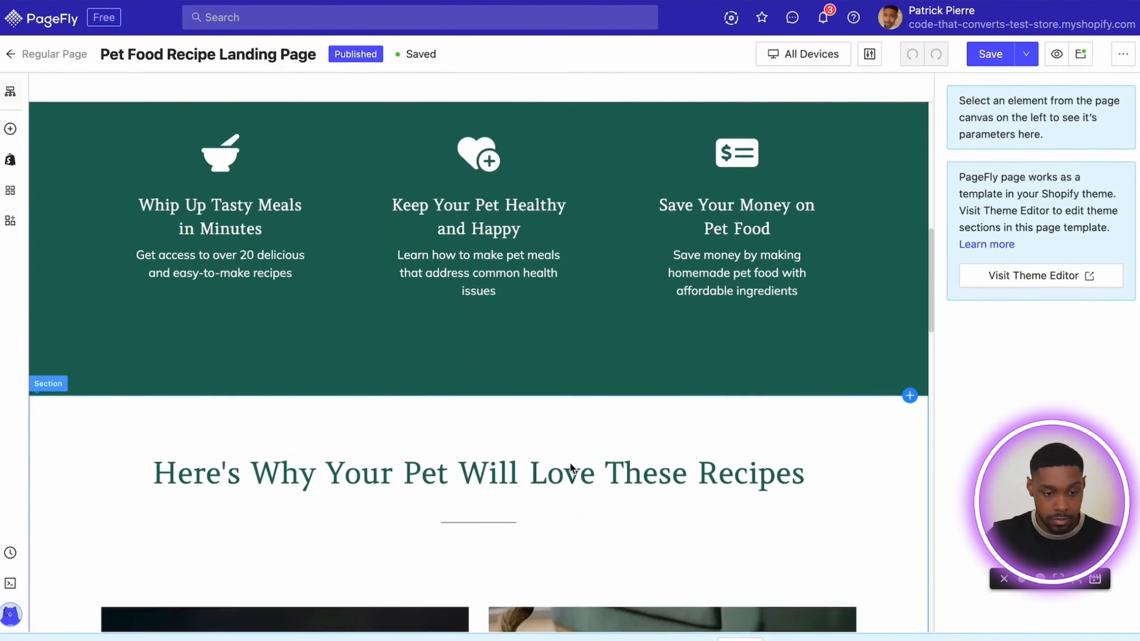
pyautogui.scroll(-20, 571, 464)
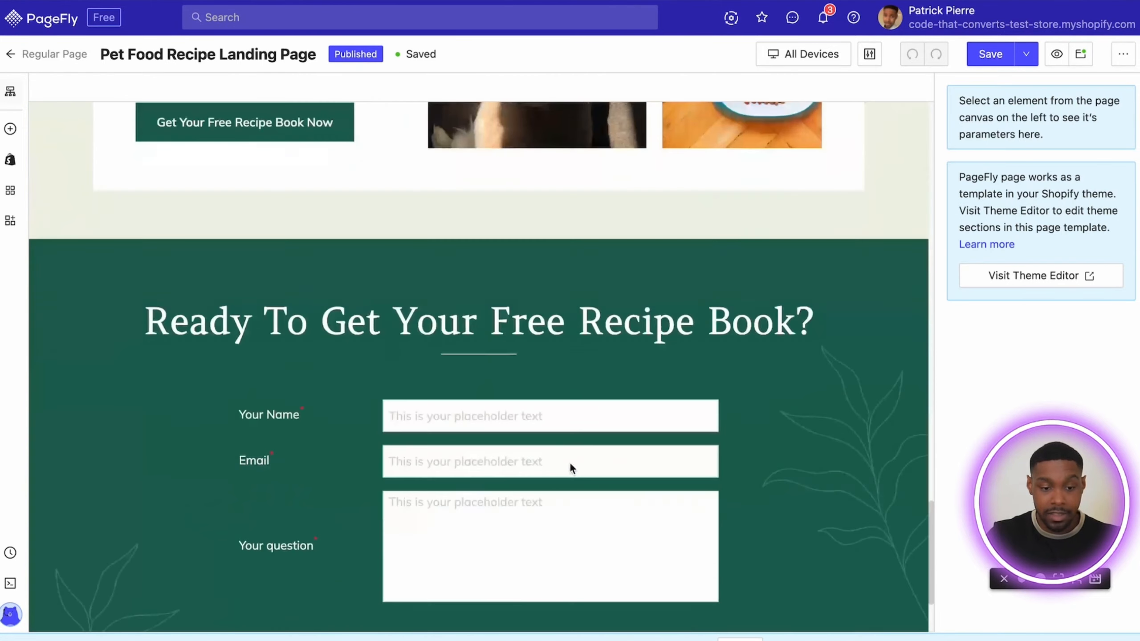
pyautogui.scroll(1, 570, 463)
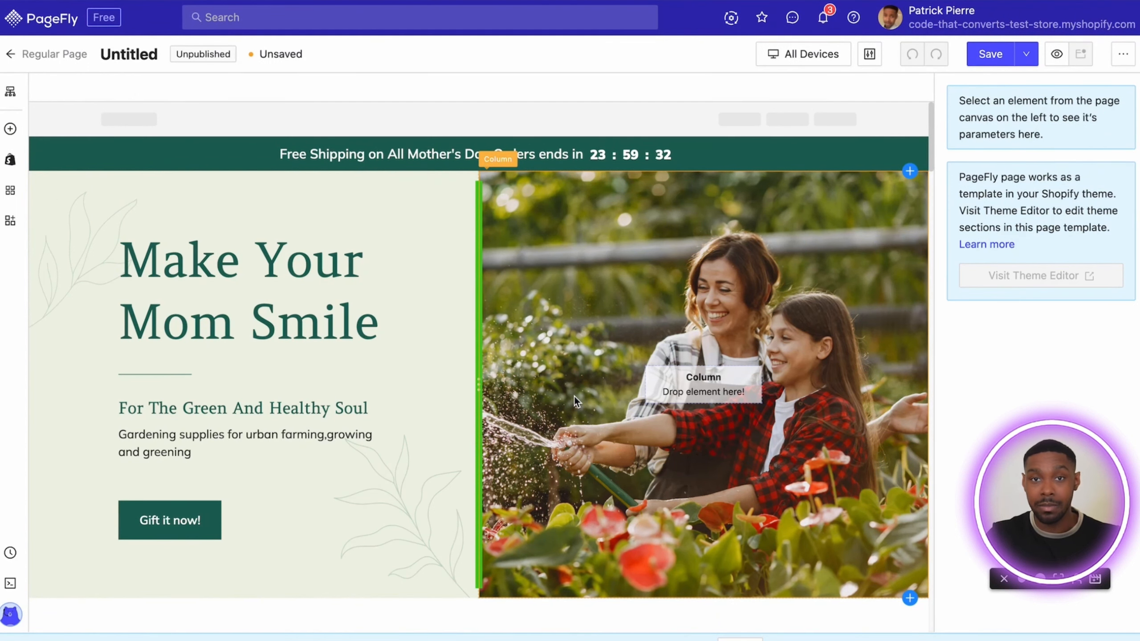
# Compare the sections of the unedited Mother's Day template with those of the Pet Food Recipe Landing Page
pyautogui.scroll(-7, 574, 396)
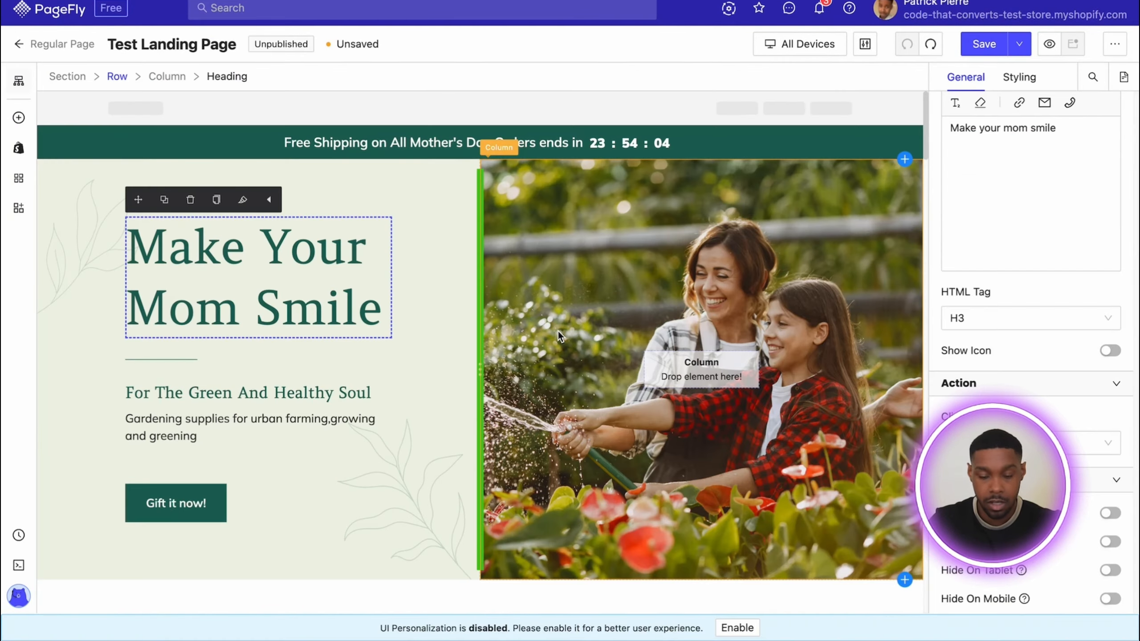
pyautogui.scroll(-20, 559, 329)
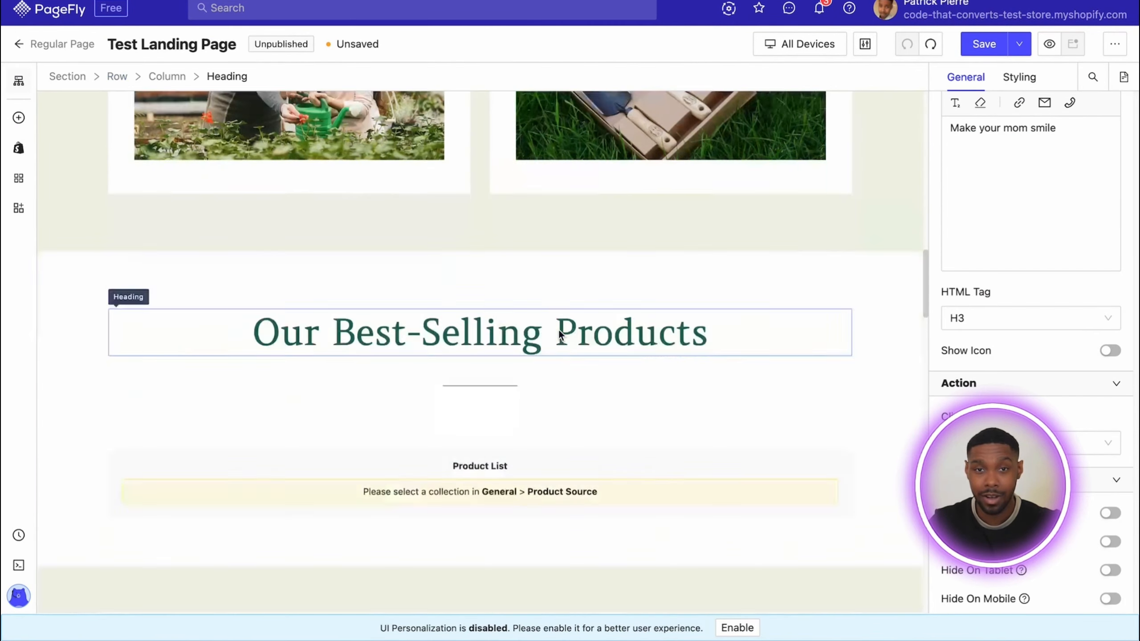
pyautogui.scroll(-5, 558, 335)
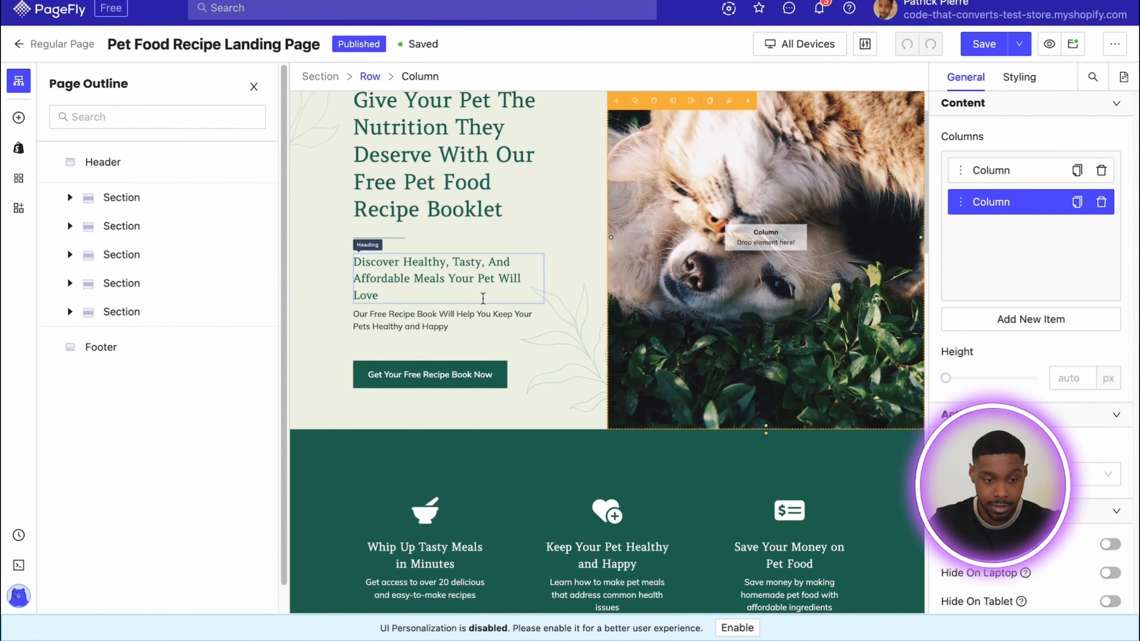
pyautogui.click(18, 80)
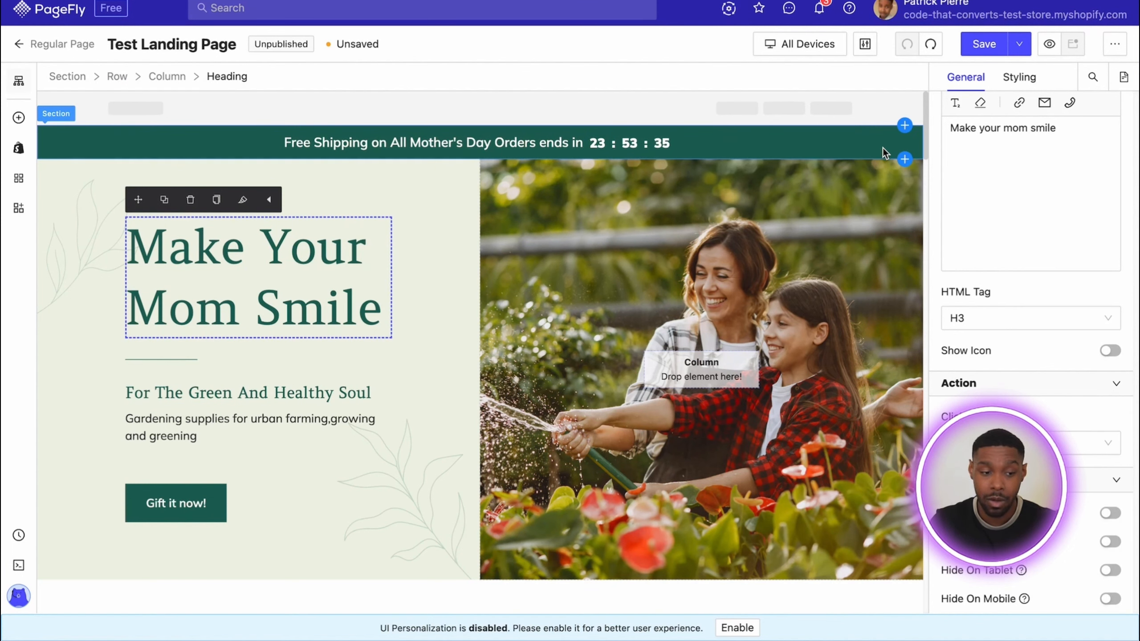
# Show the page outline of Test Landing Page, select the free-shipping countdown section and expand it to its row
pyautogui.click(23, 87)
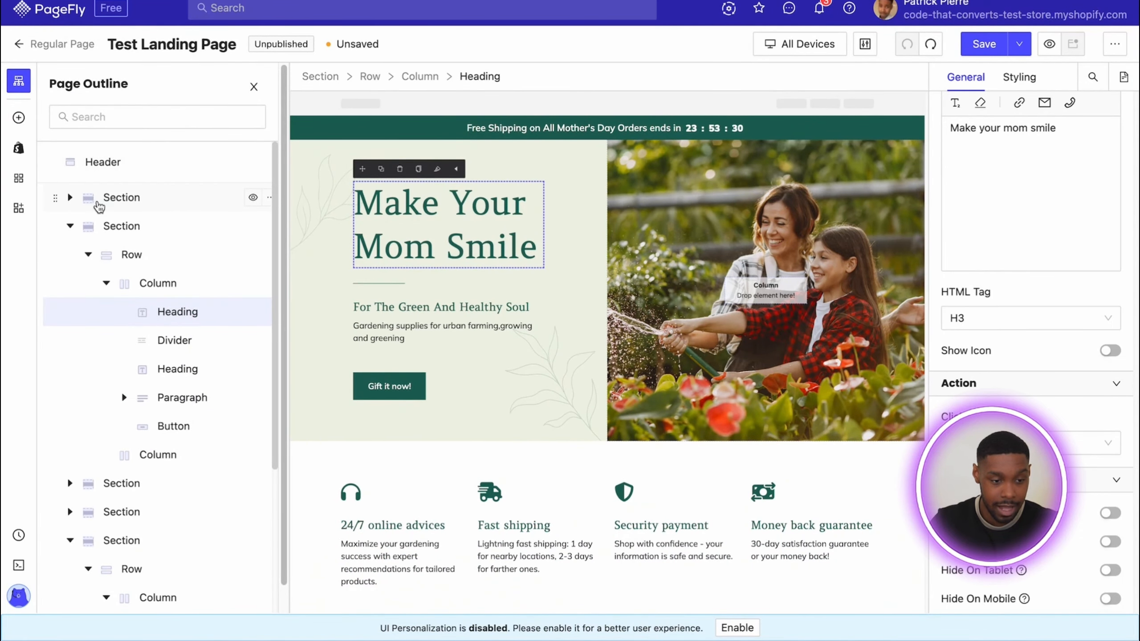
pyautogui.click(98, 204)
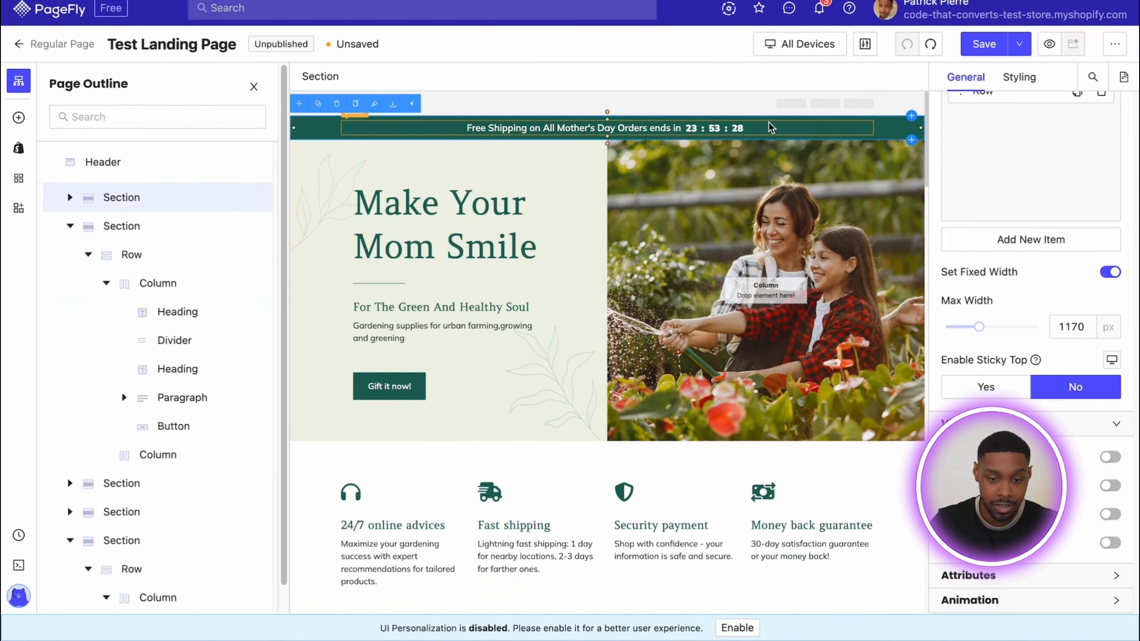
pyautogui.click(271, 201)
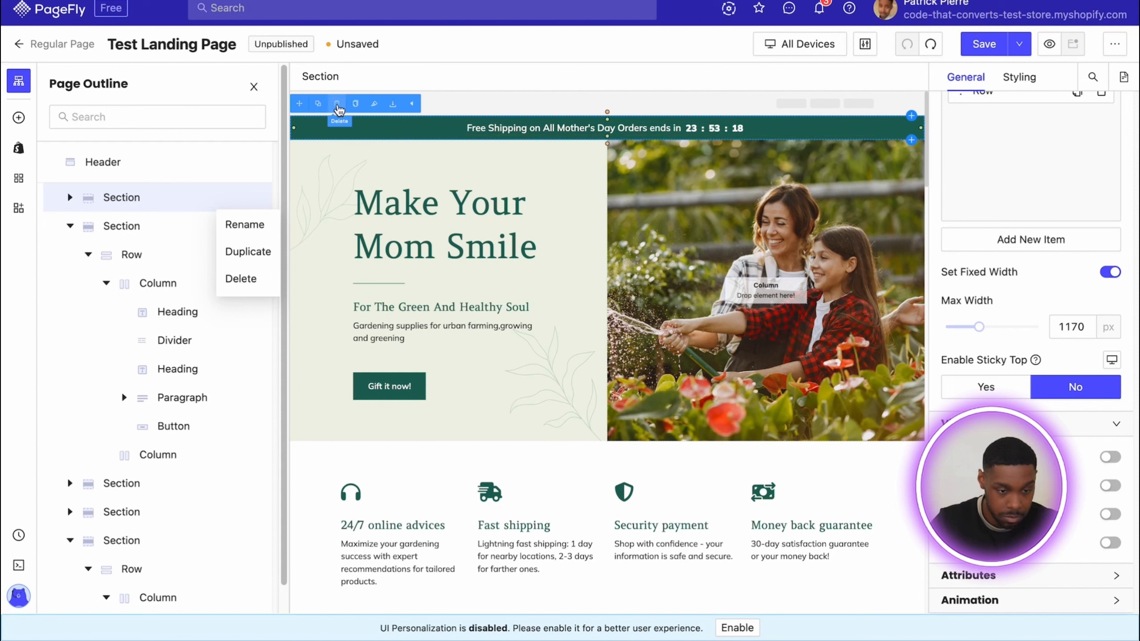
pyautogui.click(131, 197)
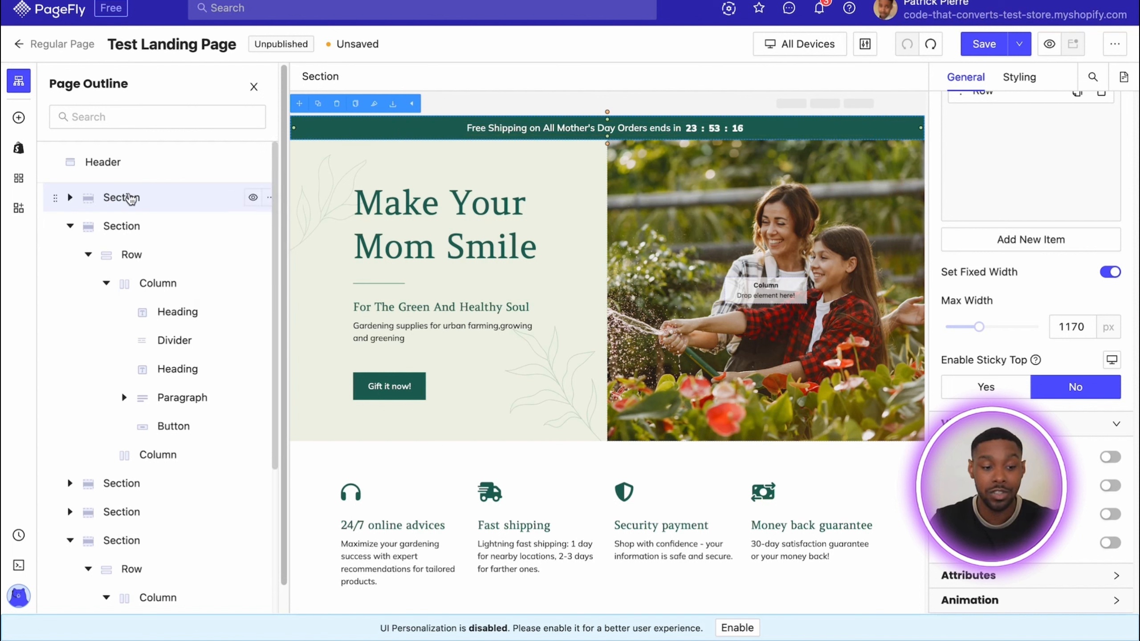
pyautogui.click(70, 198)
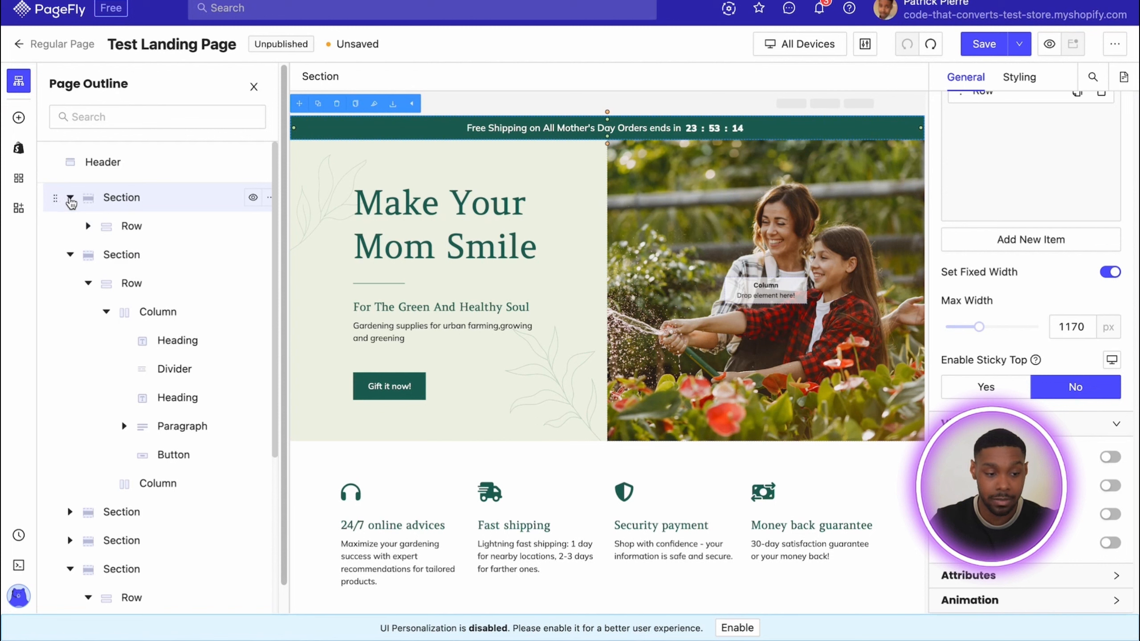
# Expand the free-shipping section down to its column contents and delete the Countdown element
pyautogui.click(88, 226)
pyautogui.click(106, 255)
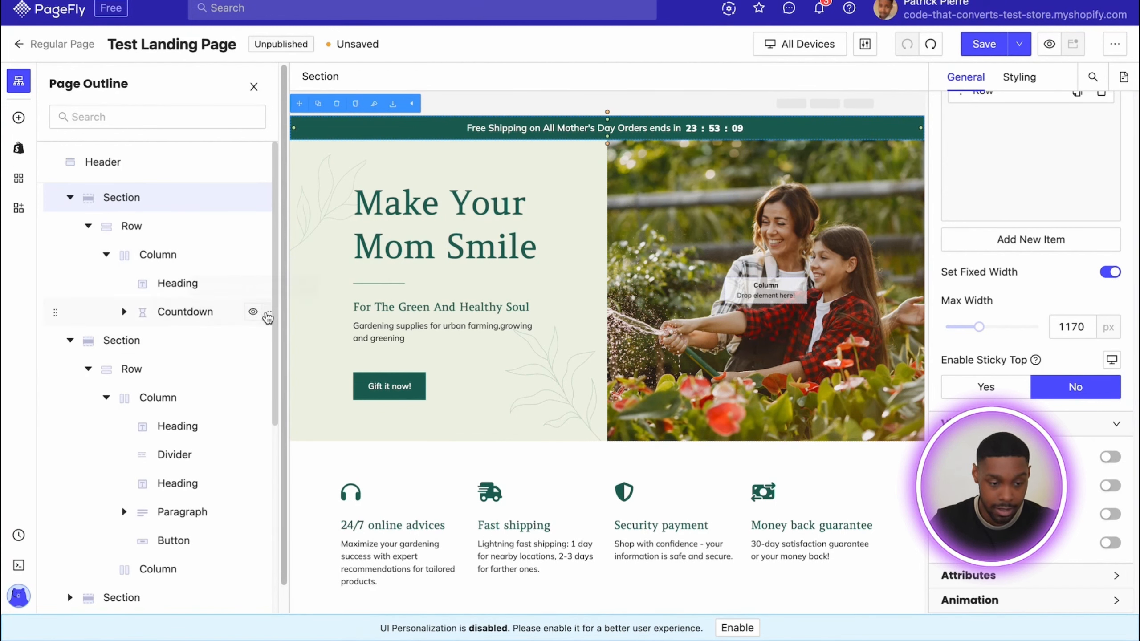
pyautogui.click(269, 317)
pyautogui.click(246, 400)
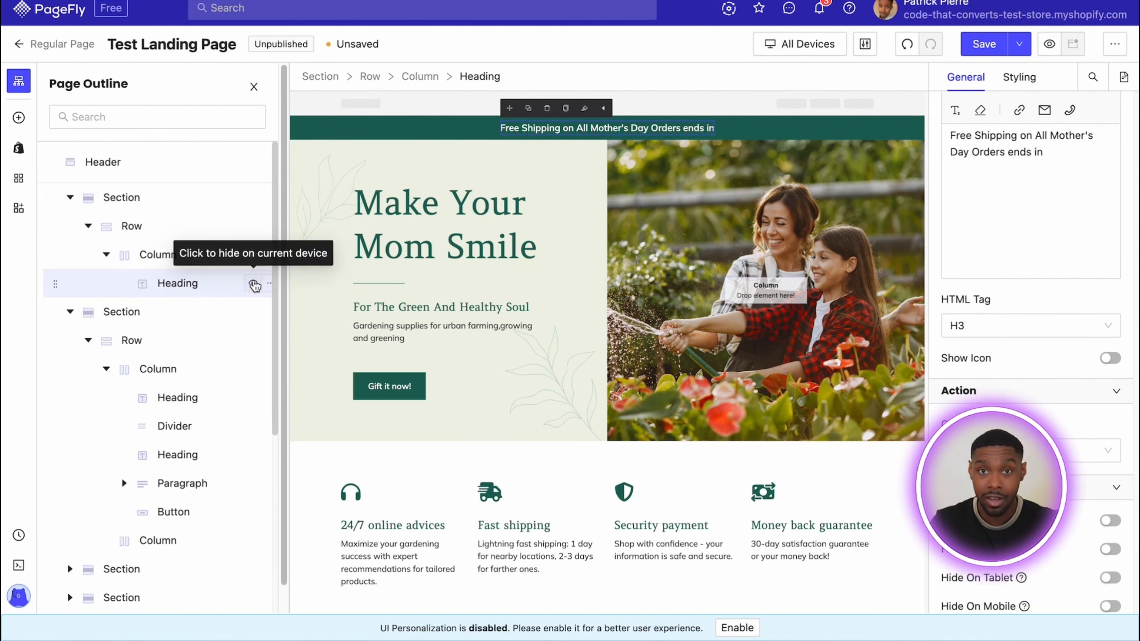
# Try hiding and re-showing the free-shipping heading on the current device, and set it to Hide On Mobile
pyautogui.click(254, 285)
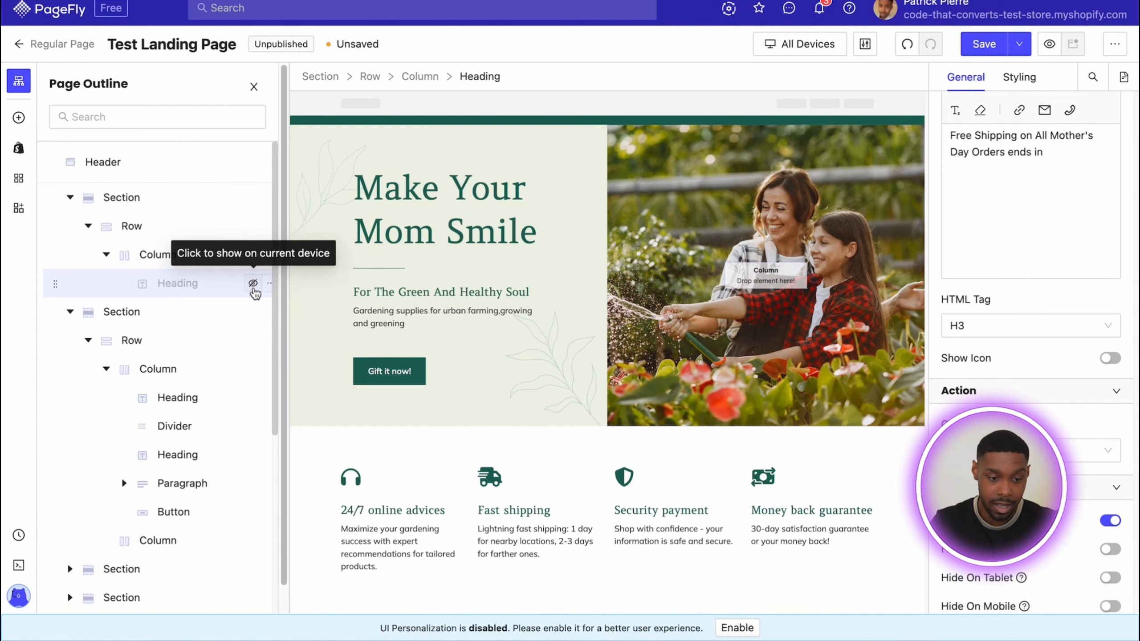
pyautogui.click(253, 285)
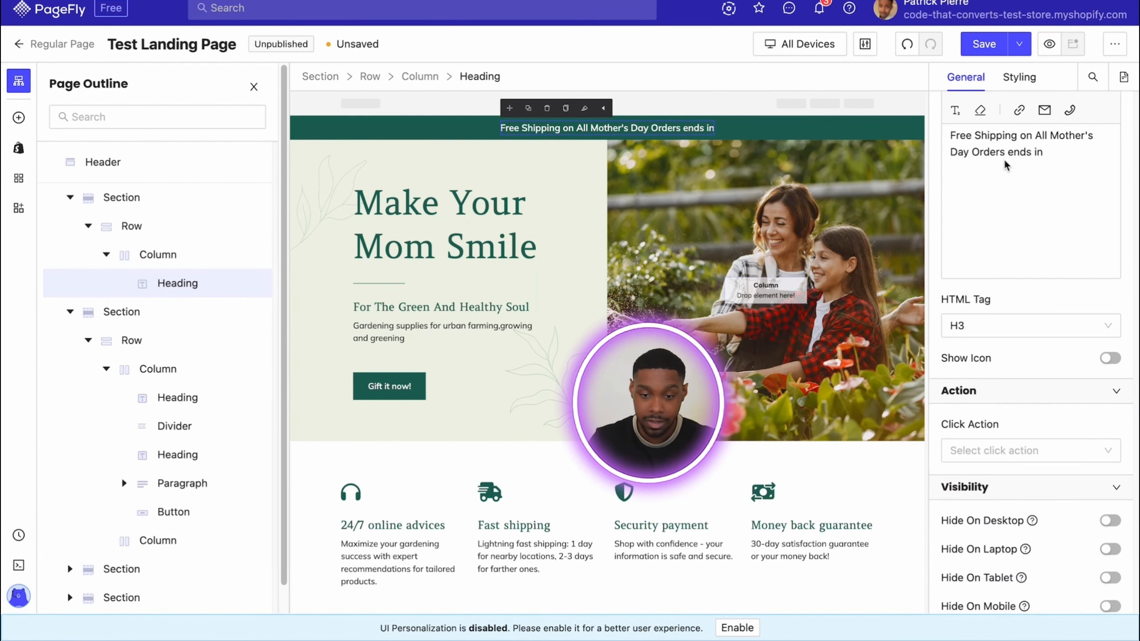
pyautogui.scroll(-2, 1018, 478)
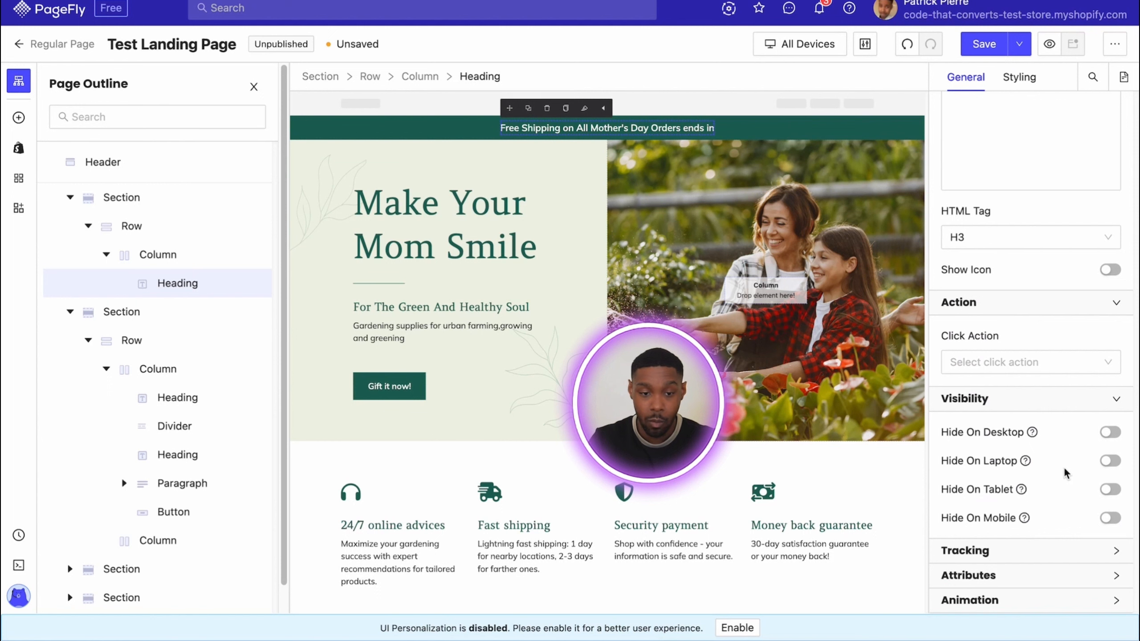
pyautogui.click(1109, 519)
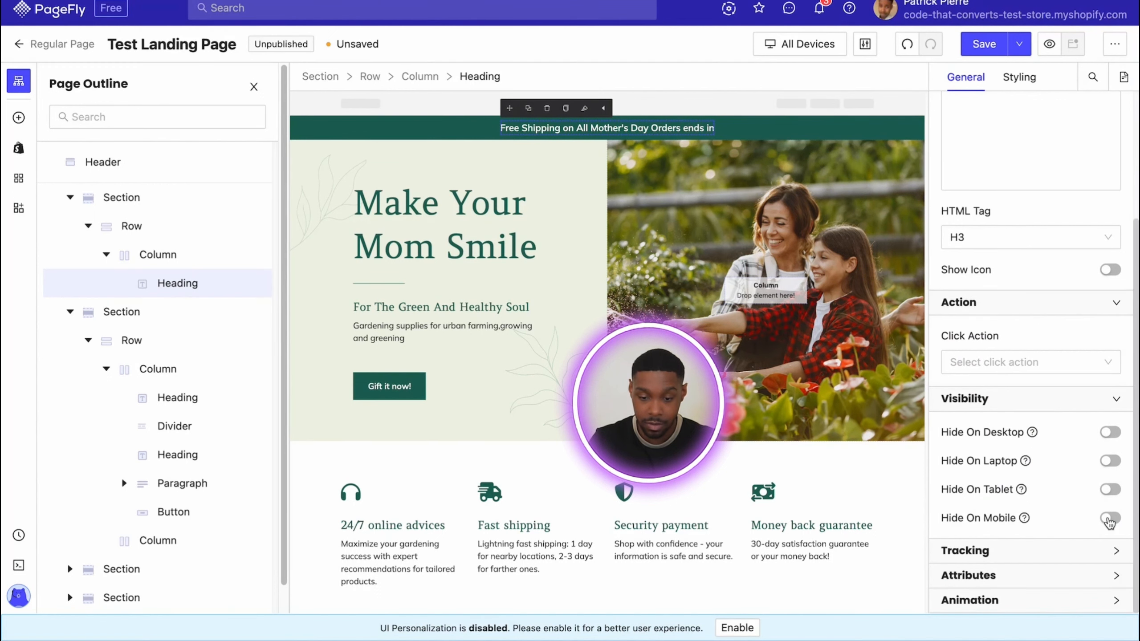
# Check the free-shipping banner in the Mobile view and return to the All Devices view
pyautogui.click(801, 44)
pyautogui.click(804, 134)
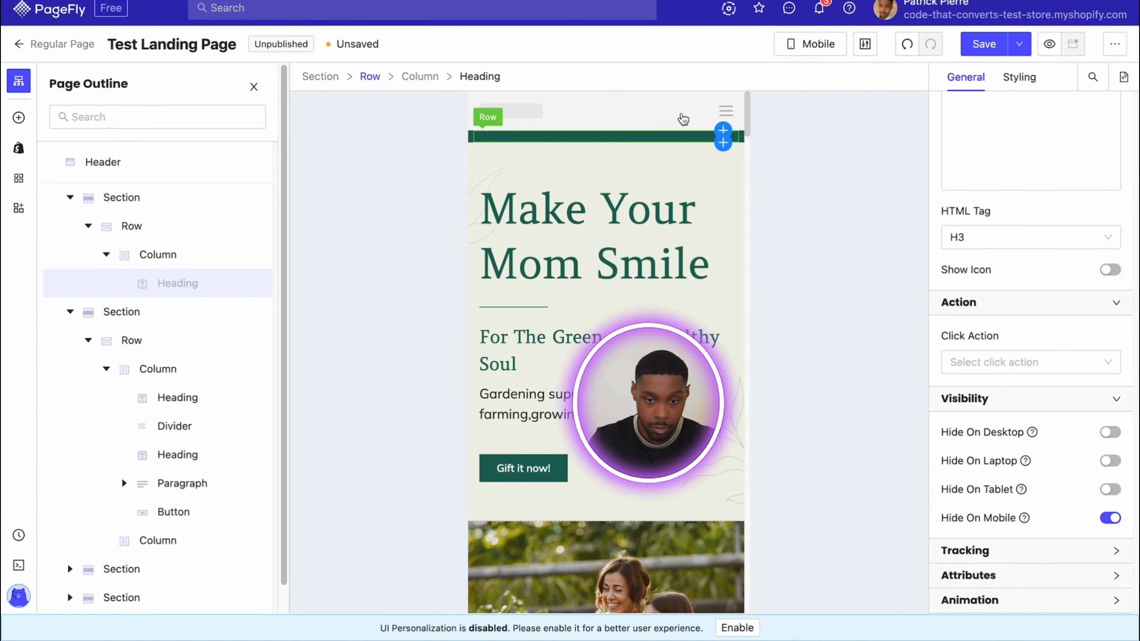
pyautogui.click(831, 45)
pyautogui.click(824, 104)
pyautogui.click(804, 44)
pyautogui.click(822, 72)
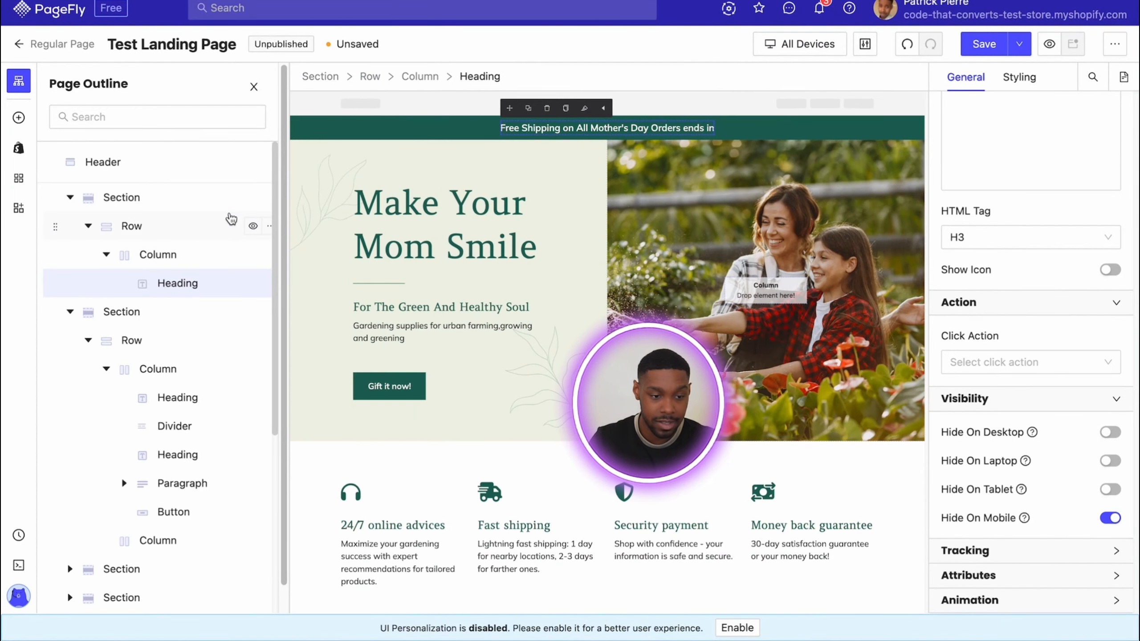
# Delete the rest of the free-shipping section above the hero
pyautogui.click(269, 283)
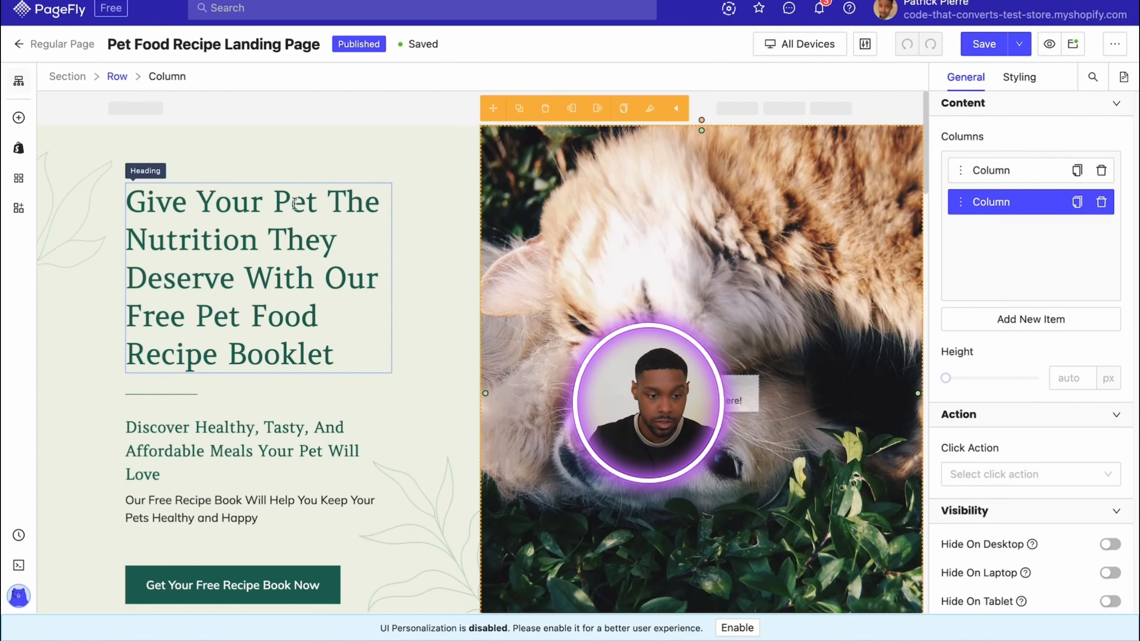
# Replace the hero heading with "Give Your Pet The Nutrition They Deserve With Our Free Pet Food Recipe Booklet", copied from the Pet Food Recipe Landing Page
pyautogui.click(330, 302)
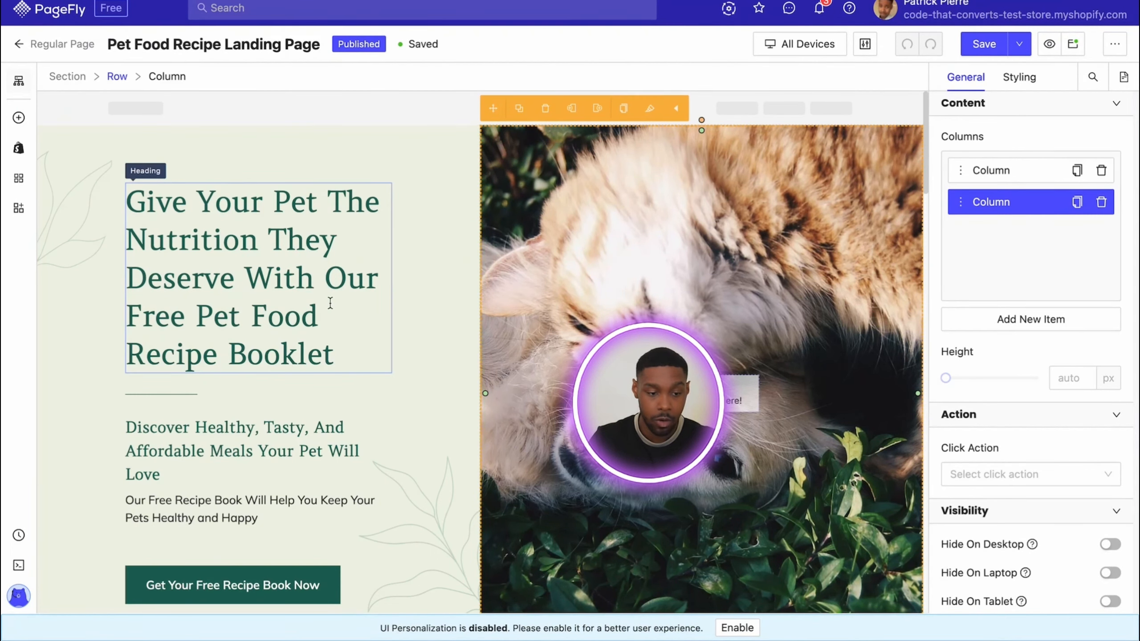
pyautogui.tripleClick(338, 339)
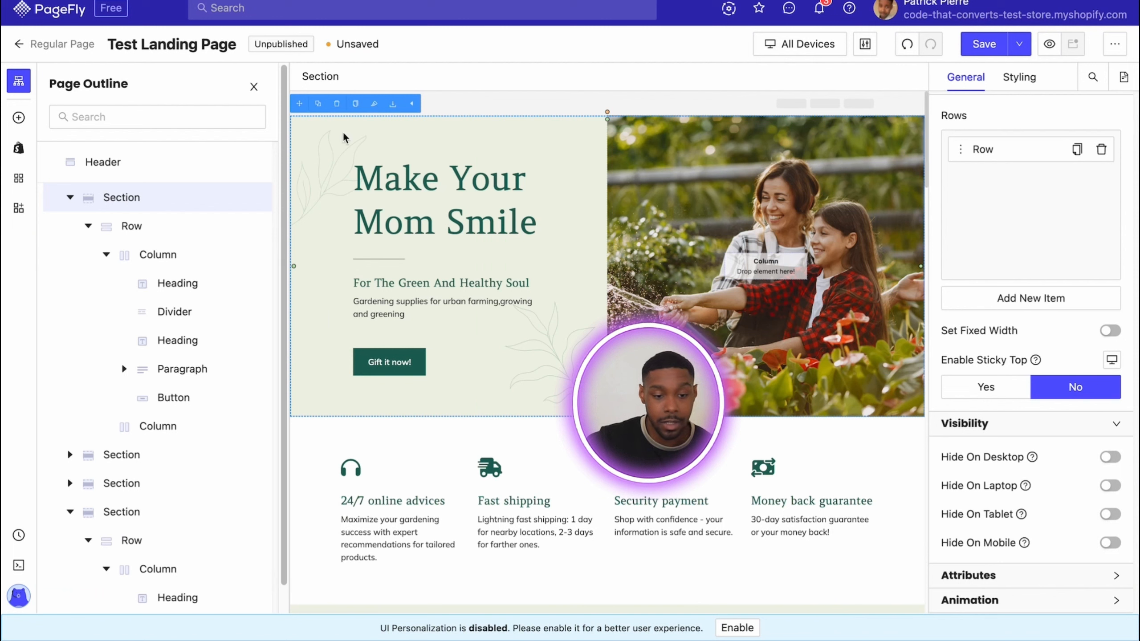
pyautogui.moveTo(628, 373); pyautogui.dragTo(985, 419)
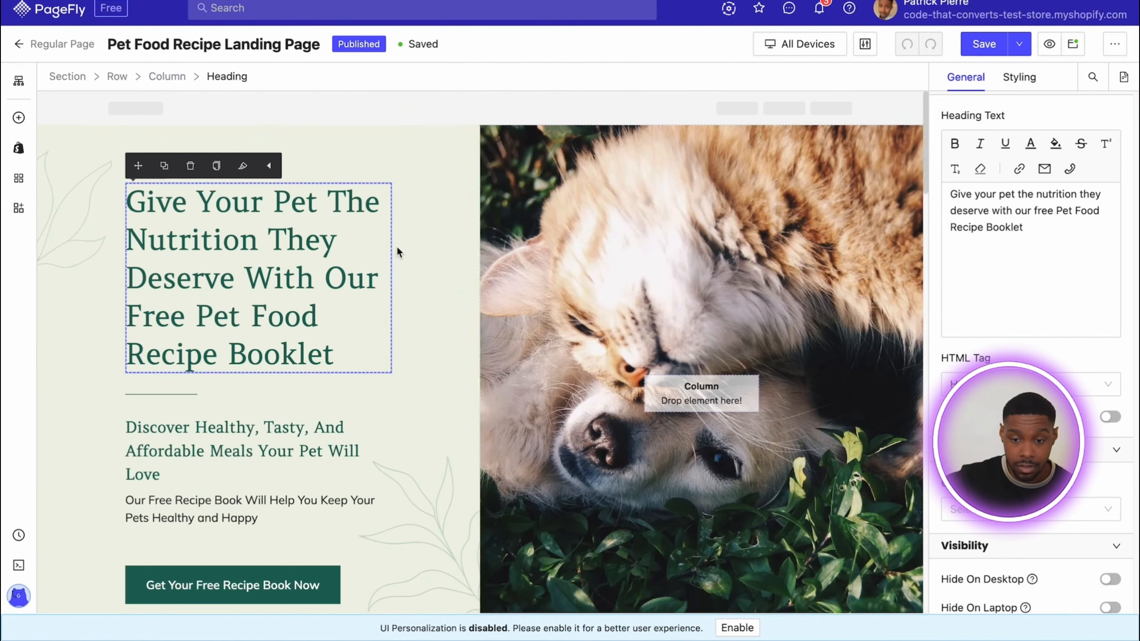
# Look up the heading's font size on the Pet Food Recipe Landing Page and set Test Landing Page's hero heading to 45 px
pyautogui.click(1007, 85)
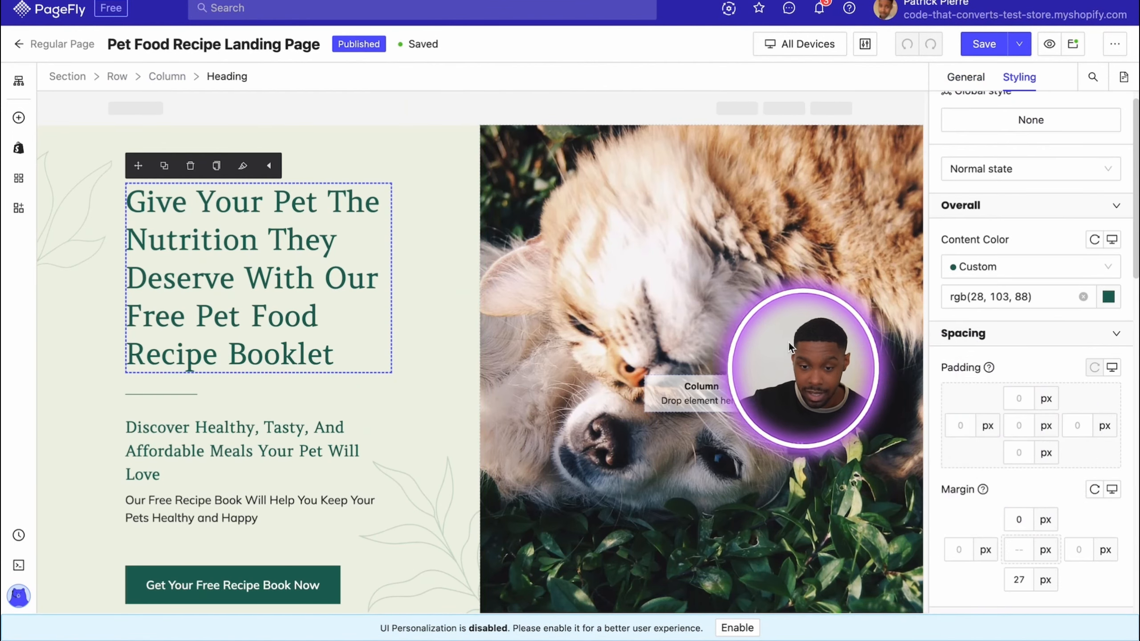
pyautogui.scroll(-4, 989, 404)
pyautogui.scroll(-10, 1017, 431)
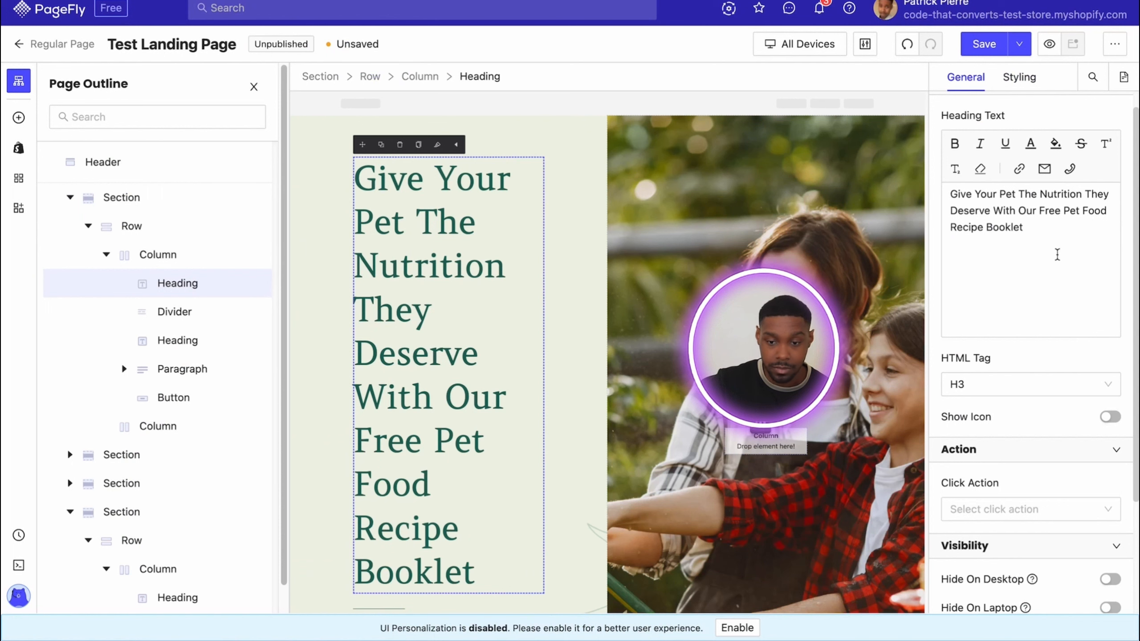
pyautogui.click(1008, 85)
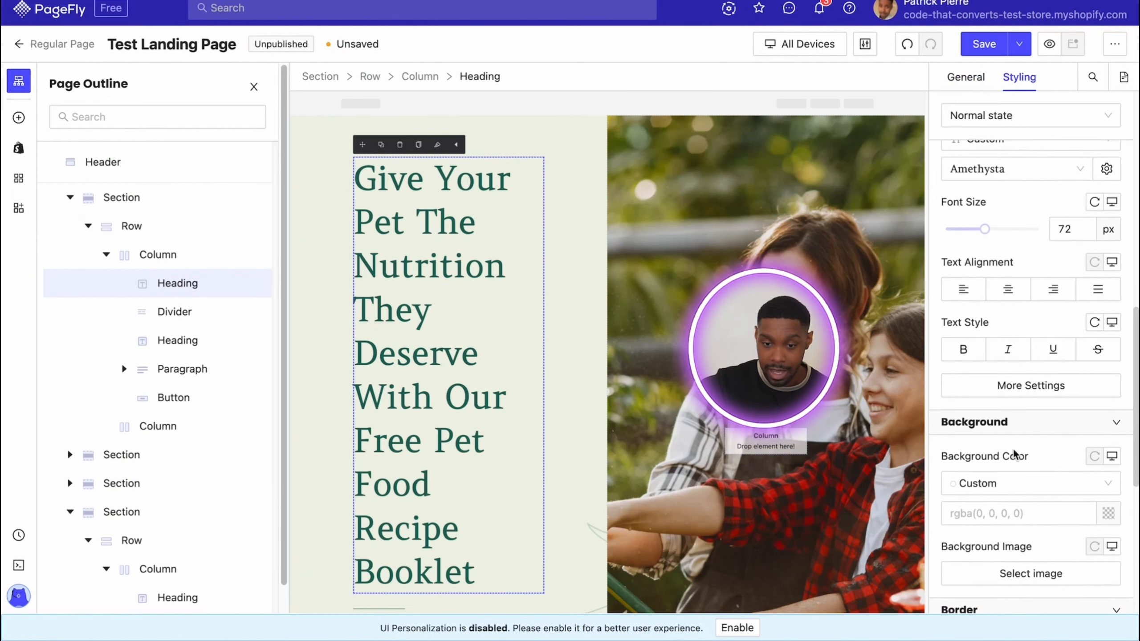
pyautogui.scroll(1, 1005, 315)
pyautogui.click(1070, 252)
pyautogui.doubleClick(1071, 252)
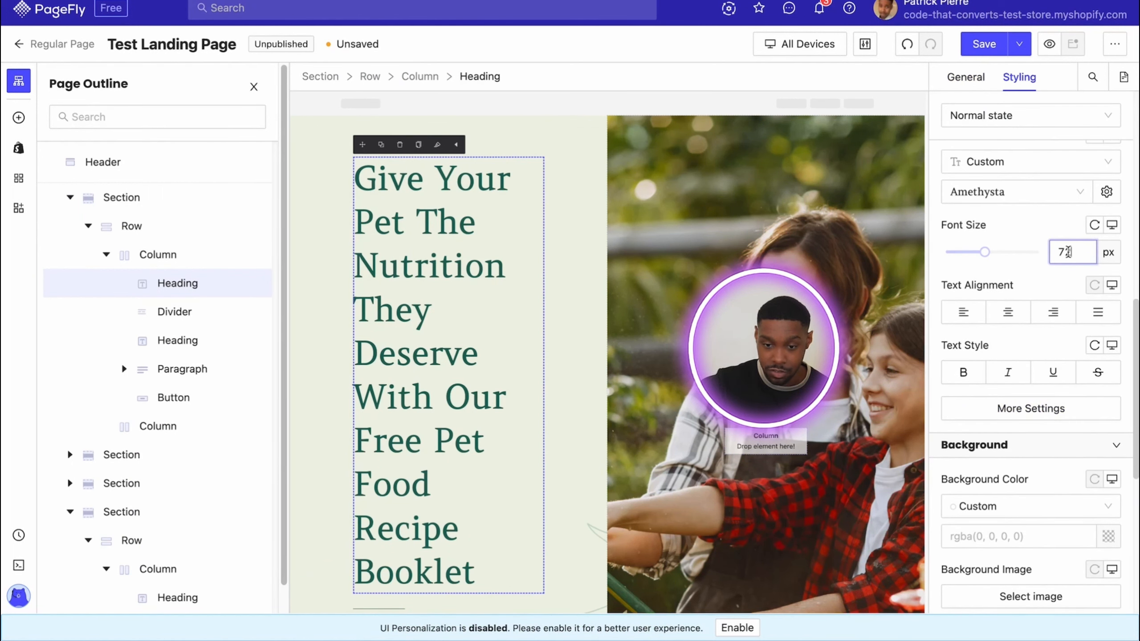
pyautogui.write('45')
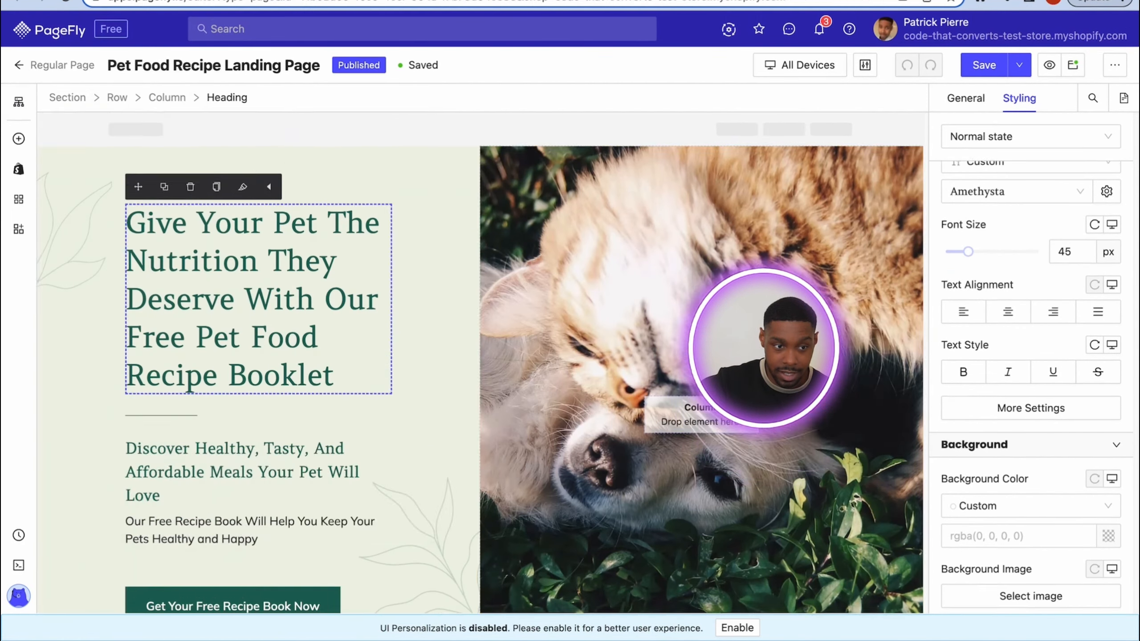
# Replace the hero subheading with "Discover Healthy, Tasty, And Affordable Meals Your Pet Will Love", copied from the Pet Food Recipe Landing Page
pyautogui.click(258, 429)
pyautogui.tripleClick(258, 428)
pyautogui.press('super+c')
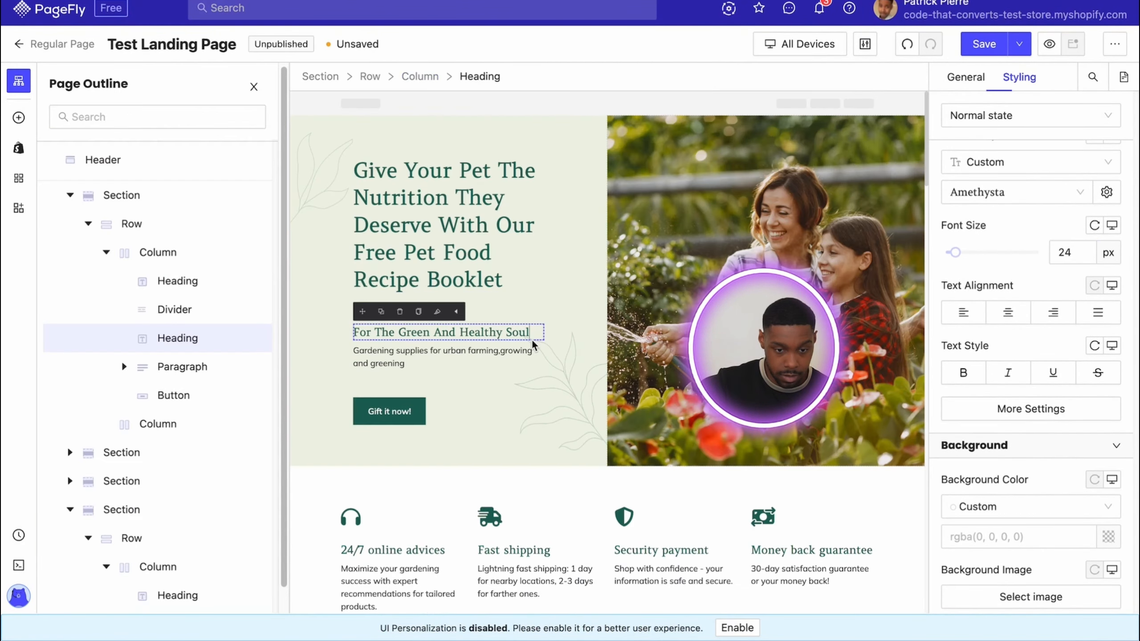
pyautogui.press('BackSpace')
pyautogui.press('BackSpace')
pyautogui.press('BackSpace')
pyautogui.press('BackSpace')
pyautogui.press('BackSpace')
pyautogui.press('BackSpace')
pyautogui.press('BackSpace')
pyautogui.press('BackSpace')
pyautogui.press('BackSpace')
pyautogui.press('BackSpace')
pyautogui.press('BackSpace')
pyautogui.press('BackSpace')
pyautogui.press('BackSpace')
pyautogui.press('BackSpace')
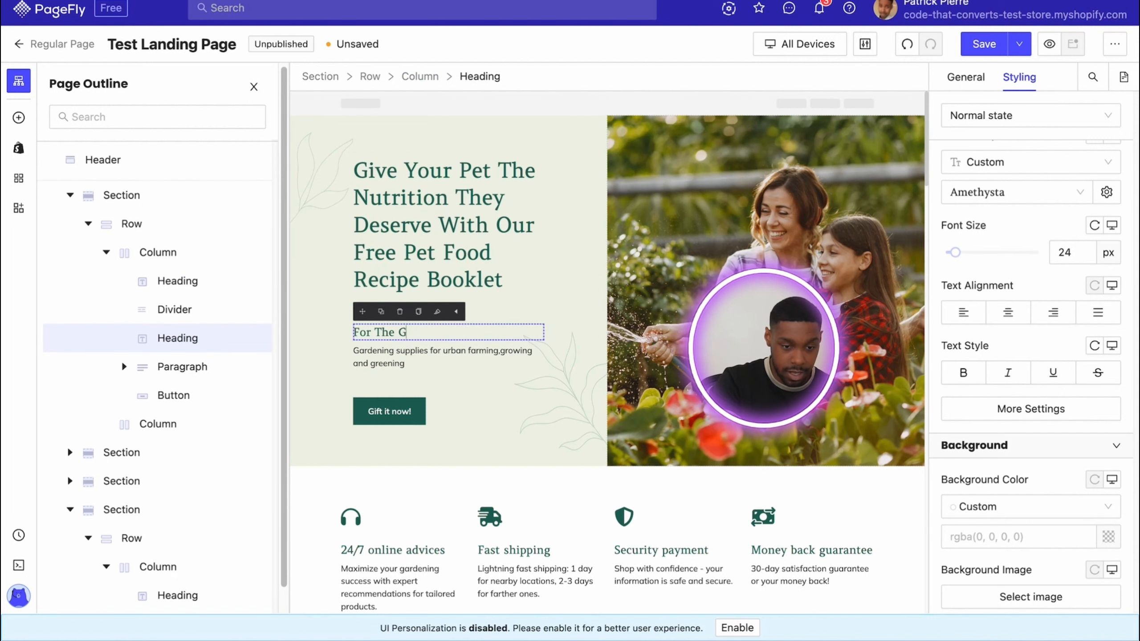
pyautogui.press('BackSpace')
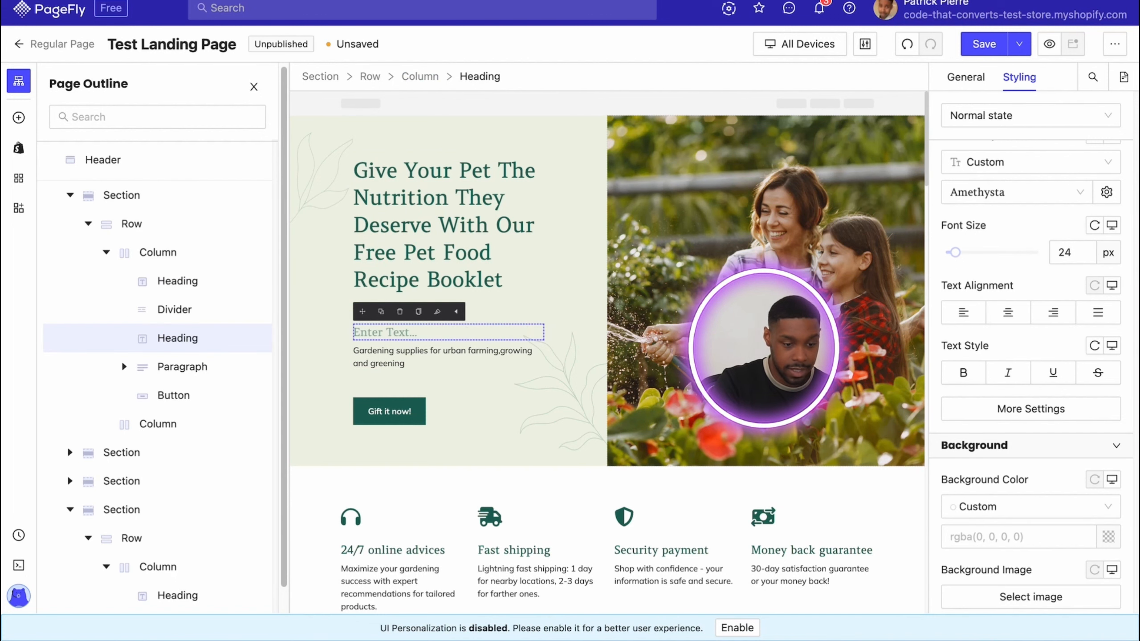
pyautogui.press('super+v')
# Replace the hero paragraph with "Our Free Recipe Book Will Help You Keep Your Pets Healthy and Happy", copied from the Pet Food Recipe Landing Page
pyautogui.click(426, 398)
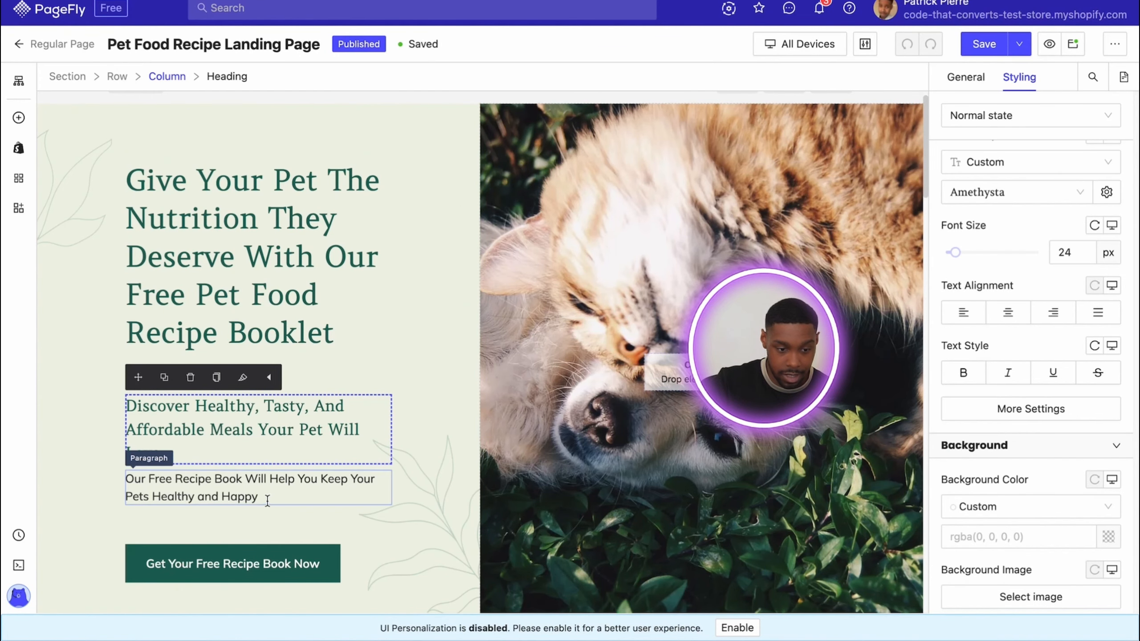
pyautogui.click(267, 500)
pyautogui.tripleClick(268, 500)
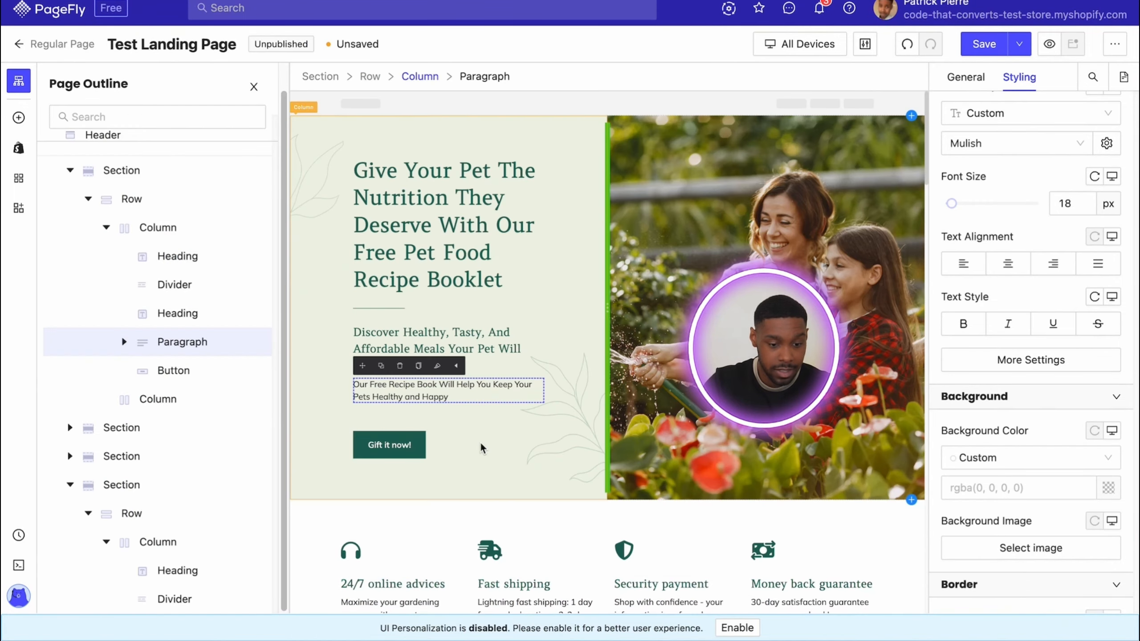
# Change the hero button's text to "Get Your Free Recipe Book Now!"
pyautogui.click(412, 448)
pyautogui.click(412, 448)
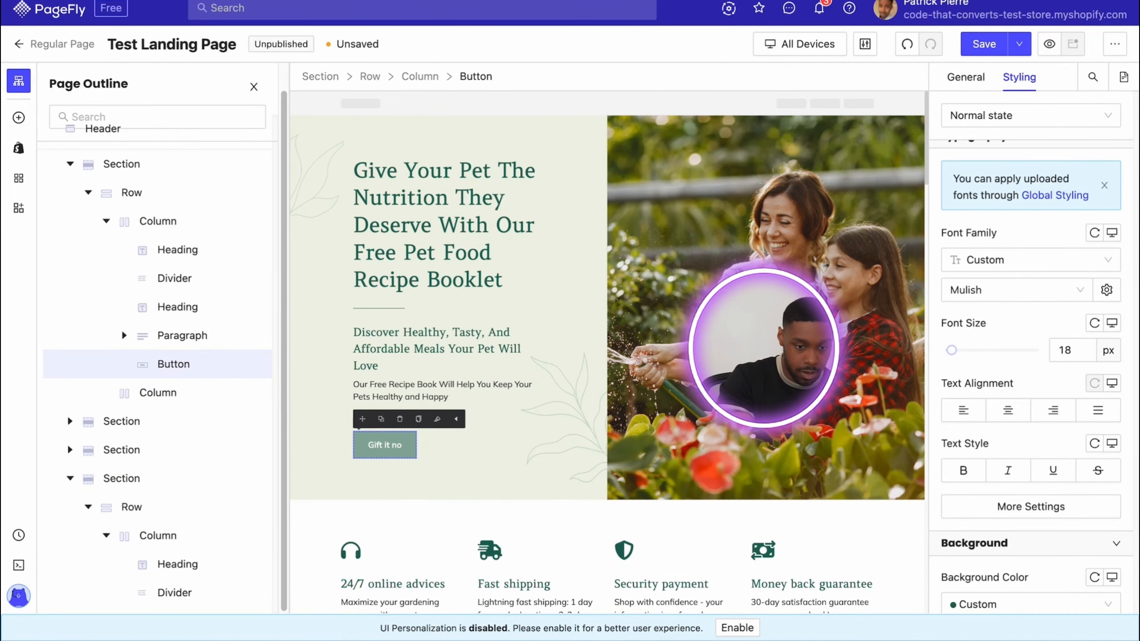
pyautogui.press('BackSpace')
pyautogui.press('BackSpace')
pyautogui.press('BackSpace')
pyautogui.press('BackSpace')
pyautogui.press('BackSpace')
pyautogui.press('BackSpace')
pyautogui.press('BackSpace')
pyautogui.press('BackSpace')
pyautogui.press('BackSpace')
pyautogui.write('et')
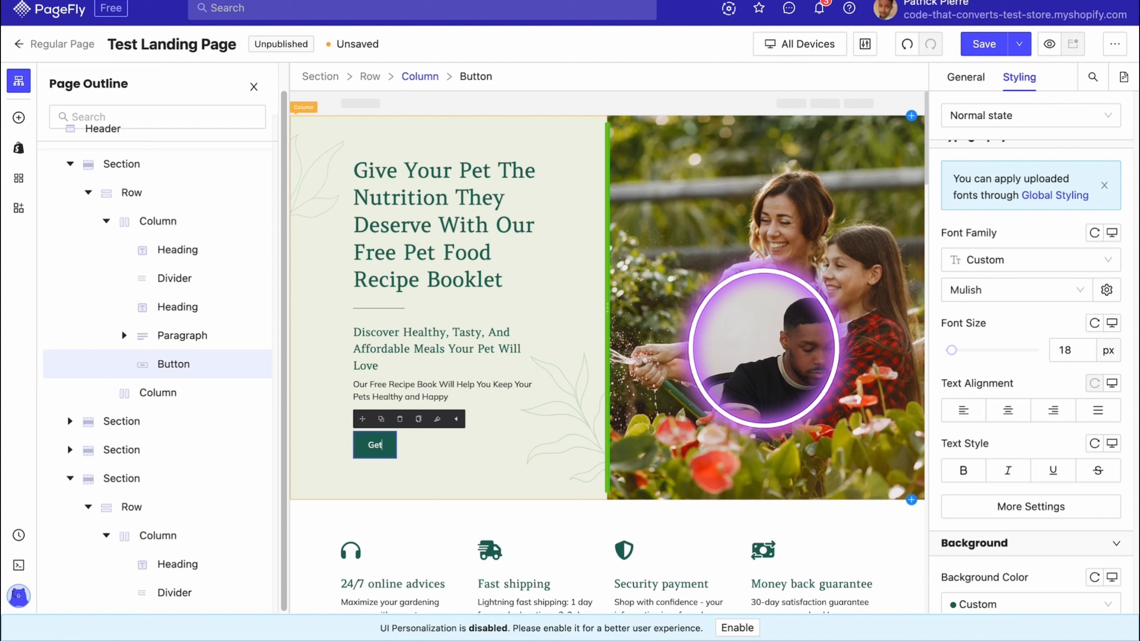
pyautogui.write(' Yopur')
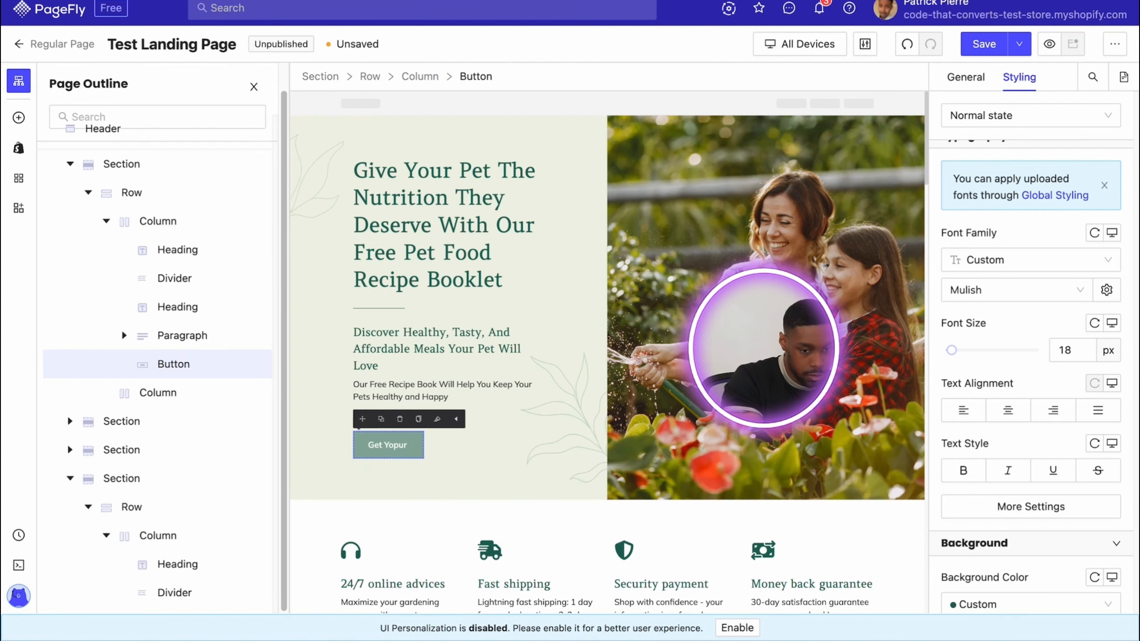
pyautogui.press('BackSpace')
pyautogui.press('BackSpace')
pyautogui.press('BackSpace')
pyautogui.write('ur Fre')
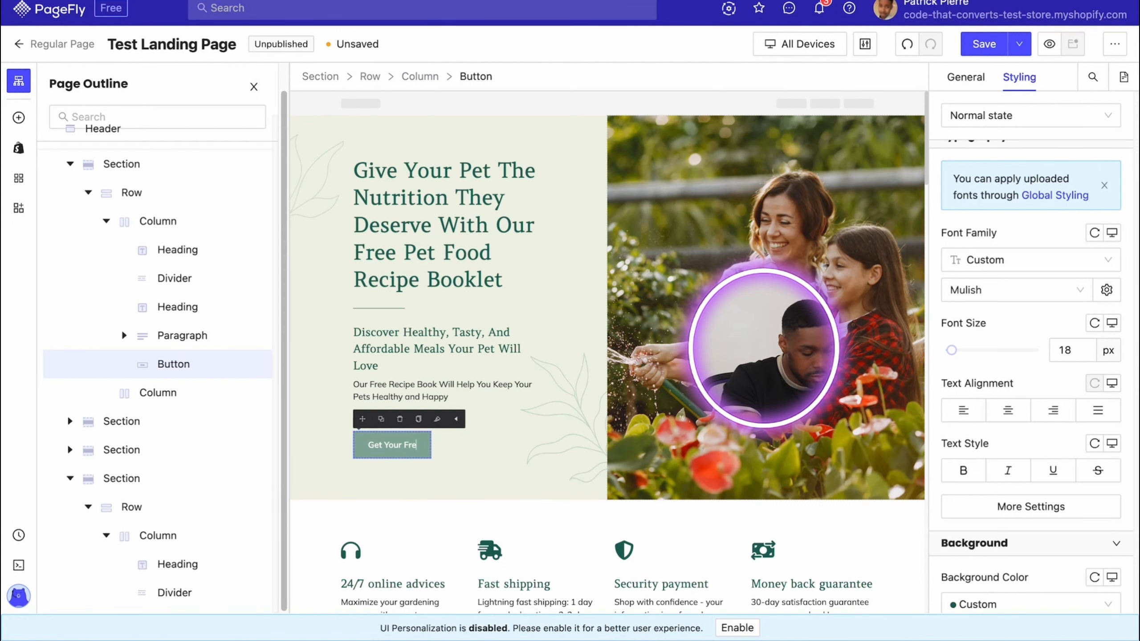
pyautogui.write('e Recipe ')
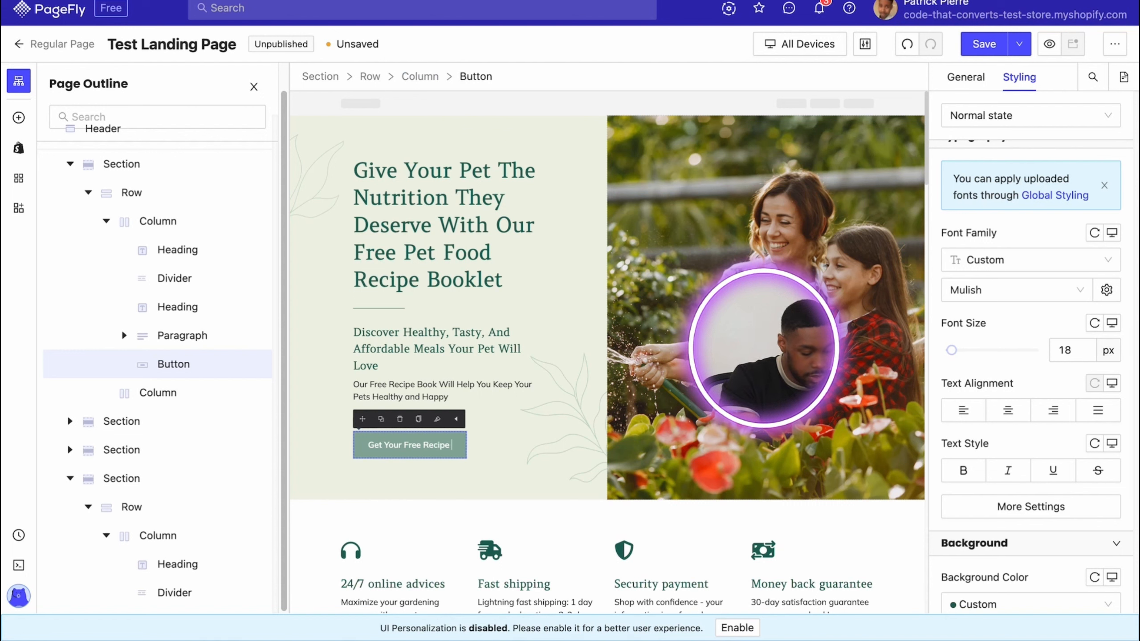
pyautogui.write('Book Now!')
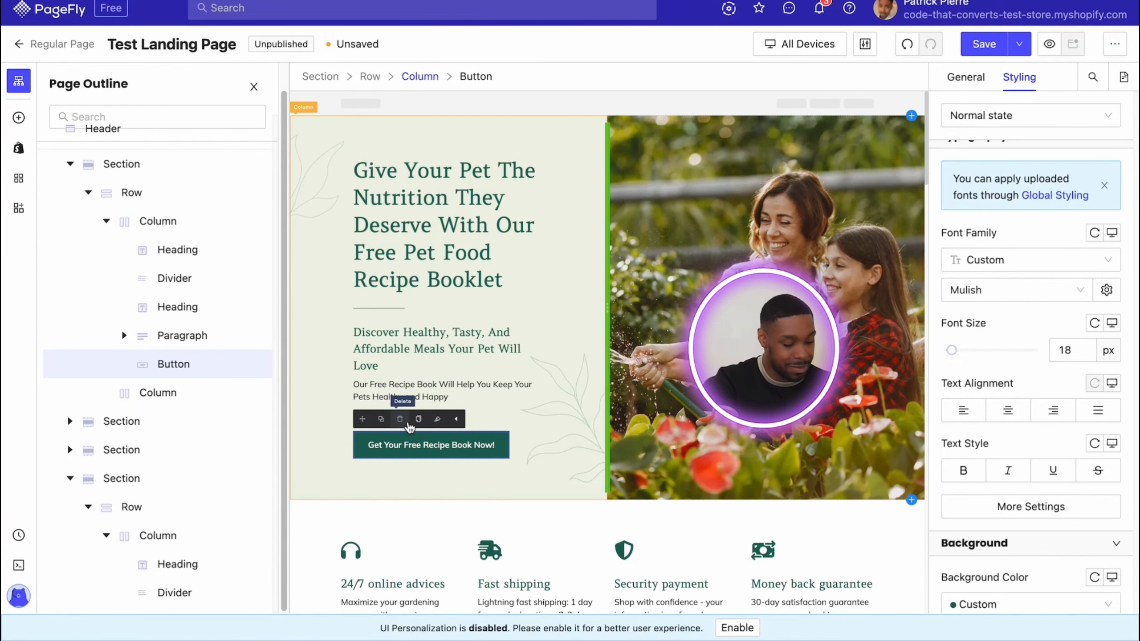
pyautogui.press('super+equal')
pyautogui.press('super+minus')
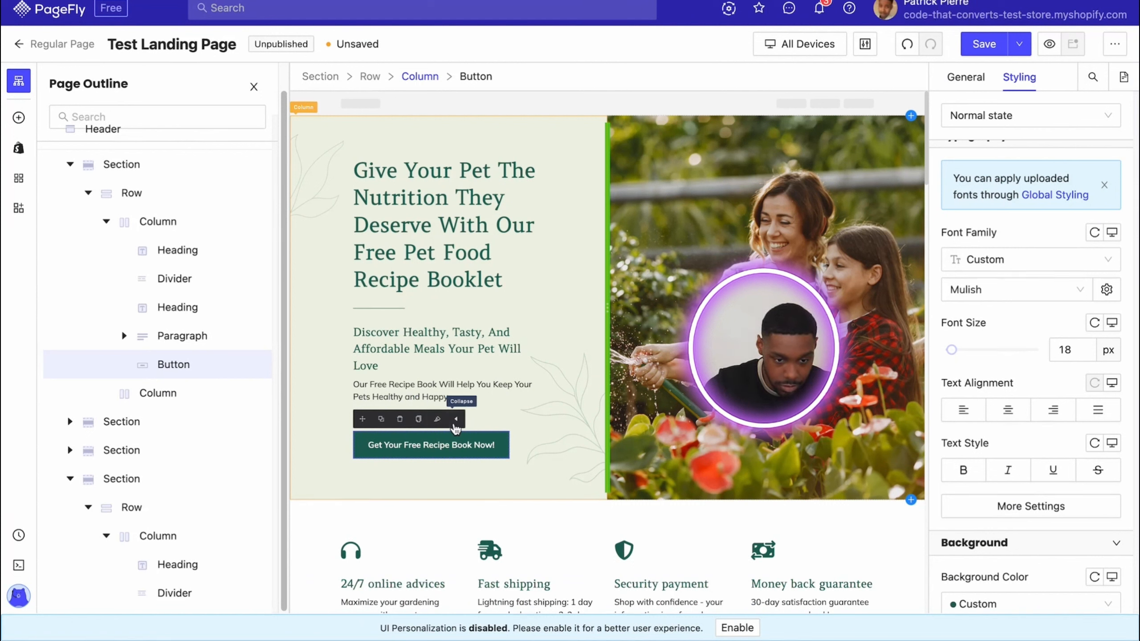
# Set the hero button's click action to Scroll To Section and look at the gardening help form near the page's end
pyautogui.scroll(-10, 1024, 438)
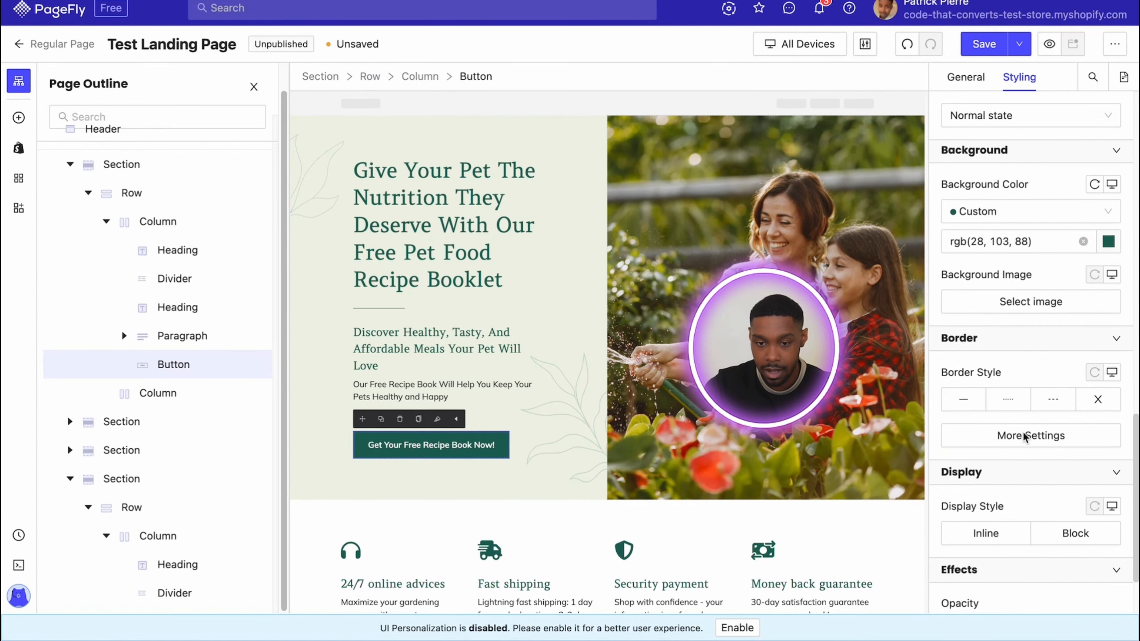
pyautogui.click(966, 76)
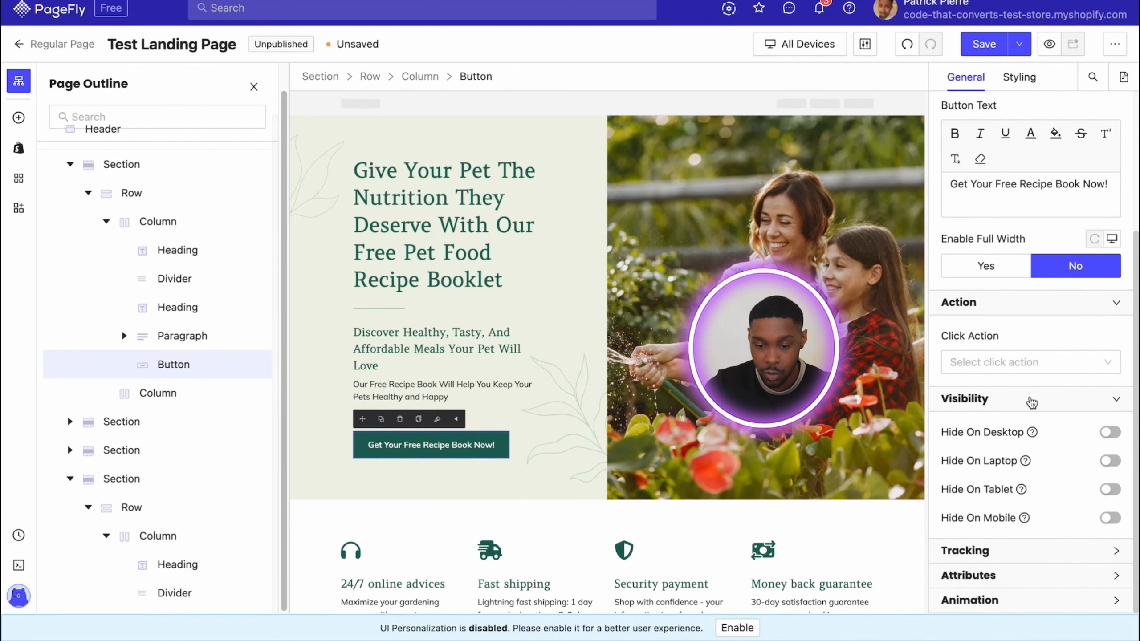
pyautogui.click(1017, 376)
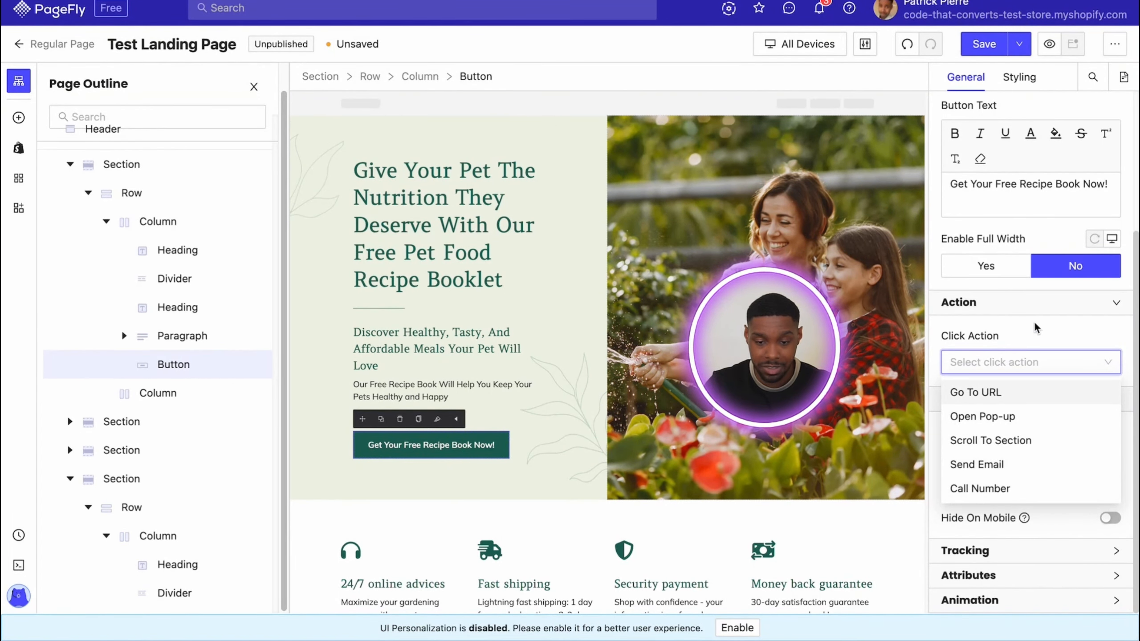
pyautogui.click(1026, 359)
pyautogui.click(999, 366)
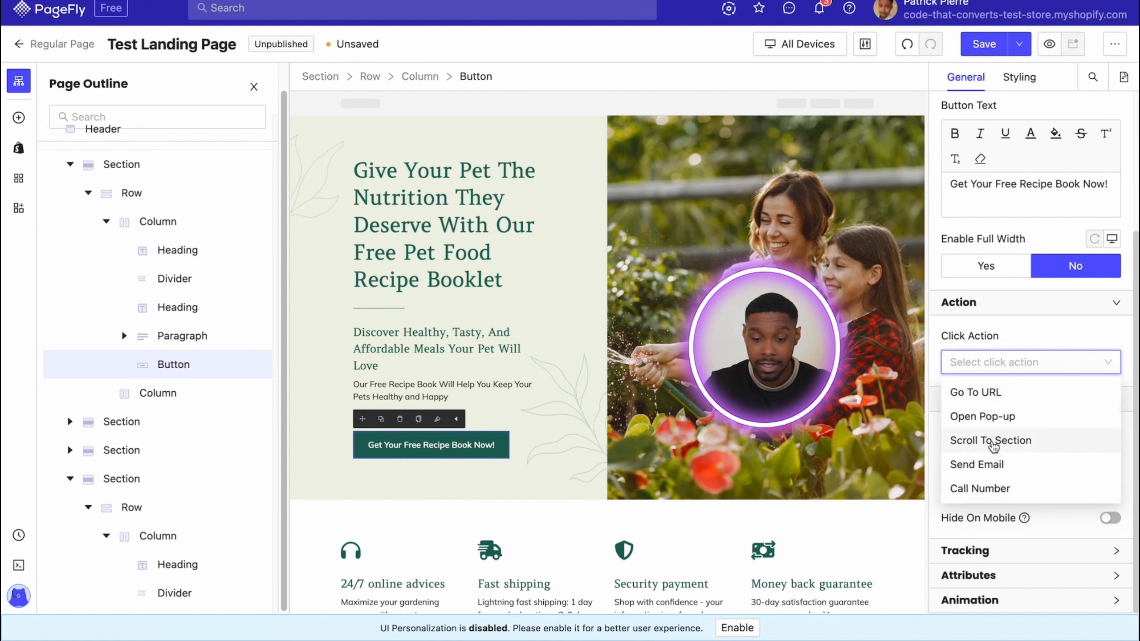
pyautogui.click(991, 441)
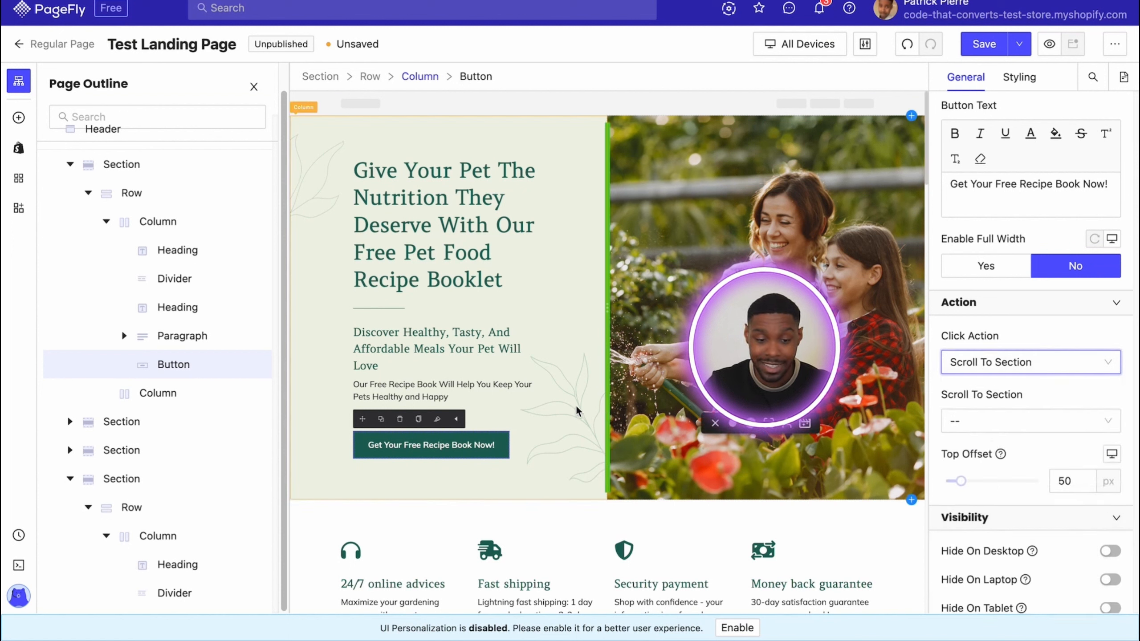
pyautogui.scroll(-20, 487, 448)
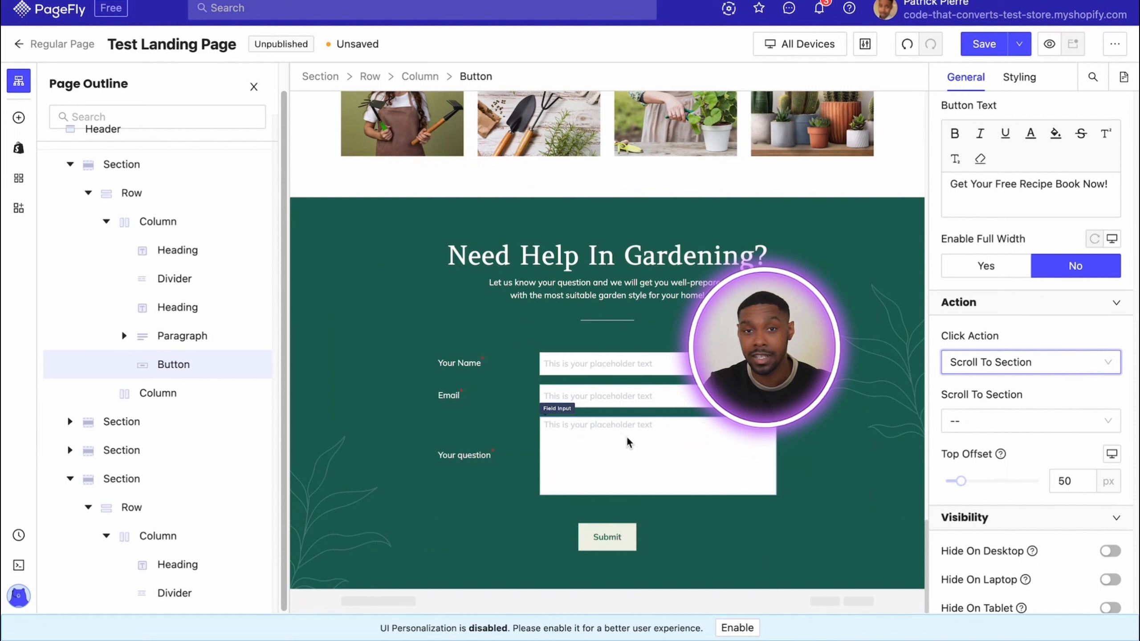
# Review the hero and three-benefit sections of the Pet Food Recipe Landing Page as the reference design
pyautogui.scroll(20, 627, 442)
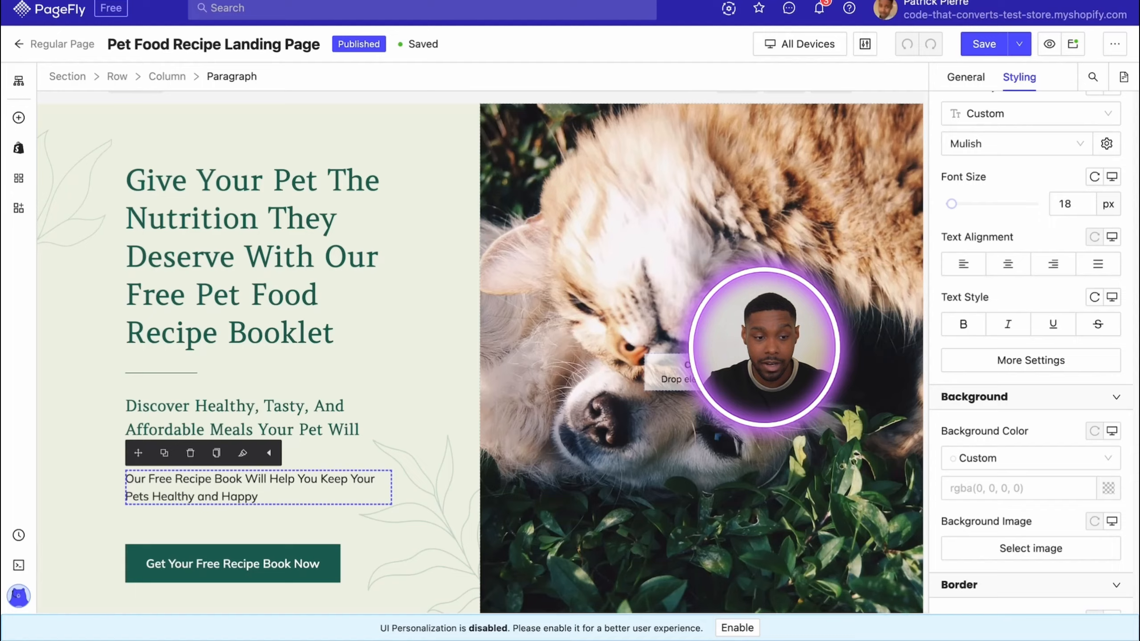
pyautogui.scroll(-15, 485, 396)
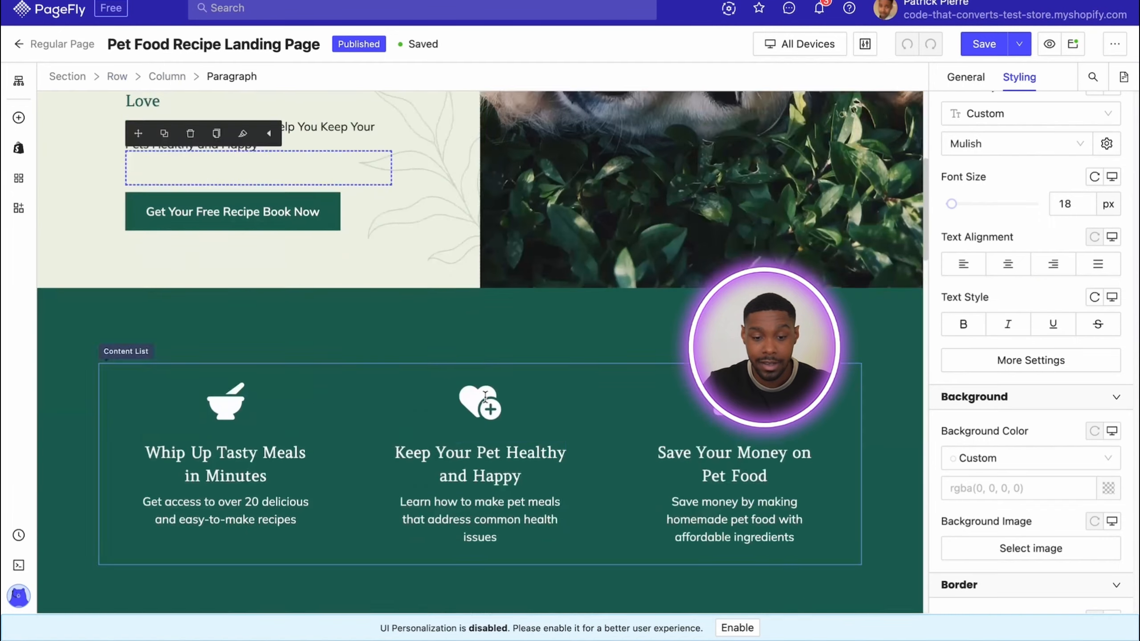
pyautogui.scroll(1, 485, 396)
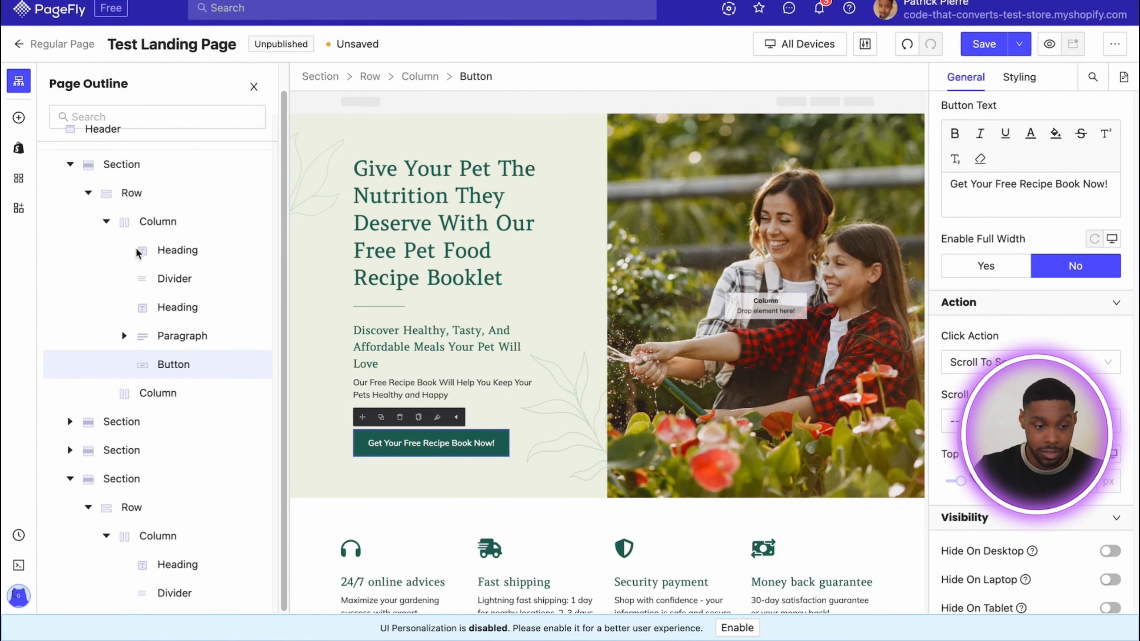
# Replace the background image of the hero section's second column with the happy-pets image
pyautogui.click(790, 221)
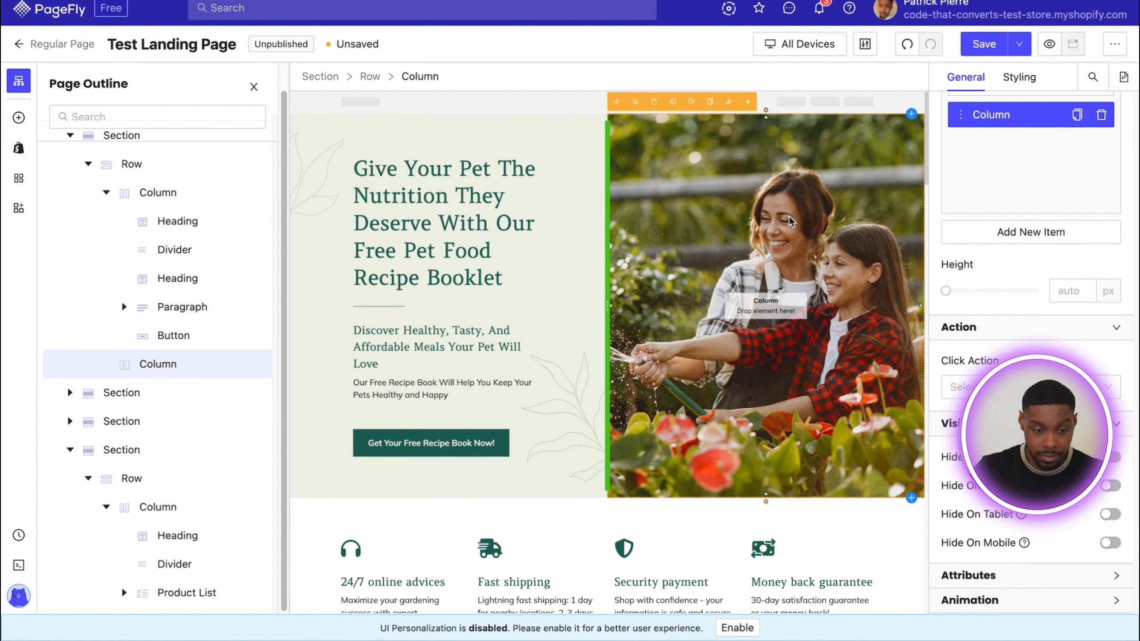
pyautogui.scroll(1, 116, 324)
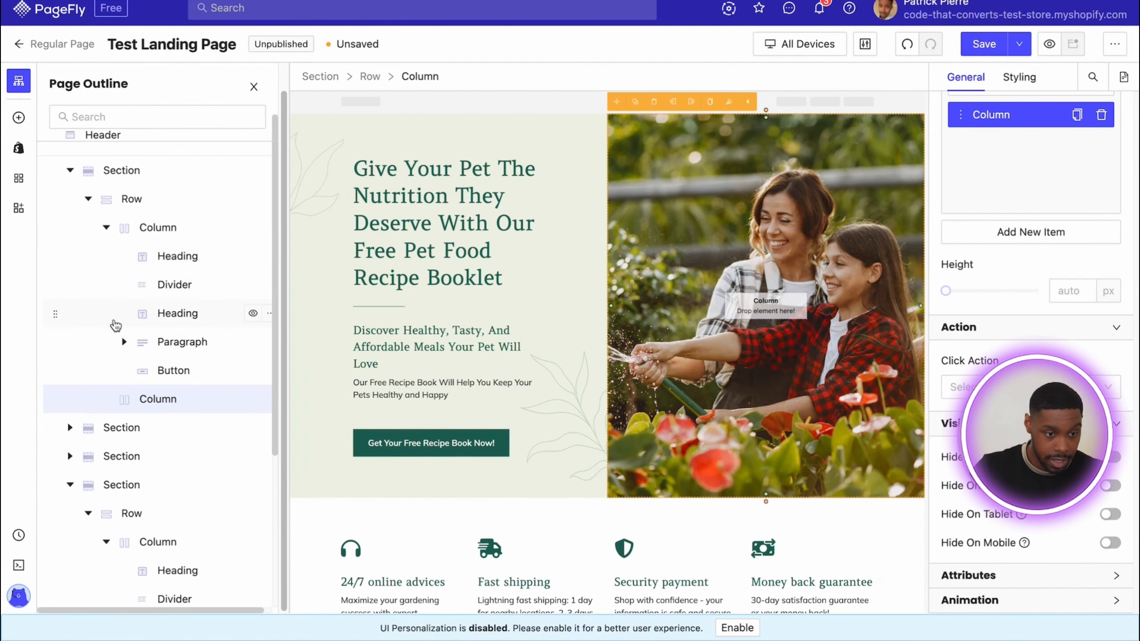
pyautogui.scroll(1, 115, 324)
pyautogui.click(70, 198)
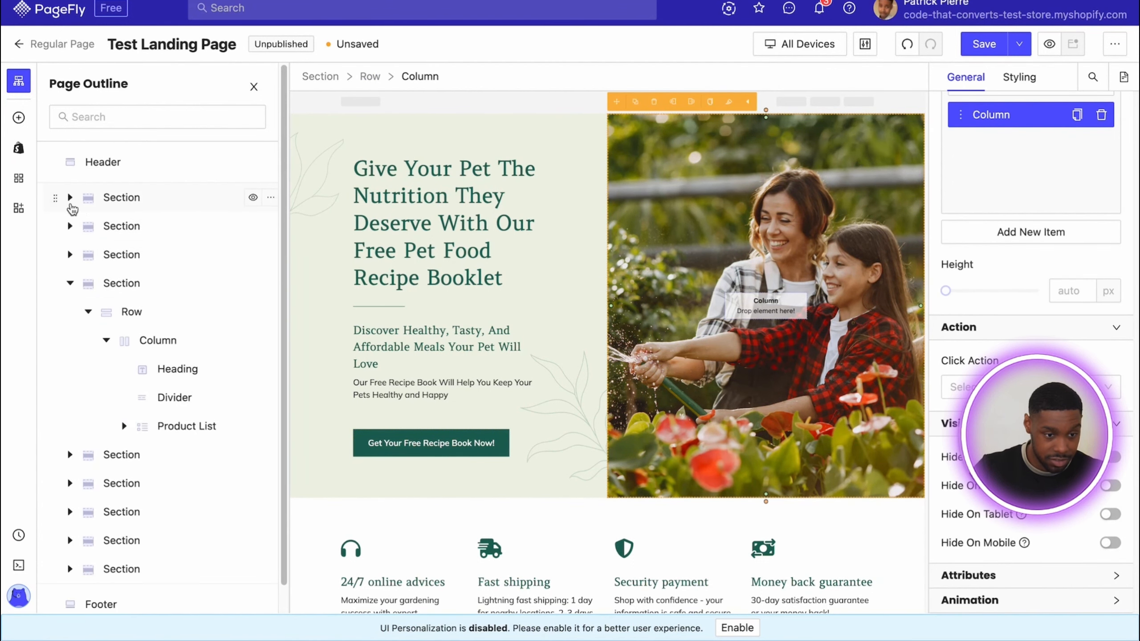
pyautogui.click(104, 205)
pyautogui.click(70, 197)
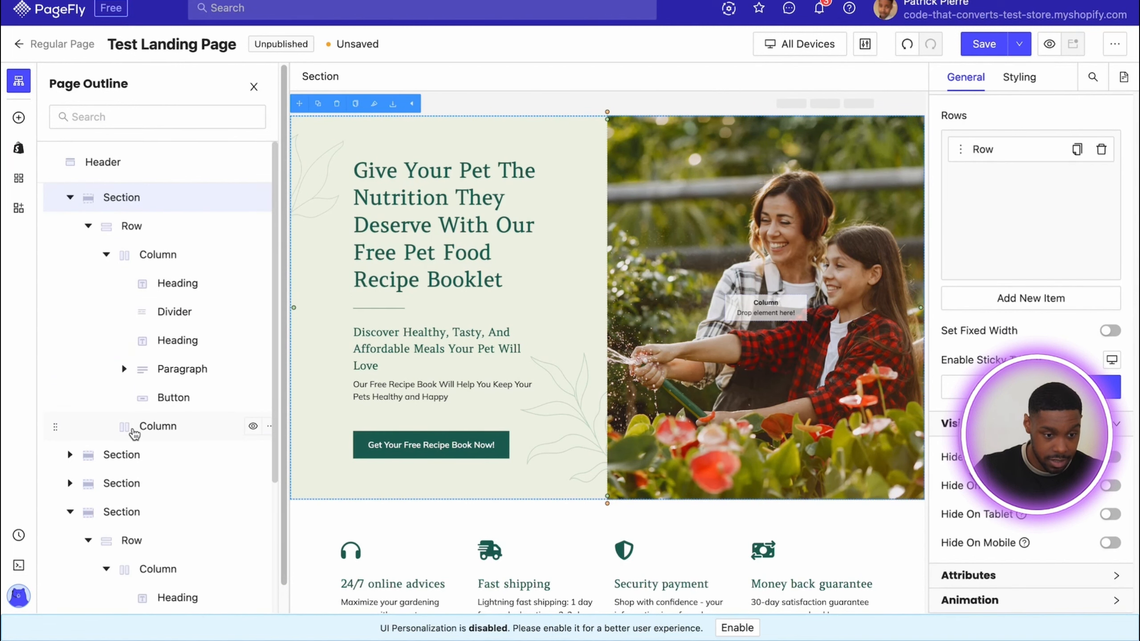
pyautogui.click(130, 427)
pyautogui.scroll(-2, 130, 417)
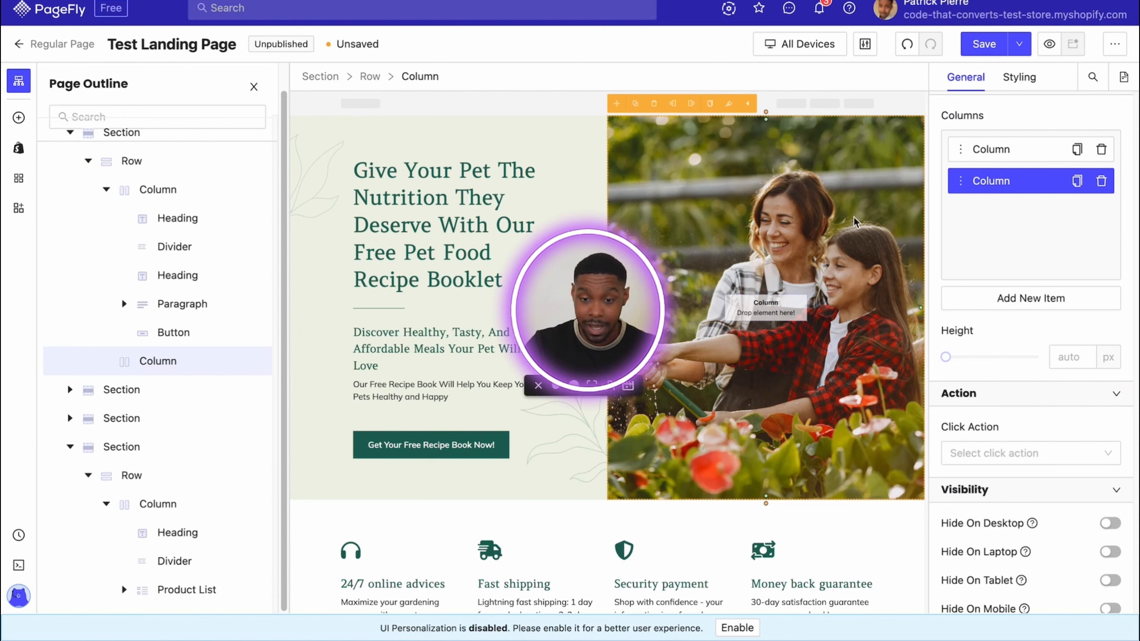
pyautogui.scroll(-1, 1032, 429)
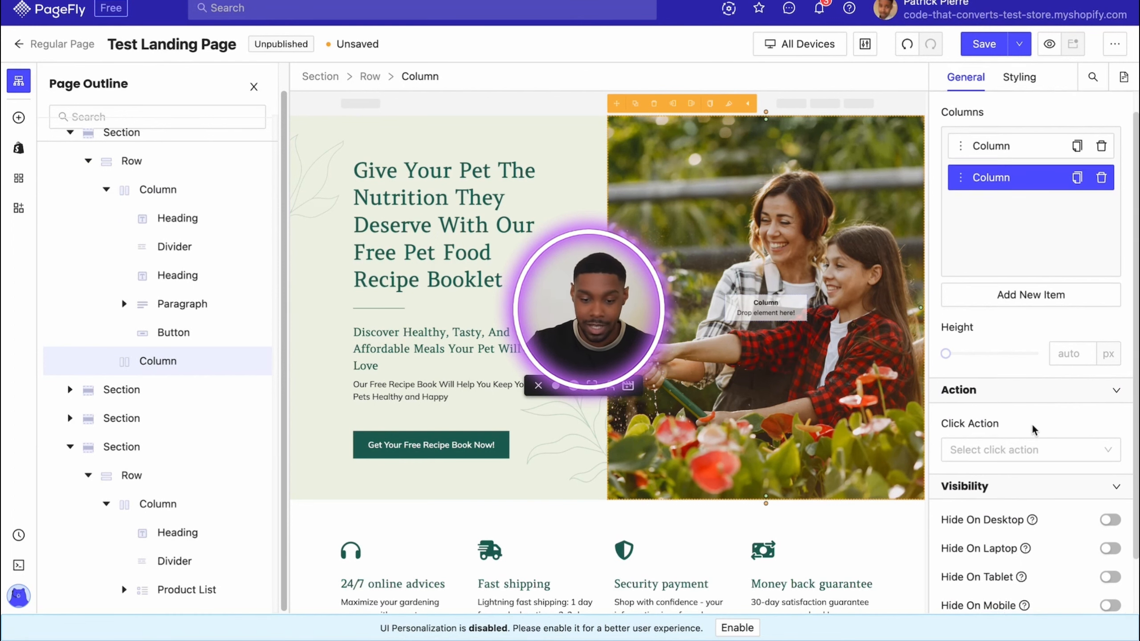
pyautogui.scroll(1, 1029, 270)
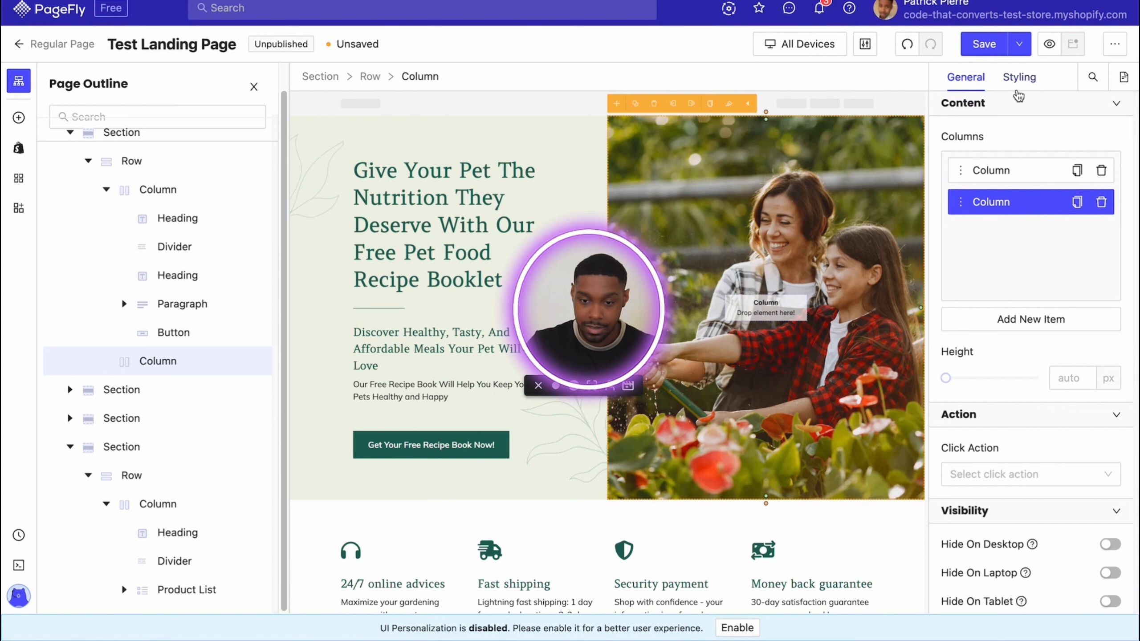
pyautogui.click(1019, 93)
pyautogui.scroll(-8, 983, 372)
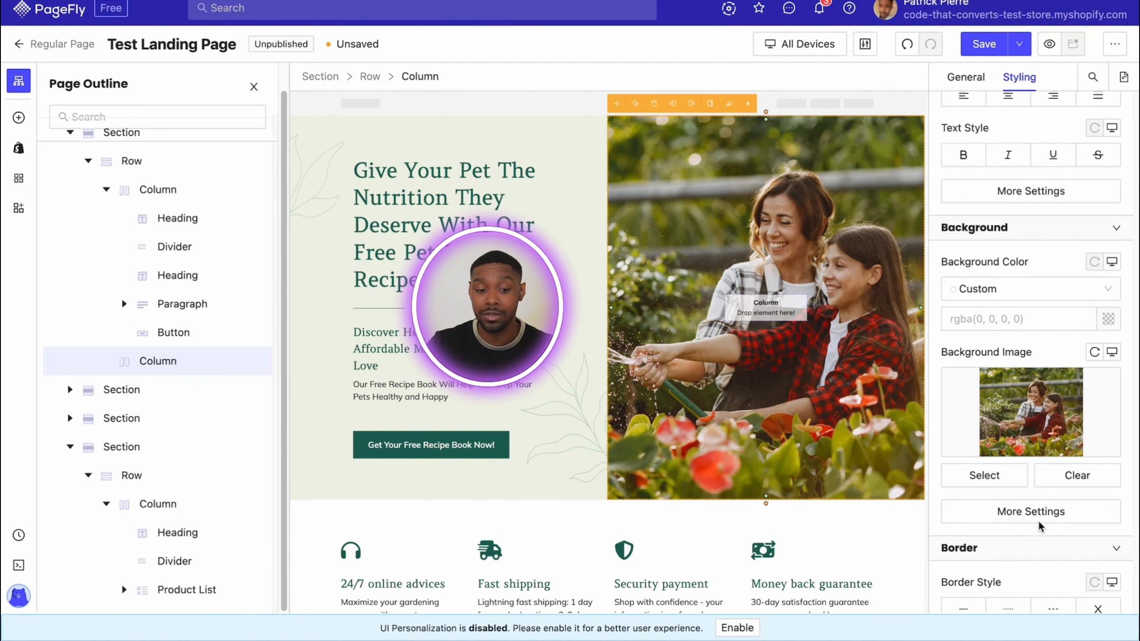
pyautogui.click(997, 475)
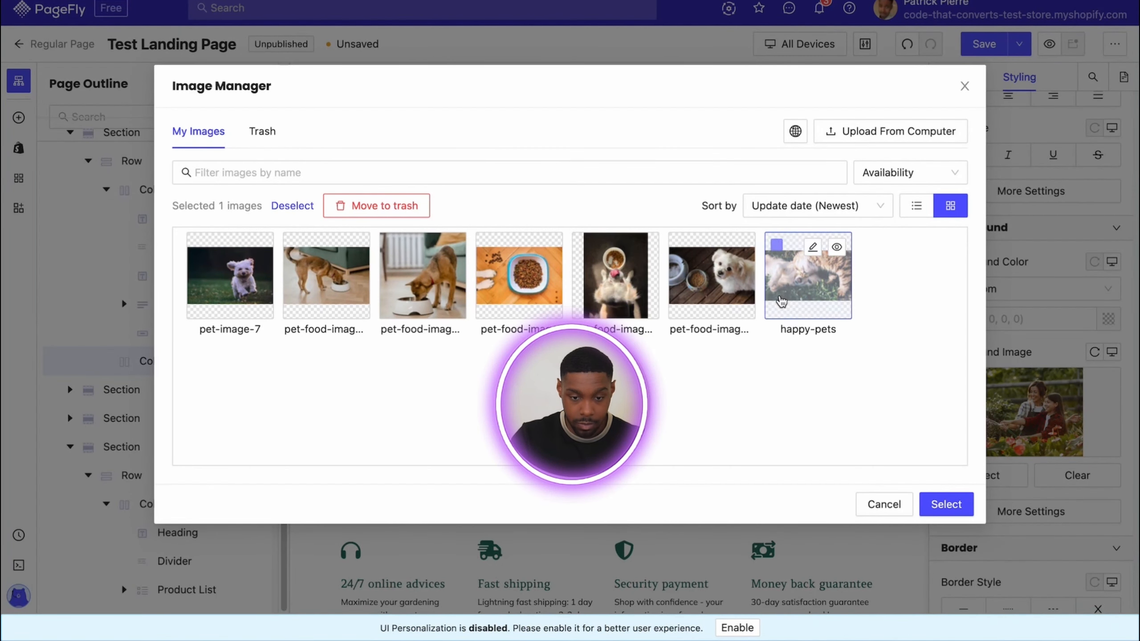
pyautogui.click(956, 504)
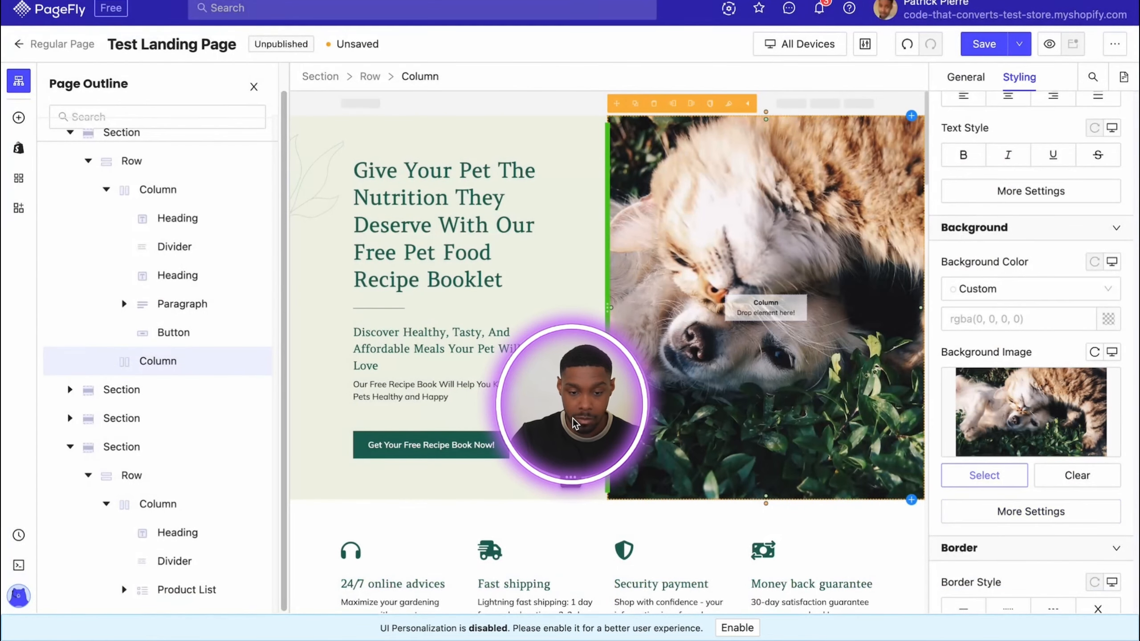
# Delete the fourth content list item, "Money back guarantee", from the features section below the hero
pyautogui.scroll(-4, 585, 300)
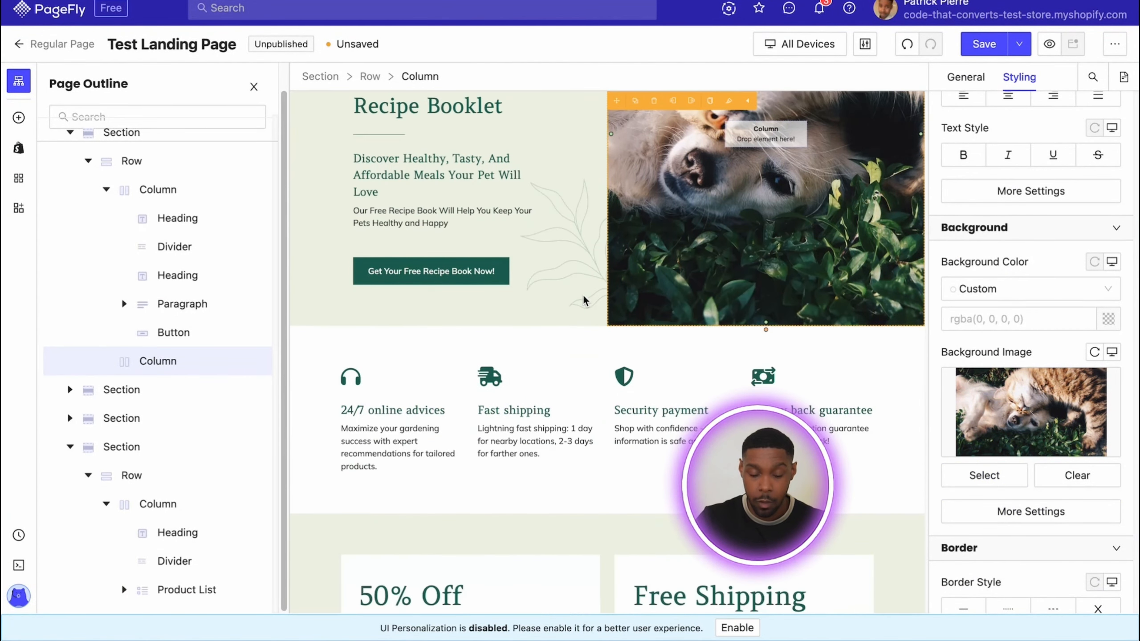
pyautogui.scroll(-2, 583, 300)
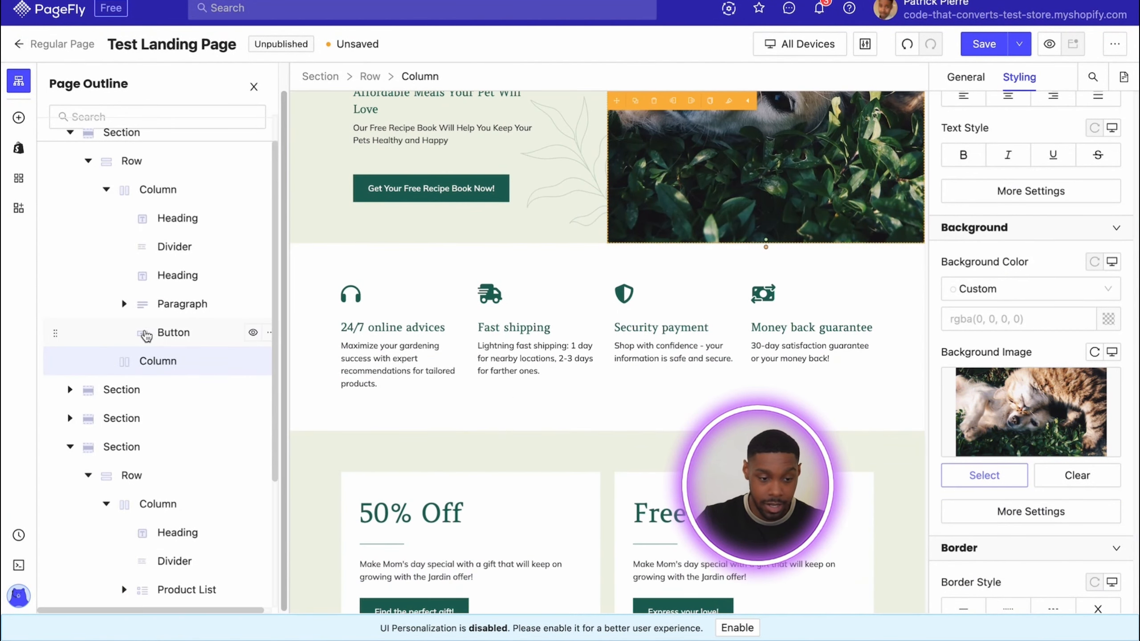
pyautogui.scroll(1, 99, 252)
pyautogui.click(69, 170)
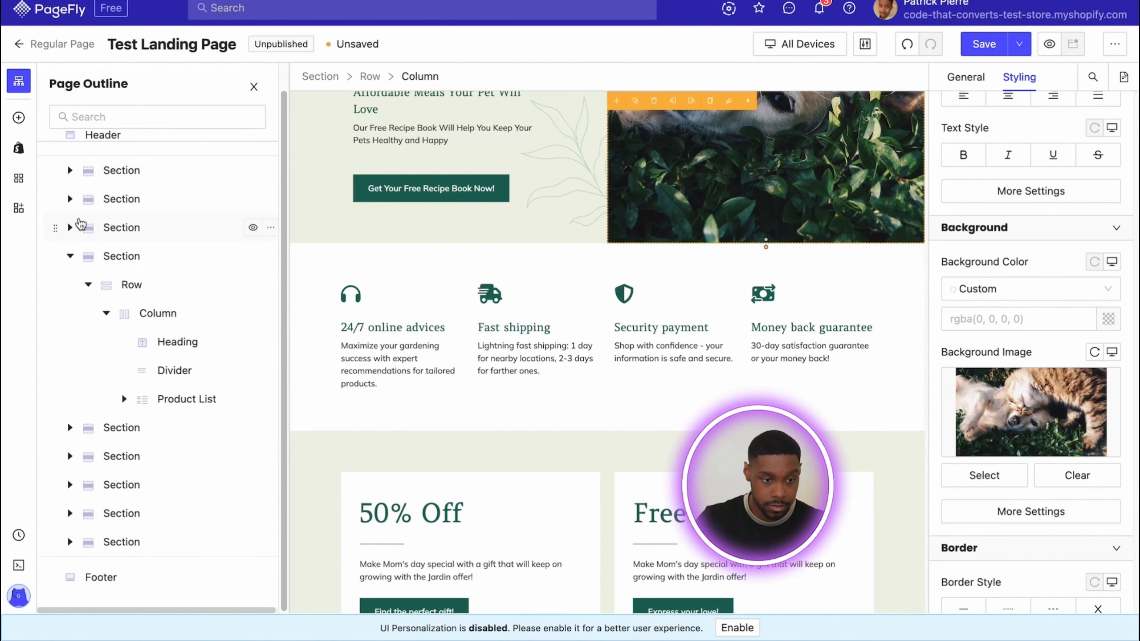
pyautogui.click(101, 199)
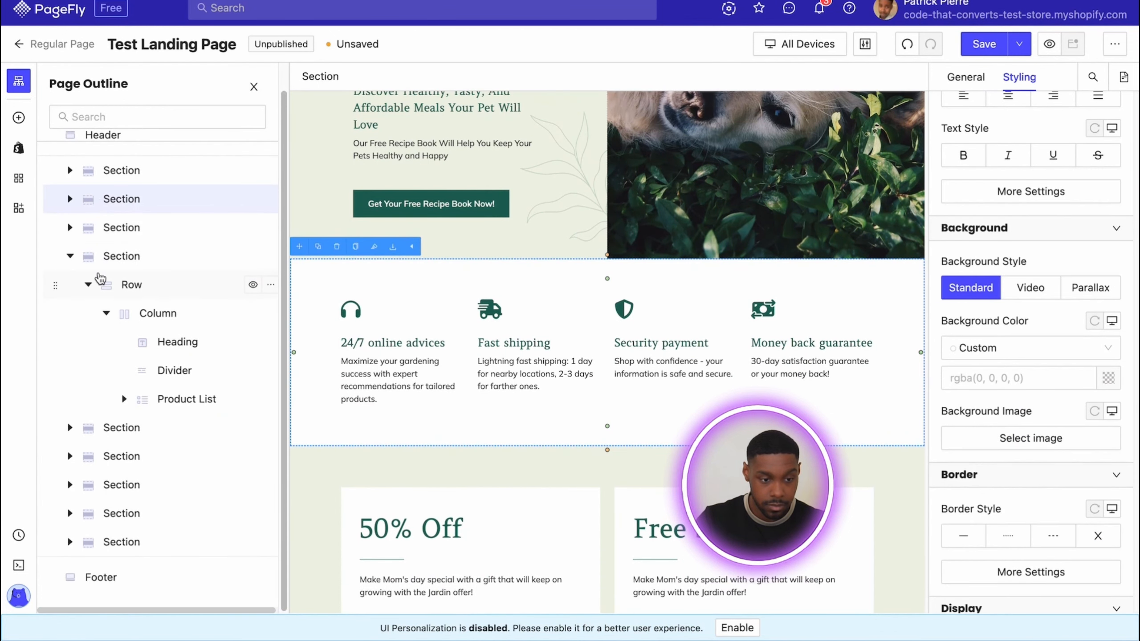
pyautogui.click(70, 199)
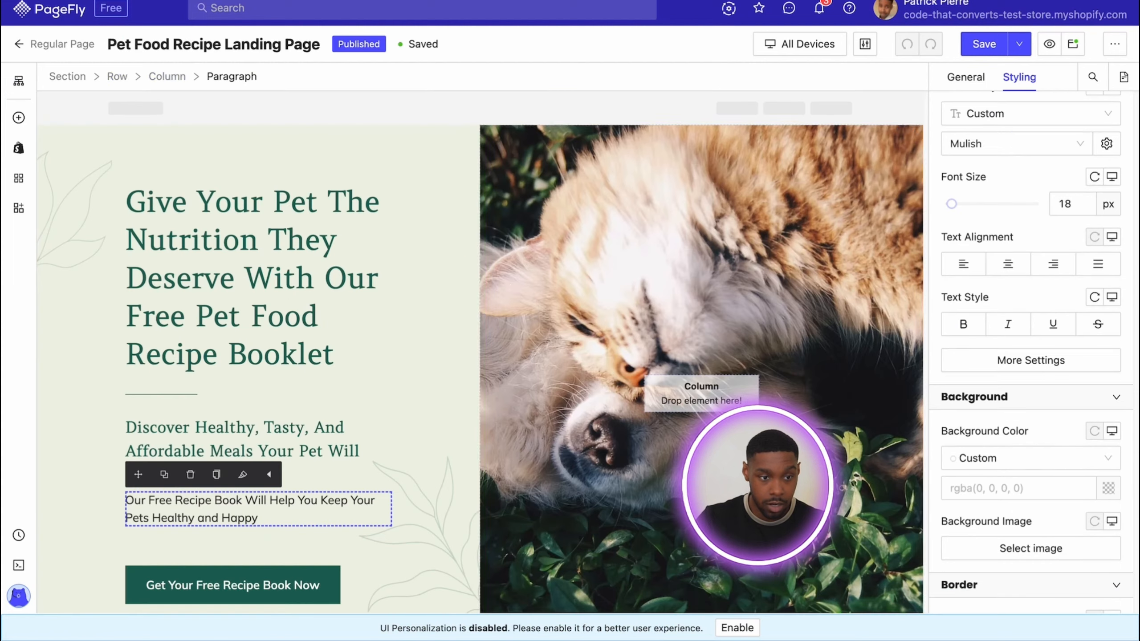
pyautogui.scroll(-10, 456, 308)
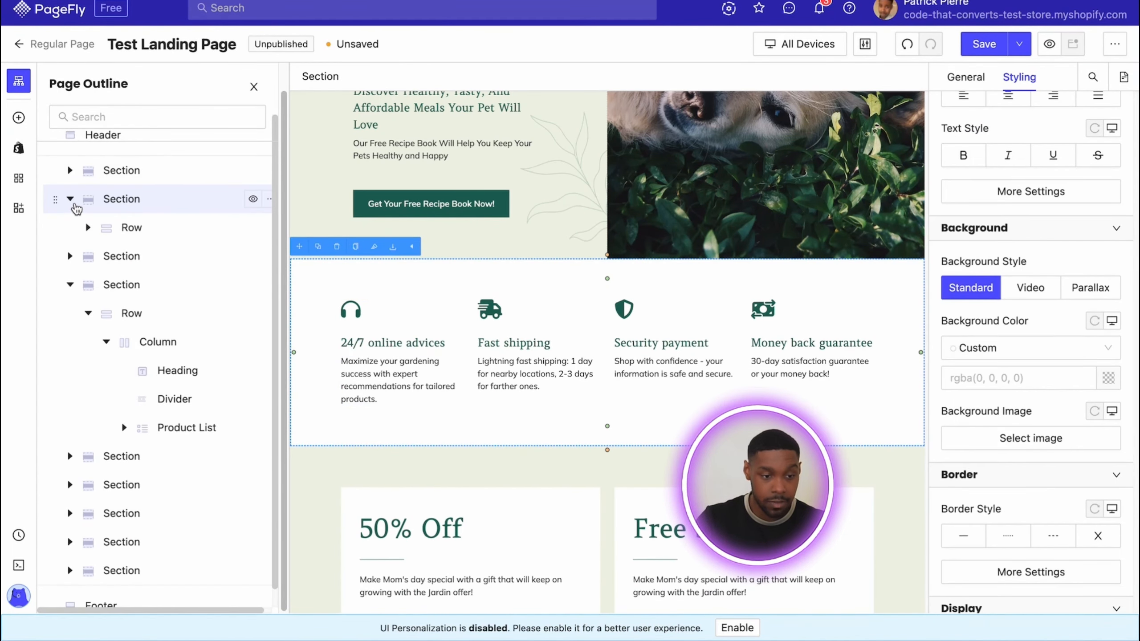
pyautogui.click(89, 228)
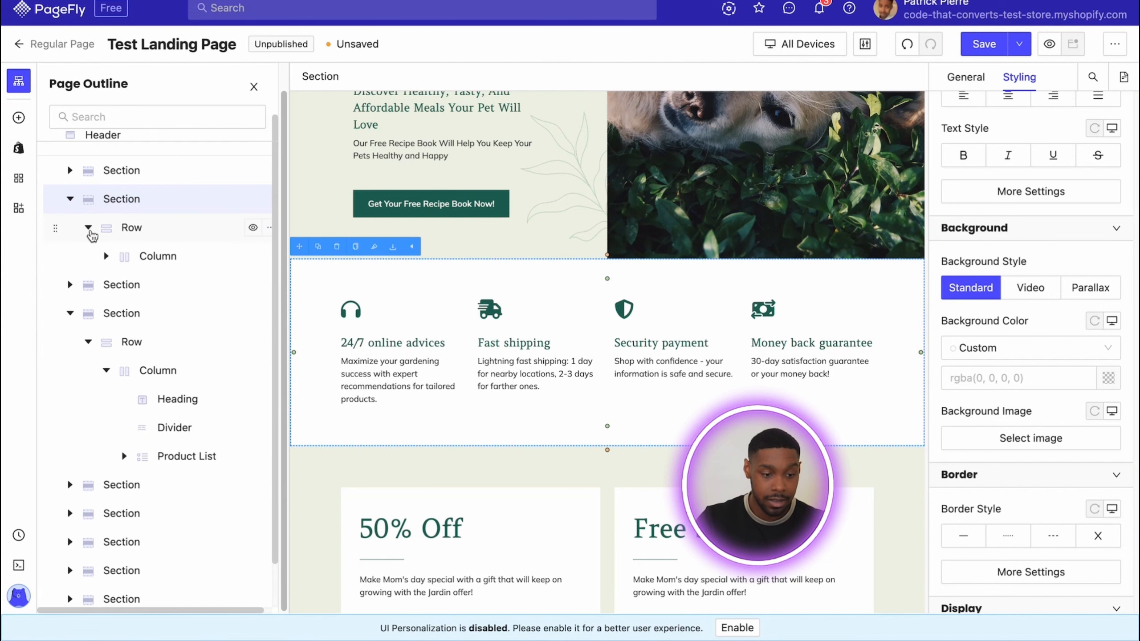
pyautogui.click(106, 258)
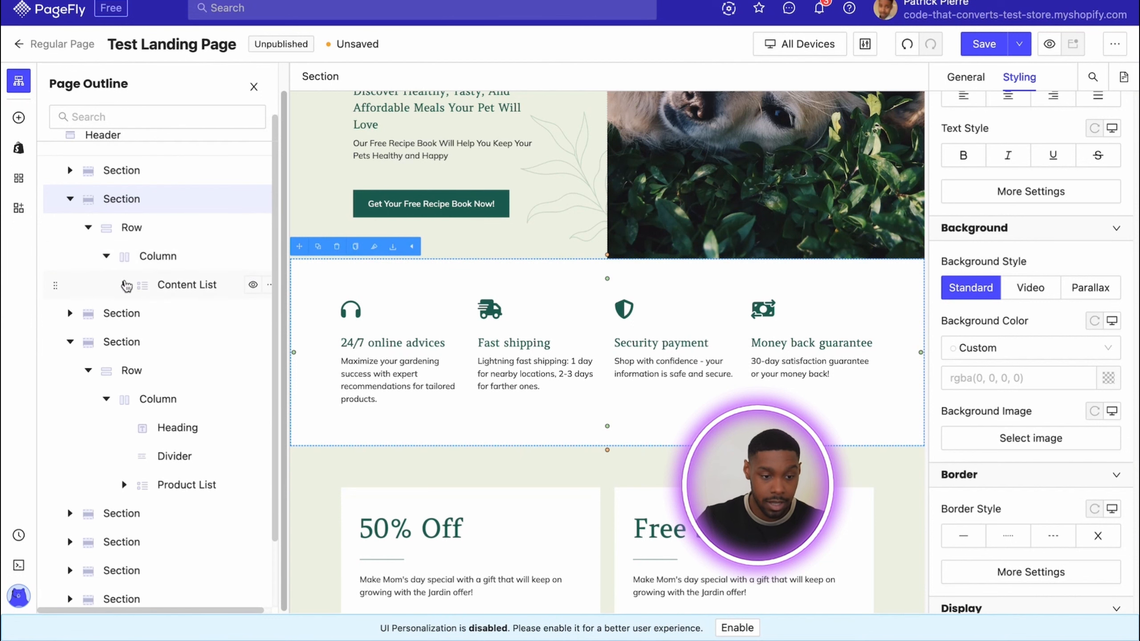
pyautogui.click(124, 284)
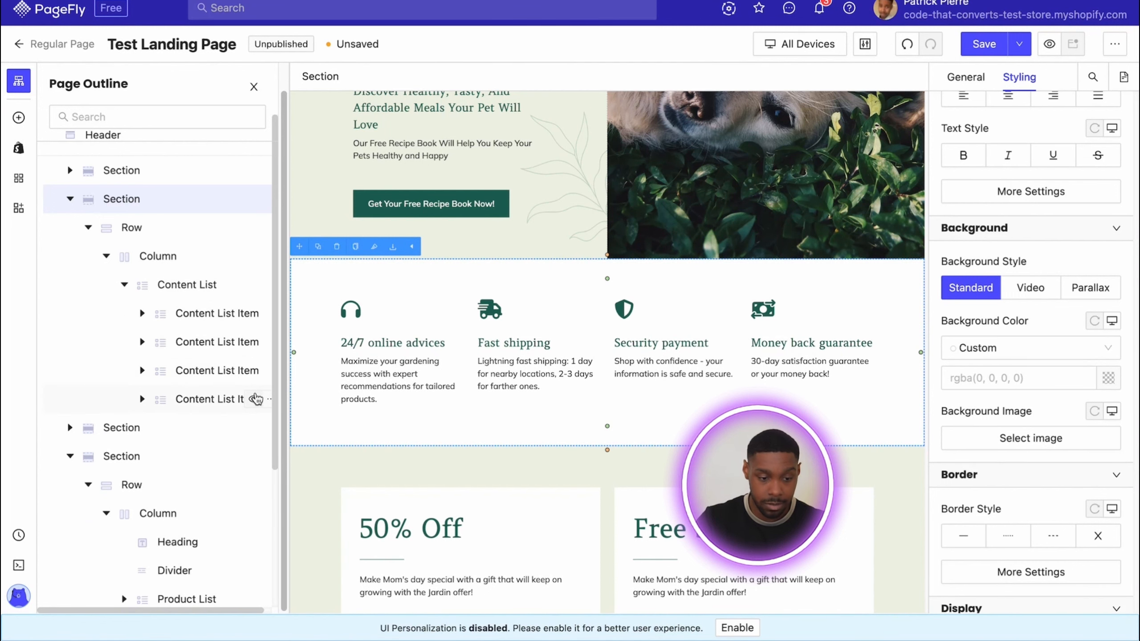
pyautogui.click(270, 399)
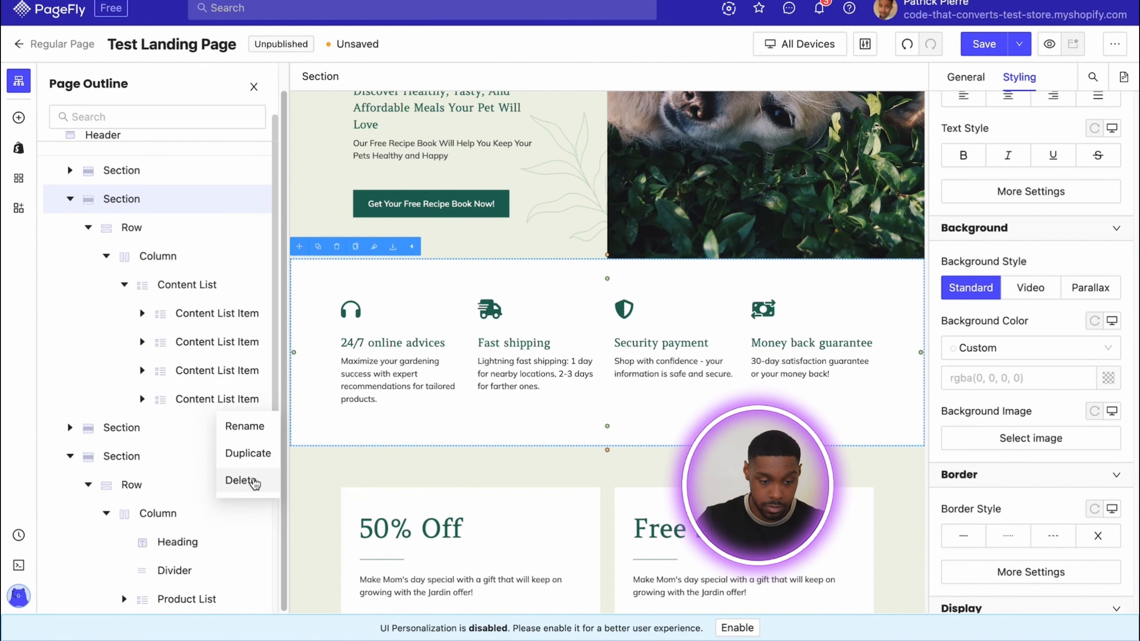
pyautogui.click(242, 481)
# Replace the "24/7 online advices" heading with "Whip Up Tasty Meals in Minutes", copied from the Pet Food Recipe Landing Page
pyautogui.scroll(-1, 422, 398)
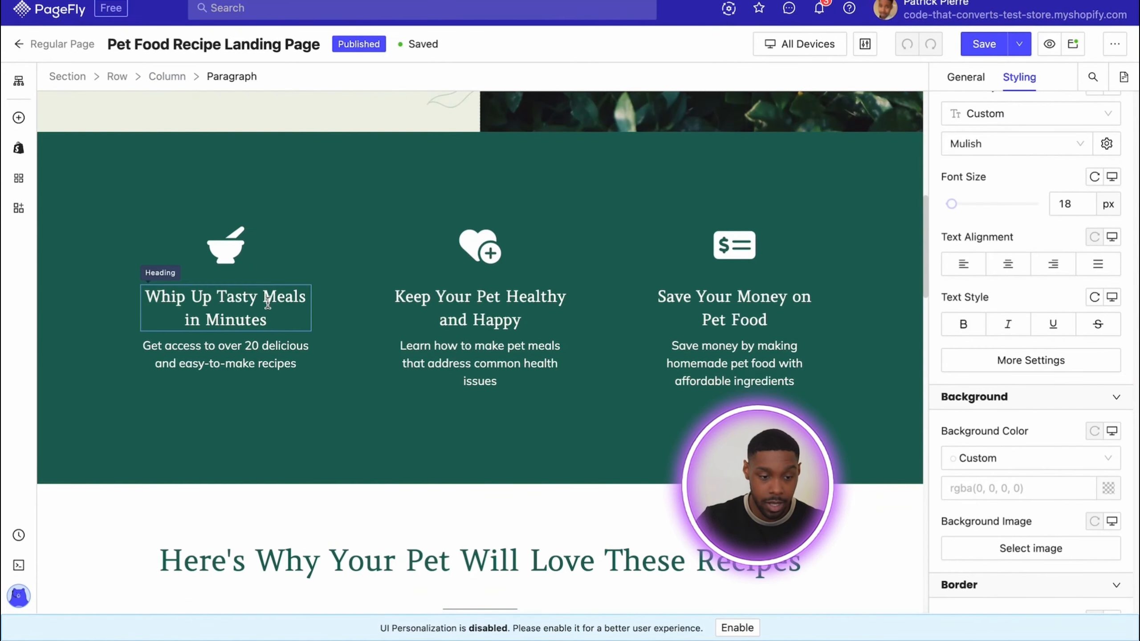
pyautogui.click(265, 318)
pyautogui.moveTo(266, 327); pyautogui.dragTo(173, 296)
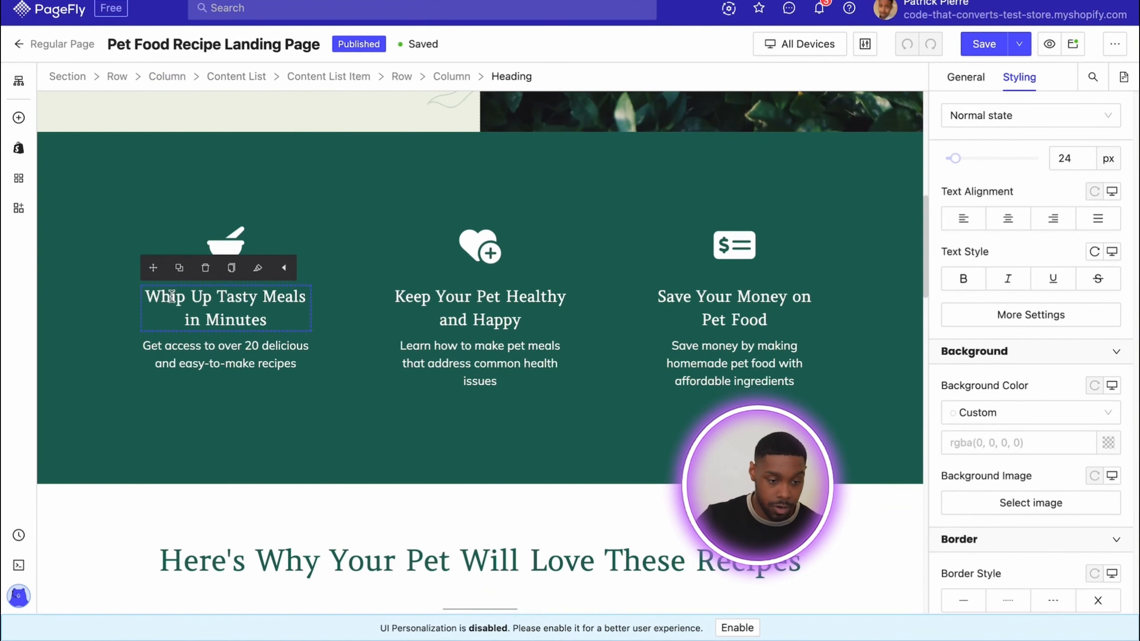
pyautogui.tripleClick(173, 295)
pyautogui.hotkey('ctrl', 'c')
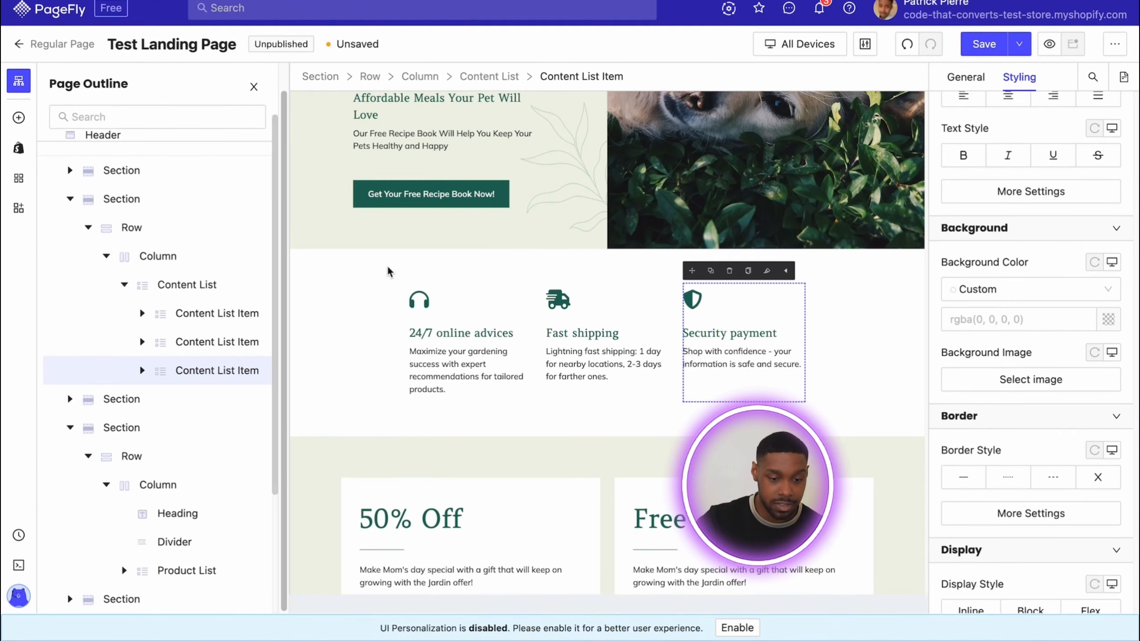
pyautogui.click(516, 340)
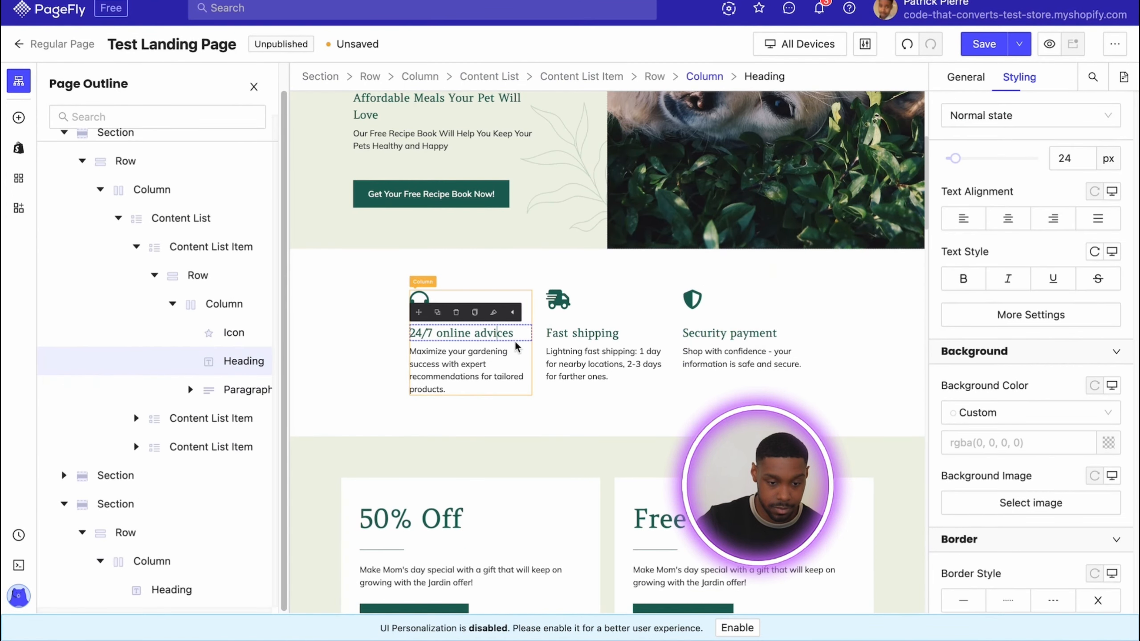
pyautogui.tripleClick(516, 340)
pyautogui.hotkey('ctrl', 'v')
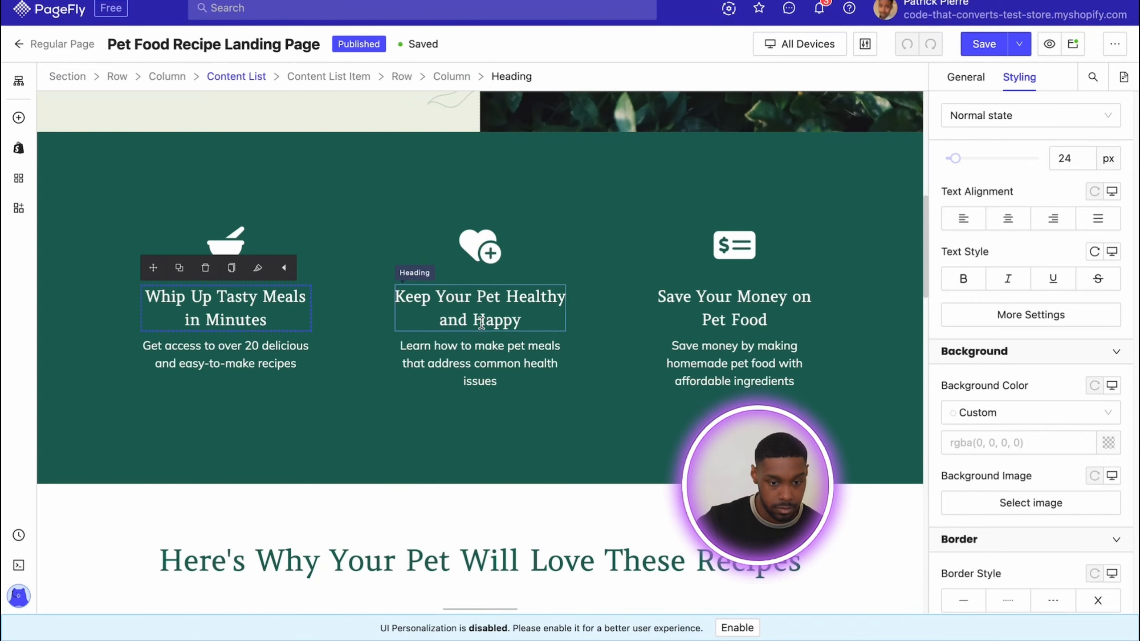
# Replace the "Fast shipping" heading with "Keep Your Pet Healthy and Happy", copied from the Pet Food Recipe Landing Page
pyautogui.tripleClick(481, 323)
pyautogui.hotkey('ctrl', 'c')
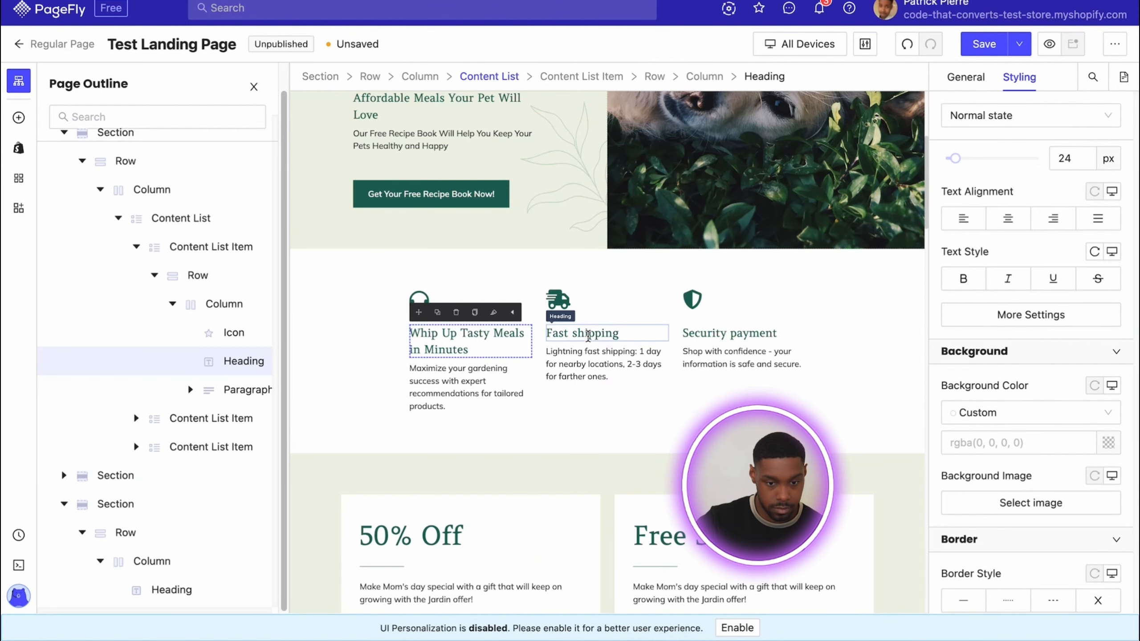
pyautogui.tripleClick(589, 333)
pyautogui.hotkey('ctrl', 'v')
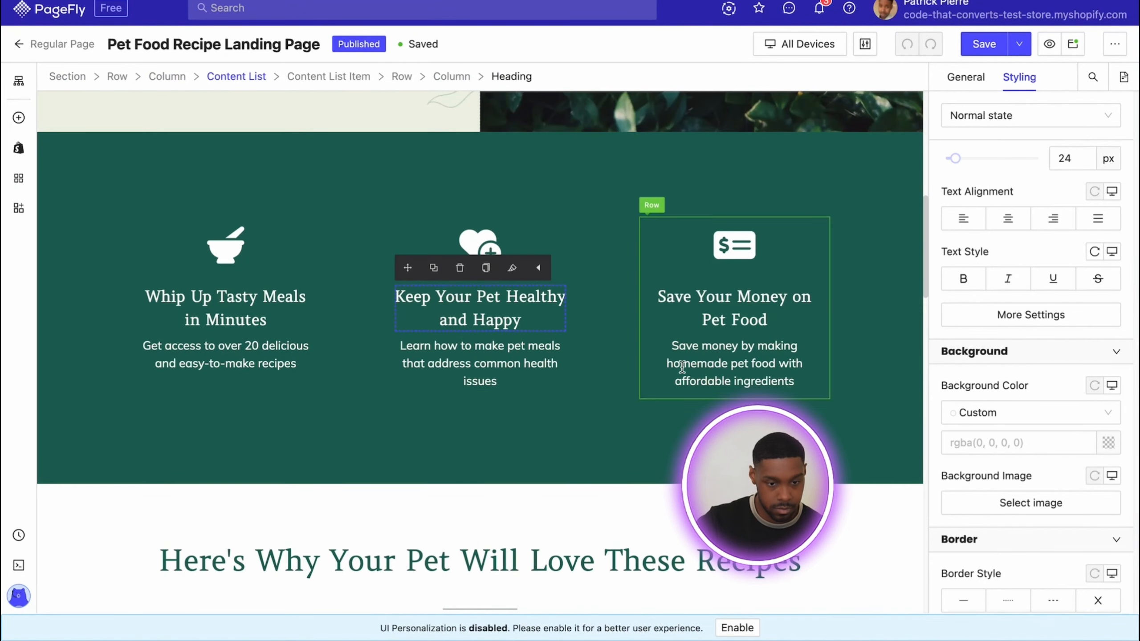
# Replace the "Security payment" heading with "Save Your Money on Pet Food", copied from the Pet Food Recipe Landing Page
pyautogui.tripleClick(718, 310)
pyautogui.hotkey('ctrl', 'c')
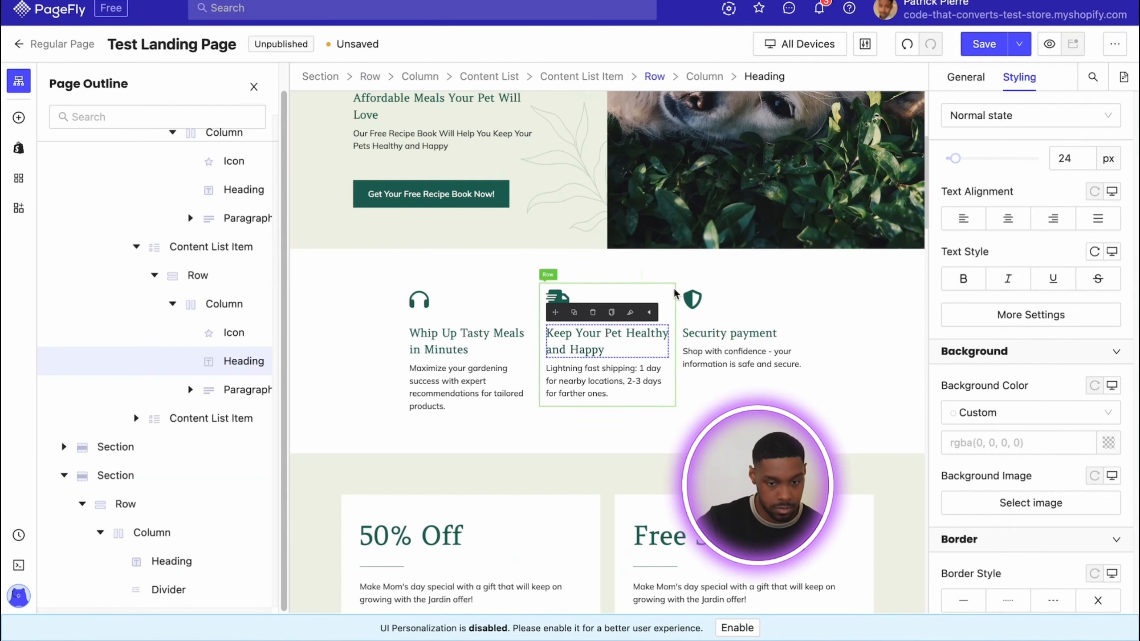
pyautogui.click(725, 354)
pyautogui.click(788, 334)
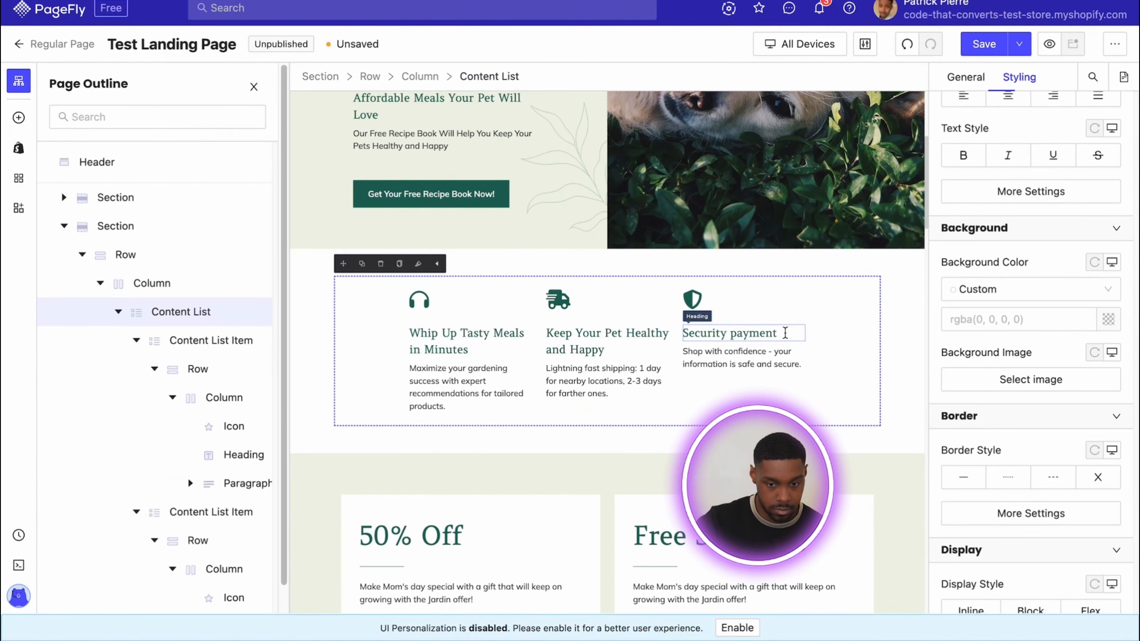
pyautogui.tripleClick(783, 337)
pyautogui.hotkey('ctrl', 'v')
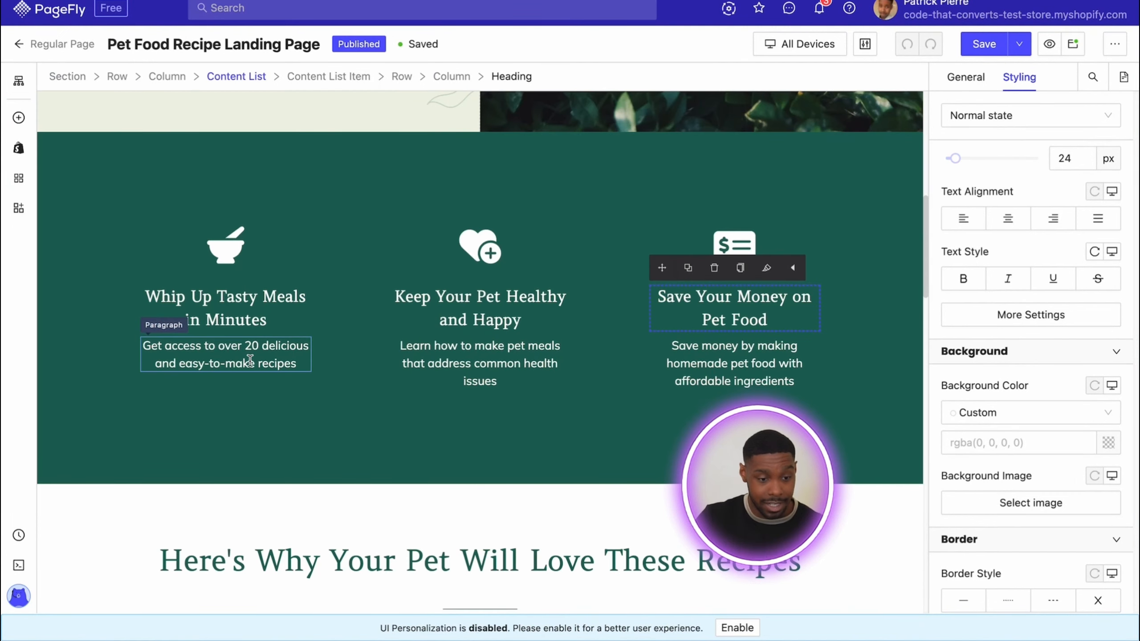
# Replace the first feature's paragraph with "Get access to over 20 delicious and easy-to-make recipes", copied from the Pet Food Recipe Landing Page
pyautogui.click(249, 361)
pyautogui.tripleClick(250, 361)
pyautogui.hotkey('ctrl', 'c')
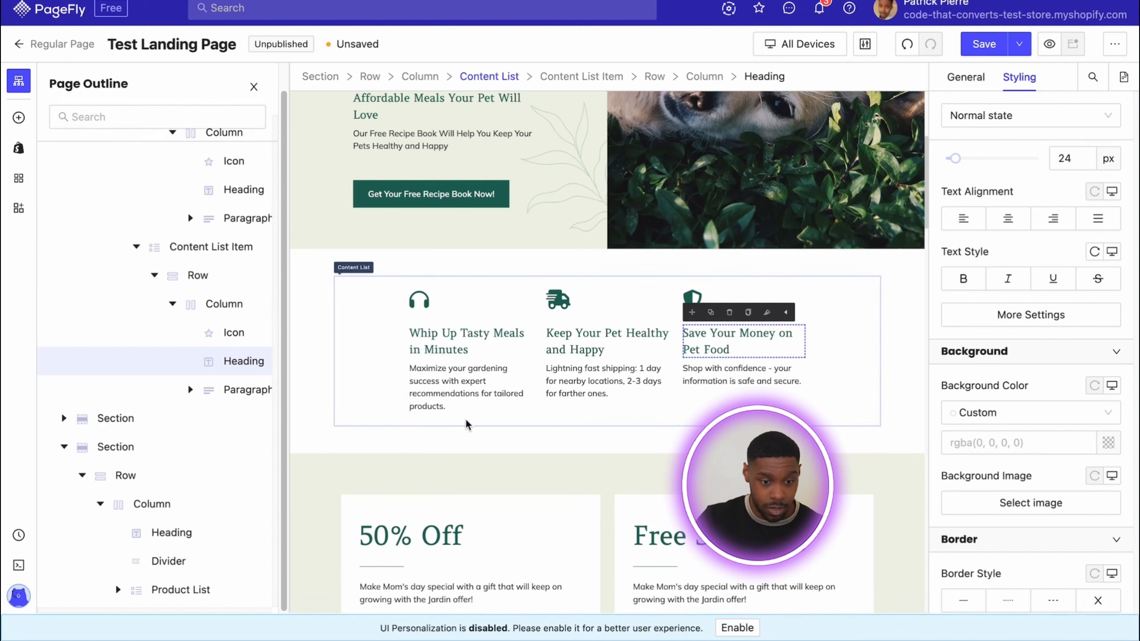
pyautogui.tripleClick(449, 402)
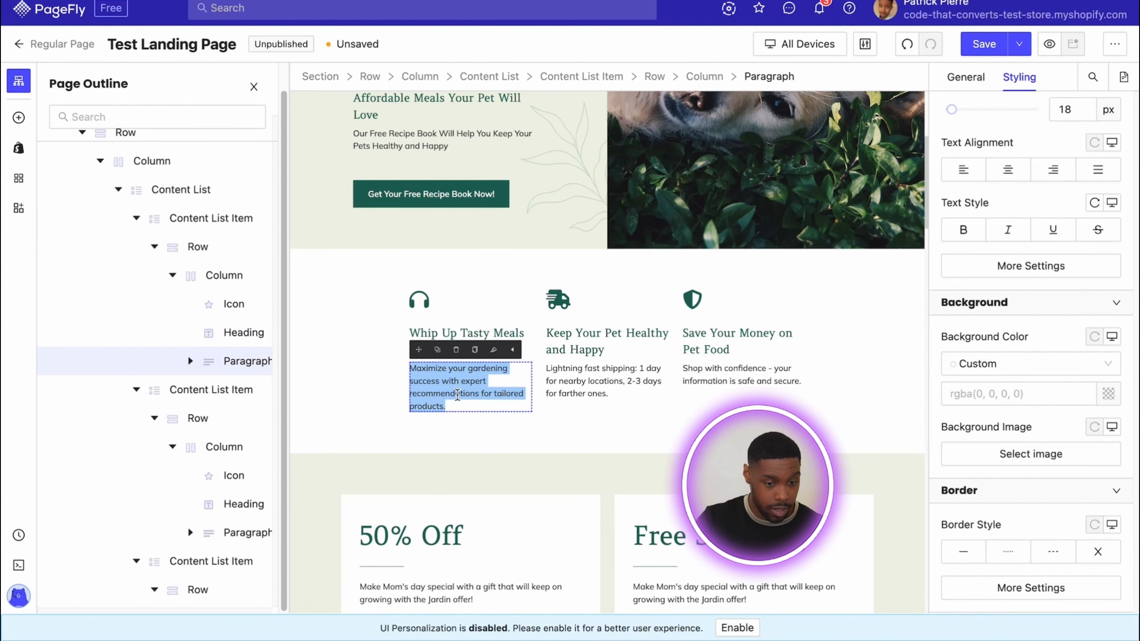
pyautogui.hotkey('ctrl', 'v')
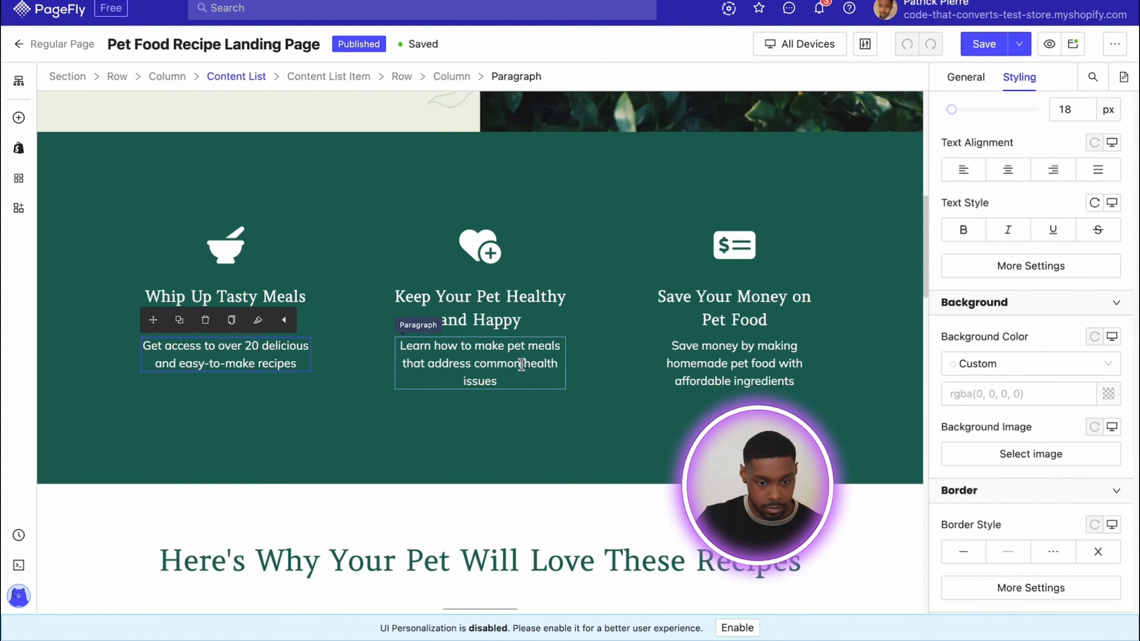
# Replace the second feature's paragraph with "Learn how to make pet meals that address common health issues", copied from the Pet Food Recipe Landing Page
pyautogui.tripleClick(522, 364)
pyautogui.hotkey('ctrl', 'c')
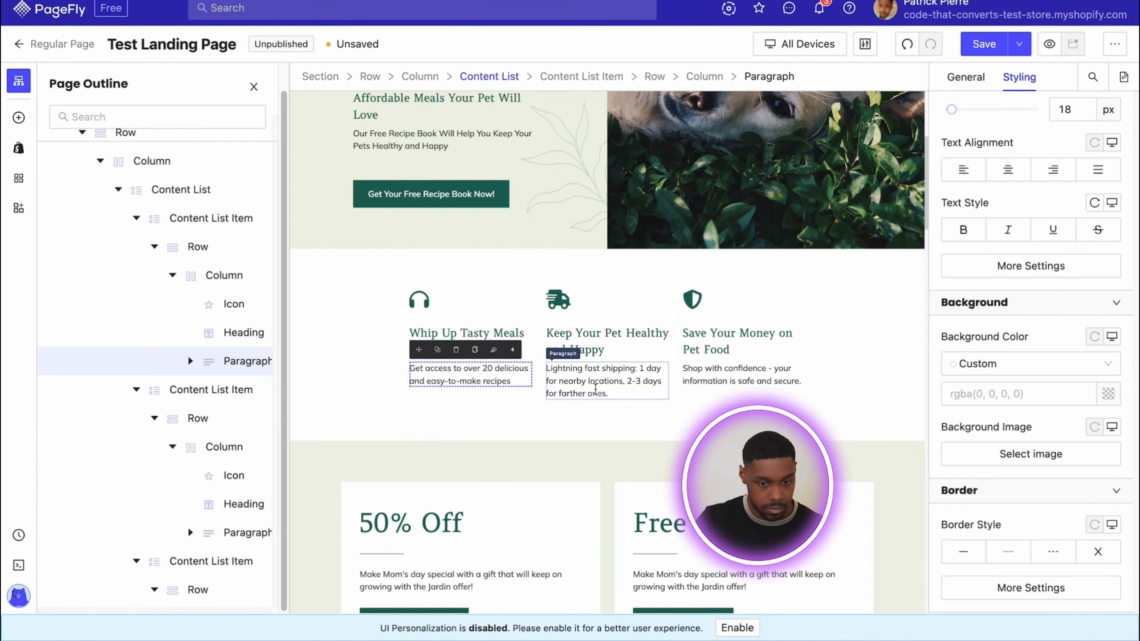
pyautogui.tripleClick(596, 381)
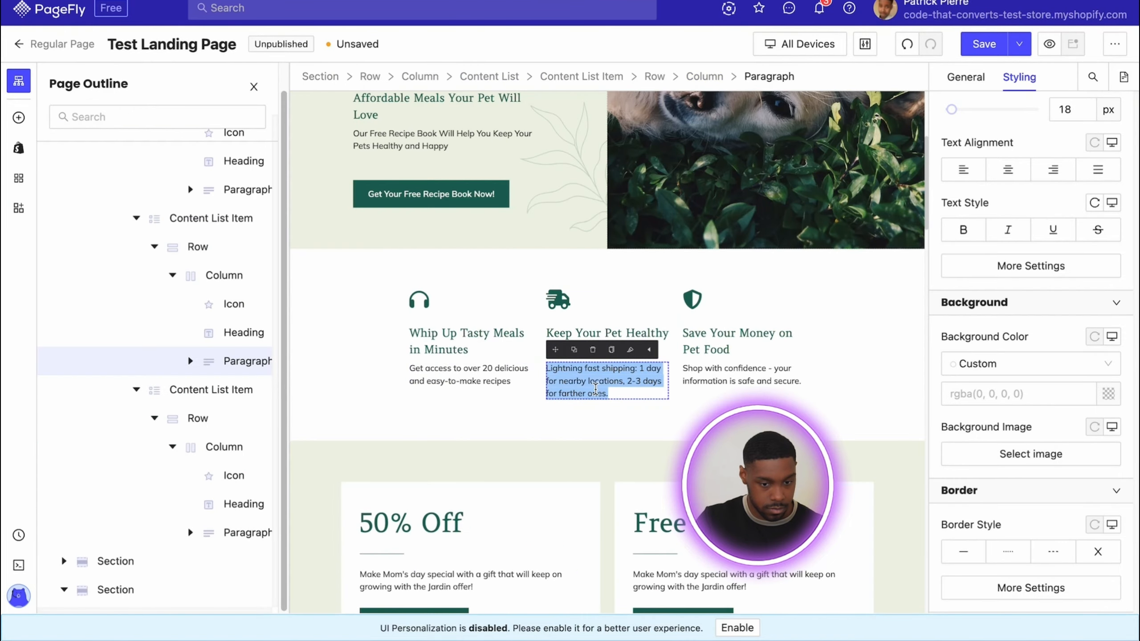
pyautogui.hotkey('ctrl', 'v')
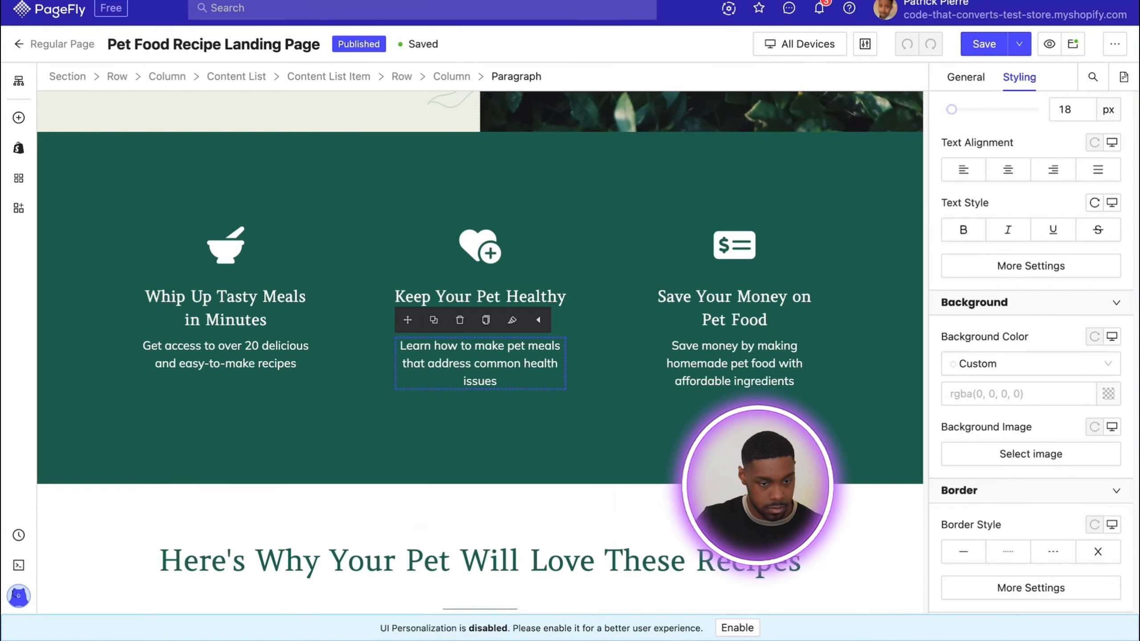
pyautogui.tripleClick(744, 373)
pyautogui.hotkey('ctrl', 'v')
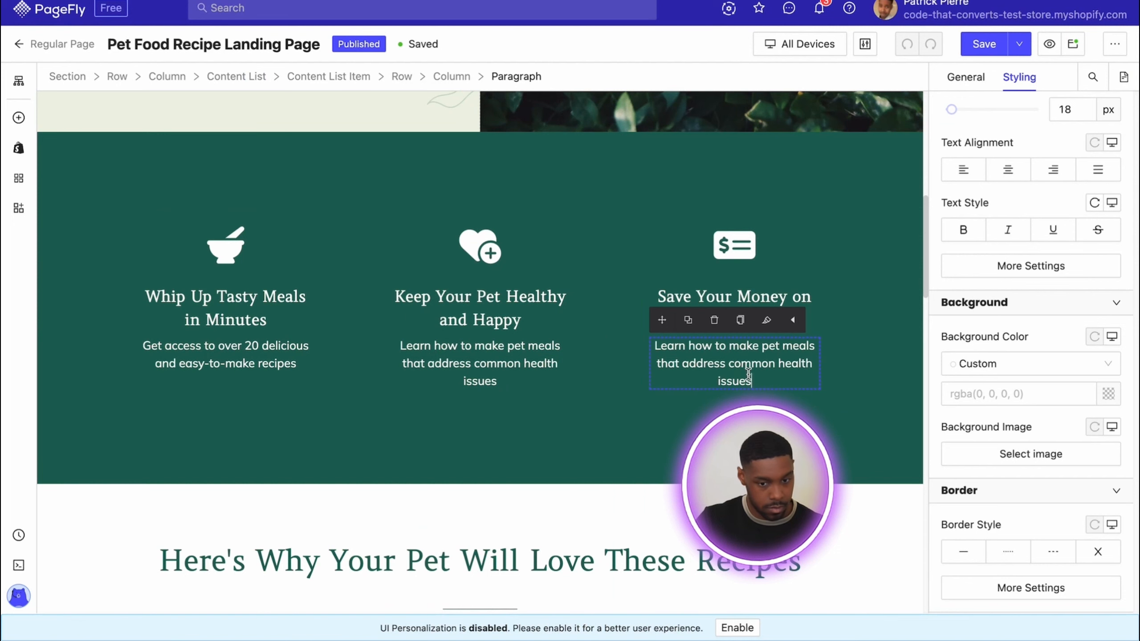
pyautogui.tripleClick(754, 379)
pyautogui.hotkey('ctrl', 'alt', 'c')
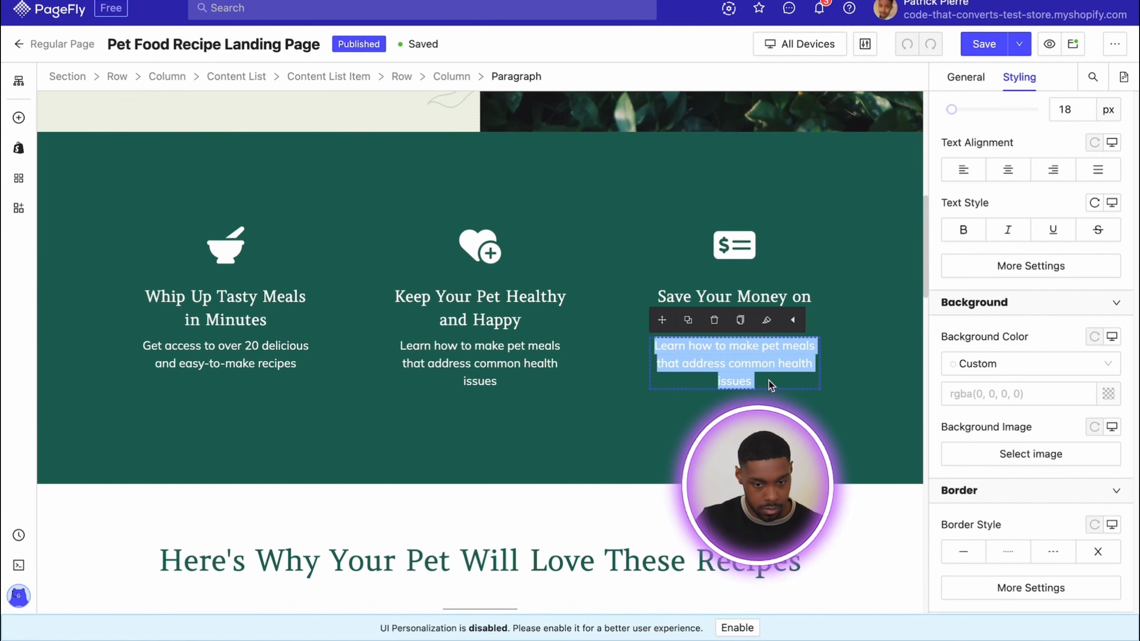
pyautogui.click(752, 363)
pyautogui.click(906, 45)
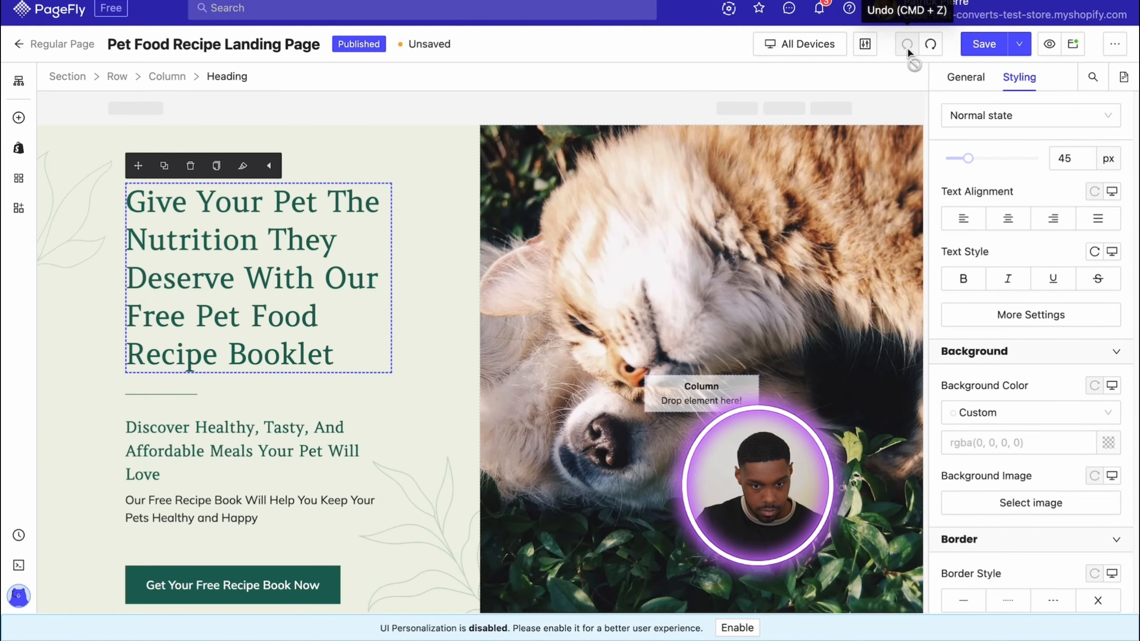
# Replace the third feature's paragraph with "Save money by making homemade pet food with affordable ingredients", copied from the Pet Food Recipe Landing Page
pyautogui.scroll(-10, 746, 359)
pyautogui.click(714, 212)
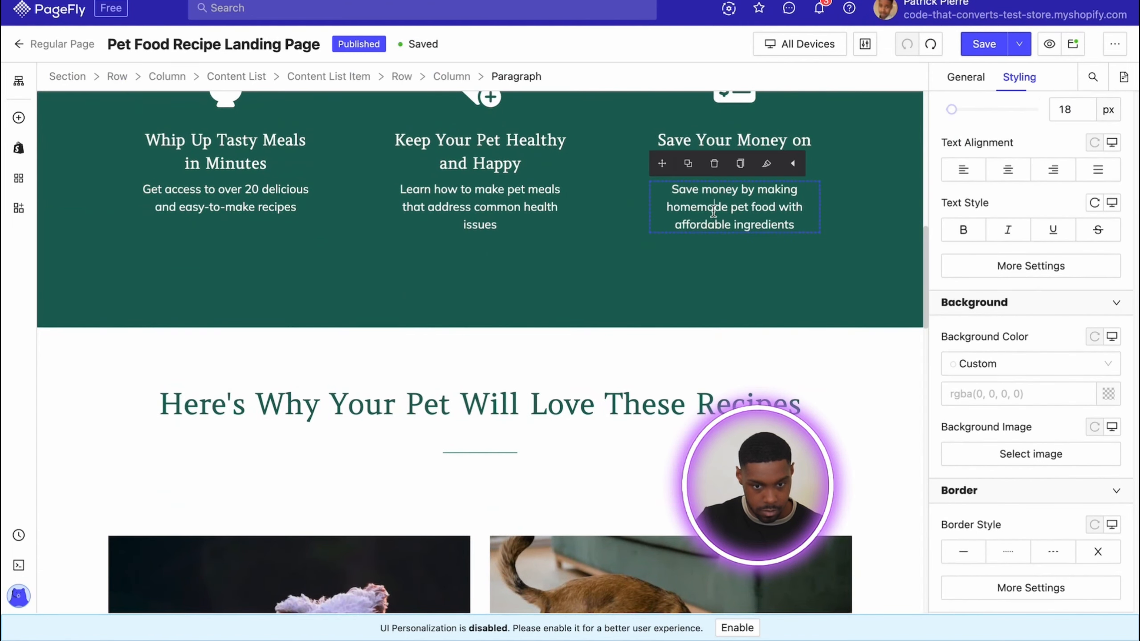
pyautogui.tripleClick(714, 212)
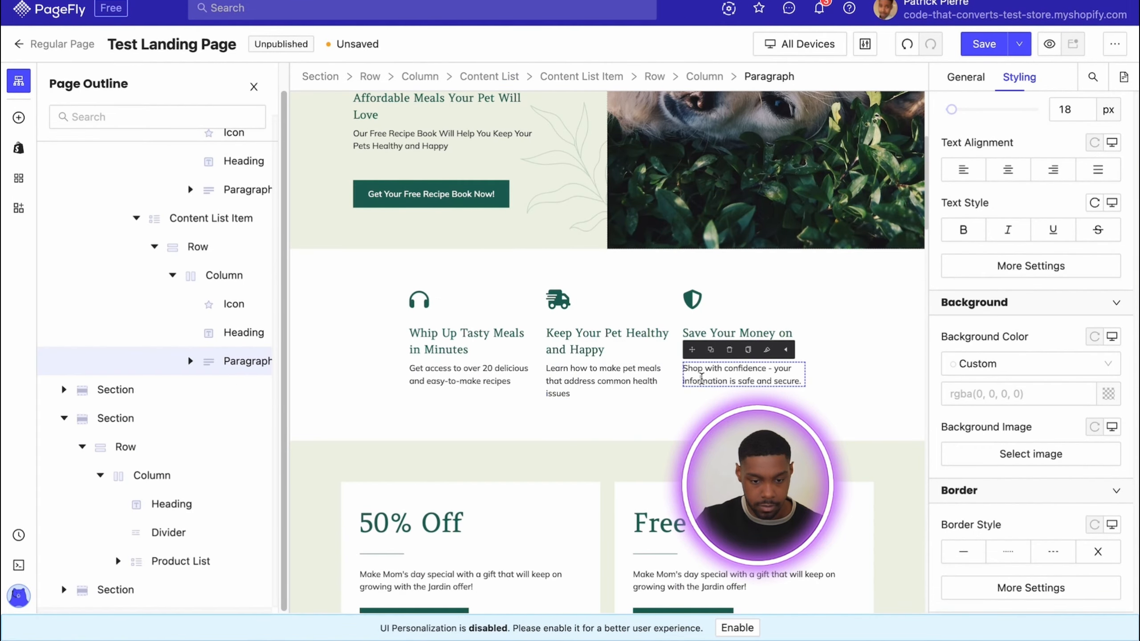
pyautogui.tripleClick(701, 378)
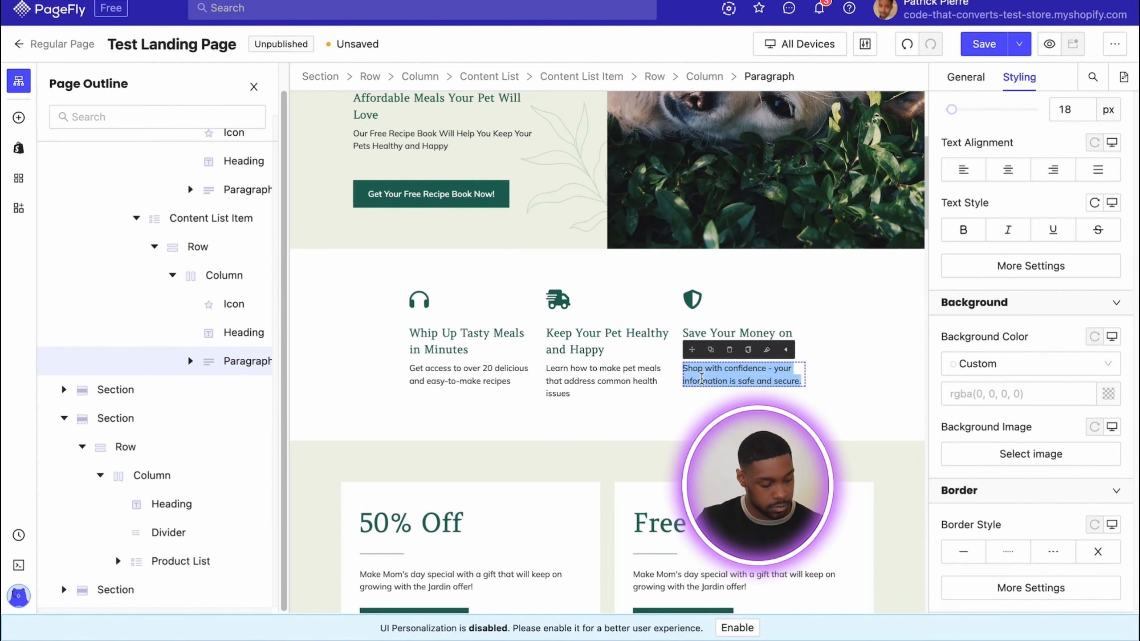
pyautogui.hotkey('ctrl', 'v')
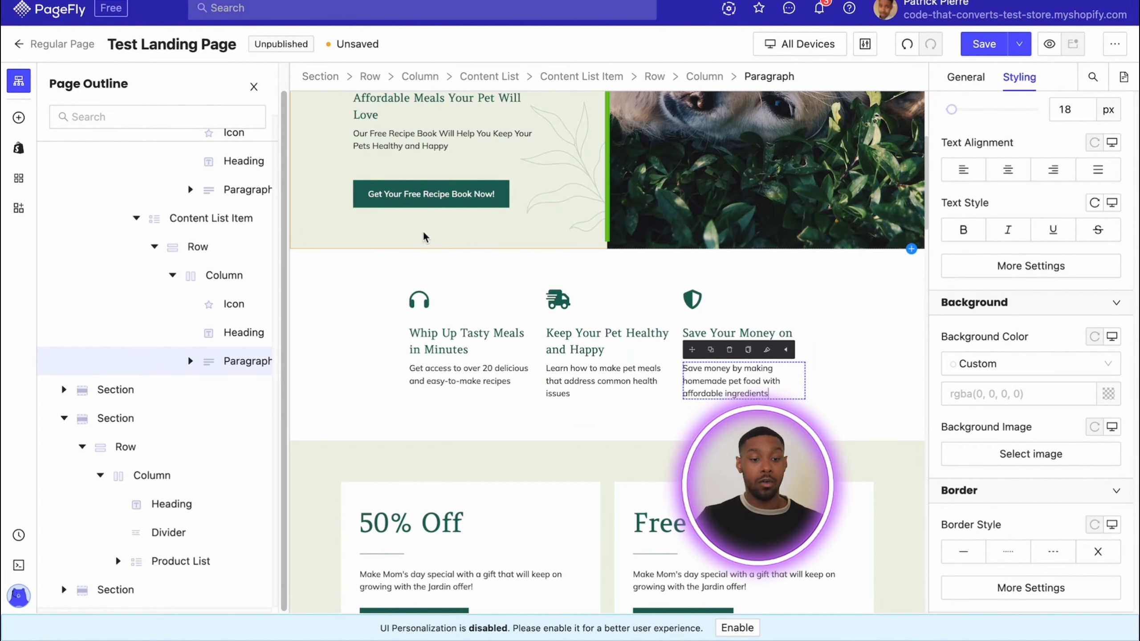
# Replace the headphones icon above "Whip Up Tasty Meals in Minutes" with the Mortar-pestle icon from the Medical & Health category
pyautogui.click(422, 299)
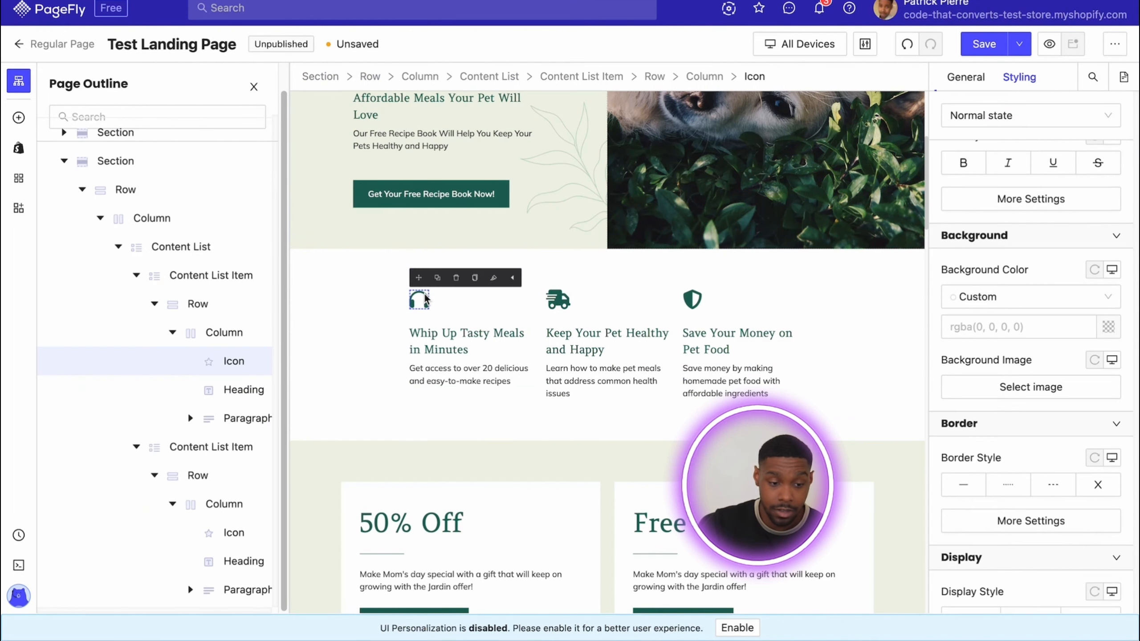
pyautogui.scroll(-4, 995, 409)
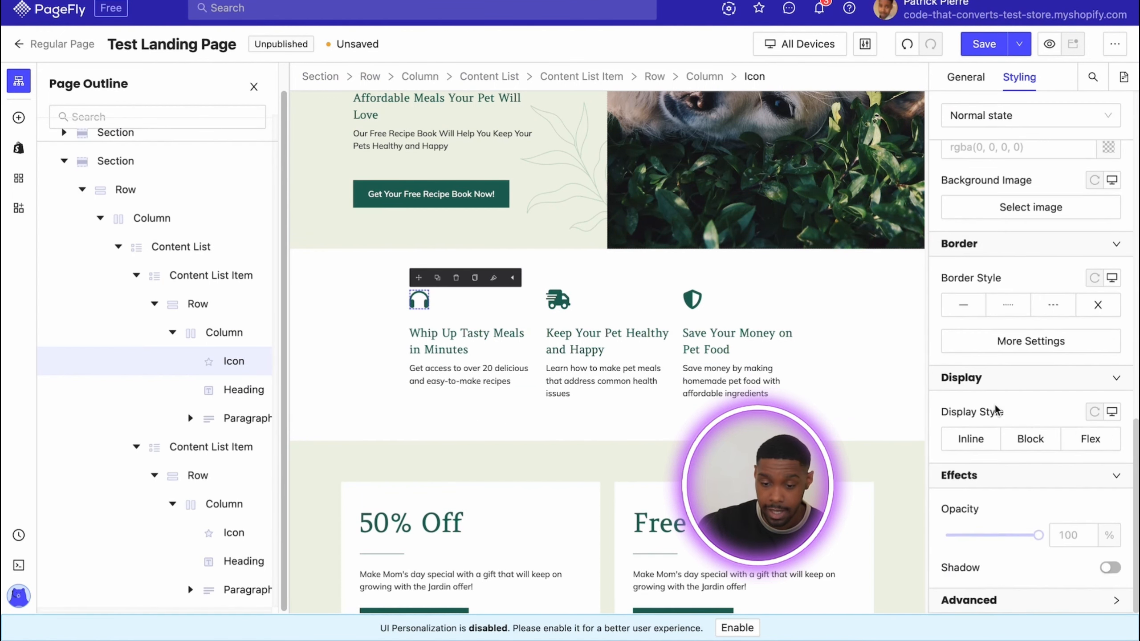
pyautogui.scroll(18, 995, 409)
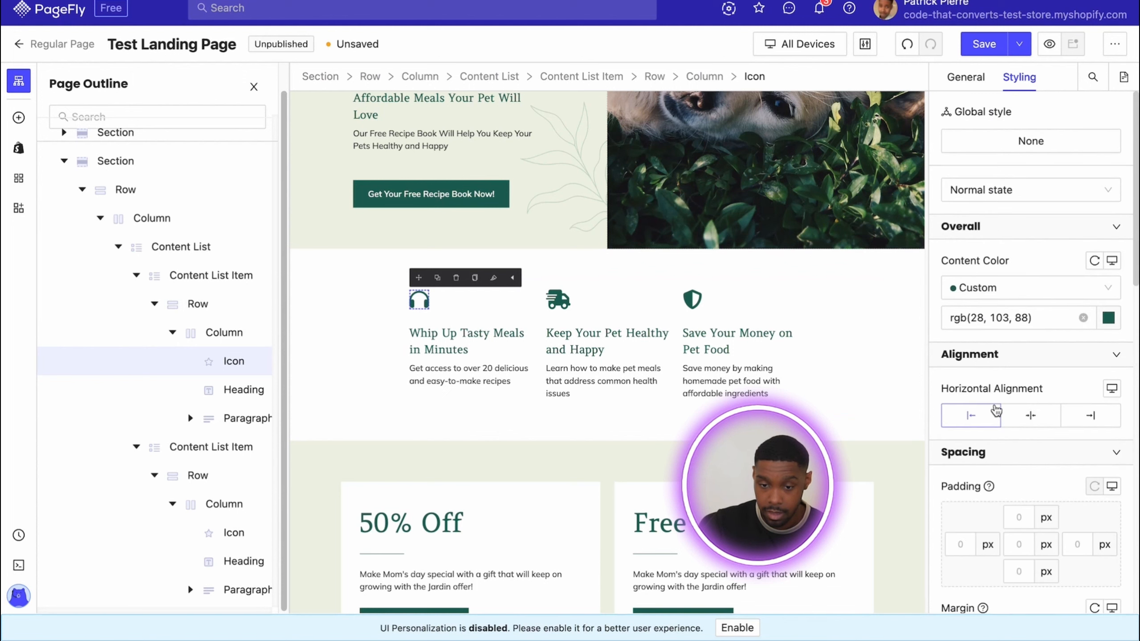
pyautogui.scroll(-3, 995, 410)
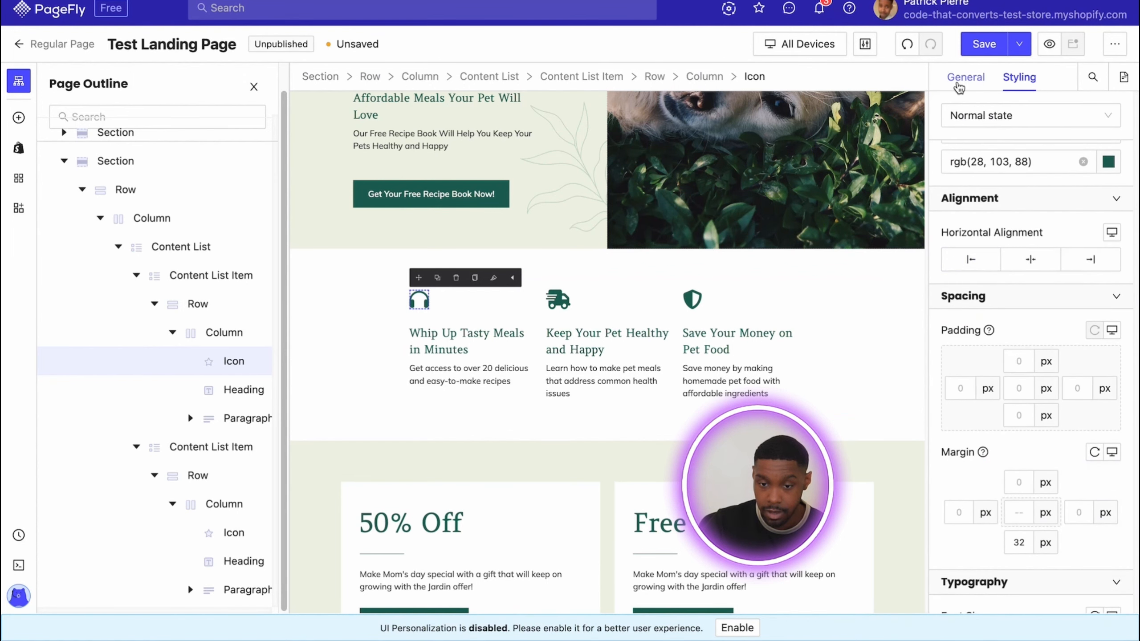
pyautogui.click(960, 80)
pyautogui.click(1034, 199)
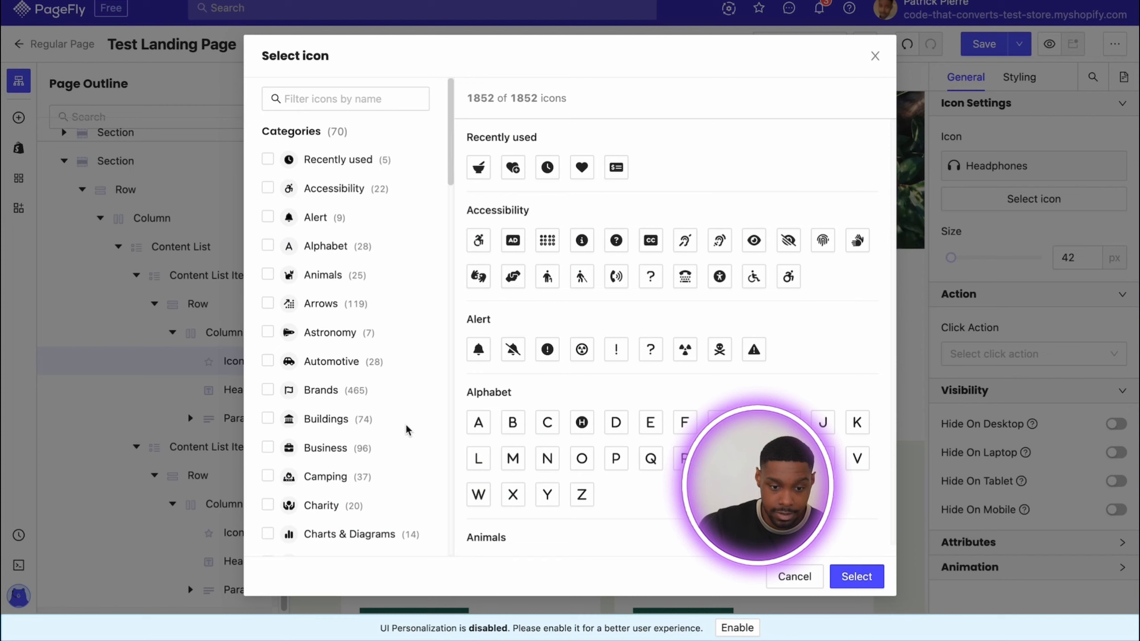
pyautogui.scroll(-20, 406, 430)
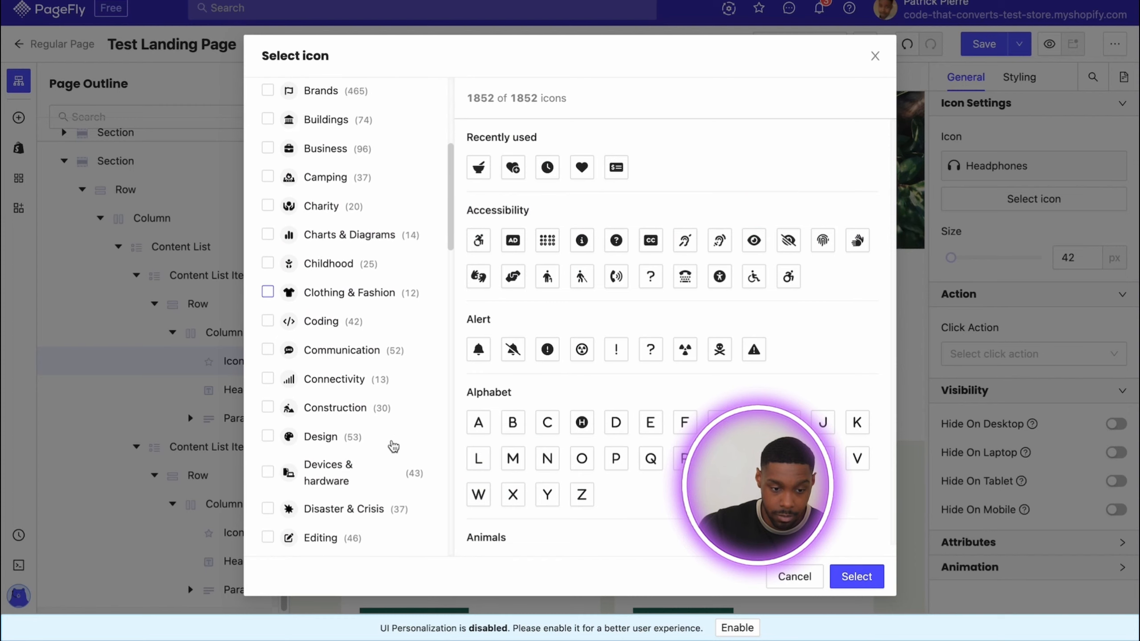
pyautogui.scroll(-5, 316, 414)
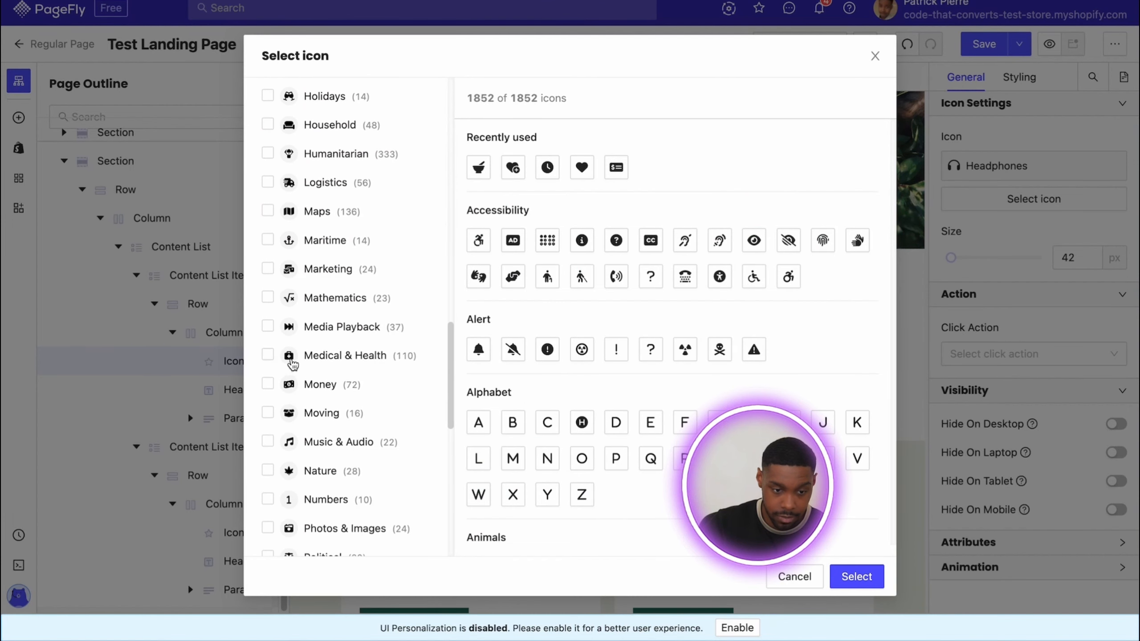
pyautogui.click(268, 356)
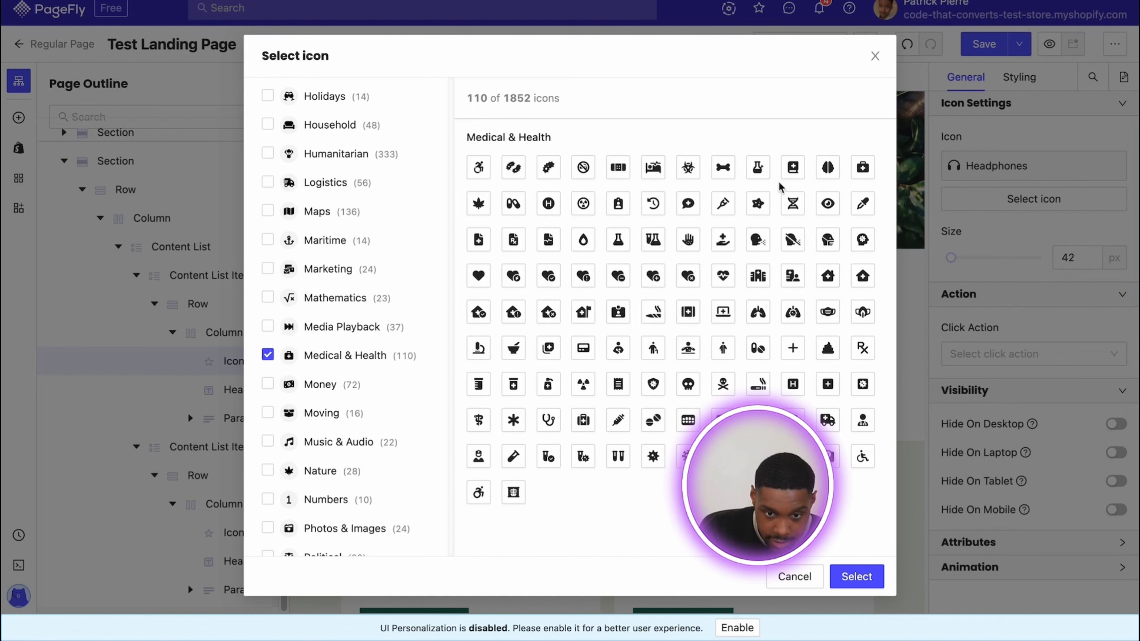
pyautogui.click(513, 348)
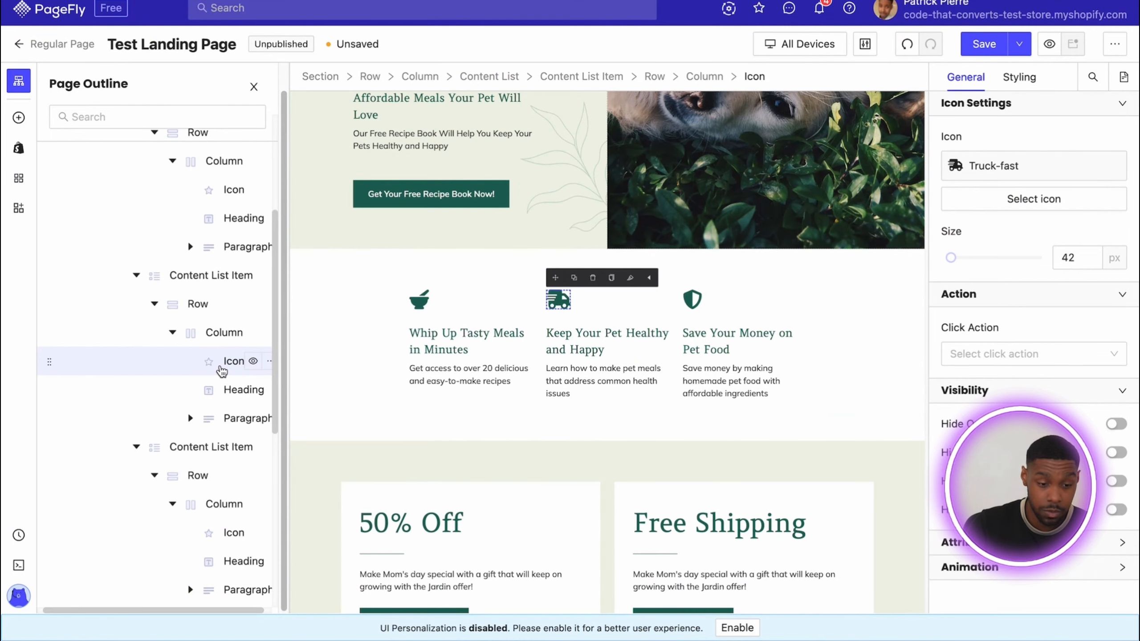
# Replace the truck icon above "Keep Your Pet Healthy and Happy" with the bone icon from the Medical & Health category
pyautogui.click(1051, 197)
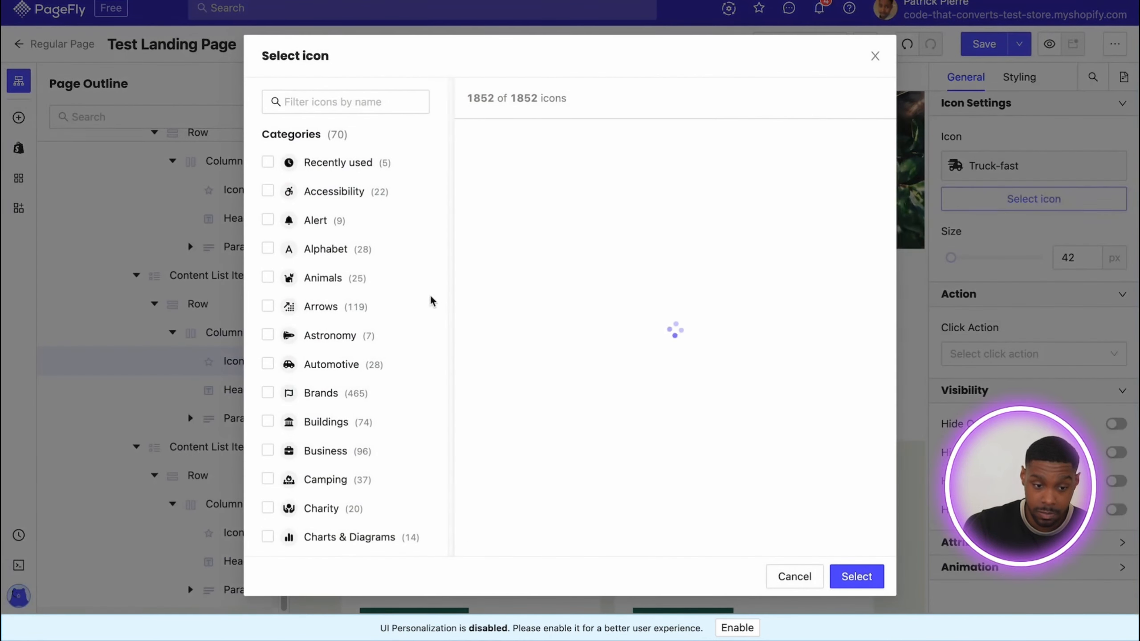
pyautogui.scroll(-15, 351, 399)
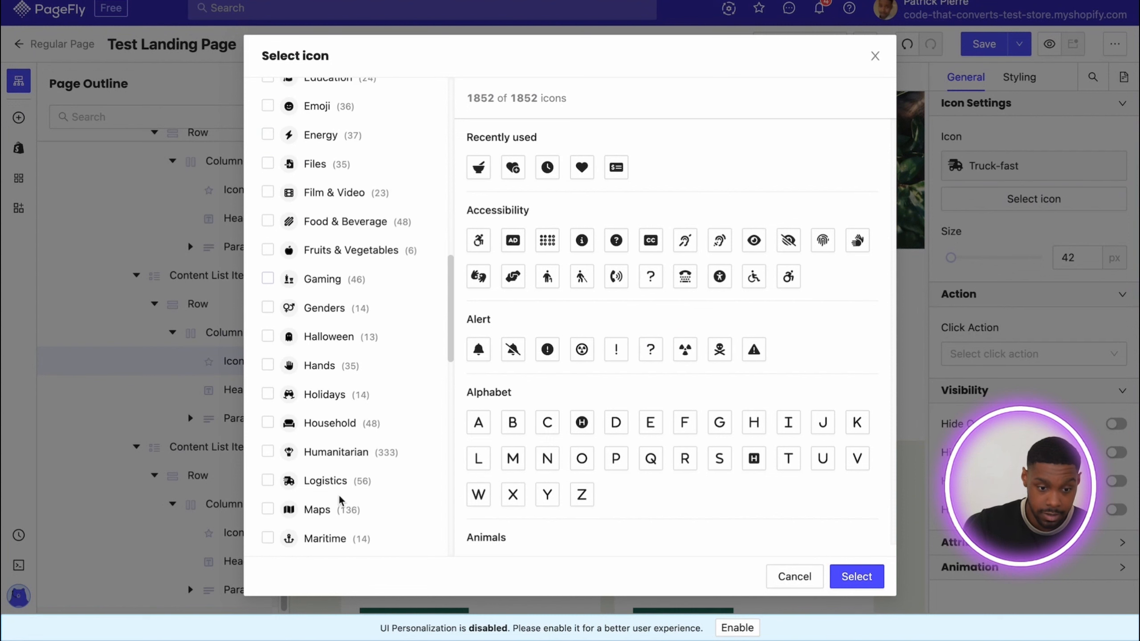
pyautogui.scroll(-2, 341, 499)
pyautogui.scroll(-2, 305, 526)
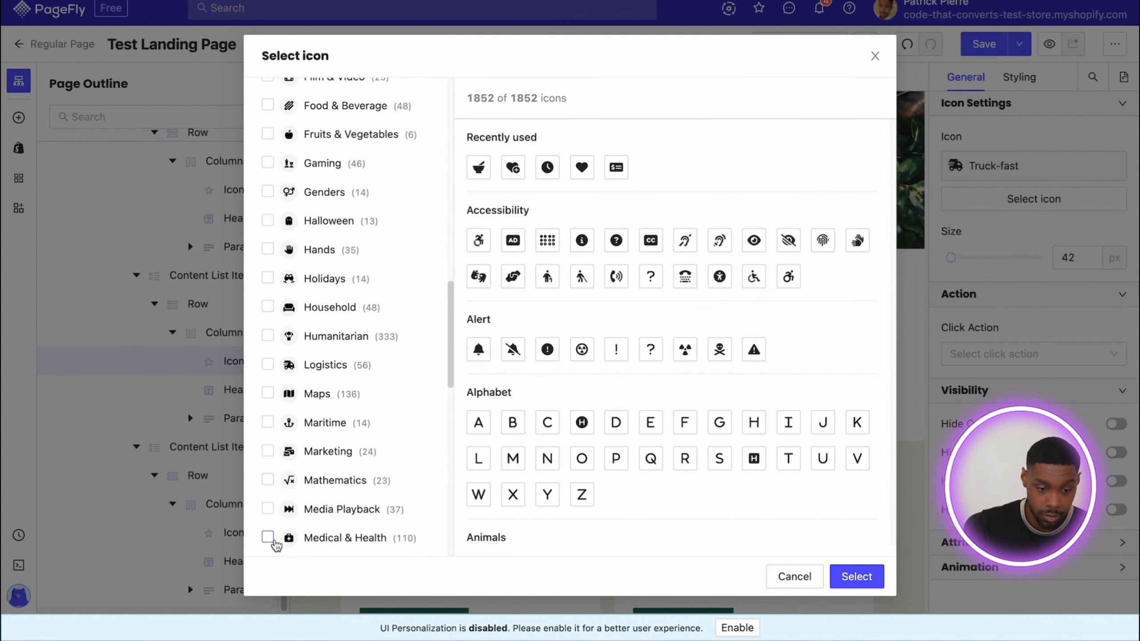
pyautogui.click(267, 537)
pyautogui.click(723, 167)
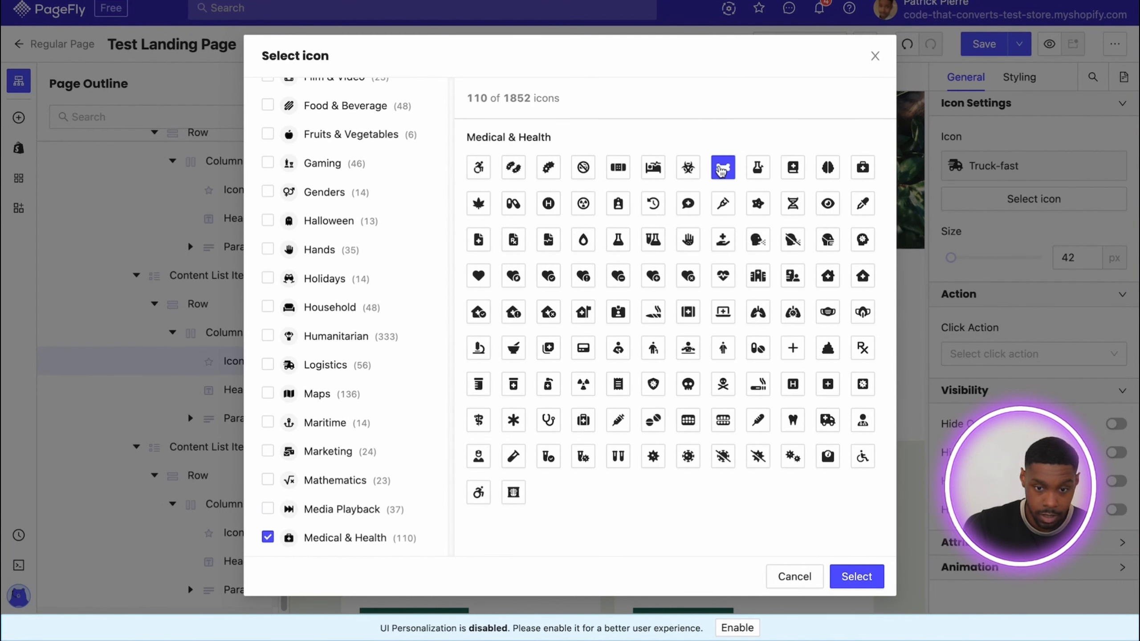
pyautogui.click(844, 578)
# Replace the shield icon above "Save Your Money on Pet Food" with the Circle-dollar-to-slot icon
pyautogui.click(693, 300)
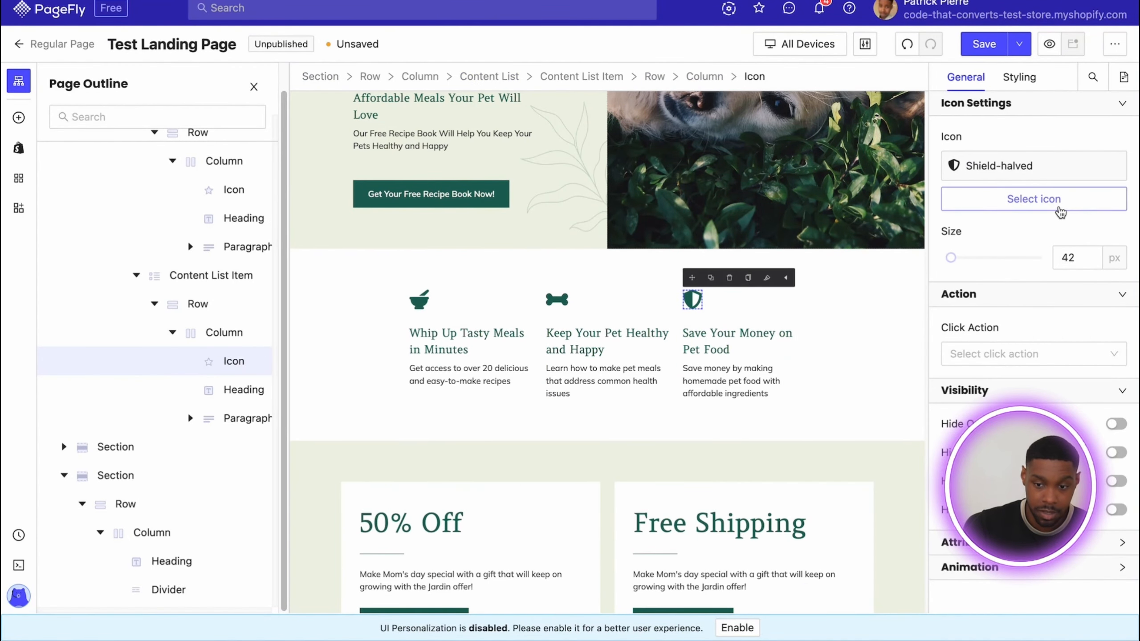
pyautogui.click(1034, 199)
pyautogui.scroll(-10, 435, 338)
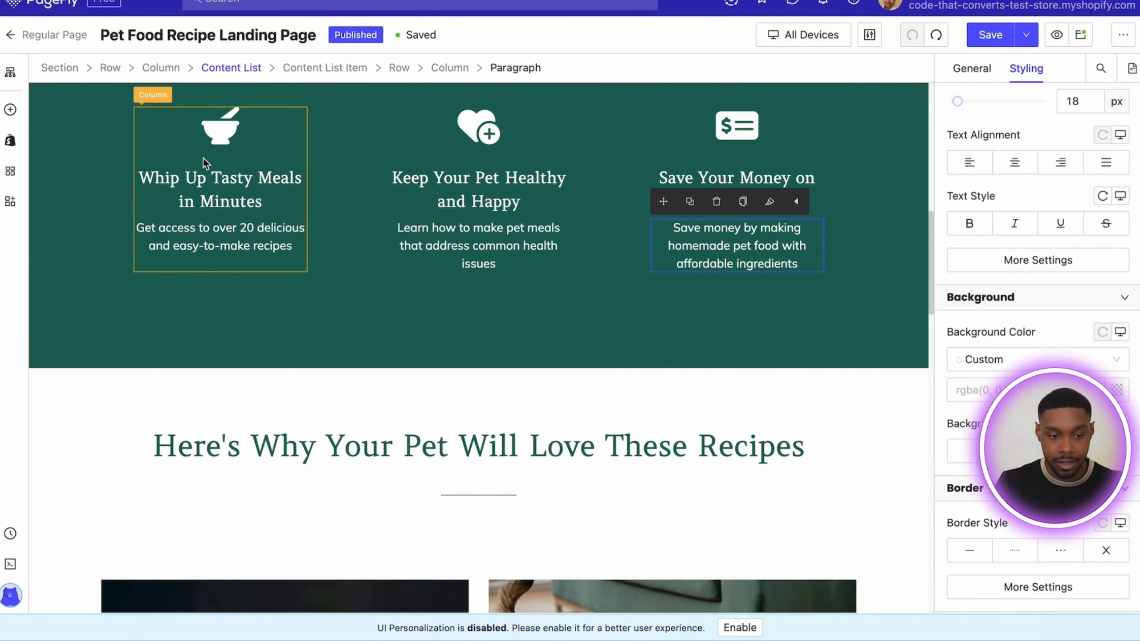
# Set the Mortar-pestle icon's size to 57 px on the Test Landing Page, matching the icon on the Pet Food Recipe Landing Page
pyautogui.click(218, 132)
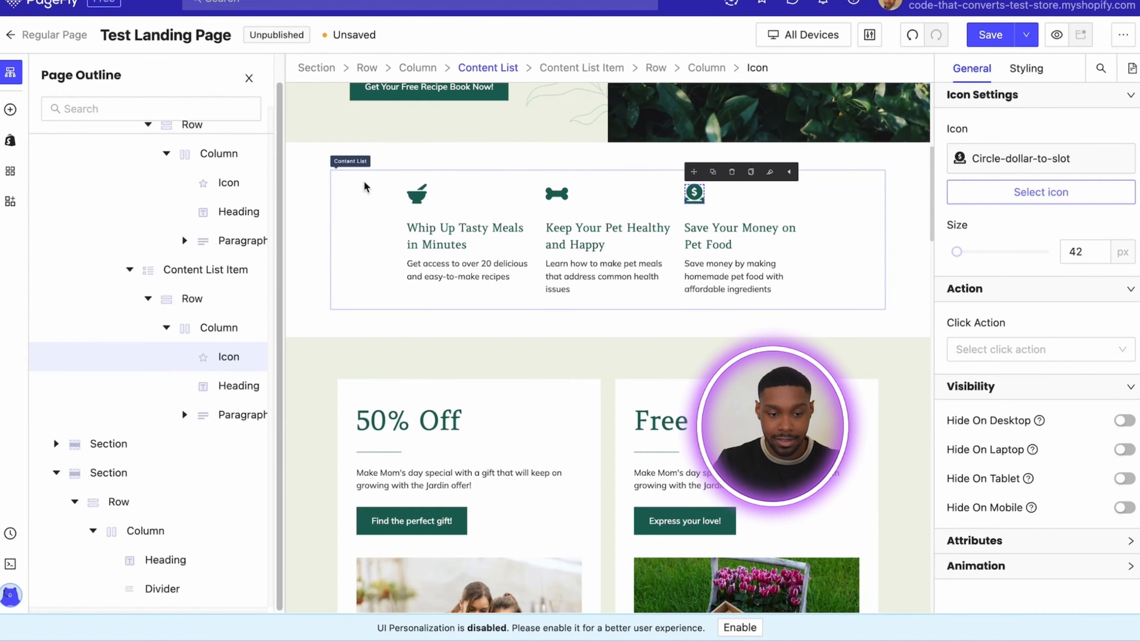
pyautogui.click(416, 194)
pyautogui.click(1083, 256)
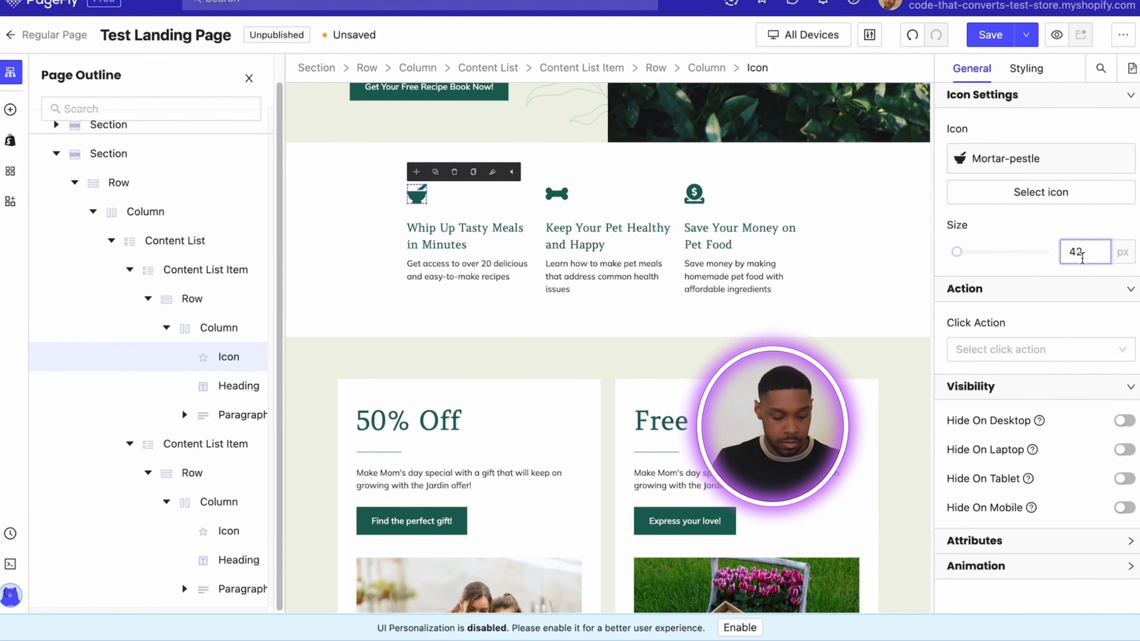
pyautogui.press('BackSpace')
pyautogui.press('BackSpace')
pyautogui.write('57')
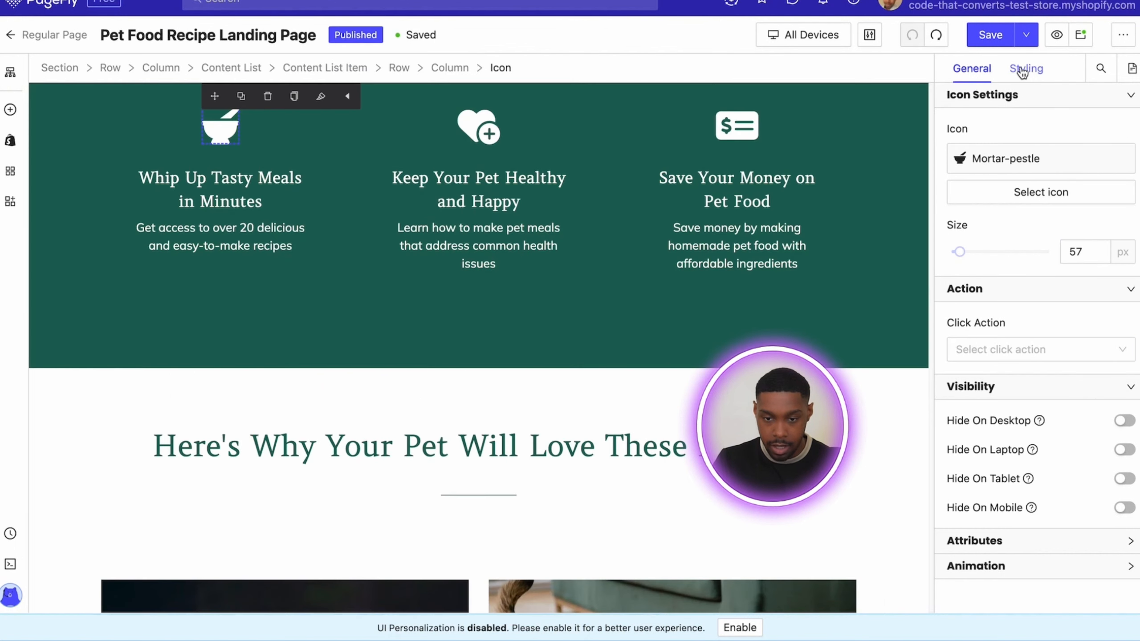
# Review the styling settings of the Mortar-pestle icon on the Pet Food Recipe Landing Page
pyautogui.click(1025, 69)
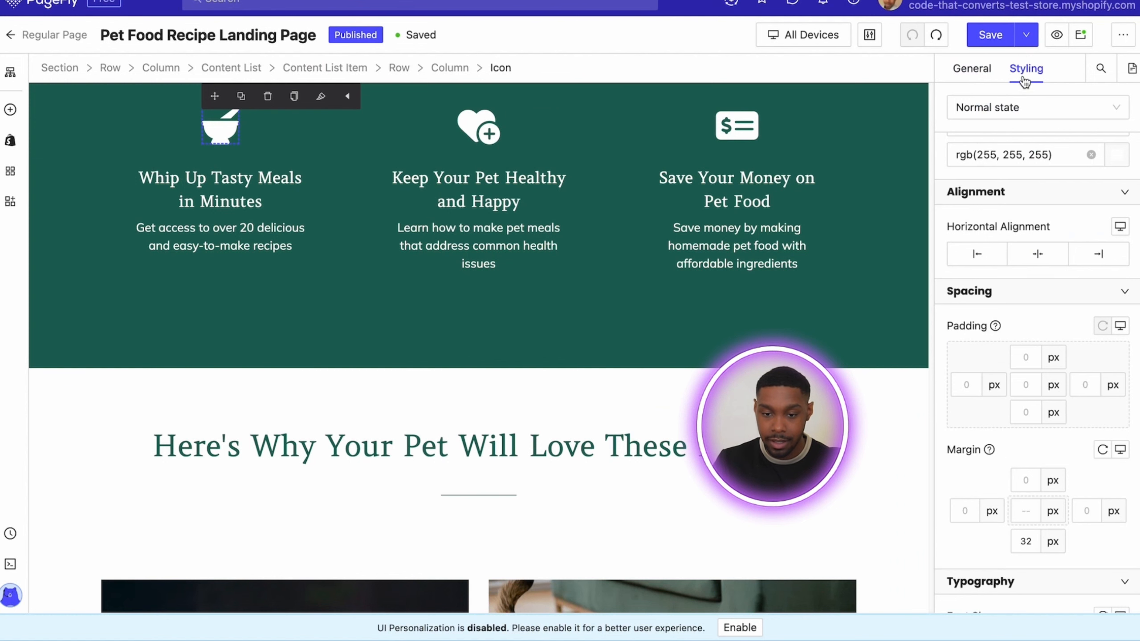
pyautogui.scroll(-10, 1085, 407)
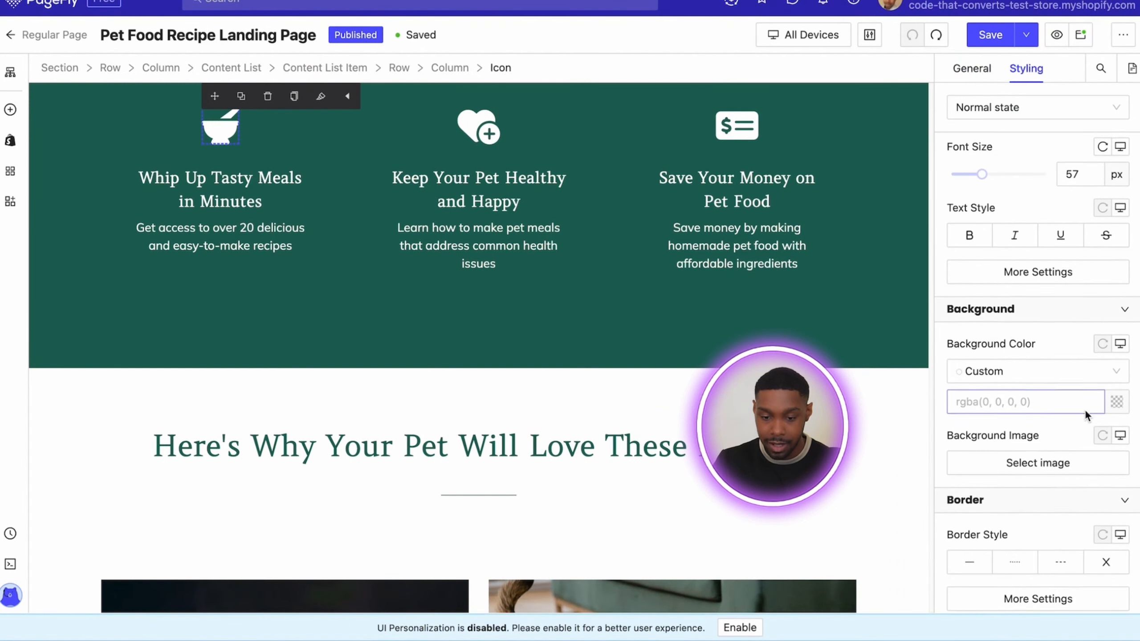
pyautogui.scroll(3, 1085, 410)
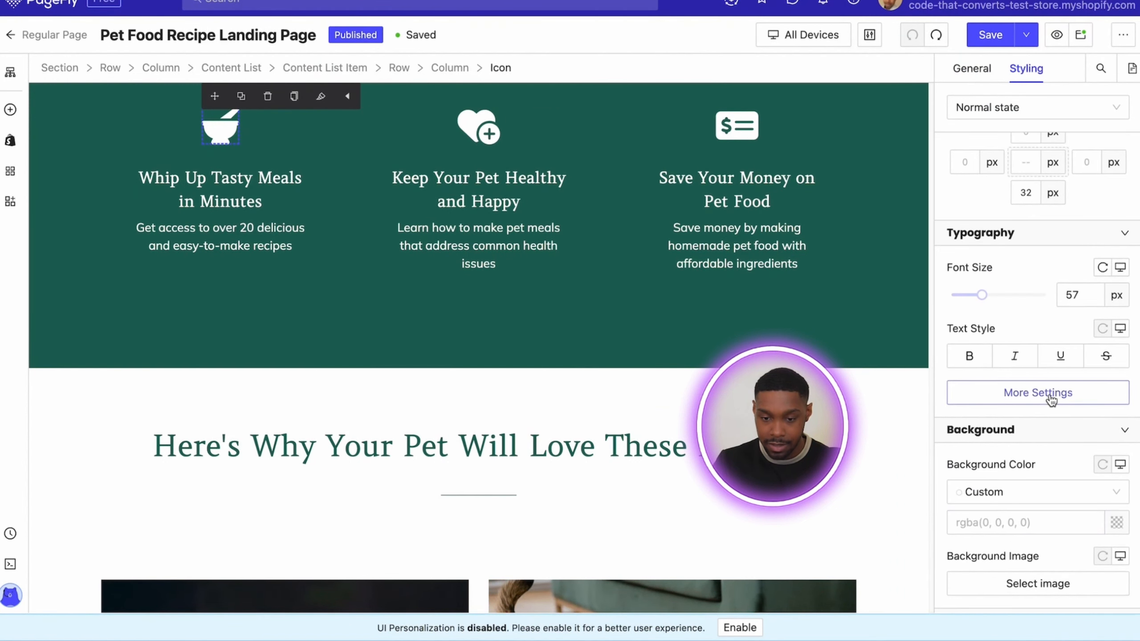
pyautogui.scroll(-8, 1044, 410)
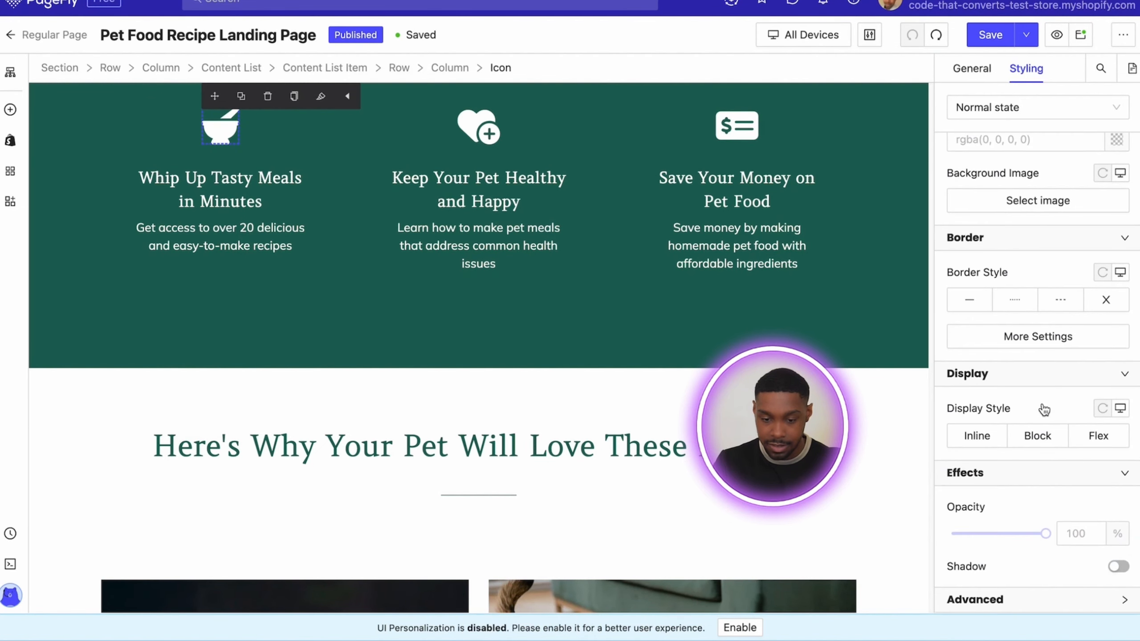
pyautogui.scroll(12, 993, 415)
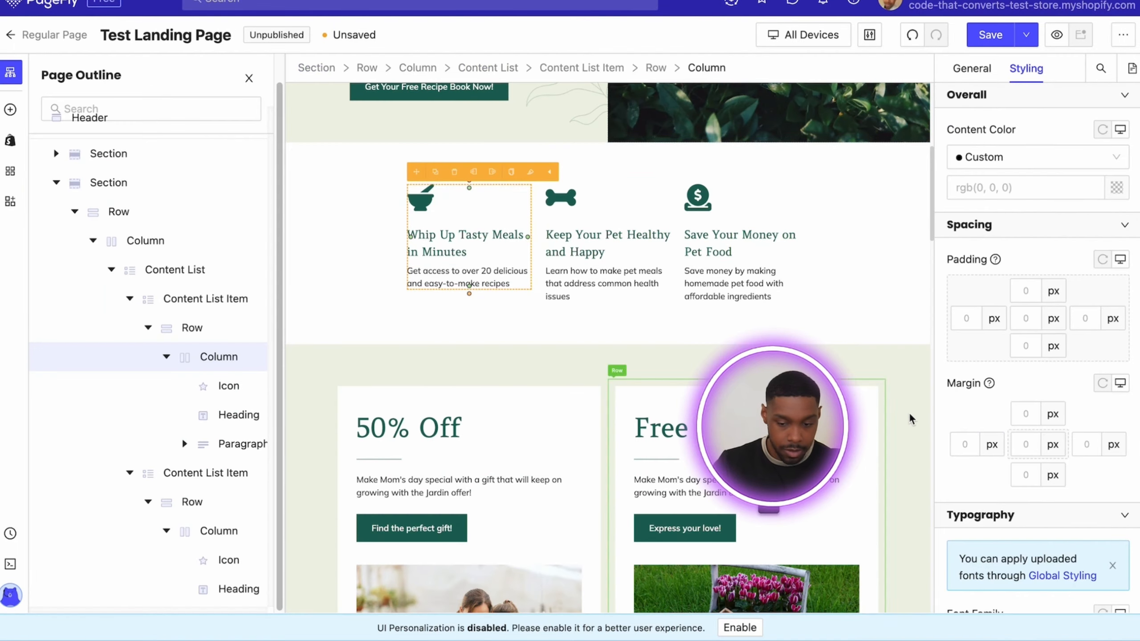
# Try center text alignment on the "Whip Up Tasty Meals in Minutes" column of the Test Landing Page
pyautogui.scroll(-8, 1017, 418)
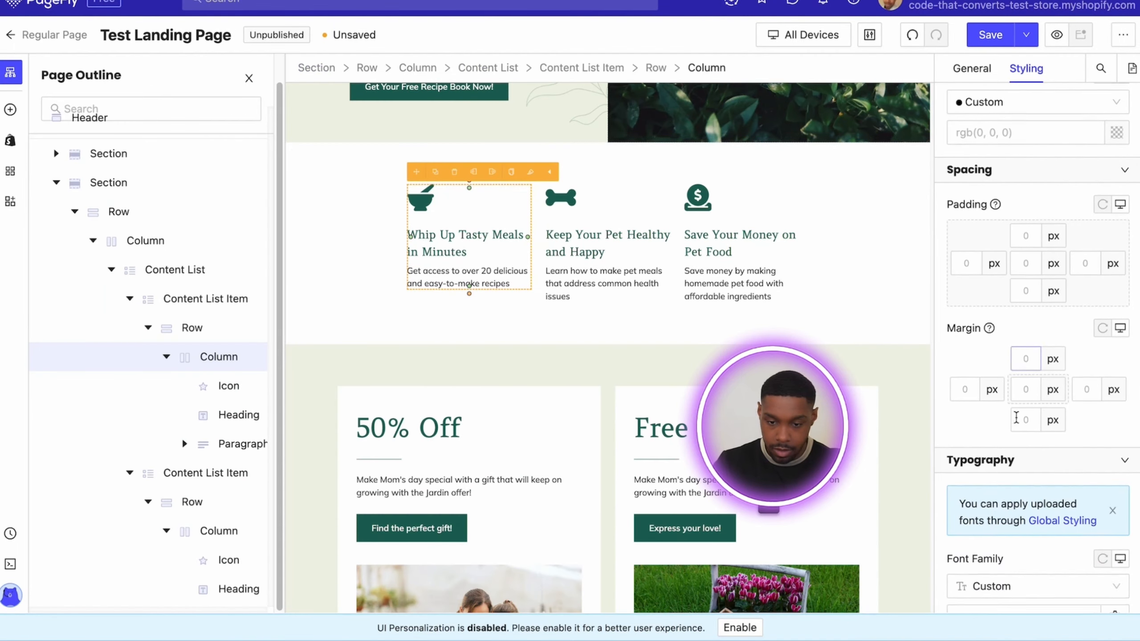
pyautogui.scroll(8, 1016, 418)
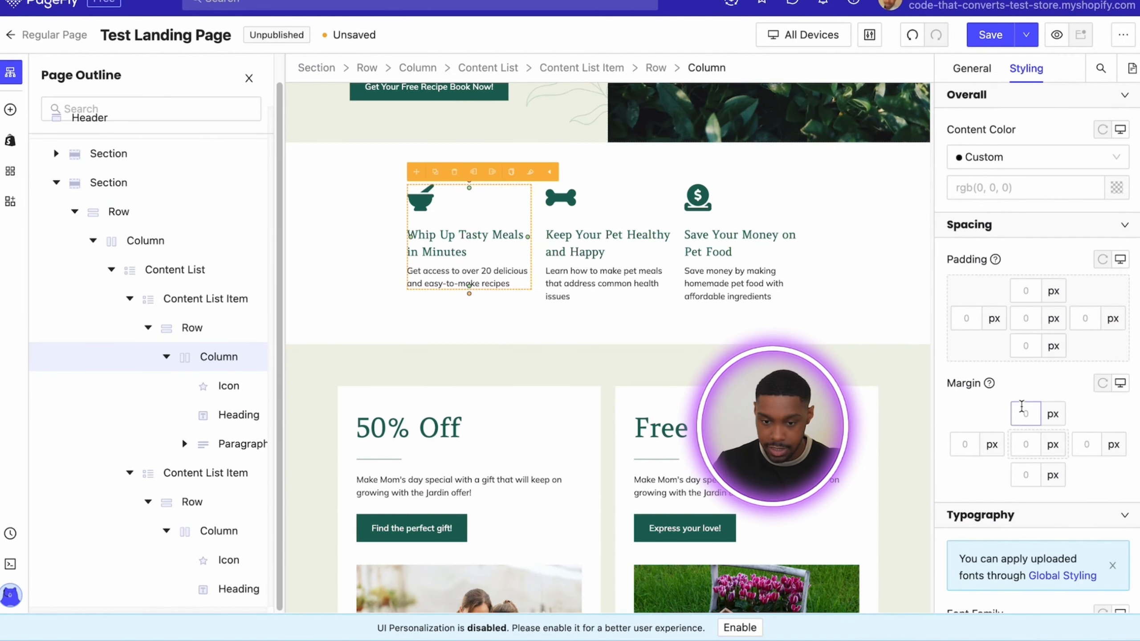
pyautogui.scroll(-10, 1021, 406)
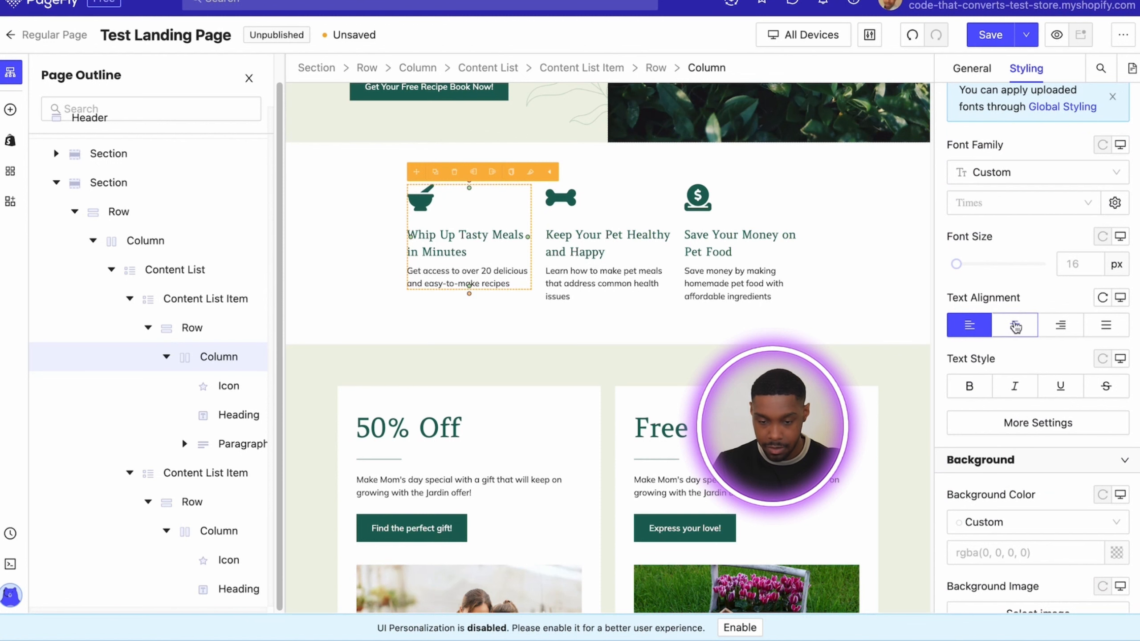
pyautogui.click(1015, 326)
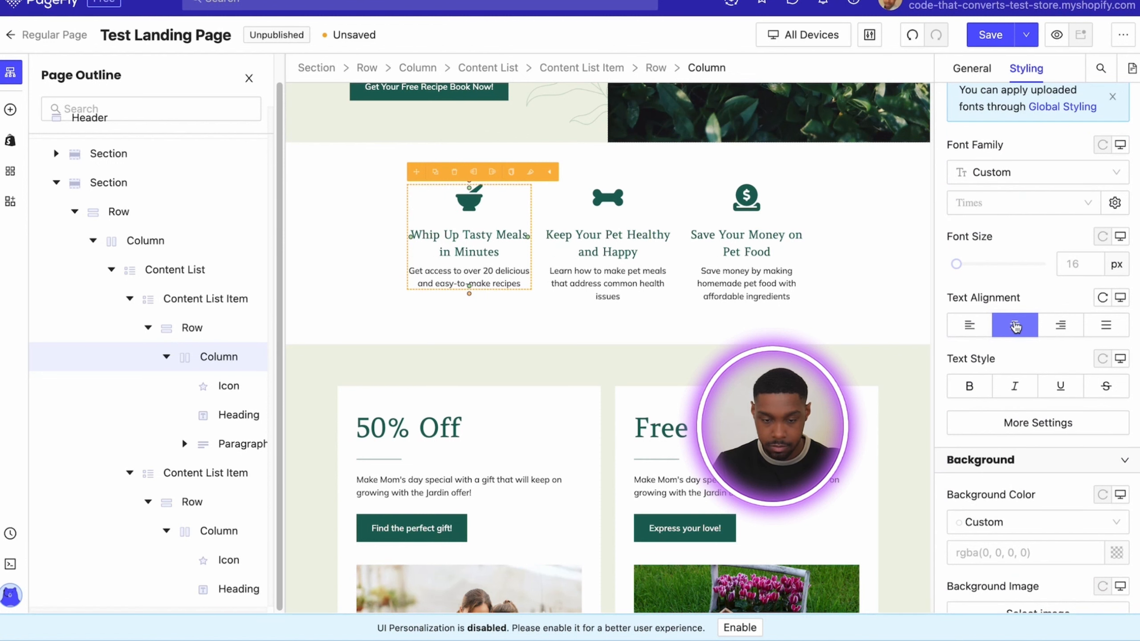
pyautogui.click(1015, 327)
pyautogui.click(1016, 326)
pyautogui.click(1015, 326)
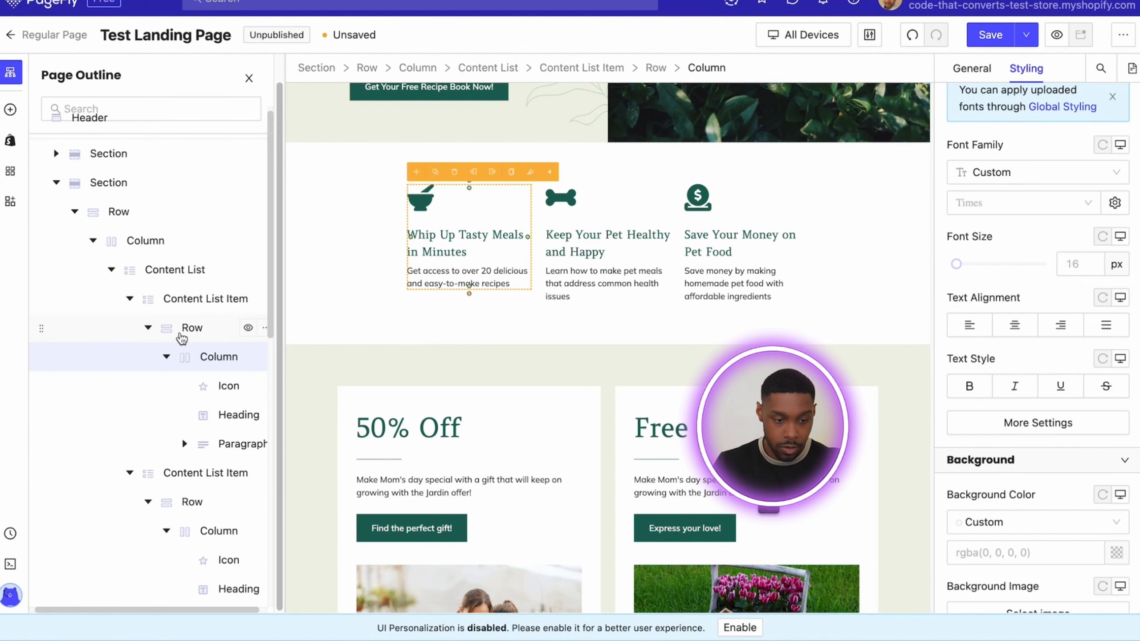
# Set the text alignment of the "Whip Up Tasty Meals in Minutes" Content List Item to center
pyautogui.click(219, 302)
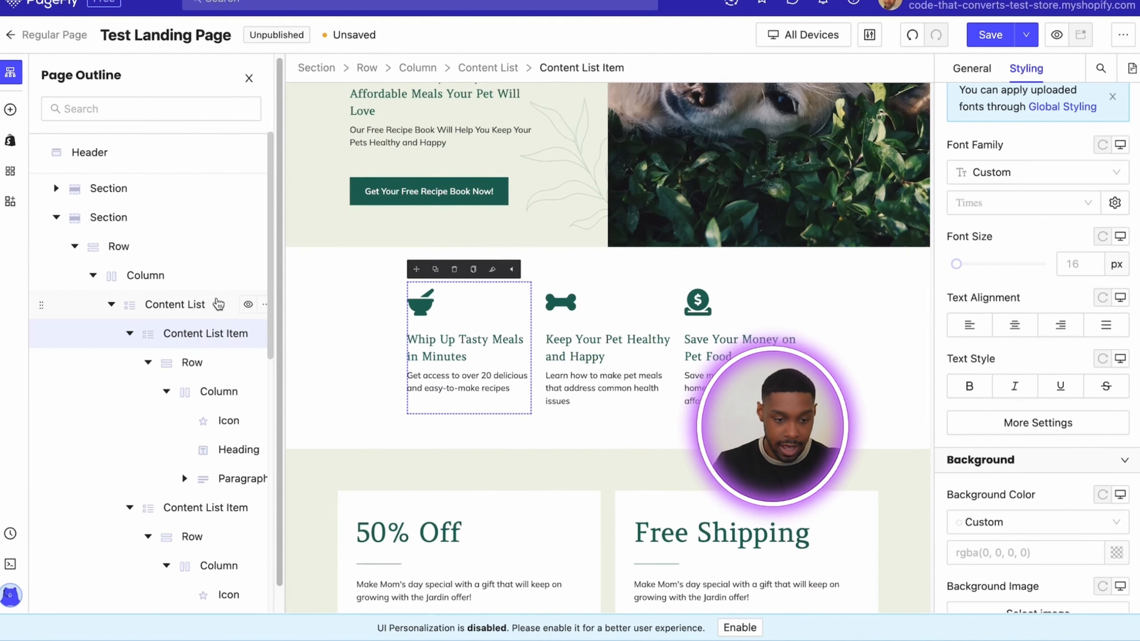
pyautogui.scroll(-1, 1063, 424)
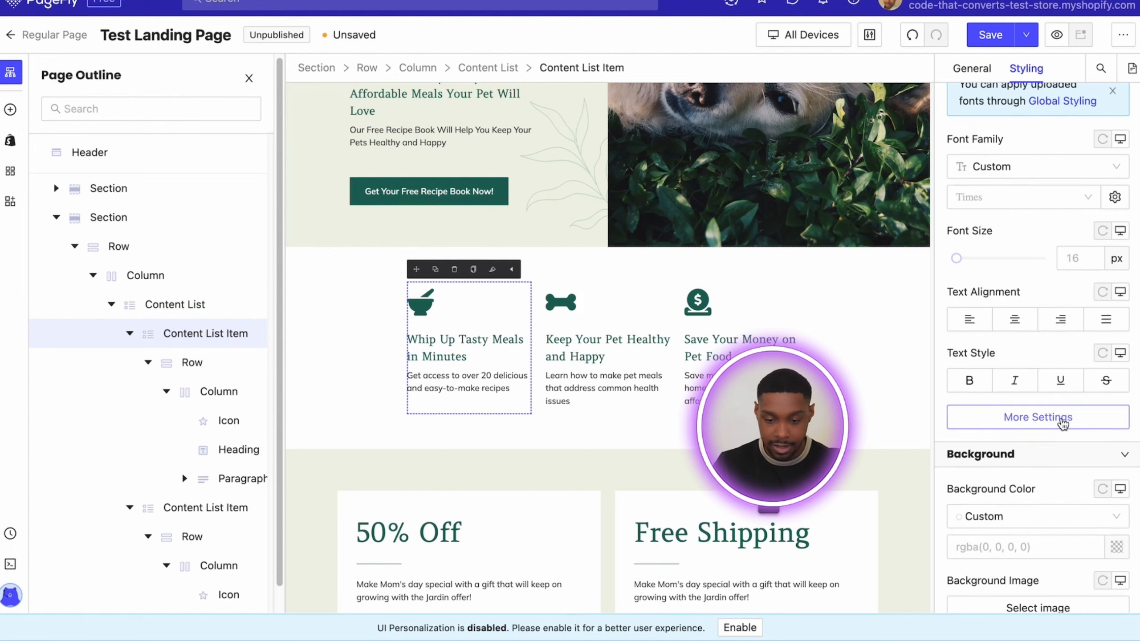
pyautogui.scroll(-5, 1063, 424)
pyautogui.scroll(3, 1032, 225)
pyautogui.click(1015, 186)
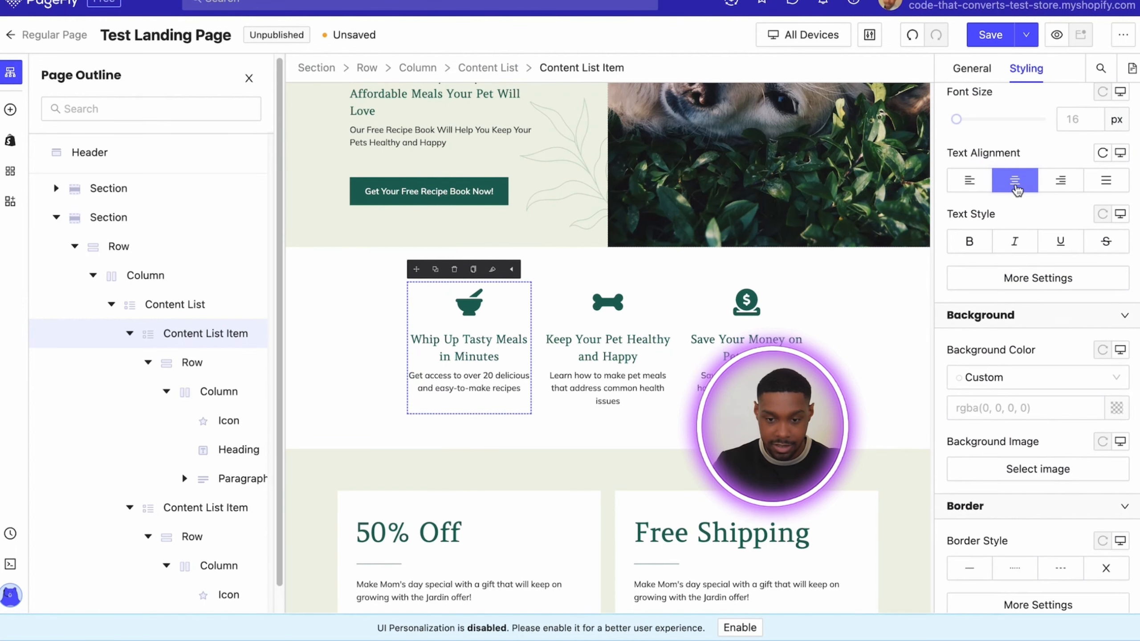
pyautogui.click(1017, 190)
pyautogui.click(1016, 190)
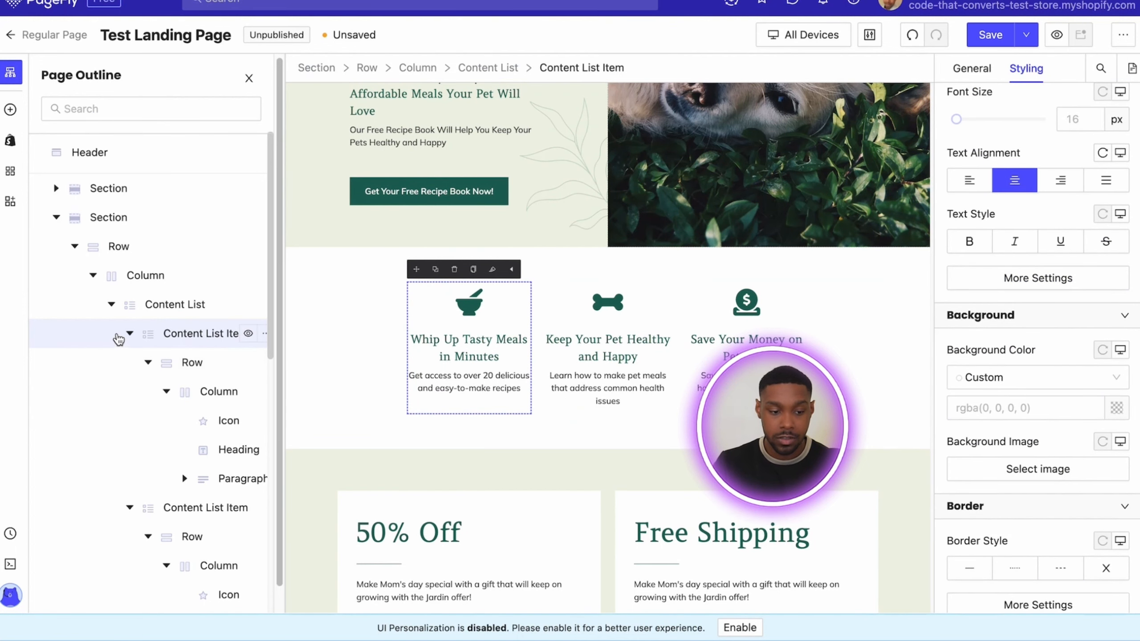
pyautogui.click(130, 334)
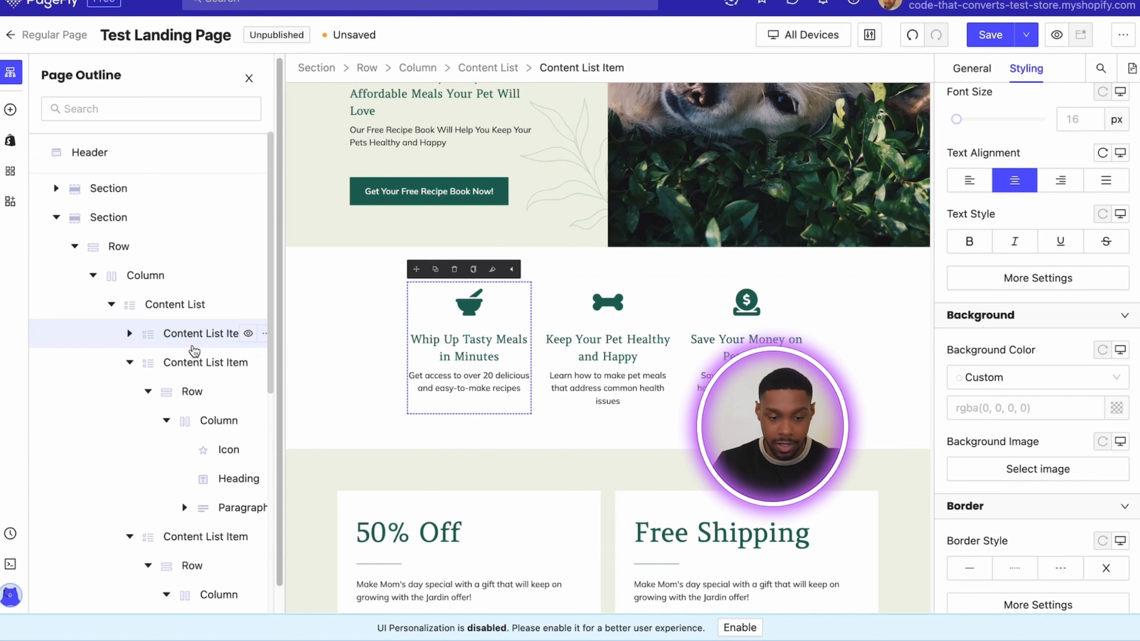
pyautogui.click(129, 334)
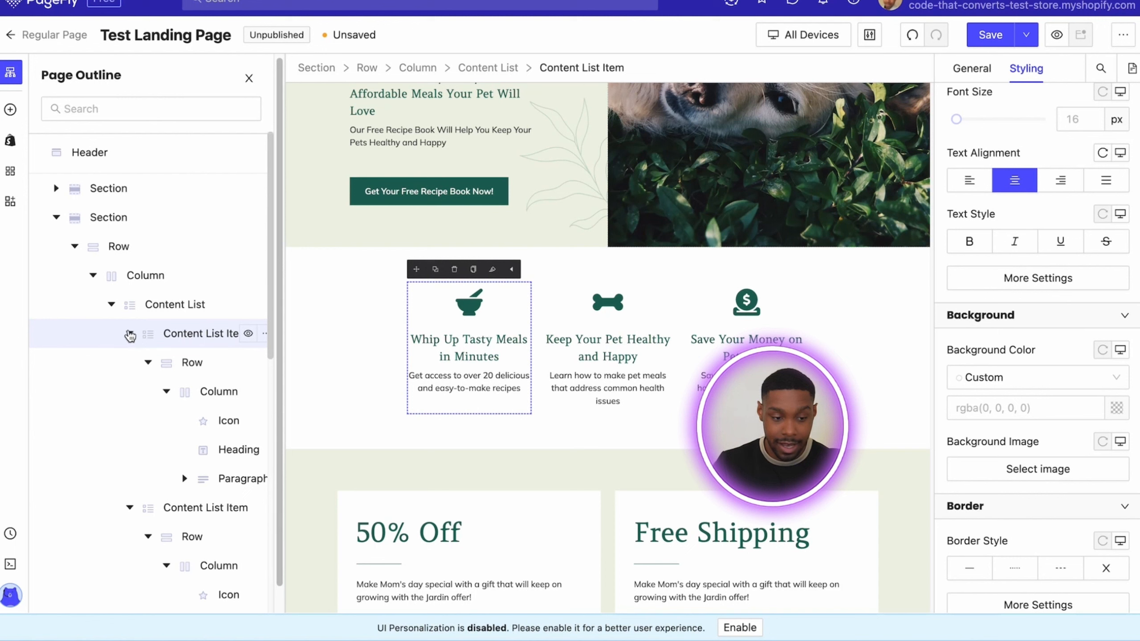
pyautogui.click(130, 334)
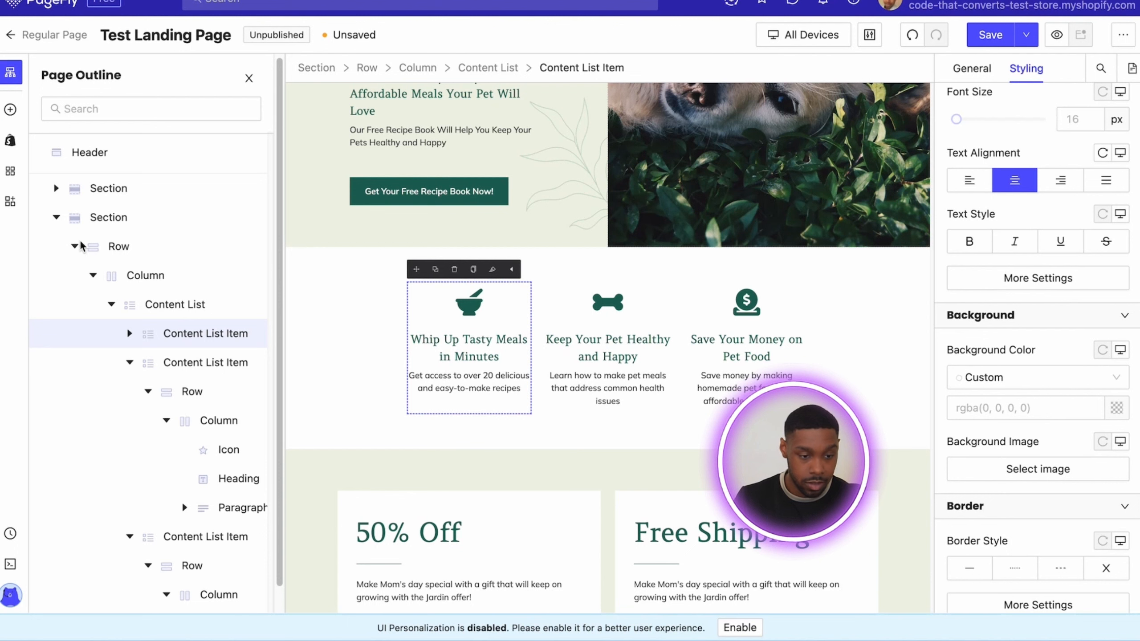
# Try the preset greens rgb(65, 117, 5) and rgb(184, 233, 134) as the benefits section's background color
pyautogui.click(103, 219)
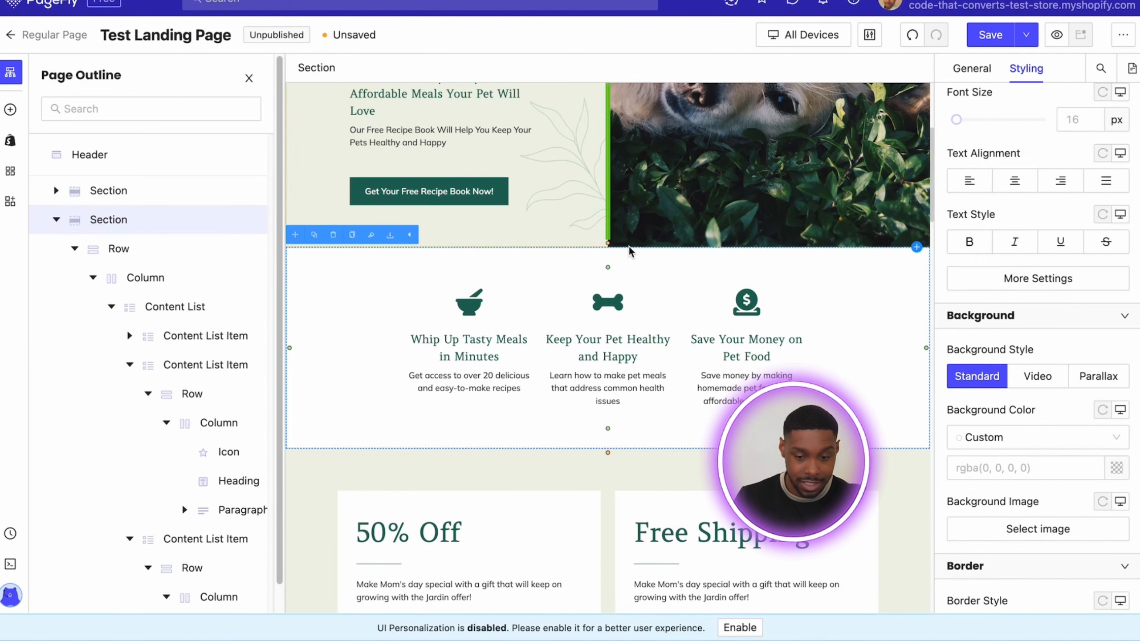
pyautogui.scroll(-5, 1068, 478)
pyautogui.scroll(5, 1072, 480)
pyautogui.scroll(4, 1071, 479)
pyautogui.scroll(-10, 1072, 480)
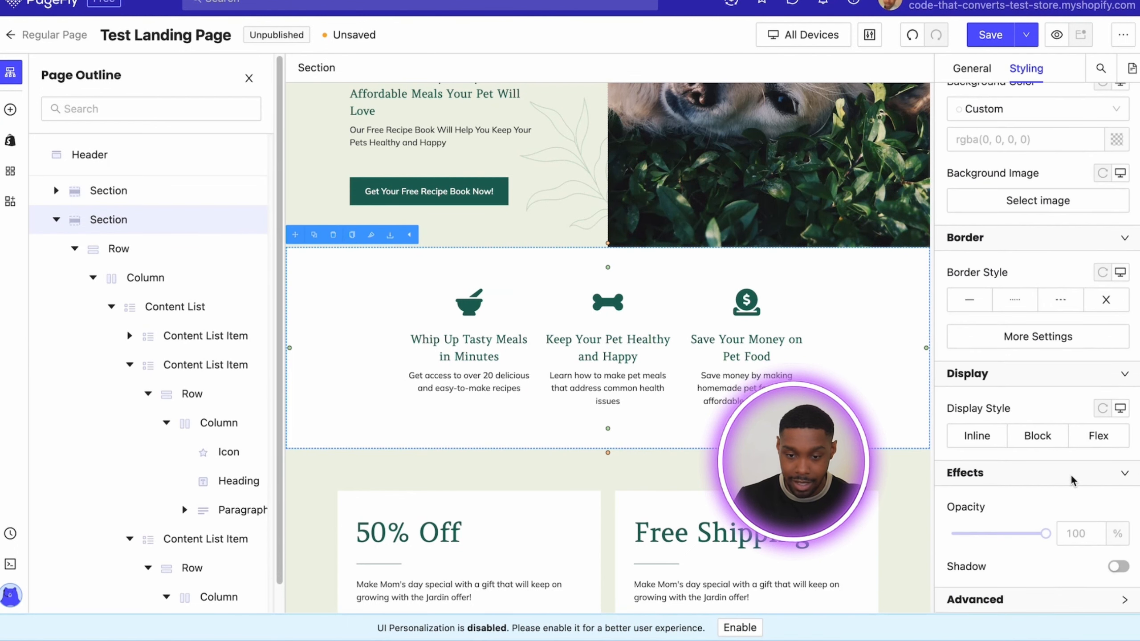
pyautogui.scroll(4, 1071, 481)
pyautogui.click(1033, 371)
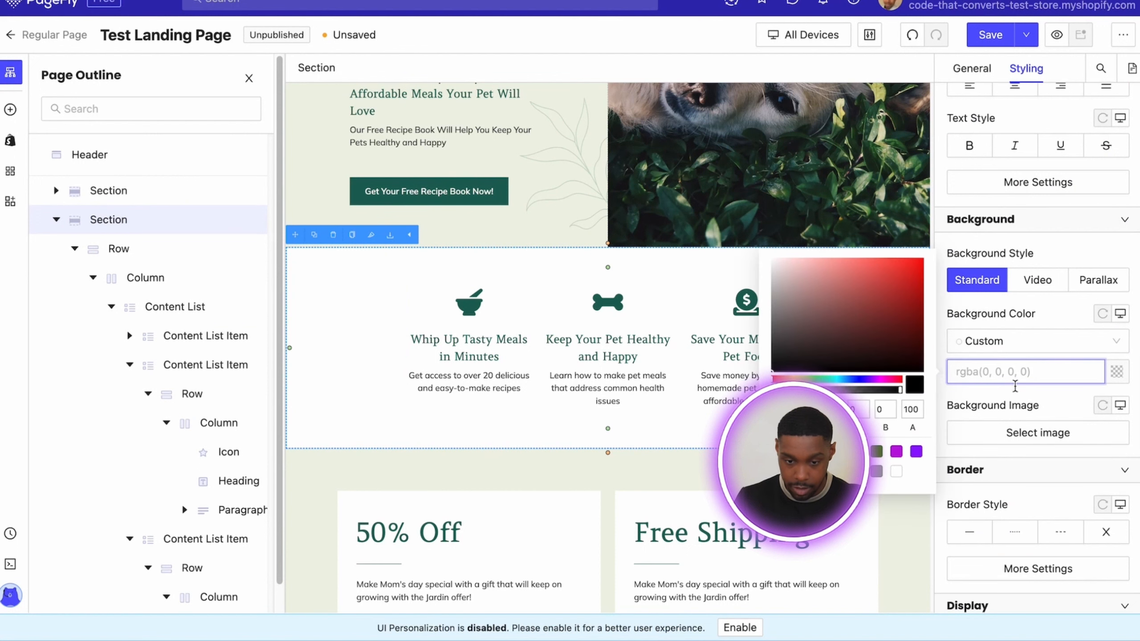
pyautogui.click(876, 451)
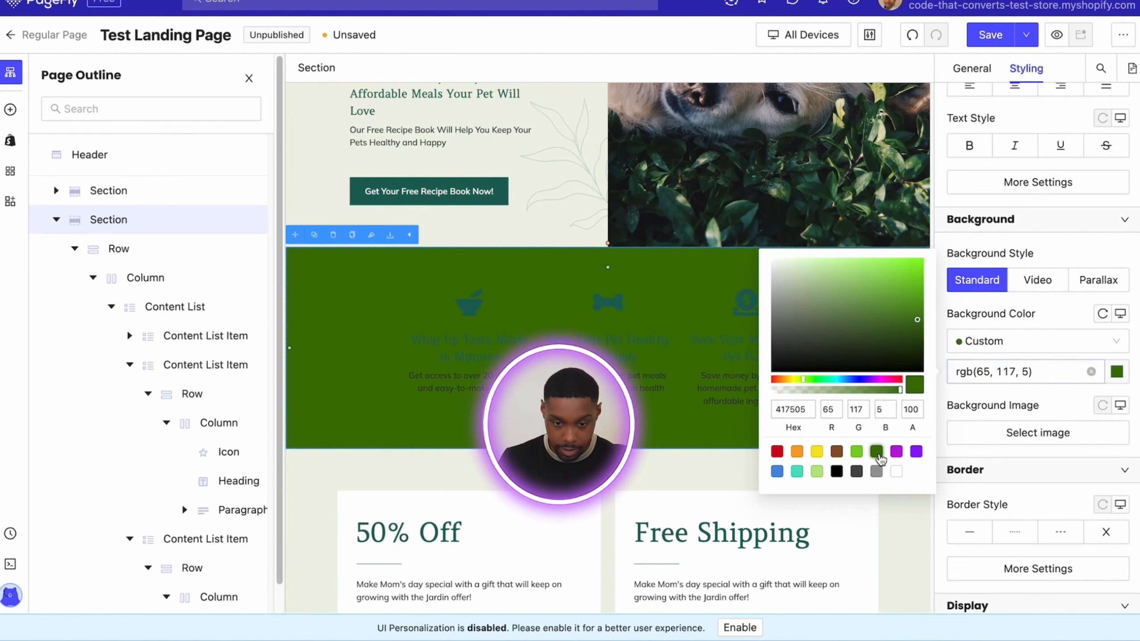
pyautogui.click(817, 472)
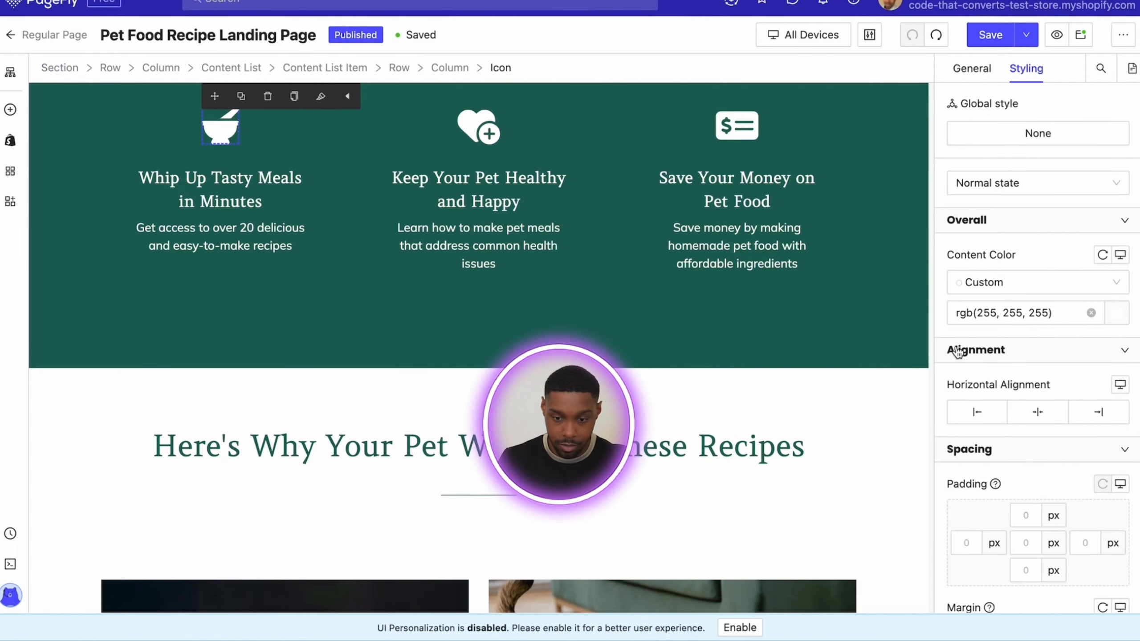
# Copy the benefits section's background color rgb(28, 103, 89) from the Pet Food Recipe Landing Page to the same section of the Test Landing Page
pyautogui.click(912, 157)
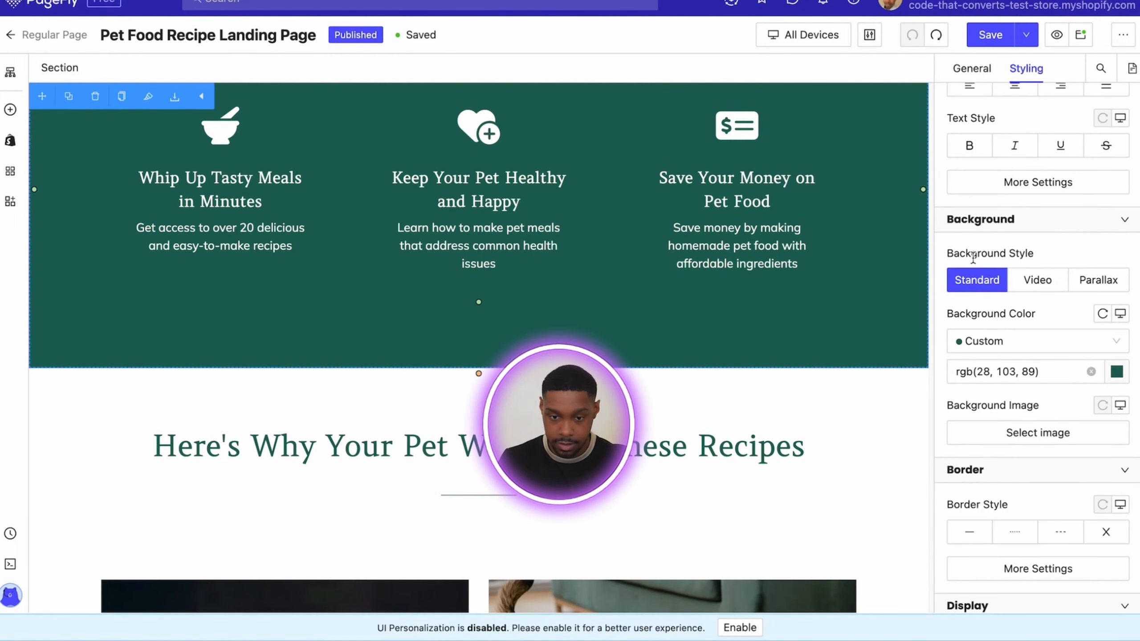
pyautogui.scroll(-2, 1055, 355)
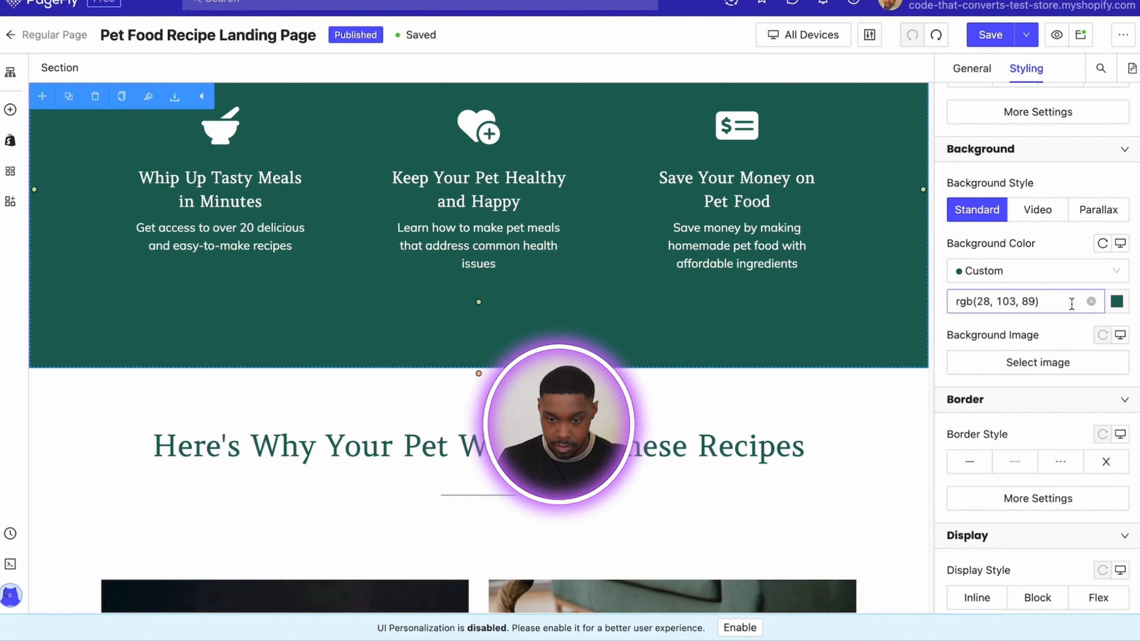
pyautogui.click(1117, 301)
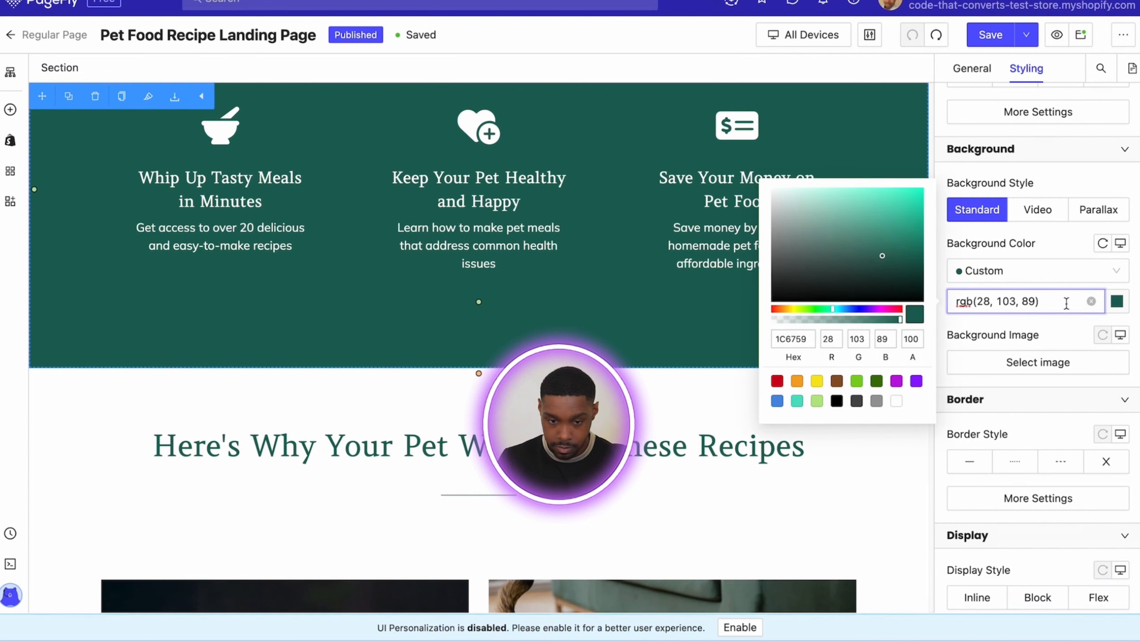
pyautogui.moveTo(1057, 301); pyautogui.dragTo(970, 305)
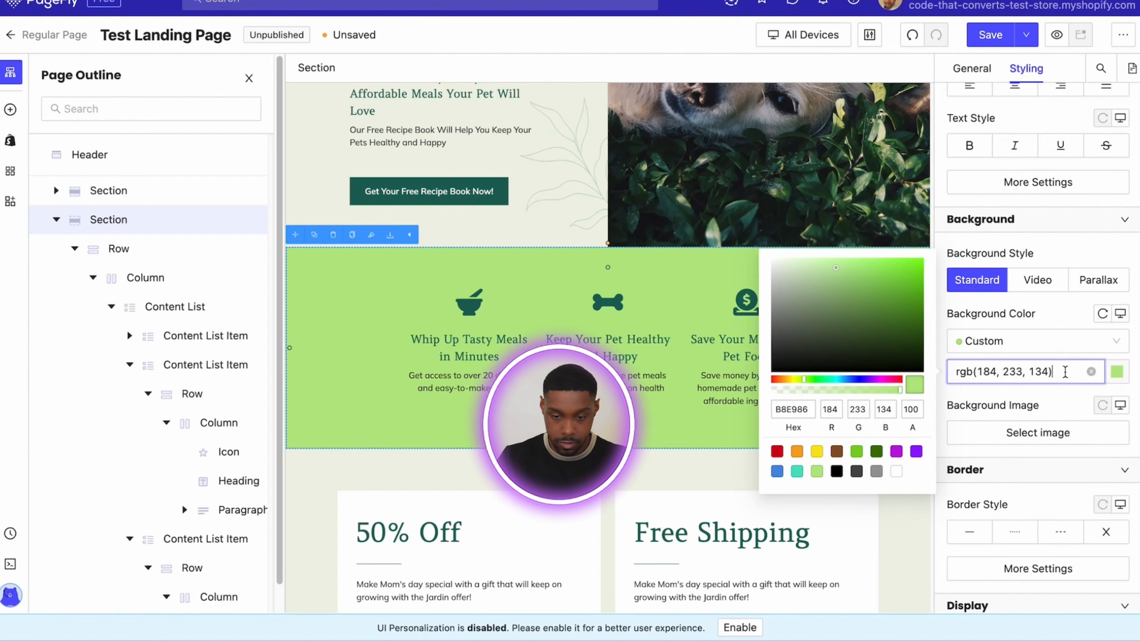
pyautogui.moveTo(1052, 372); pyautogui.dragTo(942, 370)
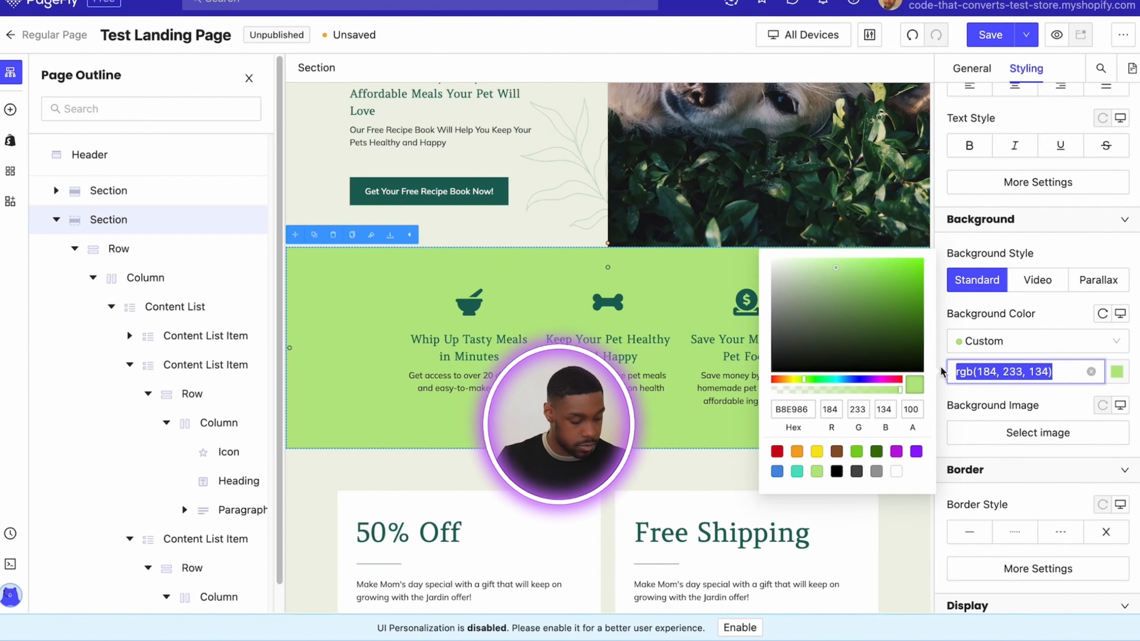
pyautogui.write('rgb(28, 103, 89)')
# Set the content color of the "Whip Up Tasty Meals in Minutes" Content List Item to white, rgb(255, 255, 255)
pyautogui.scroll(-1, 484, 275)
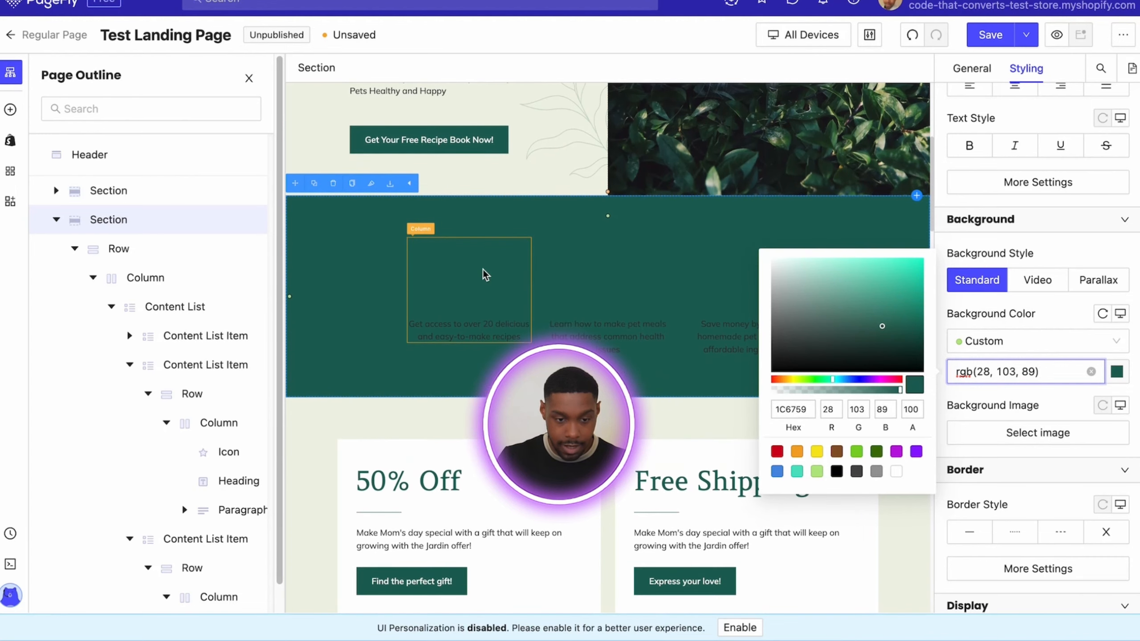
pyautogui.click(461, 271)
pyautogui.scroll(-1, 220, 306)
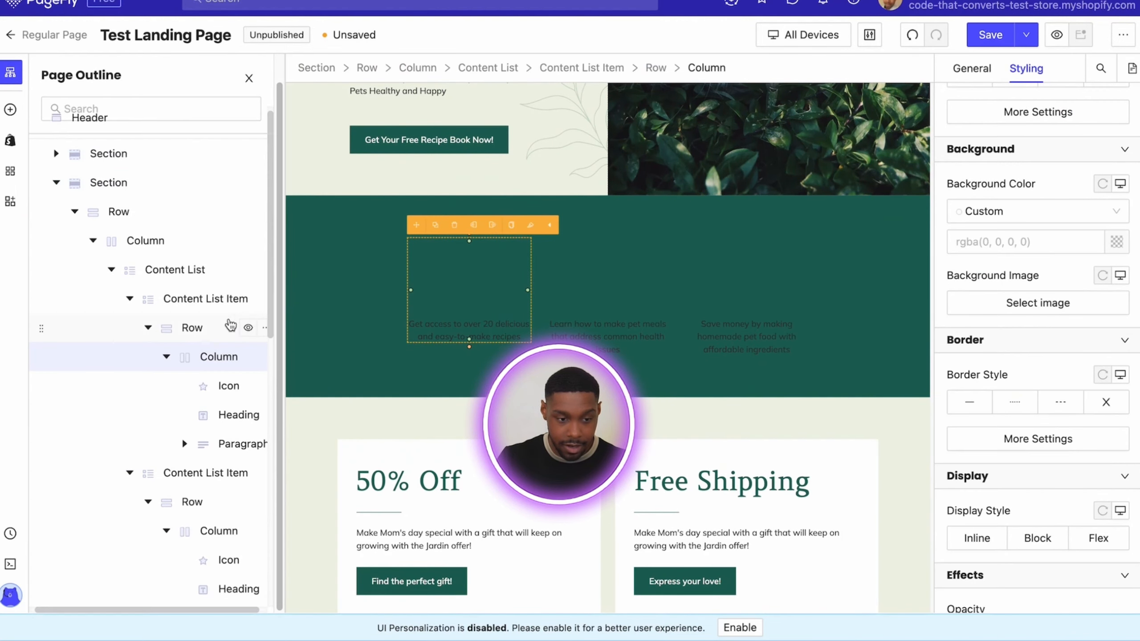
pyautogui.click(220, 307)
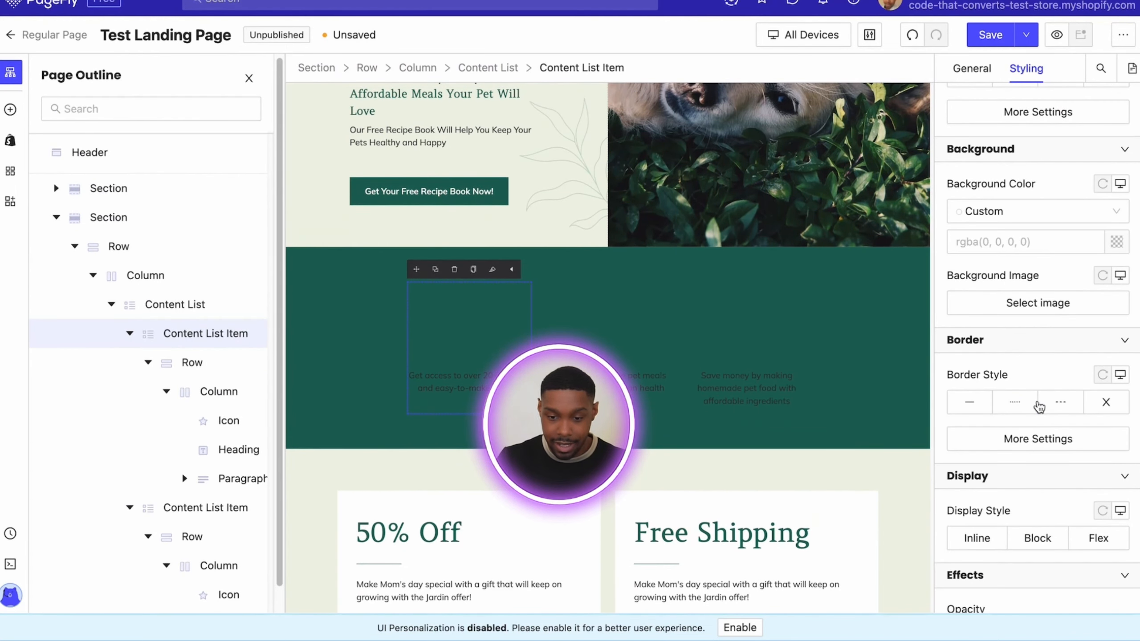
pyautogui.scroll(-2, 1036, 406)
pyautogui.scroll(10, 1036, 407)
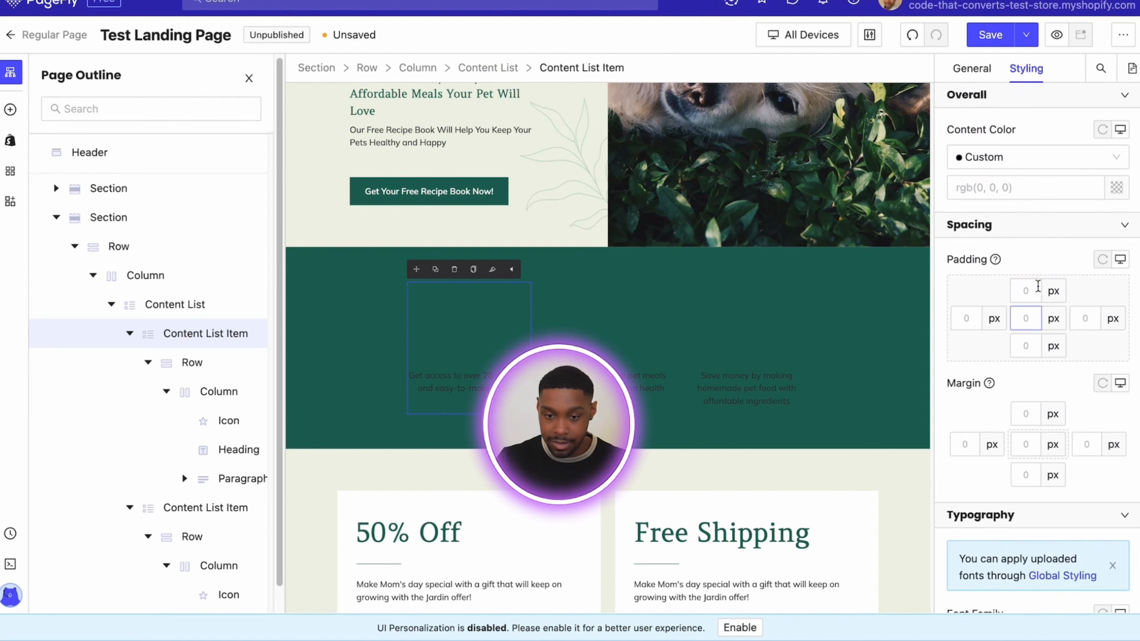
pyautogui.click(1046, 158)
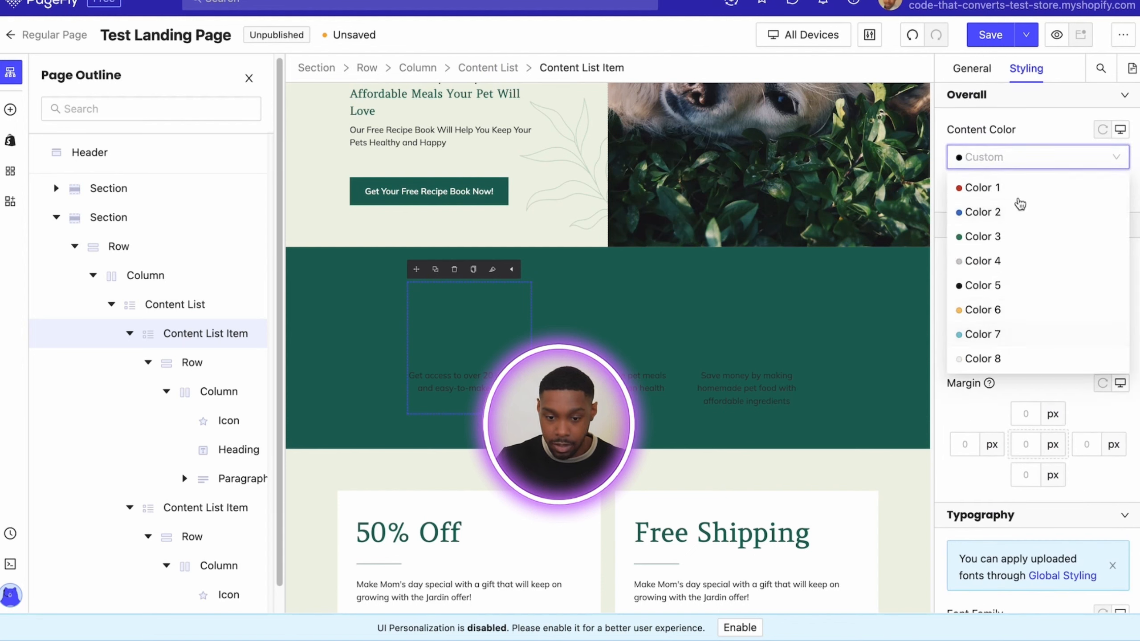
pyautogui.click(1026, 182)
pyautogui.click(1021, 188)
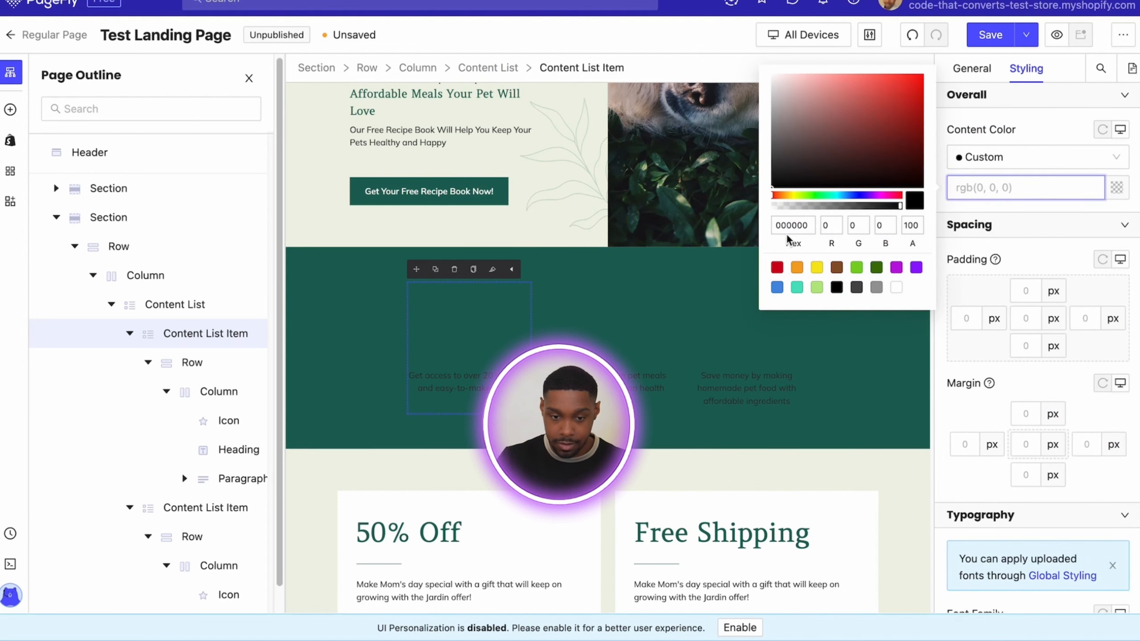
pyautogui.moveTo(789, 104); pyautogui.dragTo(761, 73)
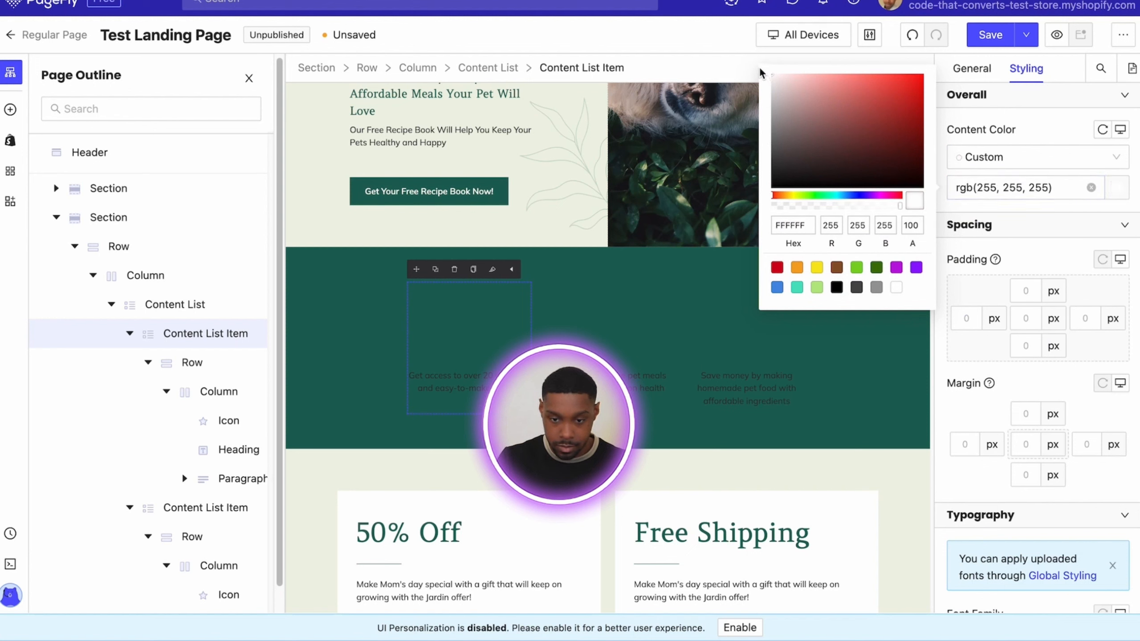
pyautogui.click(1014, 224)
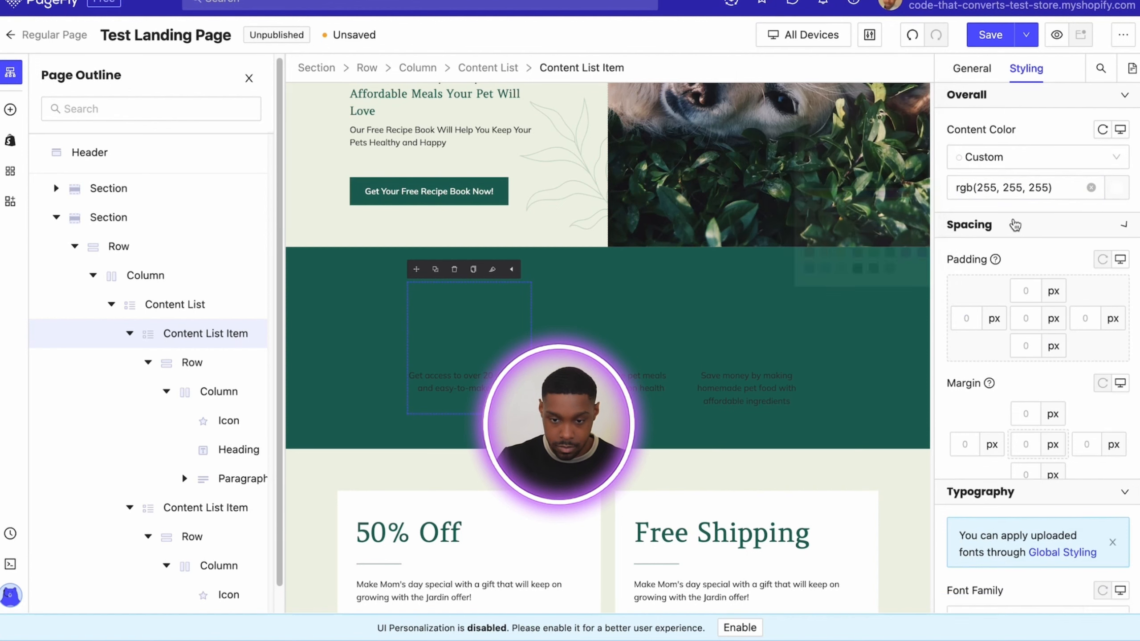
pyautogui.click(1013, 225)
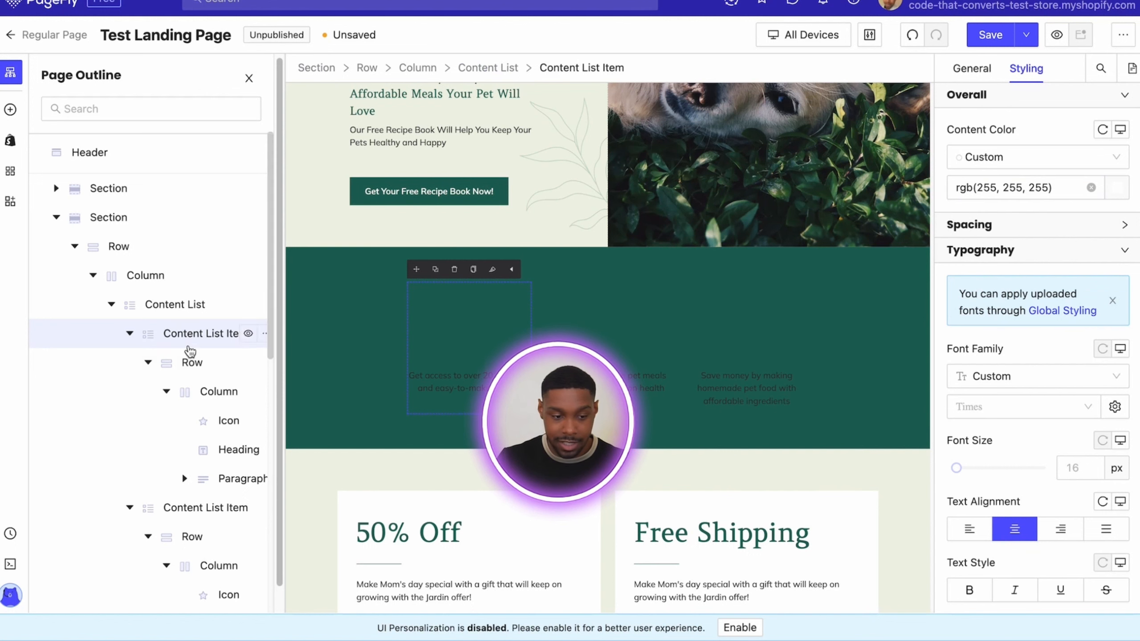
pyautogui.click(218, 391)
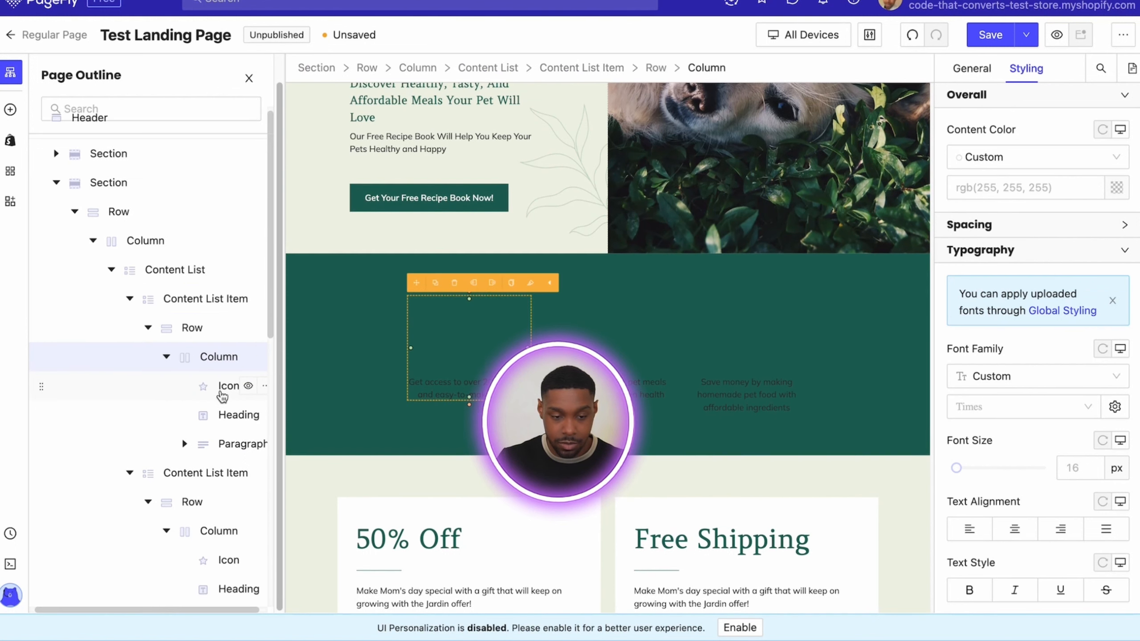
pyautogui.click(1025, 188)
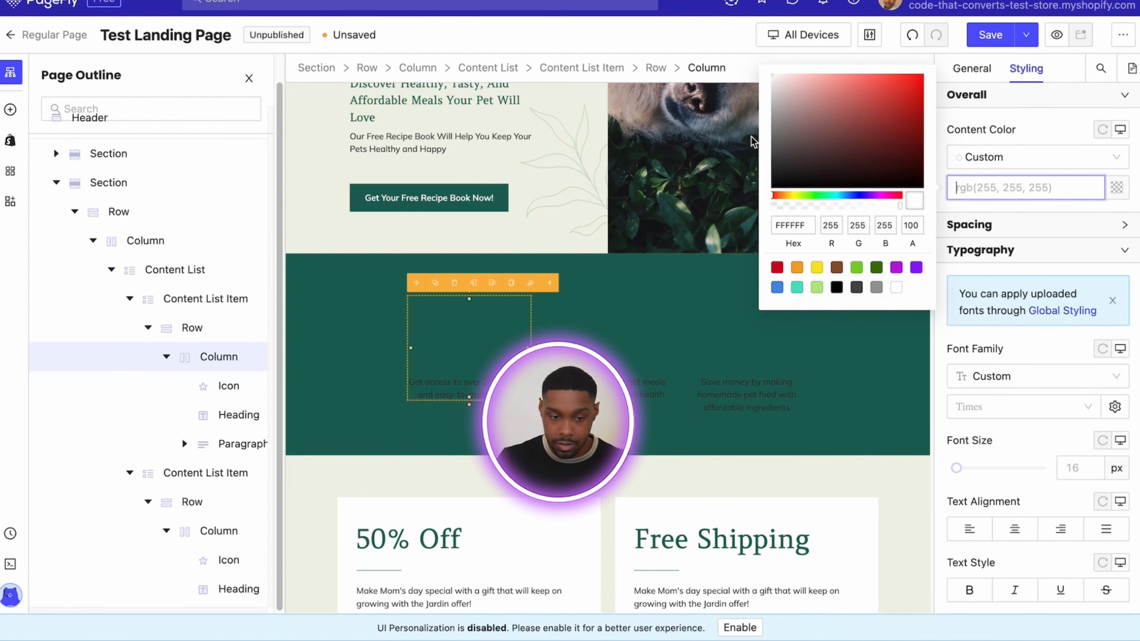
# Set the content color of the icon above "Whip Up Tasty Meals in Minutes" to white, rgb(255, 255, 255)
pyautogui.click(464, 321)
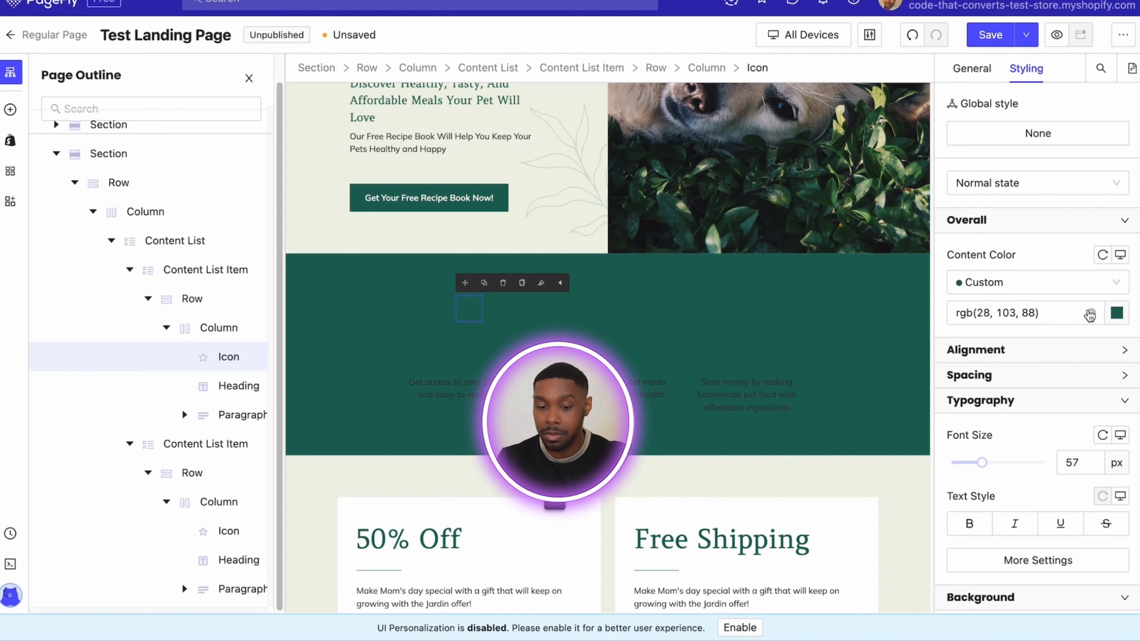
pyautogui.click(1073, 314)
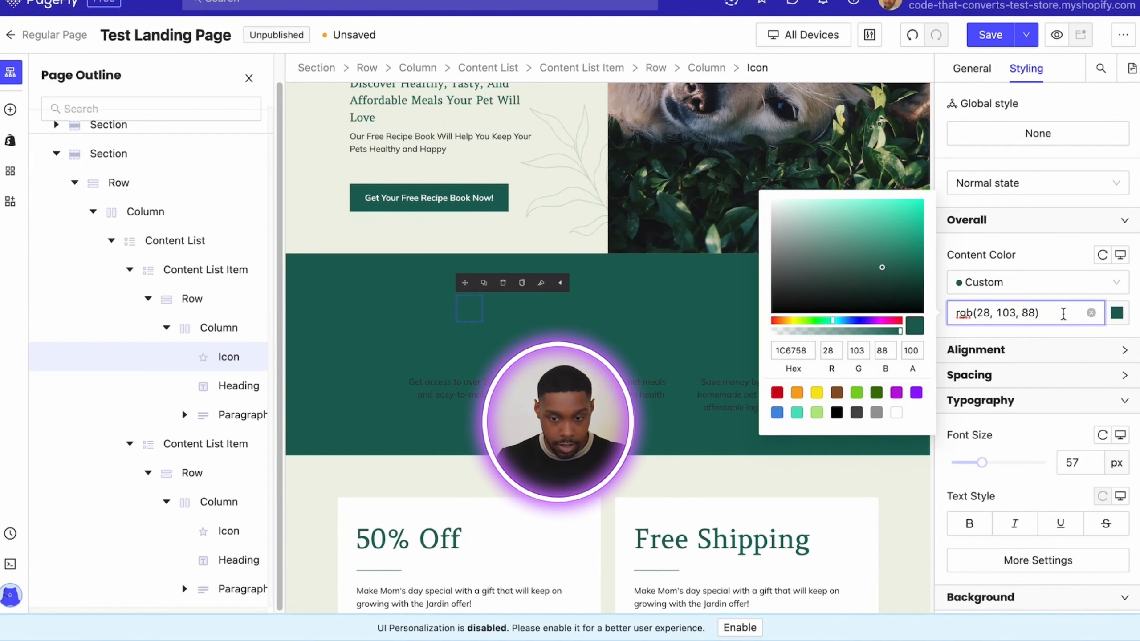
pyautogui.moveTo(779, 229); pyautogui.dragTo(764, 202)
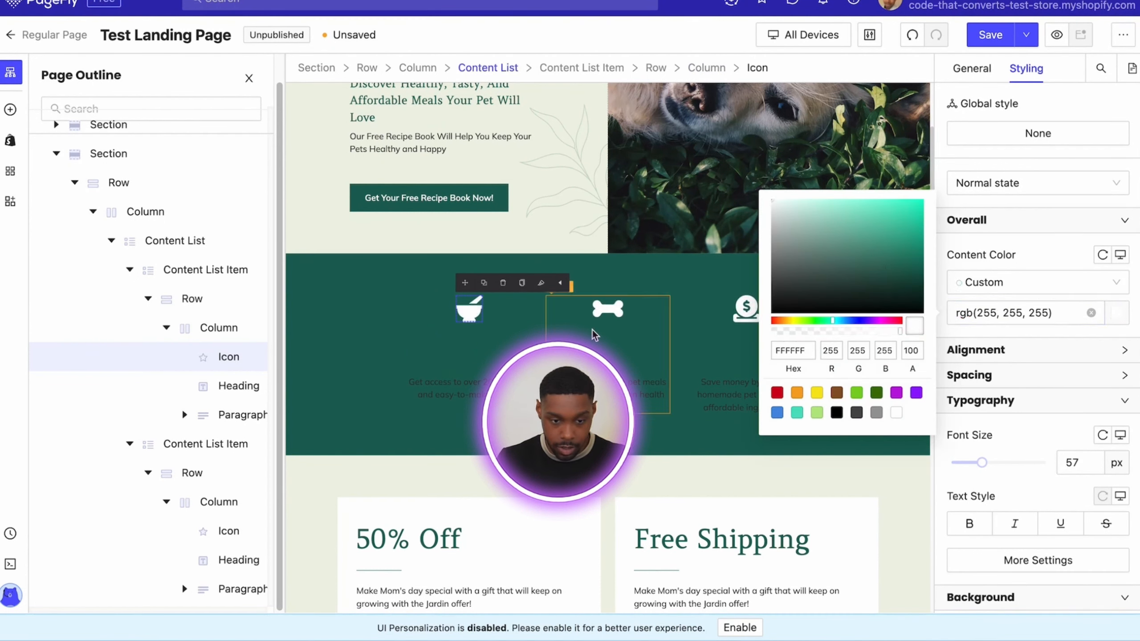
# Set the content color of the "Whip Up Tasty Meals in Minutes" heading to white, rgb(255, 255, 255)
pyautogui.click(468, 356)
pyautogui.click(1042, 316)
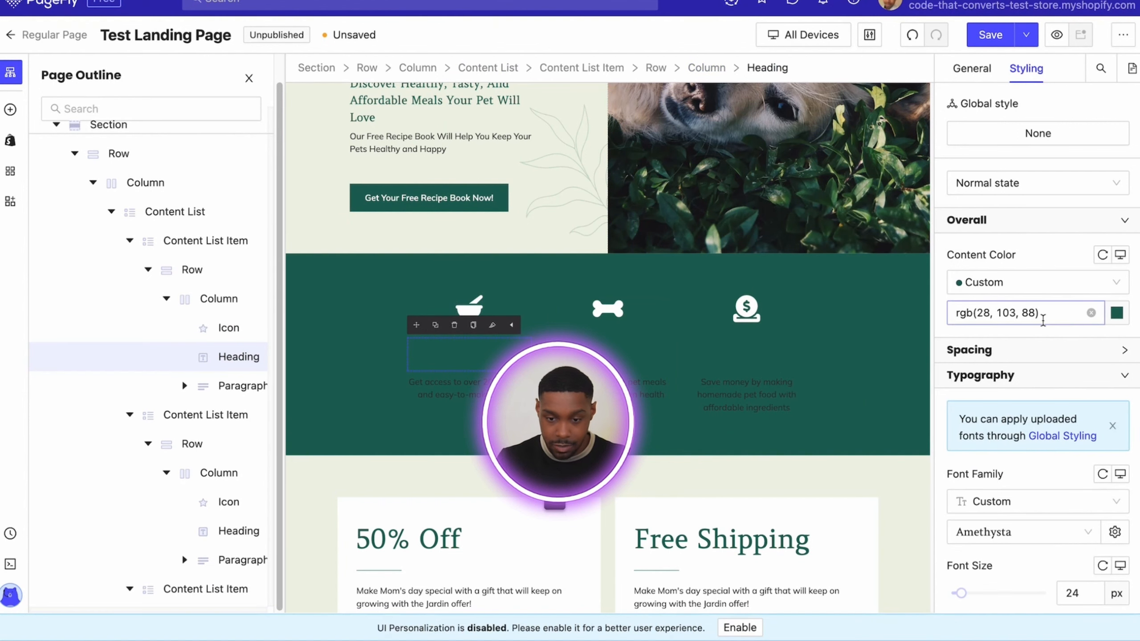
pyautogui.moveTo(882, 267); pyautogui.dragTo(768, 201)
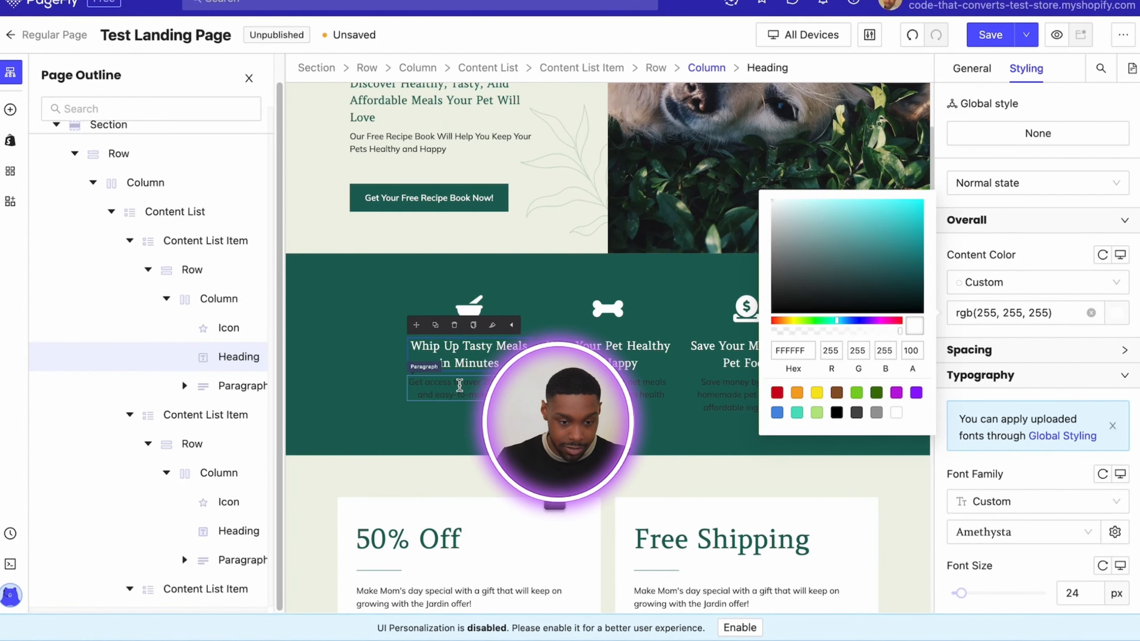
# Set the content color of the paragraph under the "Whip Up Tasty Meals in Minutes" heading to white
pyautogui.scroll(-1, 152, 355)
pyautogui.click(151, 355)
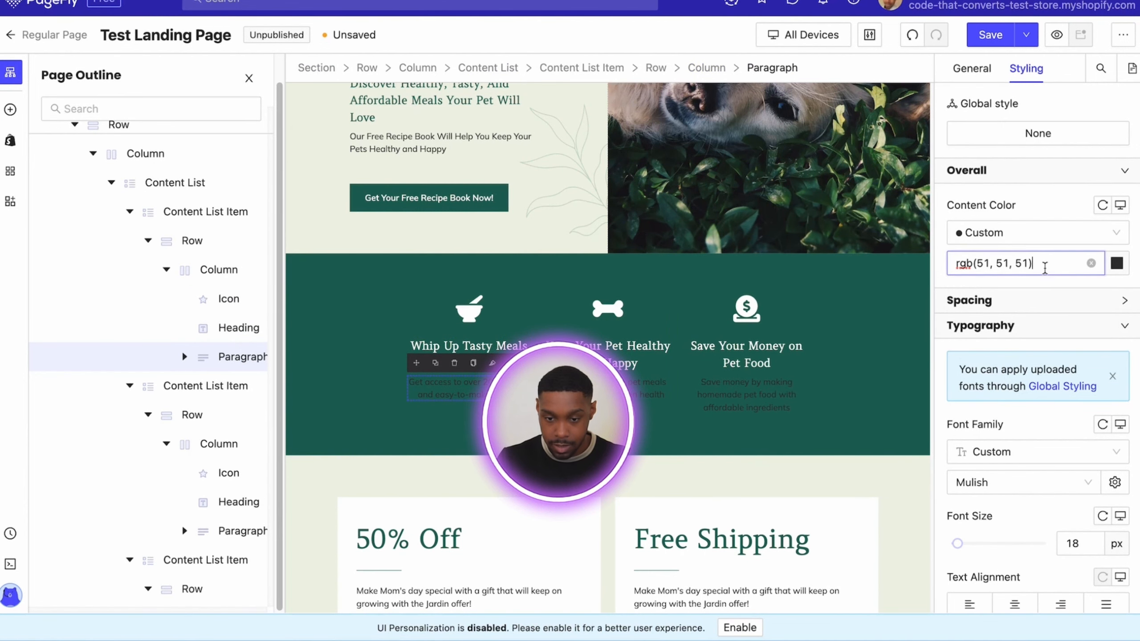
pyautogui.click(1043, 265)
pyautogui.click(788, 203)
pyautogui.moveTo(788, 204); pyautogui.dragTo(751, 135)
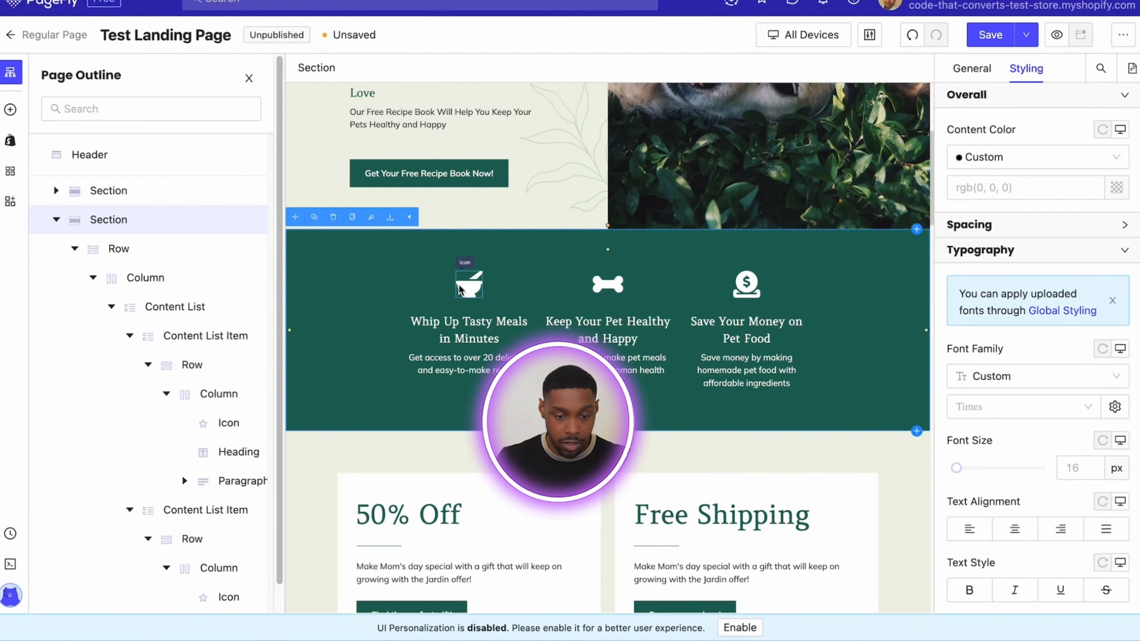
# Increase the bottom margin of the icon above "Whip Up Tasty Meals in Minutes" to 40 px
pyautogui.click(460, 288)
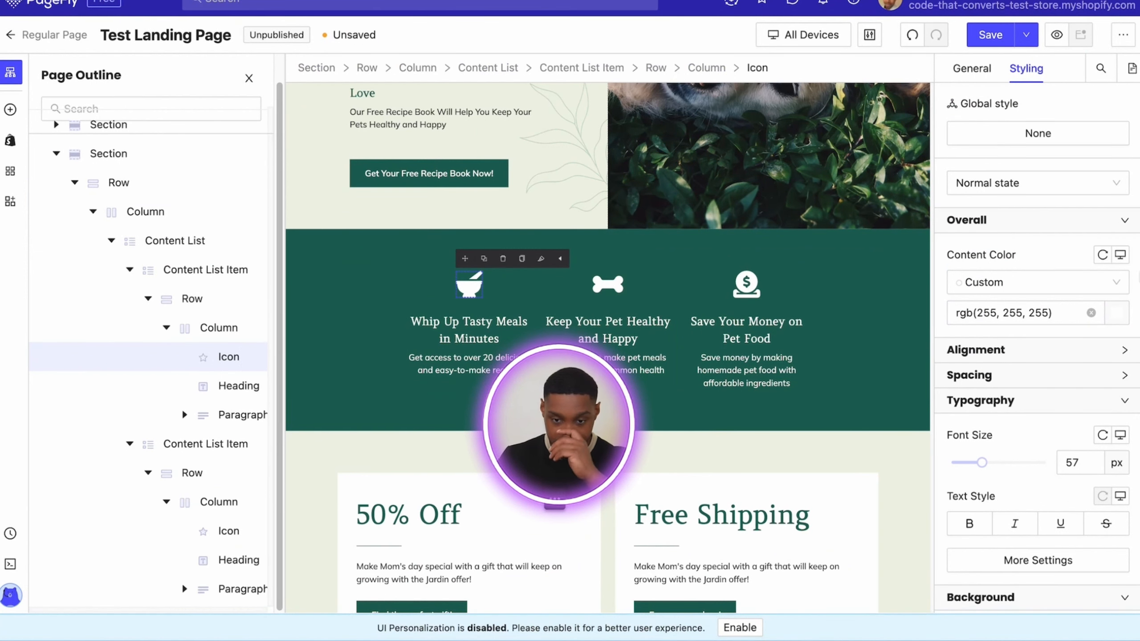
pyautogui.scroll(-2, 1019, 444)
pyautogui.click(1050, 316)
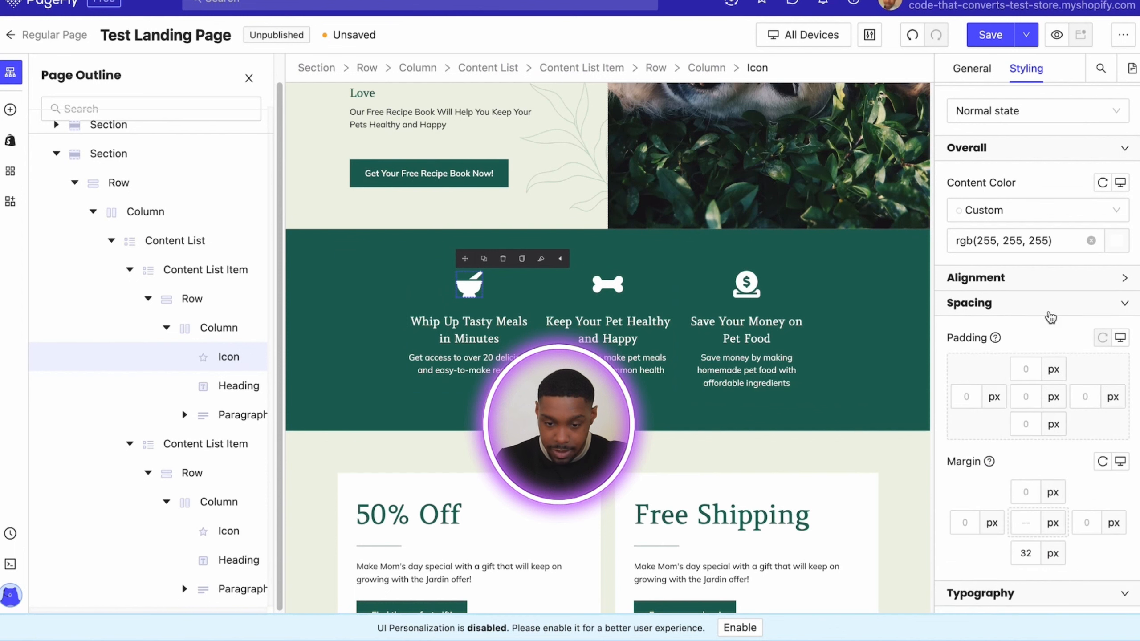
pyautogui.click(1034, 551)
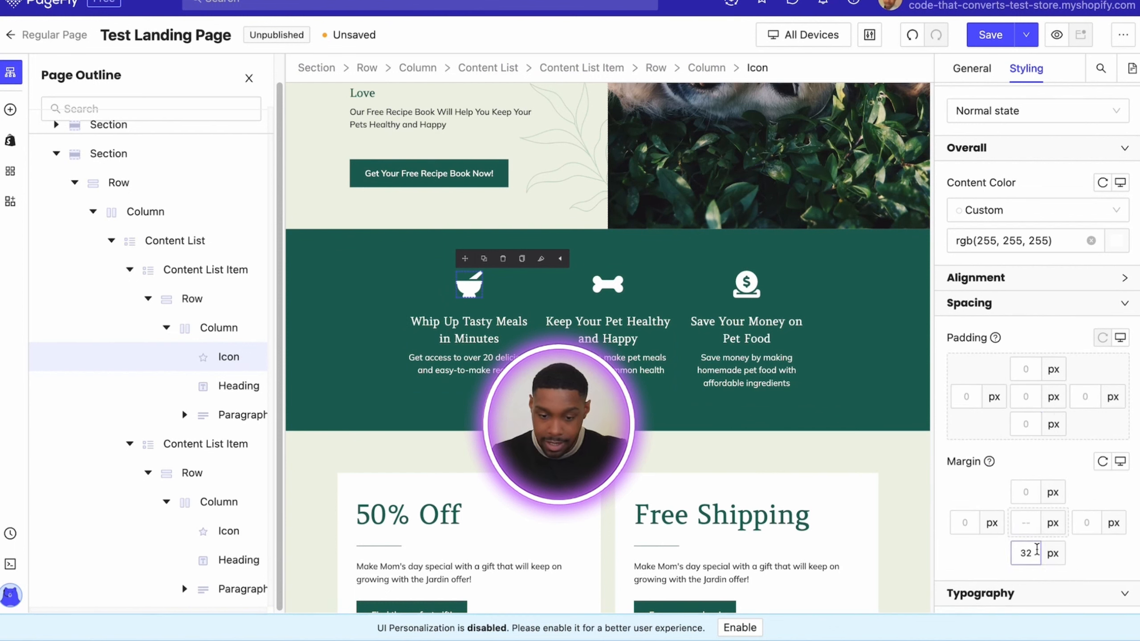
pyautogui.press('Up')
pyautogui.press('Up')
pyautogui.press('Up')
pyautogui.press('Up')
pyautogui.press('Up')
pyautogui.press('Up')
pyautogui.press('Up')
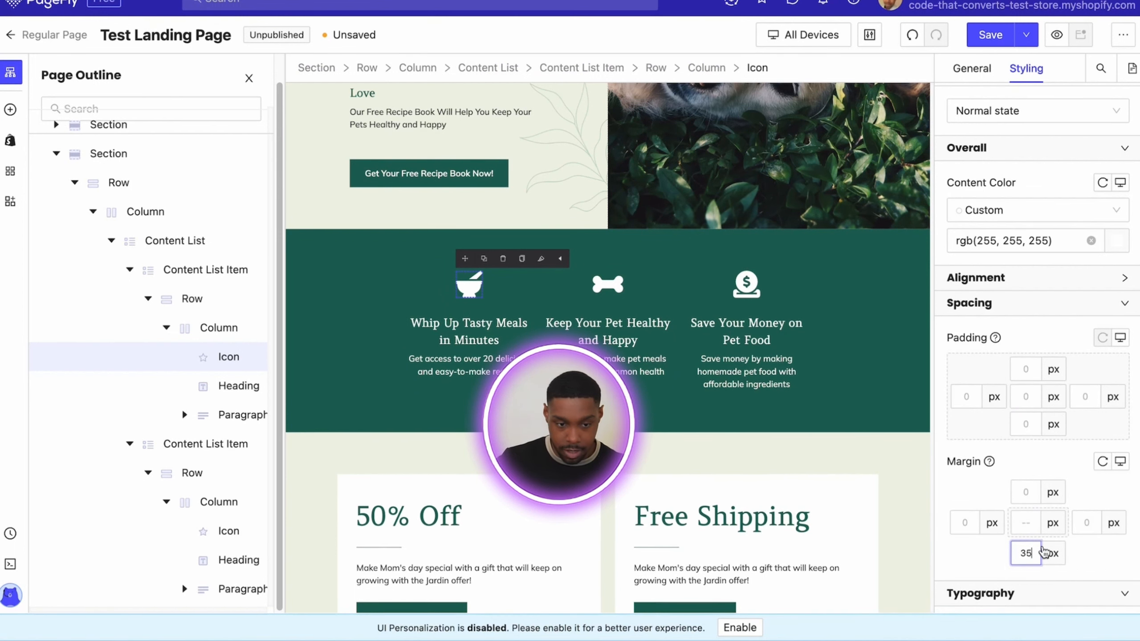
pyautogui.press('Up')
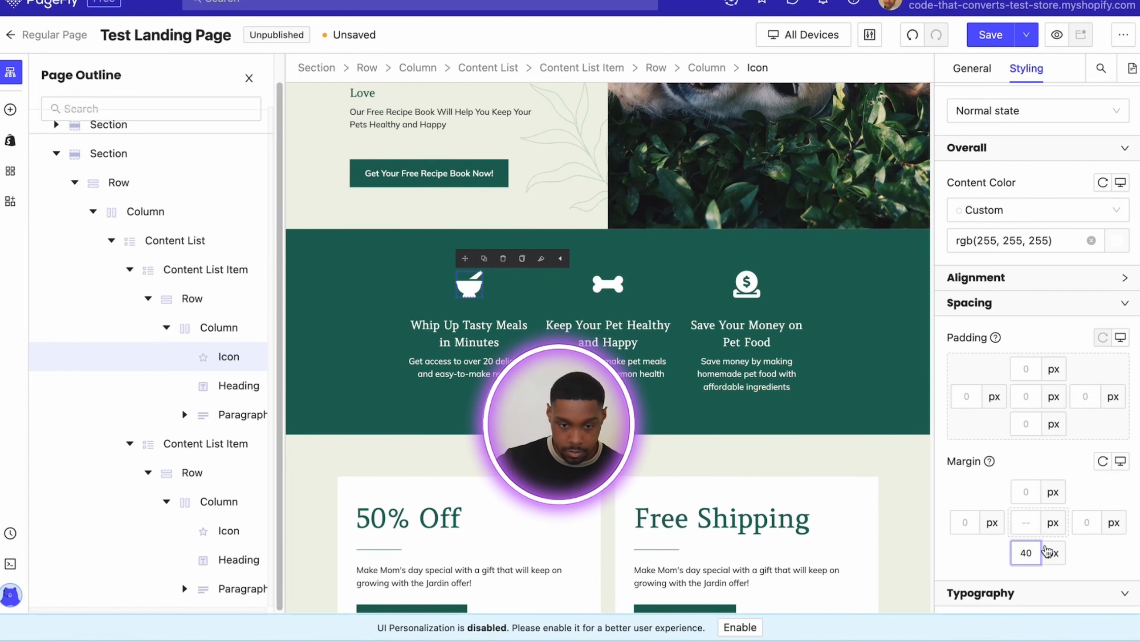
# Examine the layout of the "Here's Why Your Pet Will Love These Recipes" section on the Pet Food Recipe Landing Page
pyautogui.scroll(-7, 742, 369)
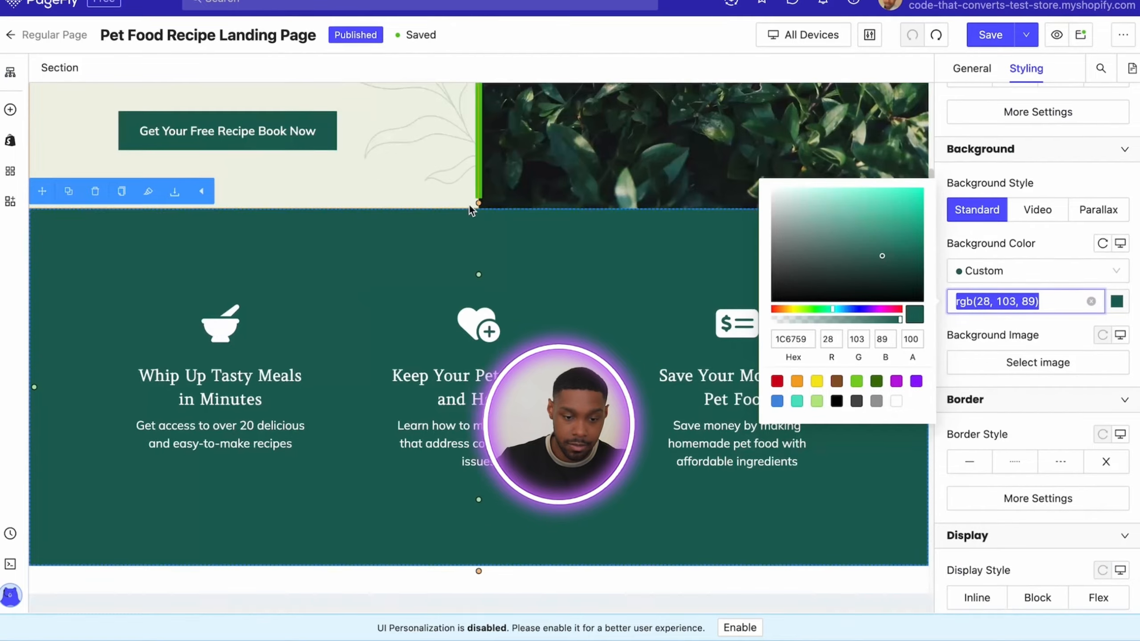
pyautogui.scroll(-4, 580, 293)
pyautogui.scroll(-8, 582, 287)
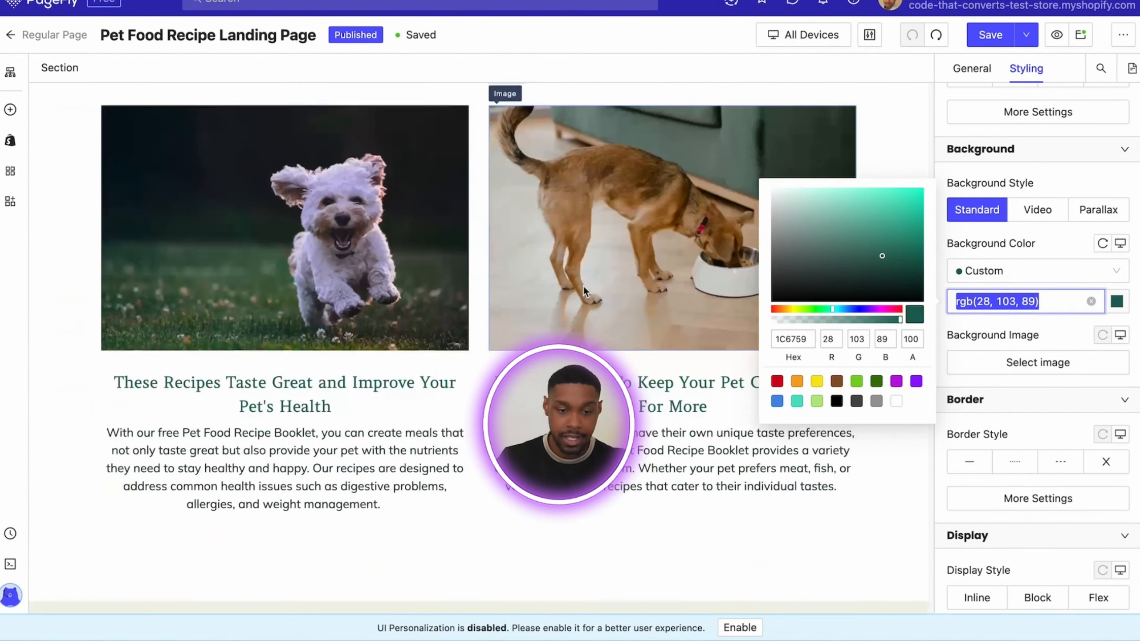
pyautogui.scroll(4, 582, 285)
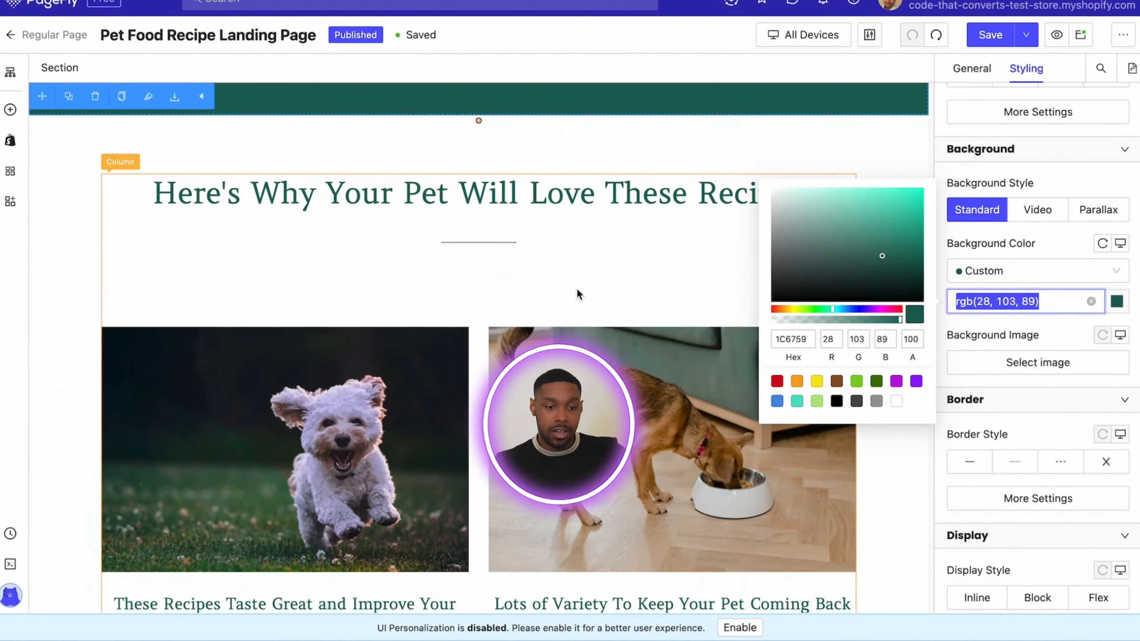
pyautogui.scroll(-1, 603, 232)
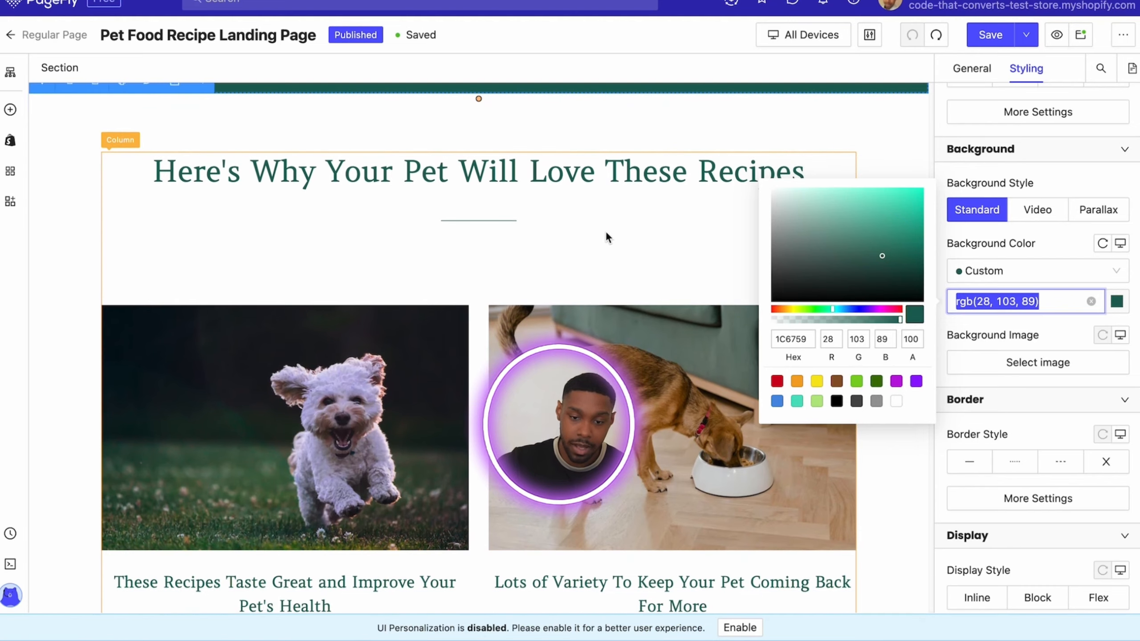
pyautogui.click(691, 239)
pyautogui.scroll(-5, 691, 239)
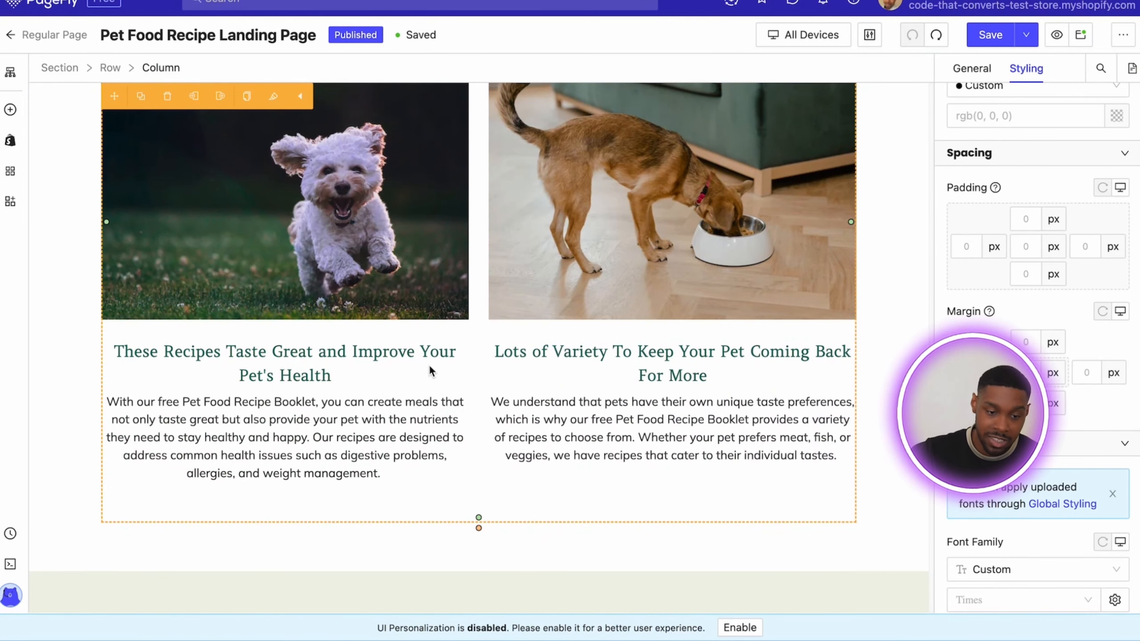
pyautogui.scroll(-5, 456, 423)
pyautogui.scroll(1, 457, 418)
# Collapse the expanded sections in the Test Landing Page's outline and select the section with the "50% Off" and "Free Shipping" cards
pyautogui.scroll(-8, 457, 417)
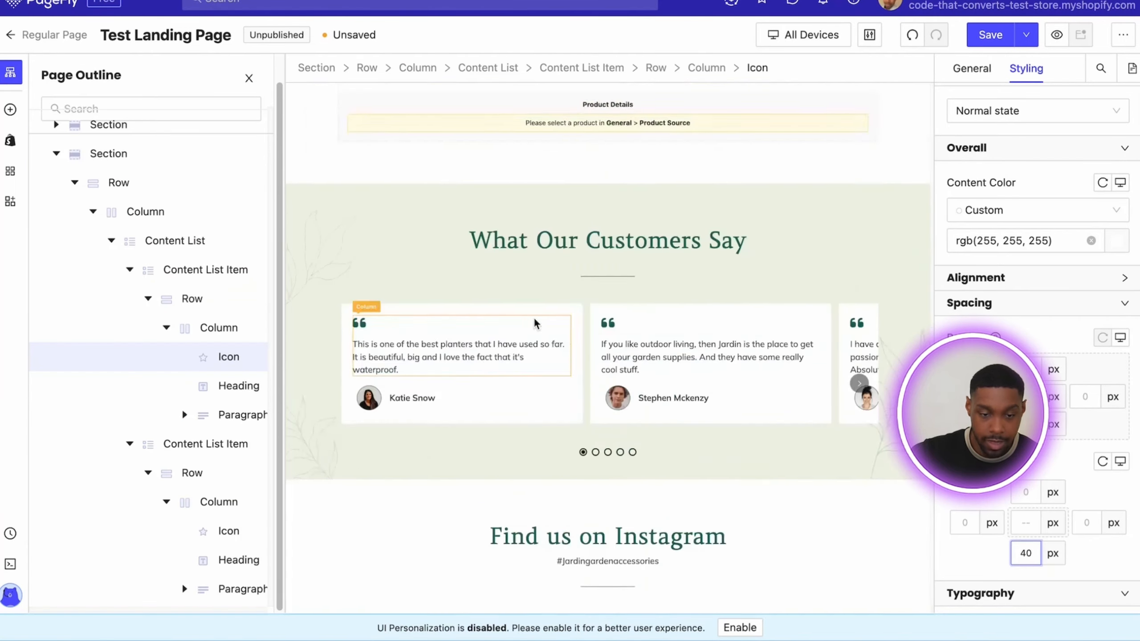
pyautogui.scroll(10, 534, 324)
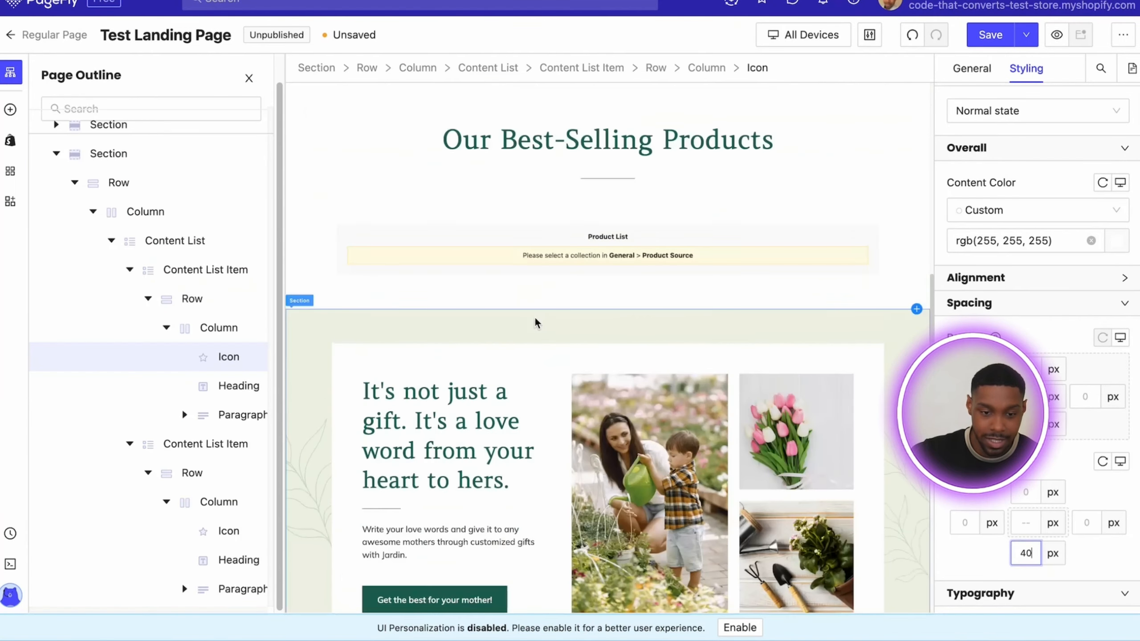
pyautogui.scroll(-2, 613, 399)
pyautogui.scroll(7, 611, 399)
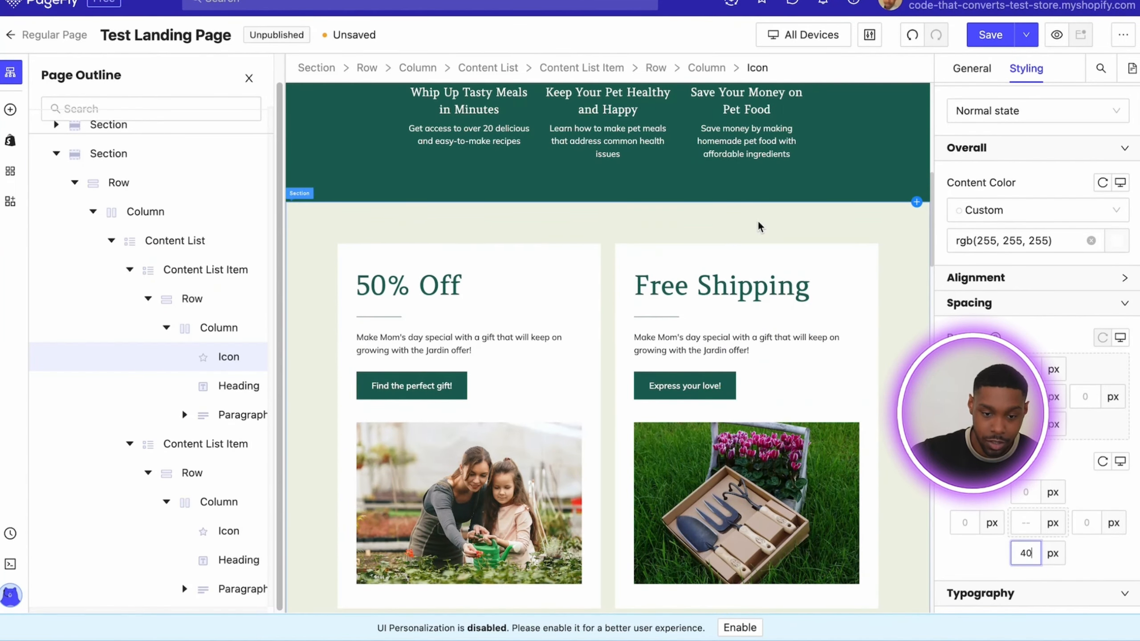
pyautogui.scroll(-4, 782, 224)
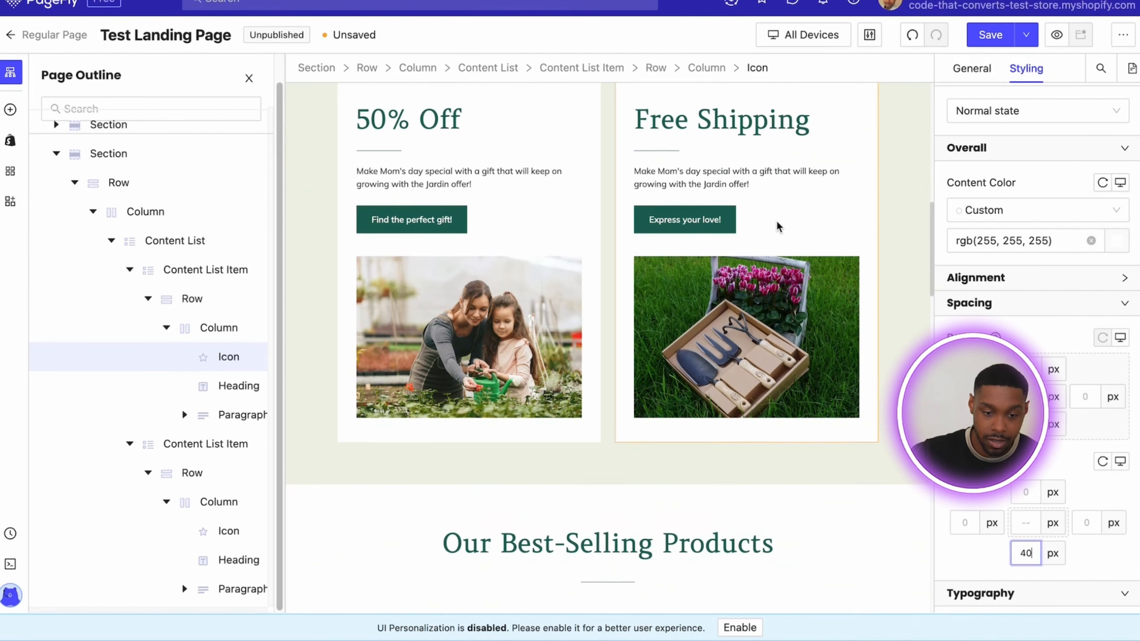
pyautogui.scroll(2, 779, 226)
pyautogui.click(56, 153)
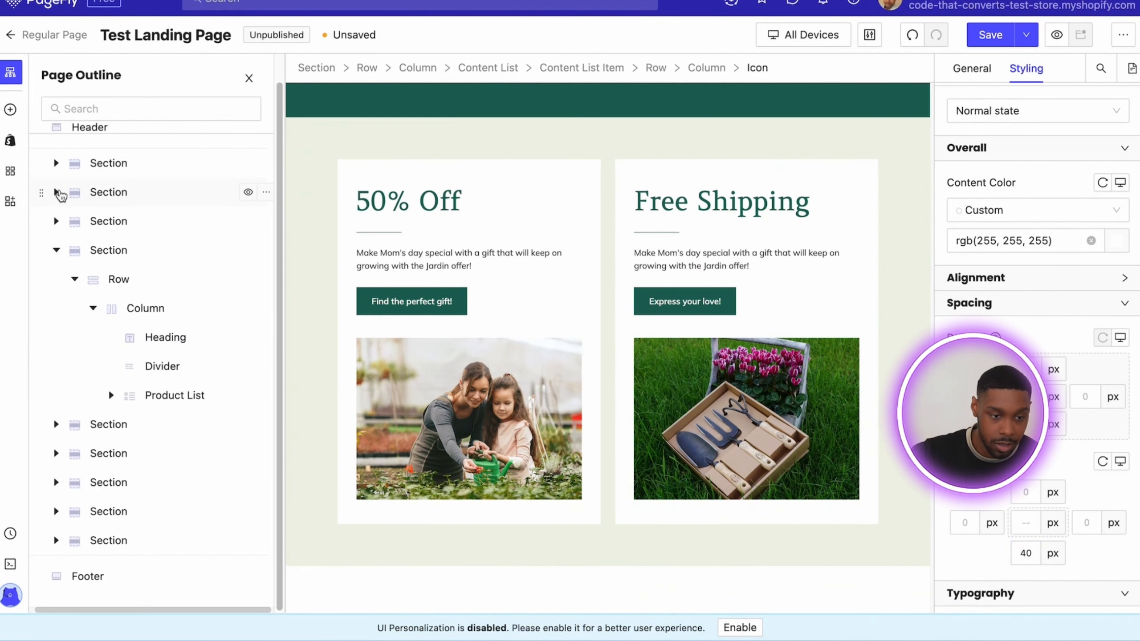
pyautogui.click(56, 251)
pyautogui.click(101, 253)
pyautogui.click(108, 220)
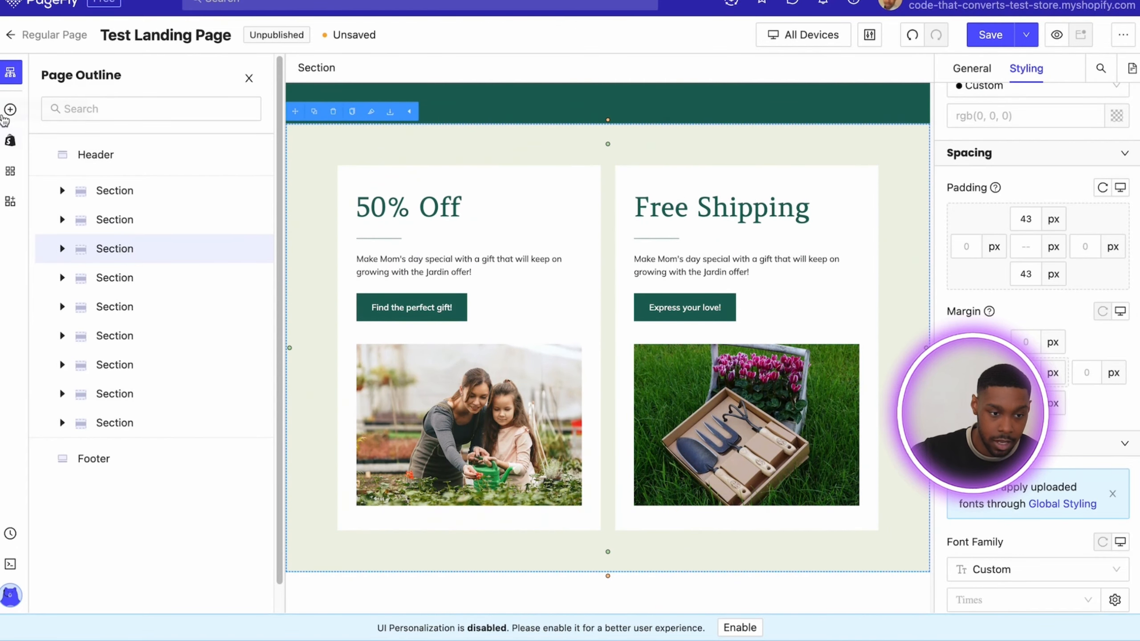
# Look through the available page elements, including the basic, Shopify and Klaviyo Signup Forms elements
pyautogui.click(10, 111)
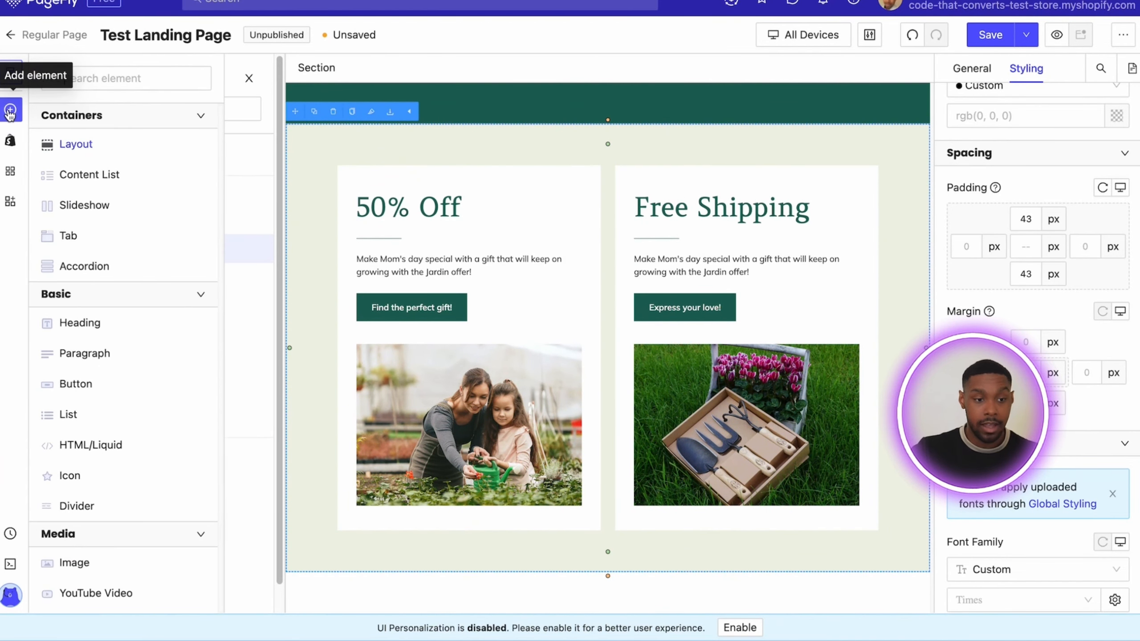
pyautogui.click(10, 141)
pyautogui.scroll(-10, 148, 440)
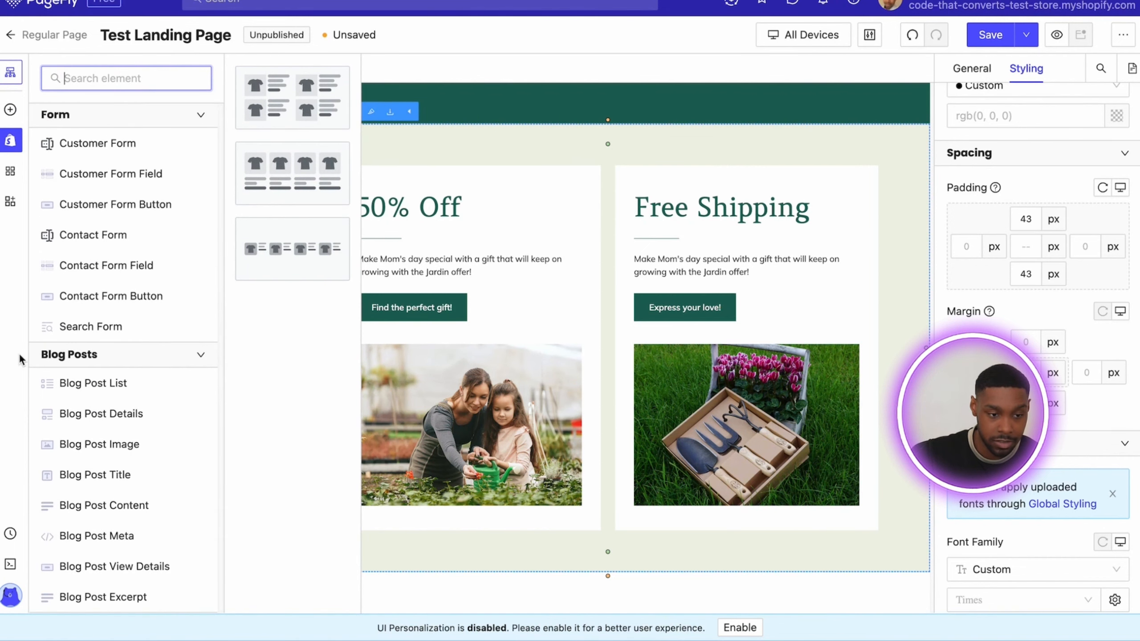
pyautogui.click(10, 171)
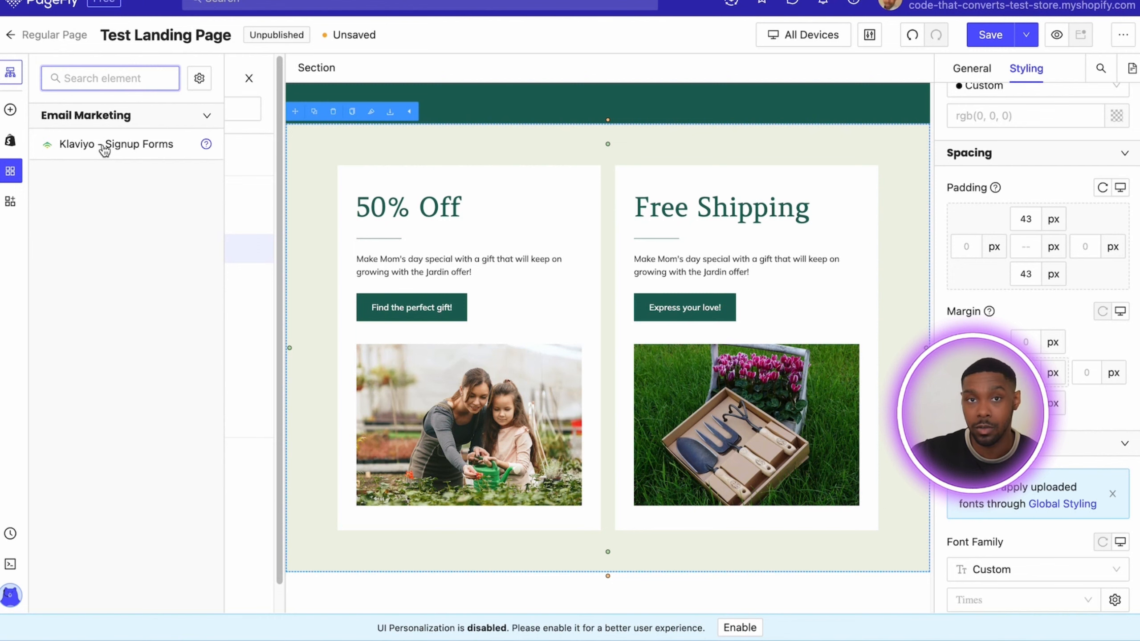
# Browse the catalog of extra 3rd party applications and close it
pyautogui.click(10, 201)
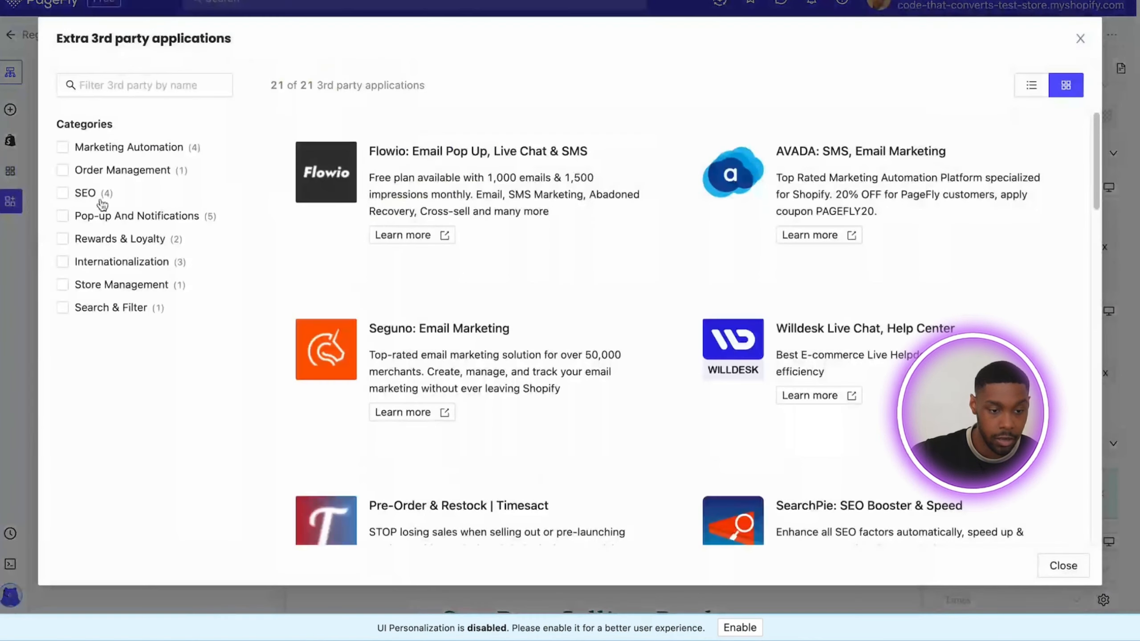
pyautogui.scroll(-15, 546, 245)
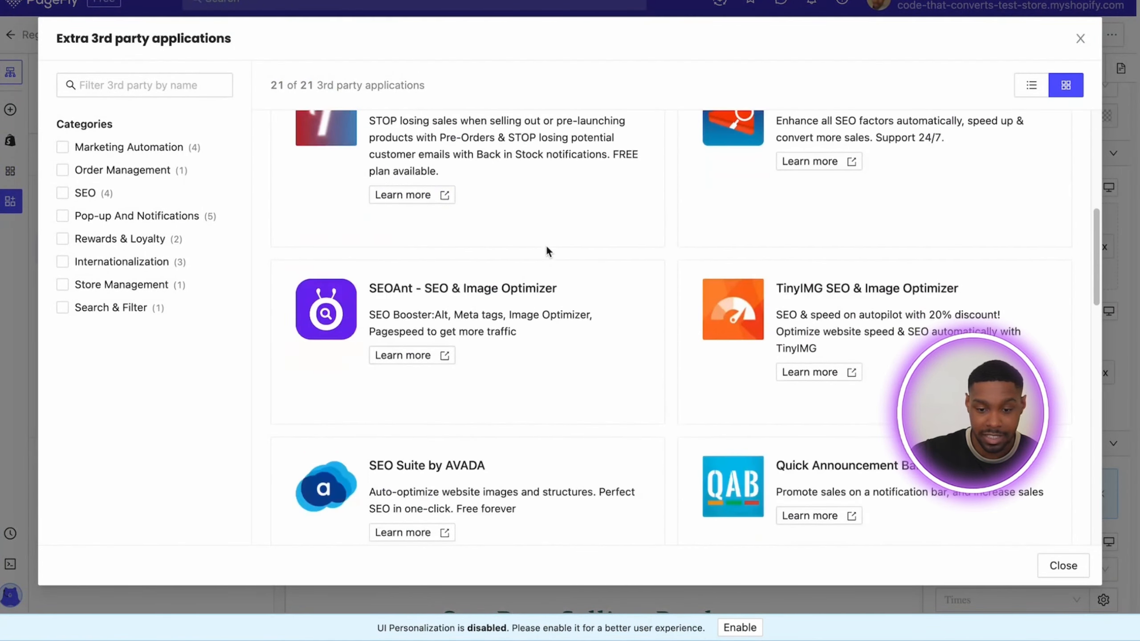
pyautogui.scroll(-10, 546, 246)
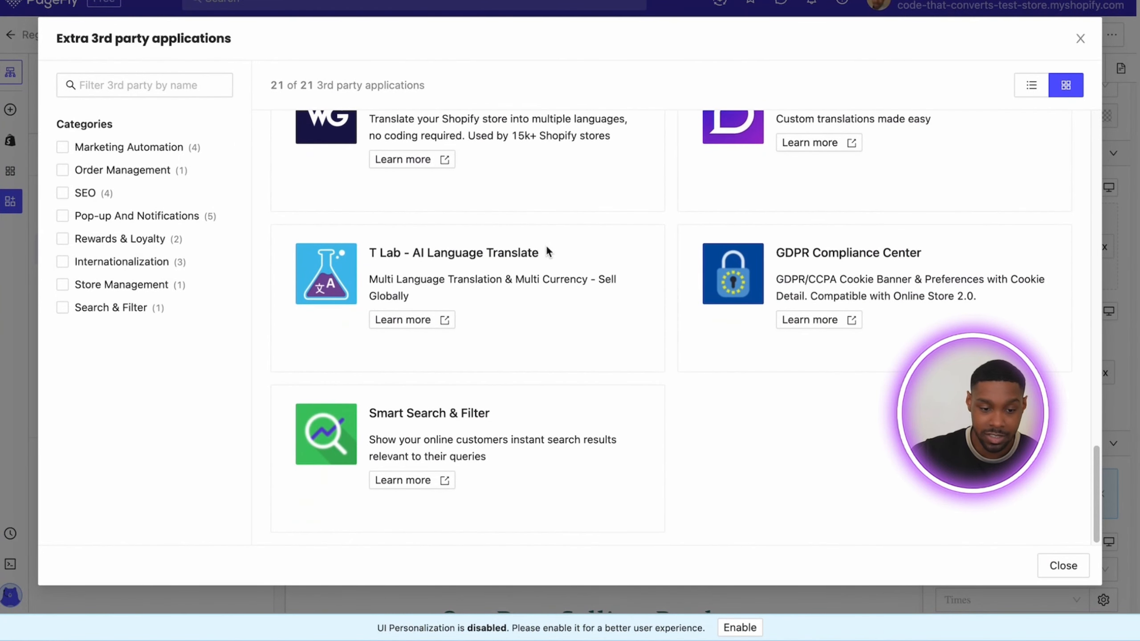
pyautogui.scroll(20, 546, 246)
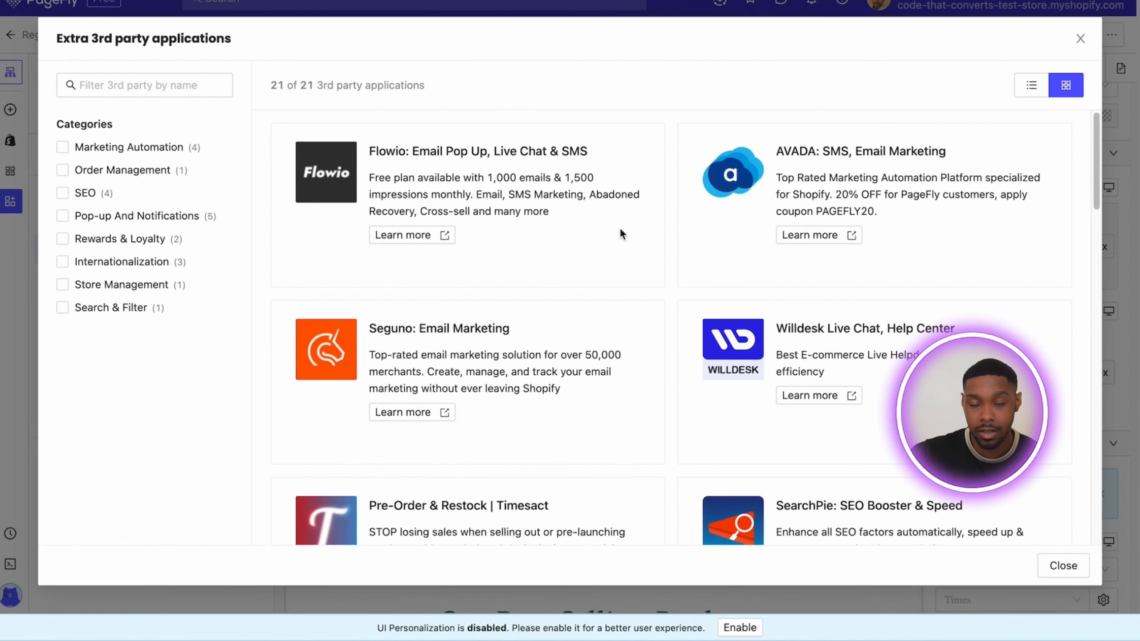
pyautogui.click(1080, 39)
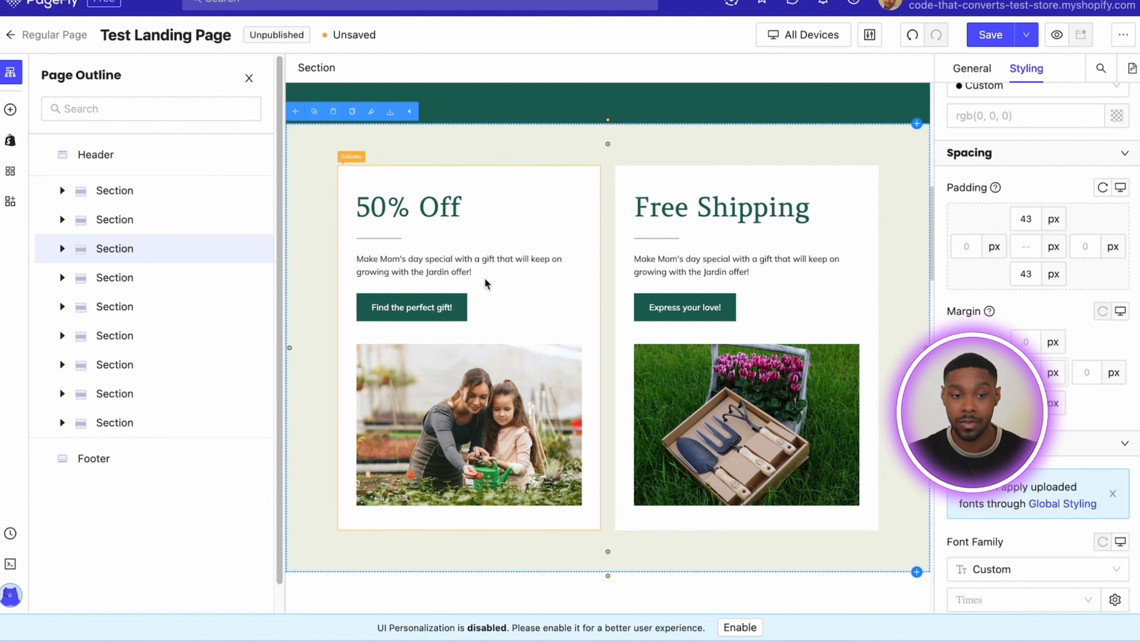
# Examine the "Need Help In Gardening?" contact form section at the end of the Test Landing Page
pyautogui.scroll(-15, 499, 323)
pyautogui.scroll(-5, 515, 337)
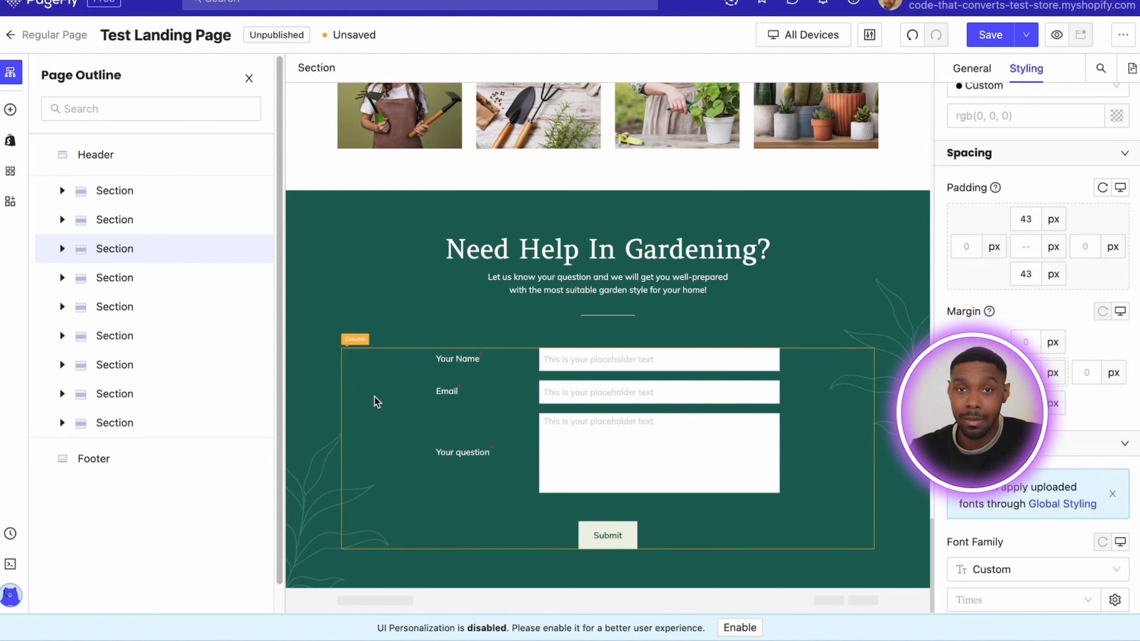
# Insert a two-column 1/2 + 1/2 layout above the section with the "50% Off" and "Free Shipping" cards
pyautogui.scroll(15, 399, 334)
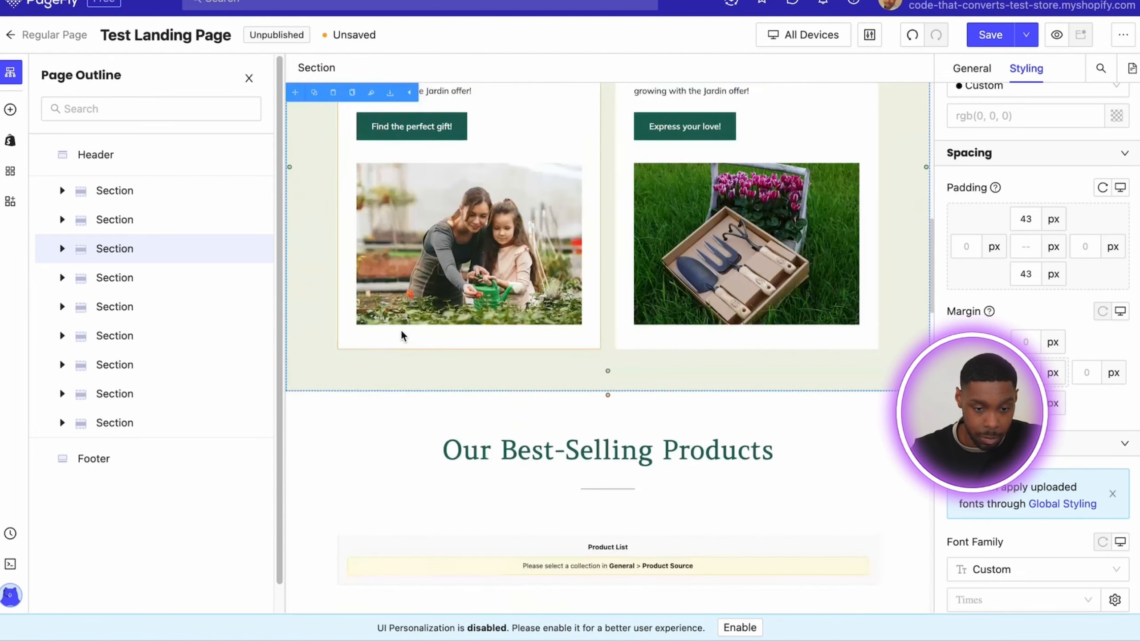
pyautogui.scroll(6, 377, 427)
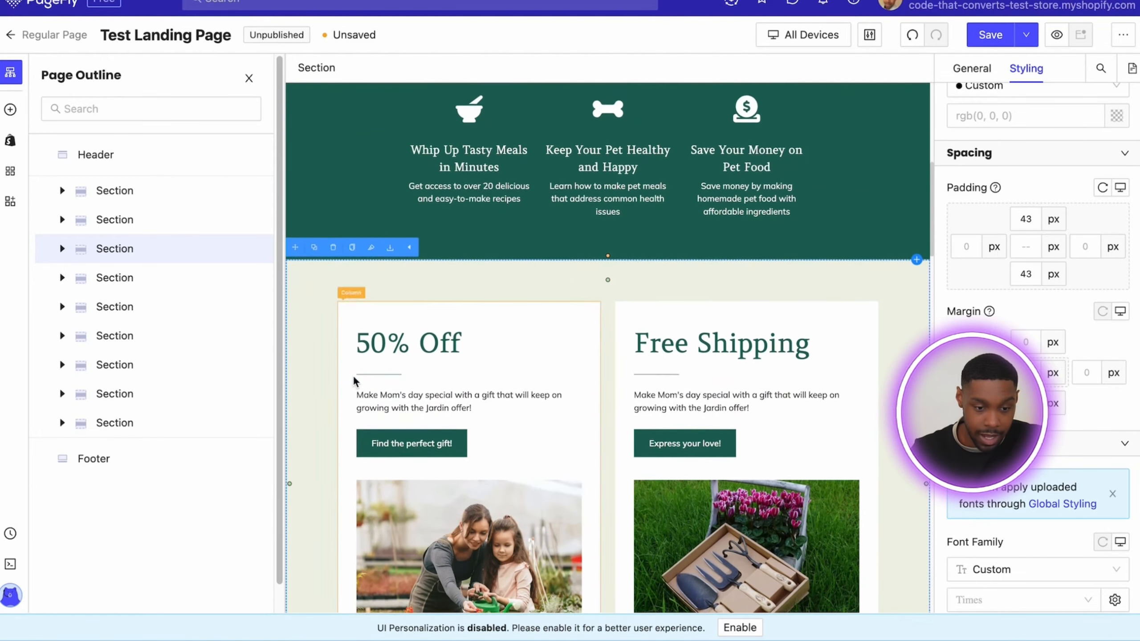
pyautogui.scroll(-1, 354, 382)
pyautogui.click(10, 109)
pyautogui.scroll(-3, 606, 359)
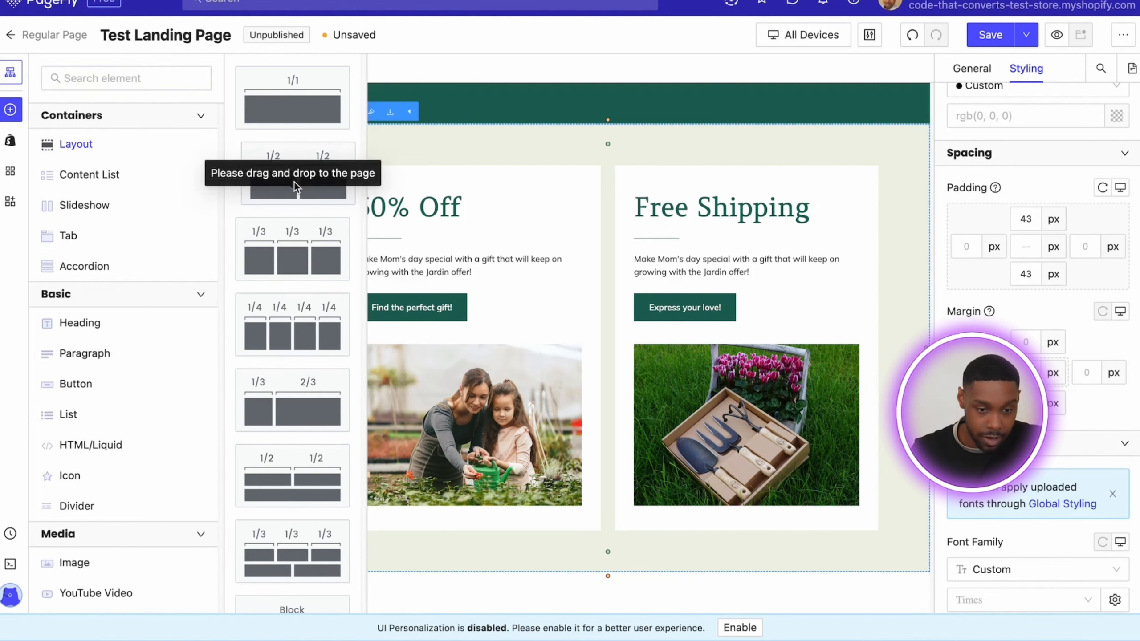
pyautogui.moveTo(294, 182); pyautogui.dragTo(518, 123)
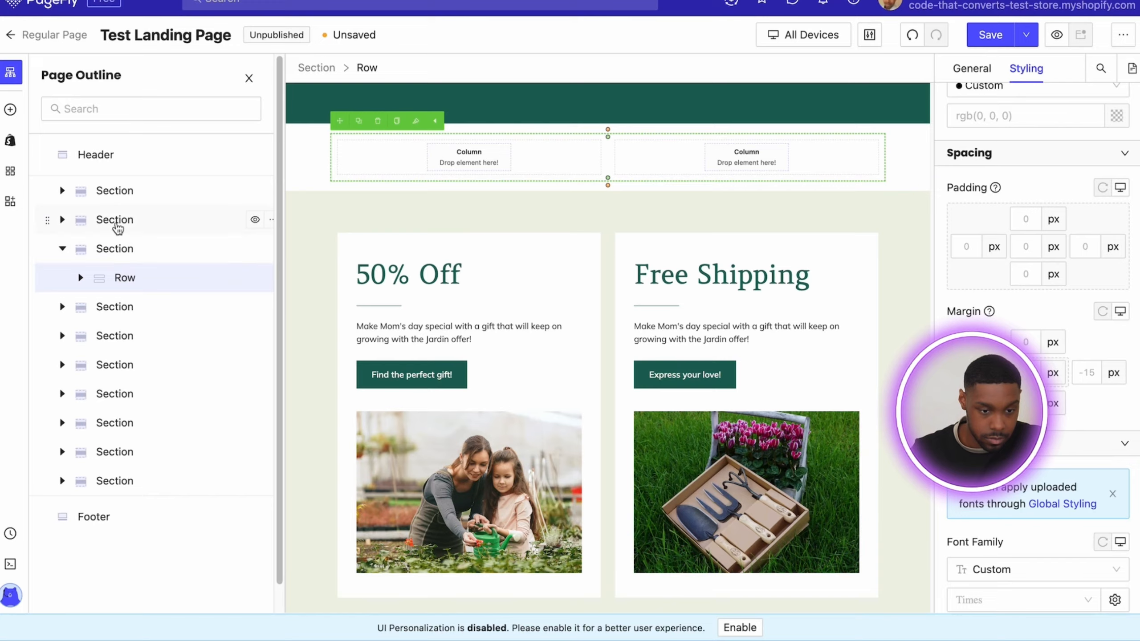
# Delete the section containing the "50% Off" and "Free Shipping" cards
pyautogui.click(116, 231)
pyautogui.click(95, 259)
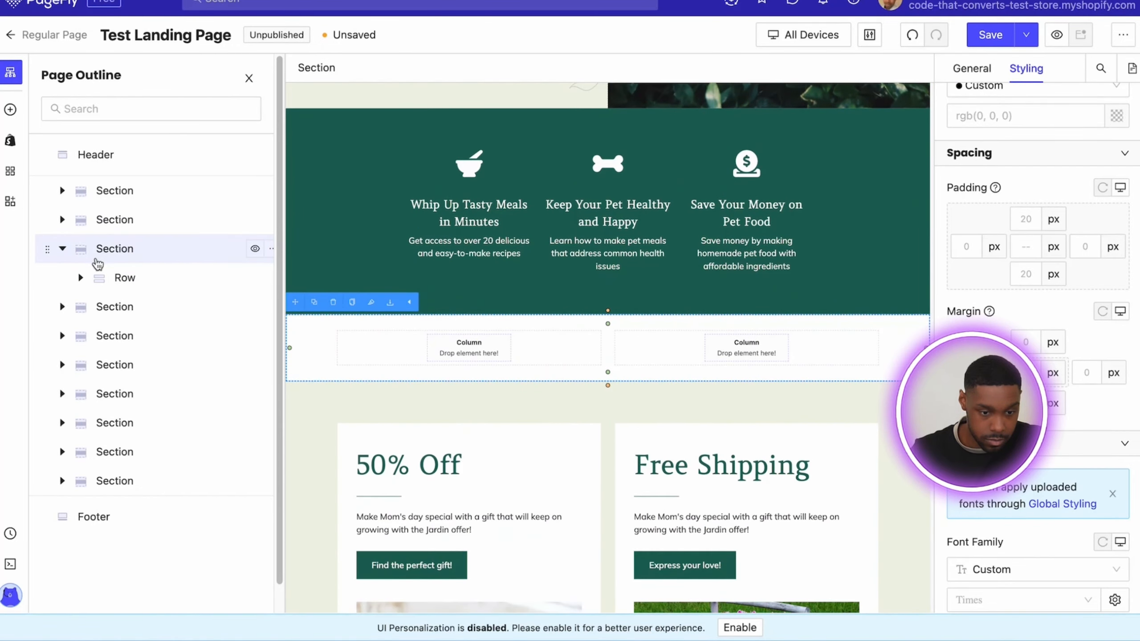
pyautogui.click(90, 309)
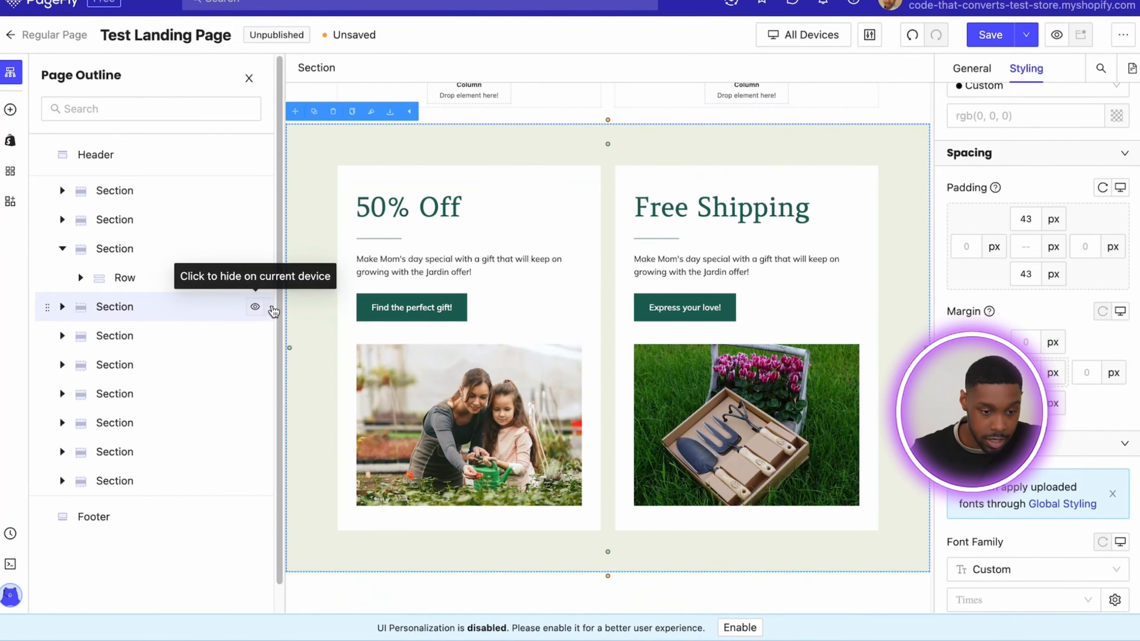
pyautogui.click(270, 312)
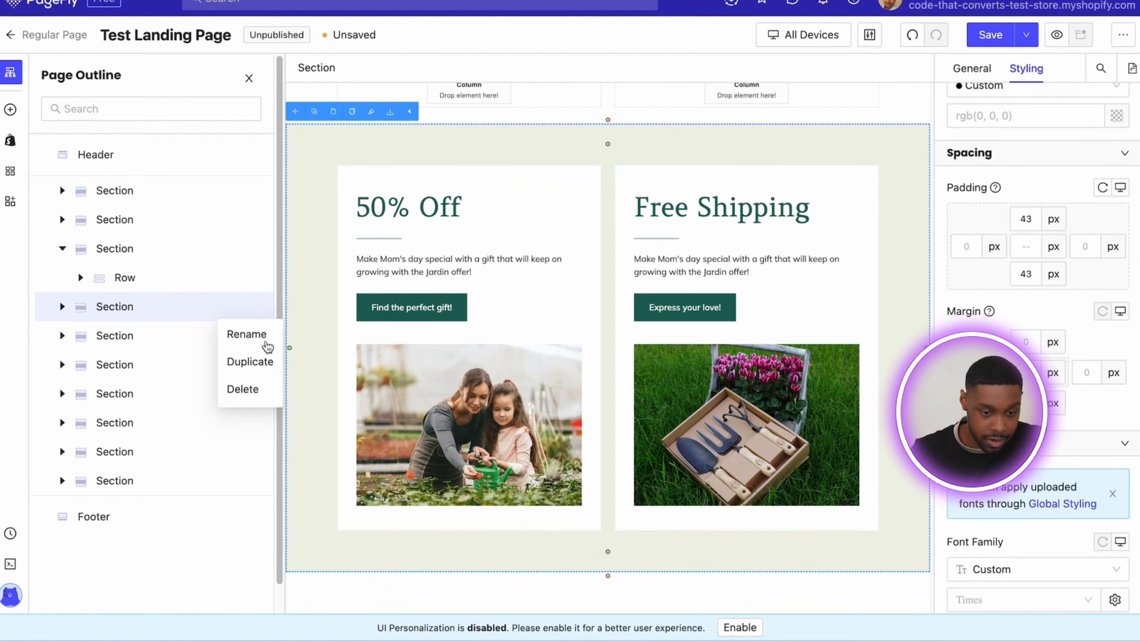
pyautogui.click(264, 388)
pyautogui.scroll(-5, 438, 309)
pyautogui.scroll(1, 439, 308)
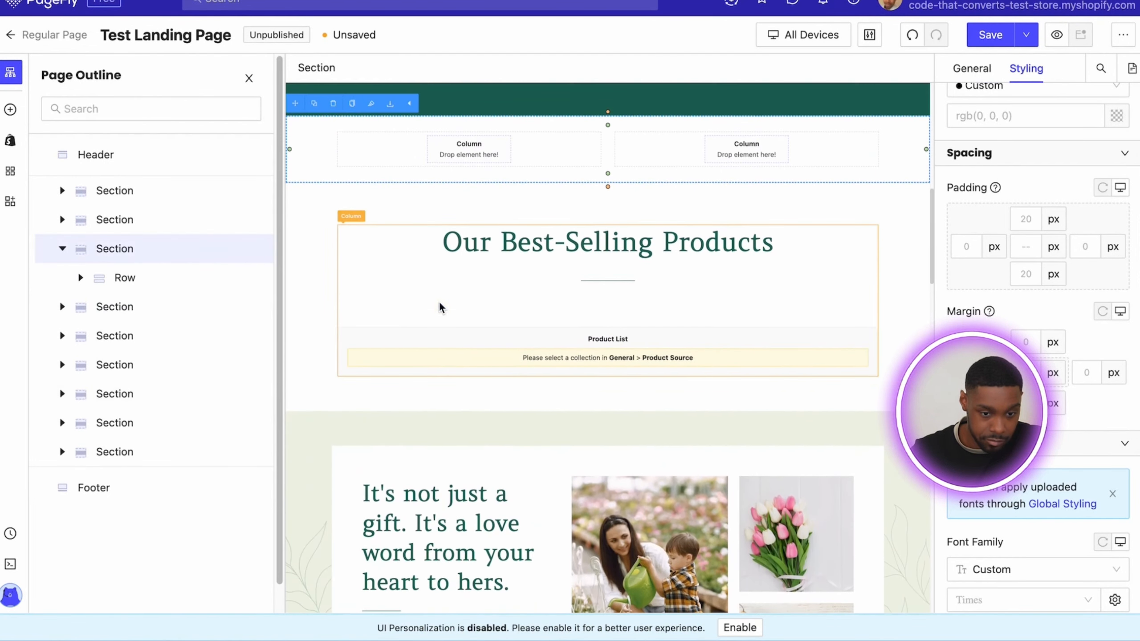
# Select the first column of the empty two-column row and look through the available elements, including the Content List layouts
pyautogui.click(121, 278)
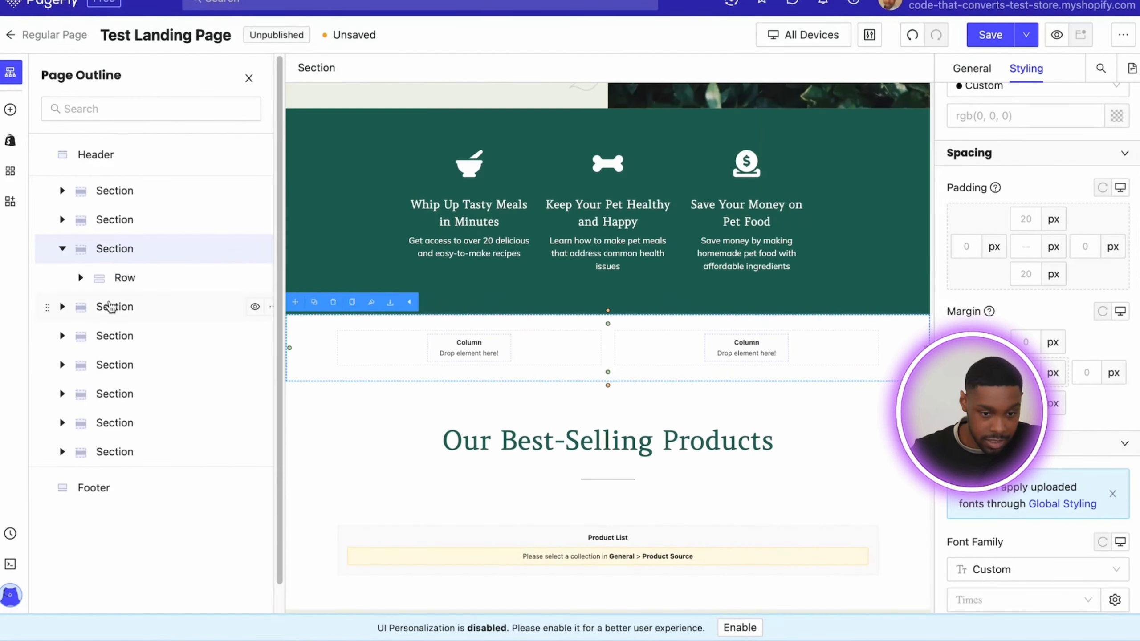
pyautogui.click(80, 278)
pyautogui.click(140, 307)
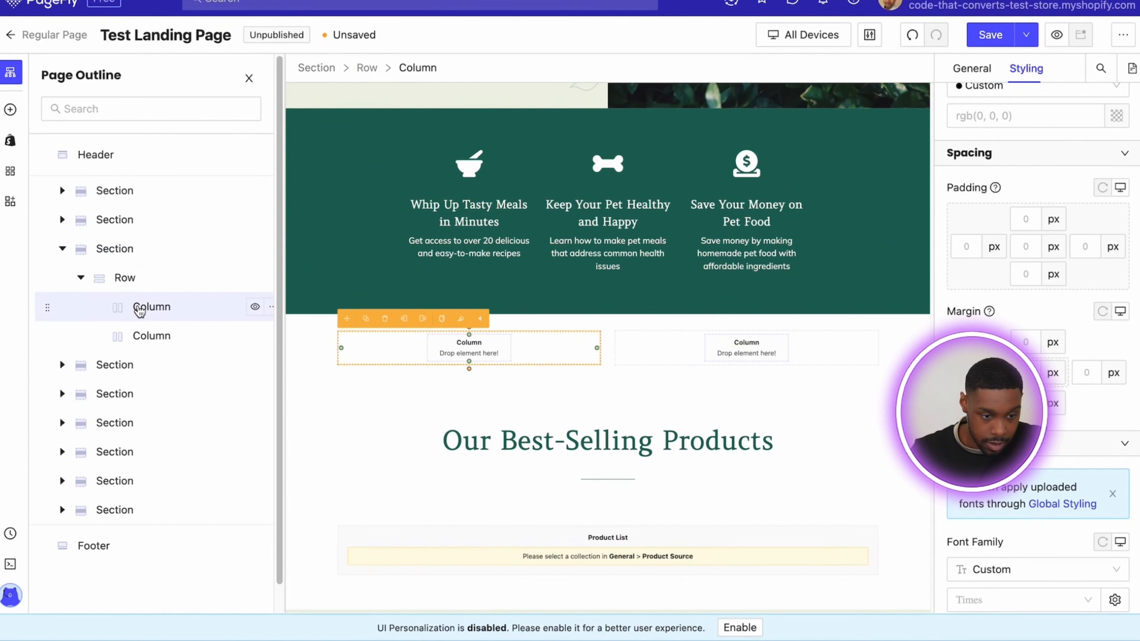
pyautogui.click(140, 332)
pyautogui.click(150, 302)
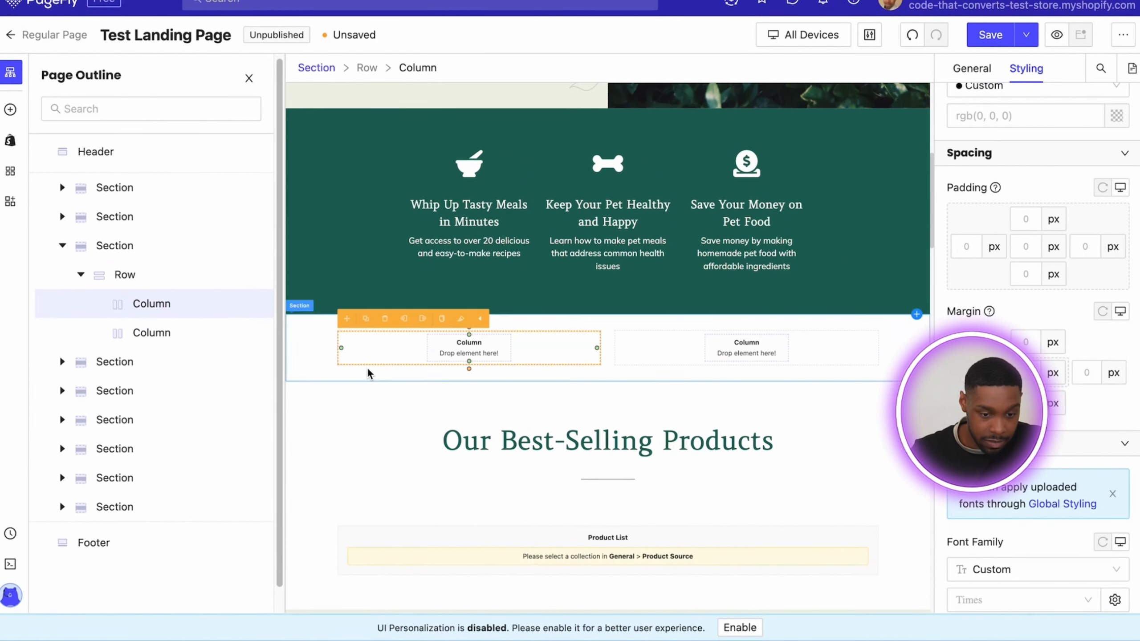
pyautogui.click(11, 112)
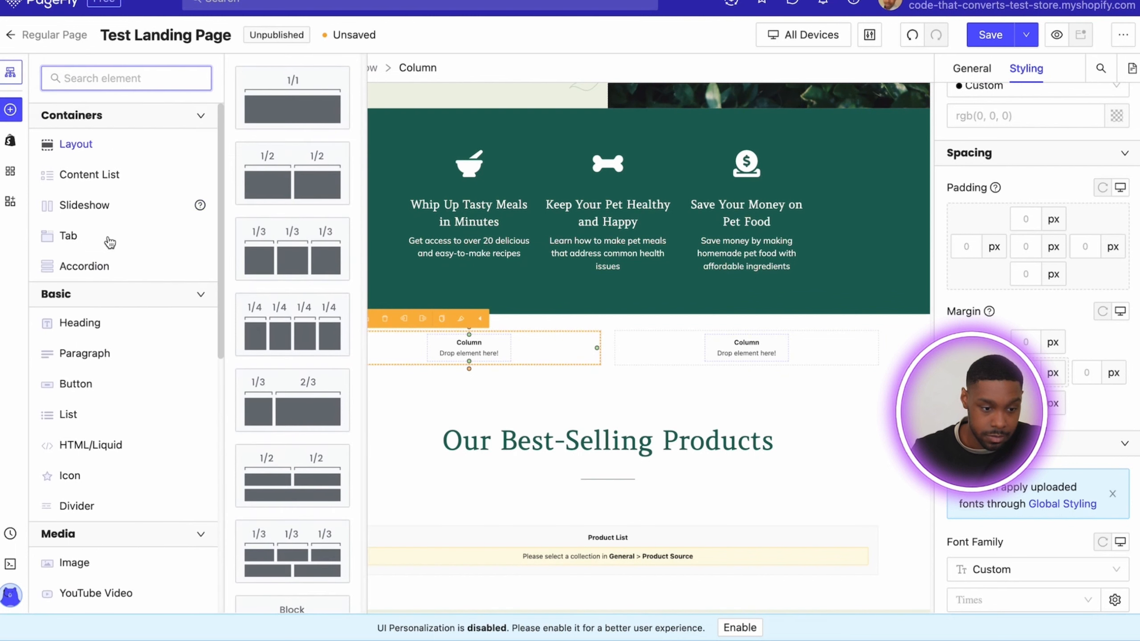
pyautogui.scroll(-8, 143, 323)
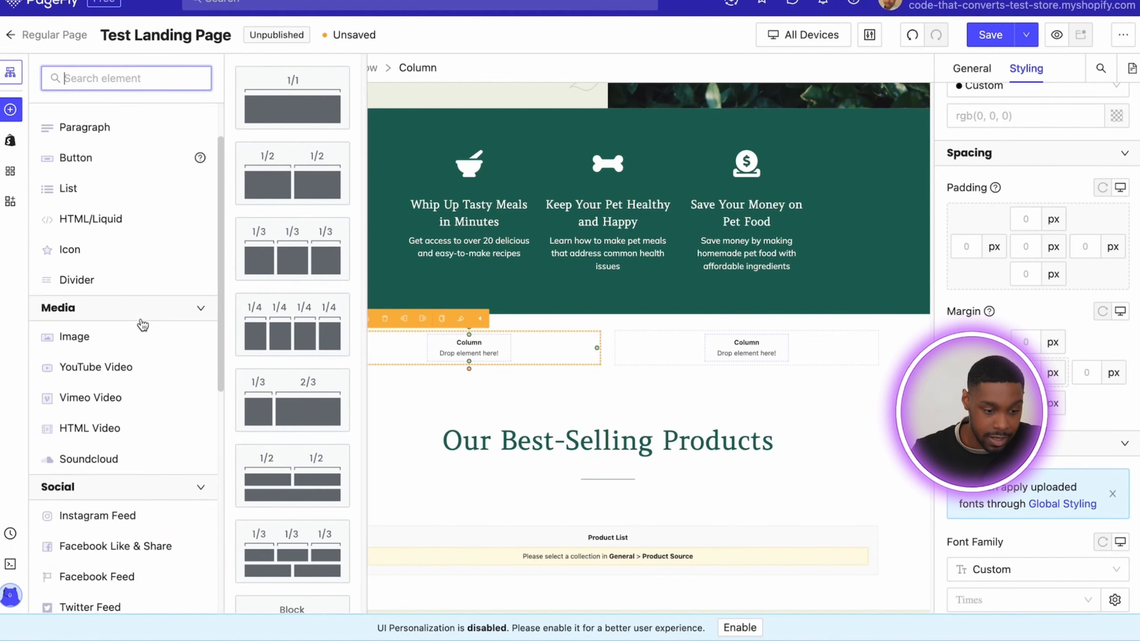
pyautogui.scroll(-3, 143, 324)
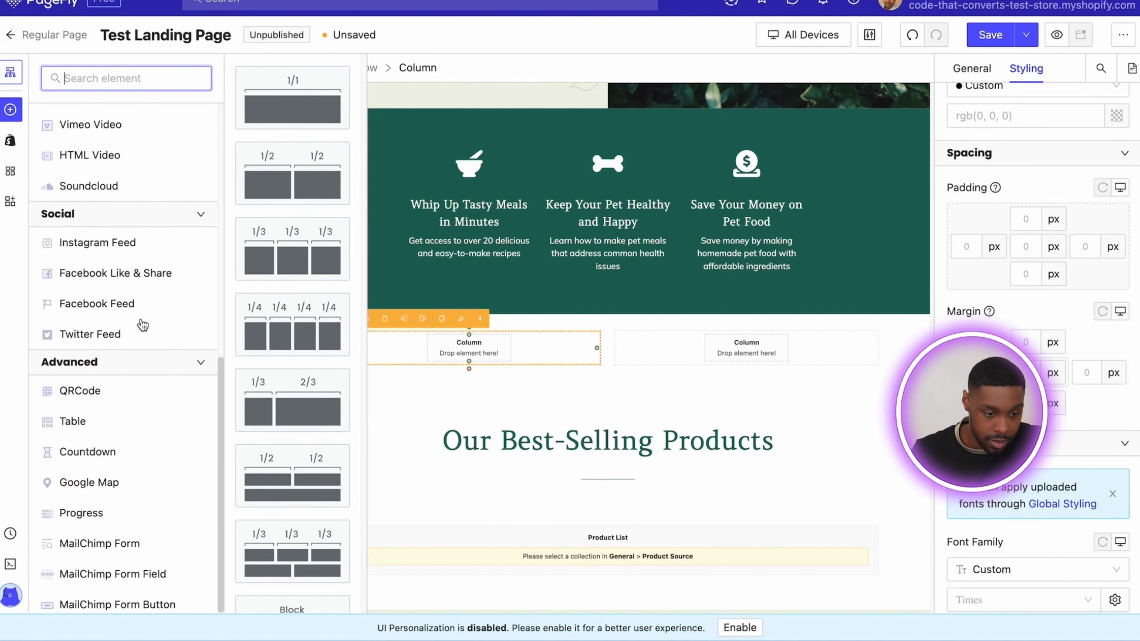
pyautogui.scroll(10, 143, 325)
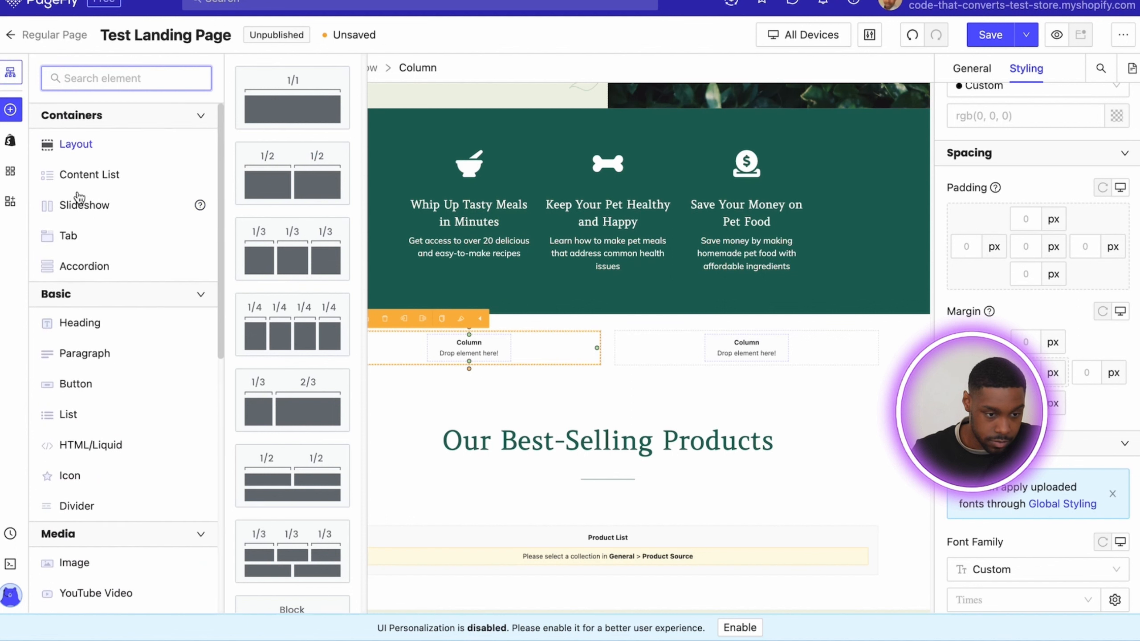
pyautogui.click(88, 175)
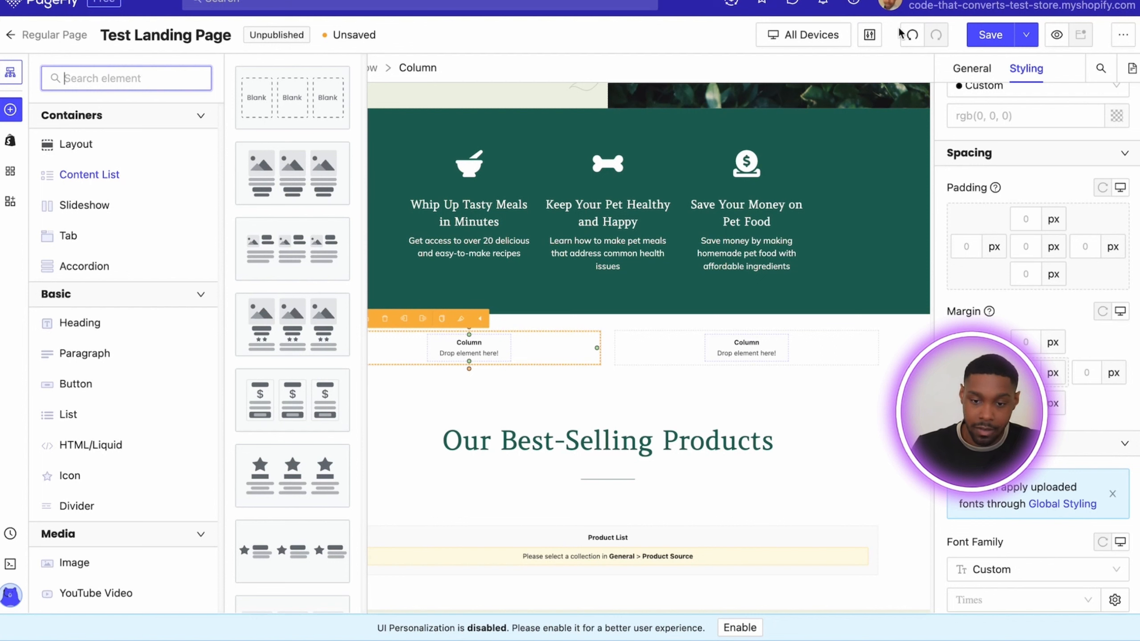
# Undo the deletion of the card section and the insertion of the two-column layout
pyautogui.click(913, 39)
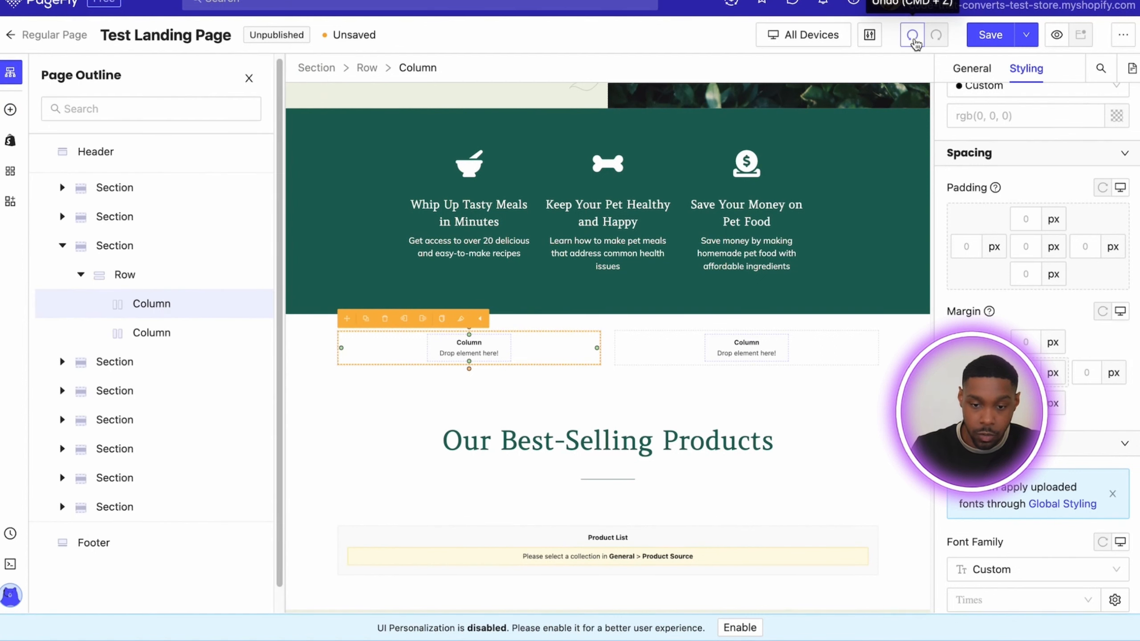
pyautogui.click(912, 39)
pyautogui.click(913, 39)
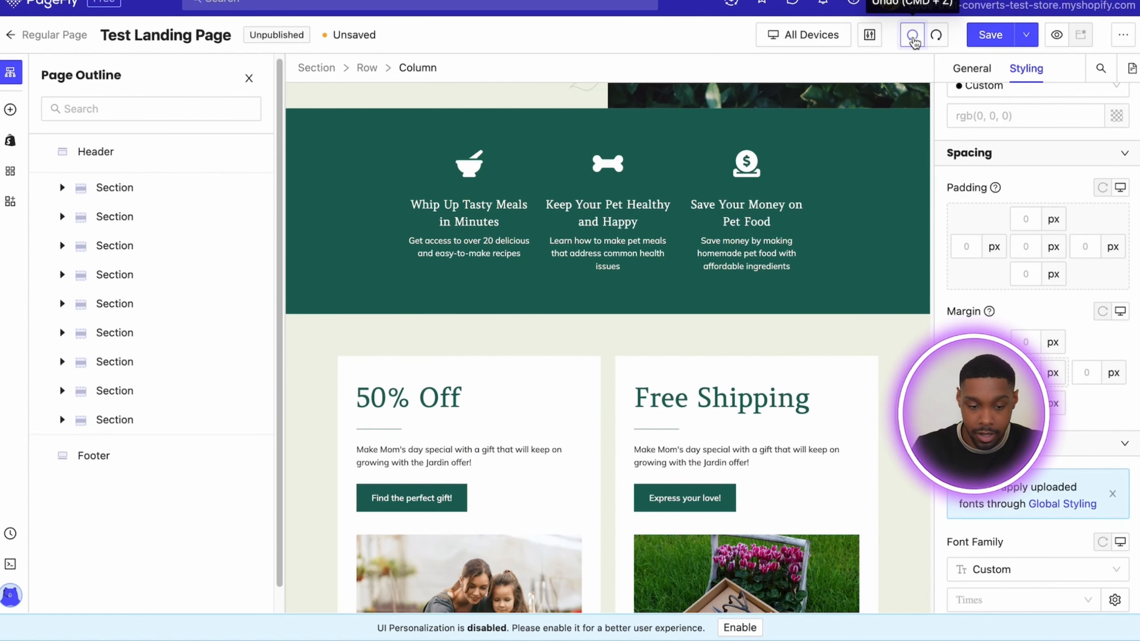
# Insert a three-item Content List with images, text and headings above the "50% Off" and "Free Shipping" section
pyautogui.click(116, 257)
pyautogui.click(10, 109)
pyautogui.moveTo(89, 175)
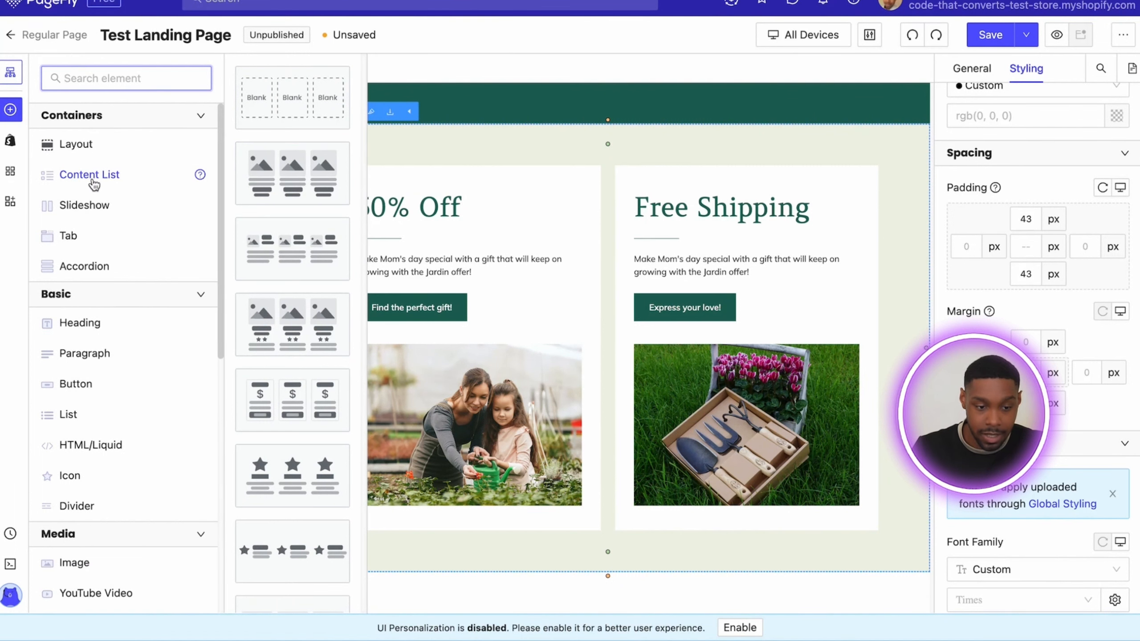
pyautogui.moveTo(272, 175); pyautogui.dragTo(664, 124)
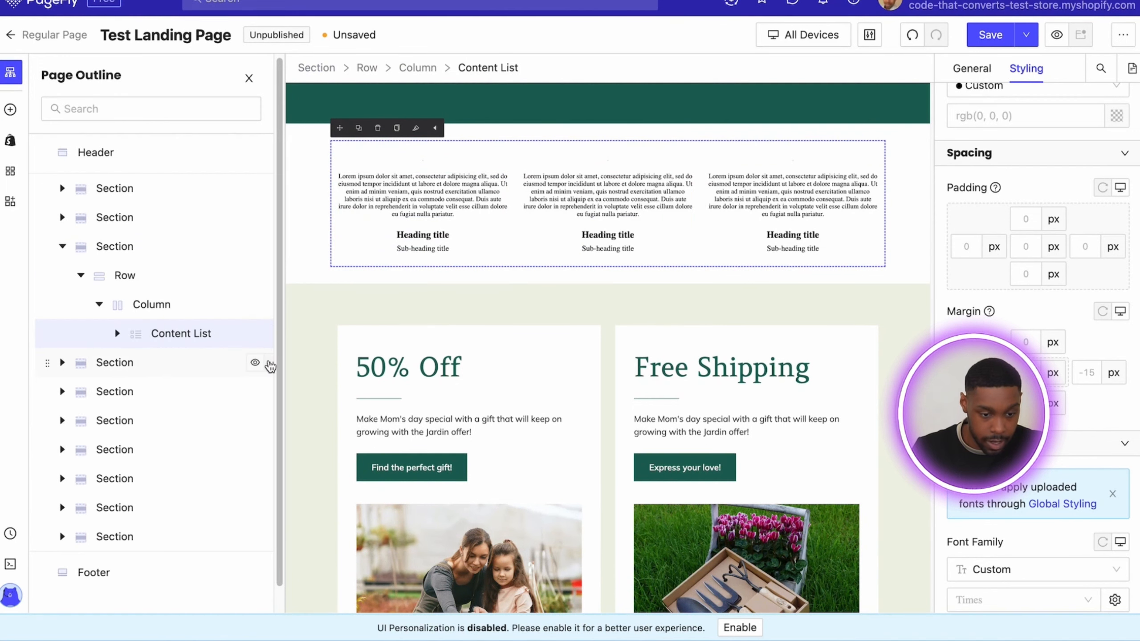
# Remove the "50% Off" and "Free Shipping" section beneath the new Content List
pyautogui.click(271, 363)
pyautogui.click(257, 451)
pyautogui.scroll(-6, 354, 355)
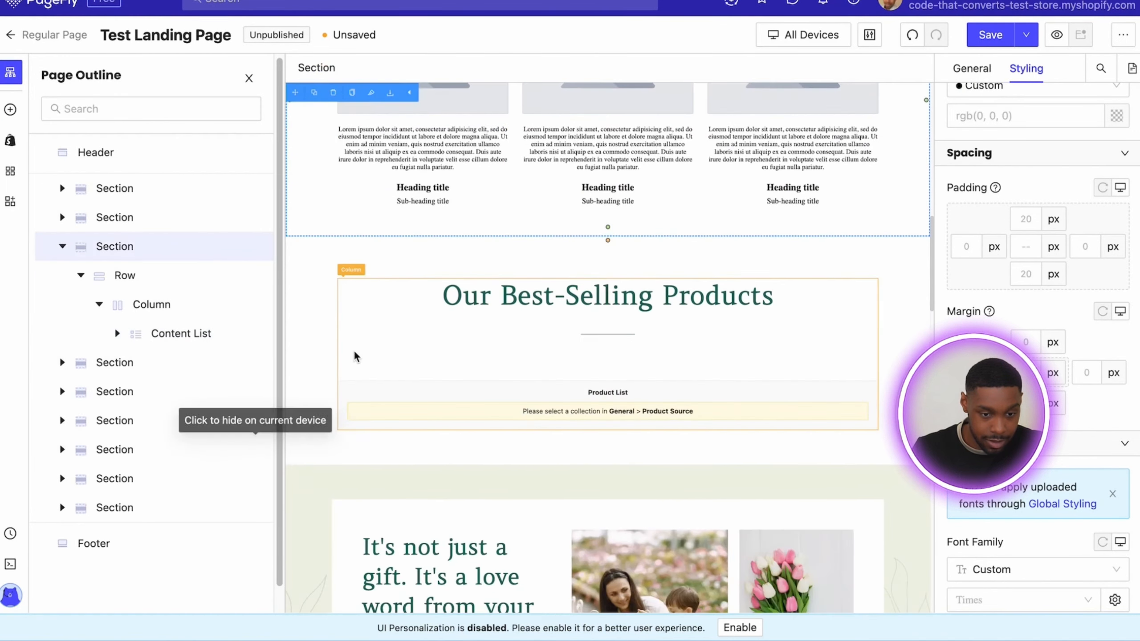
pyautogui.scroll(4, 366, 355)
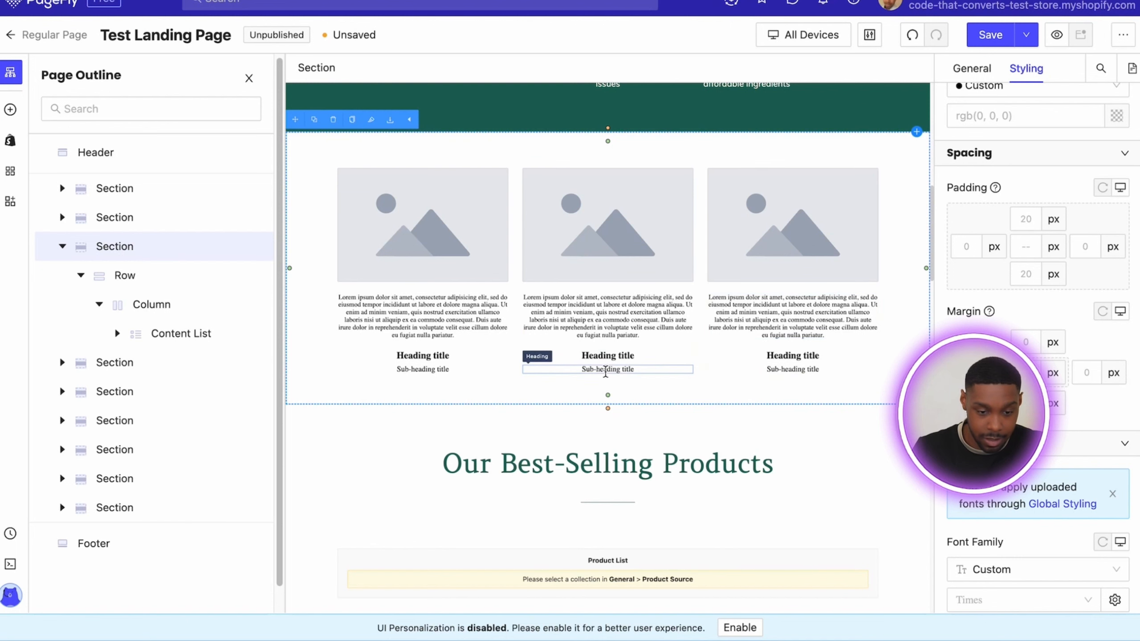
# Delete the third item from the Content List so that two items remain
pyautogui.click(164, 333)
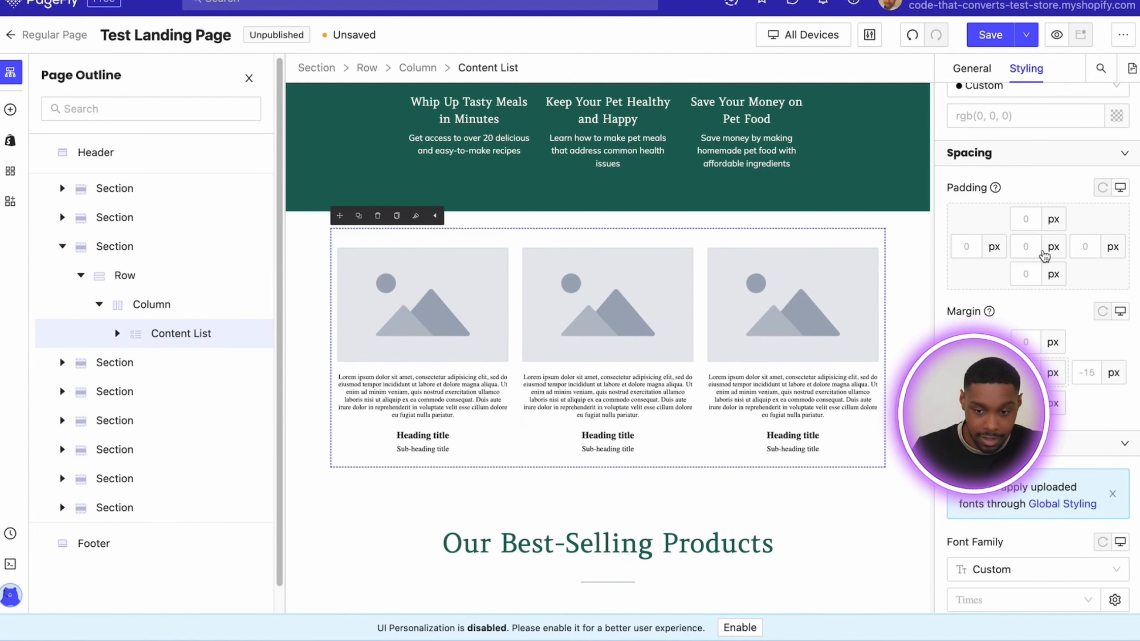
pyautogui.click(973, 72)
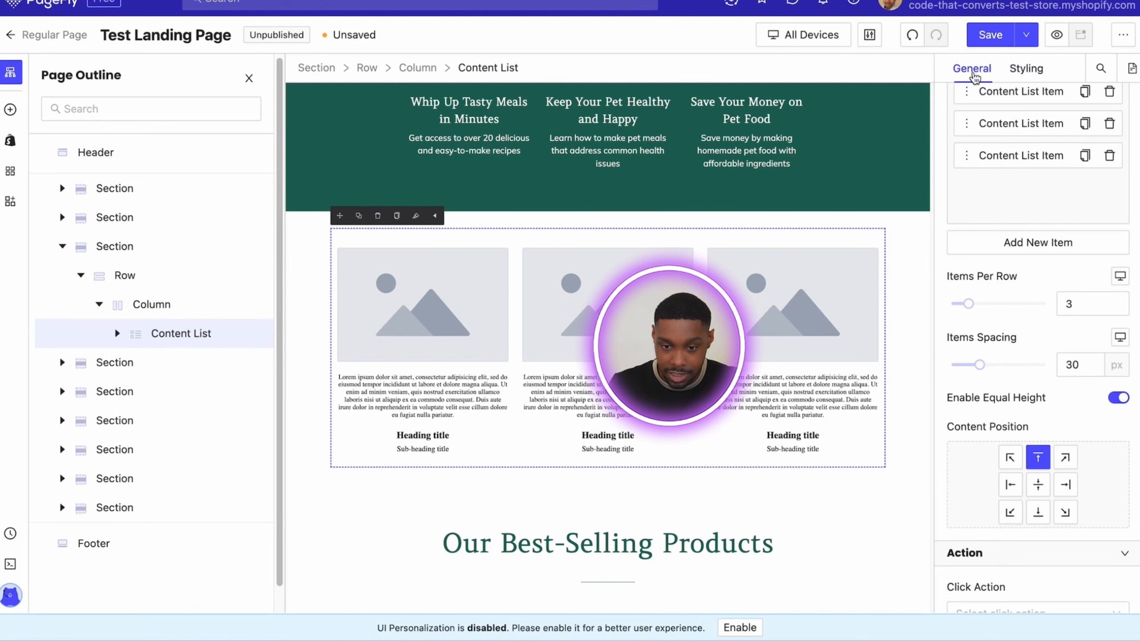
pyautogui.scroll(2, 992, 161)
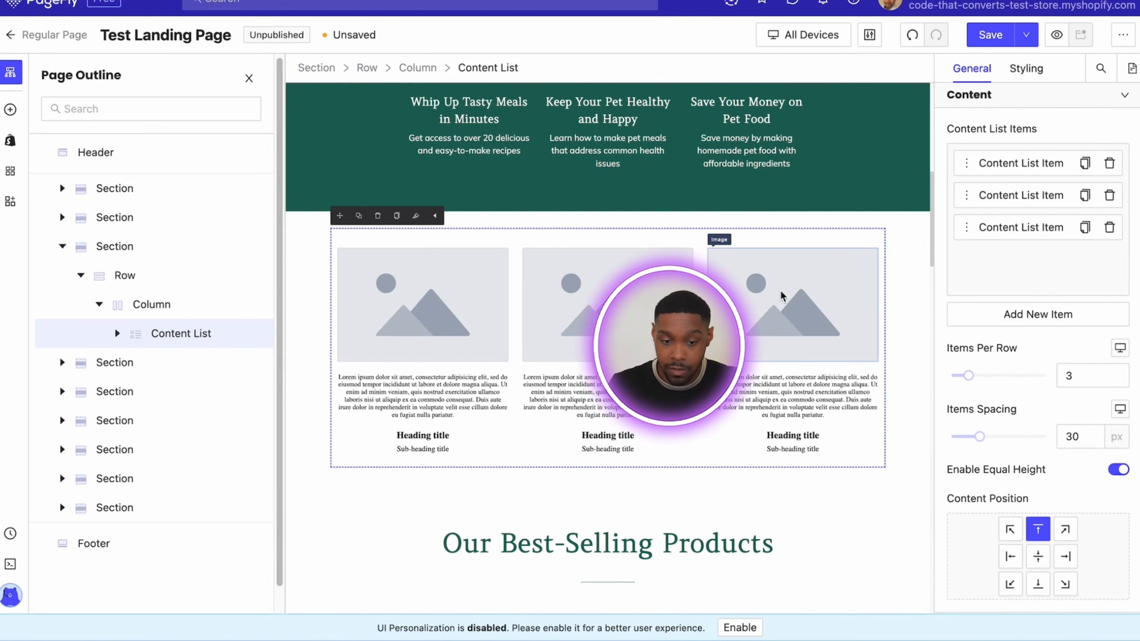
pyautogui.click(965, 228)
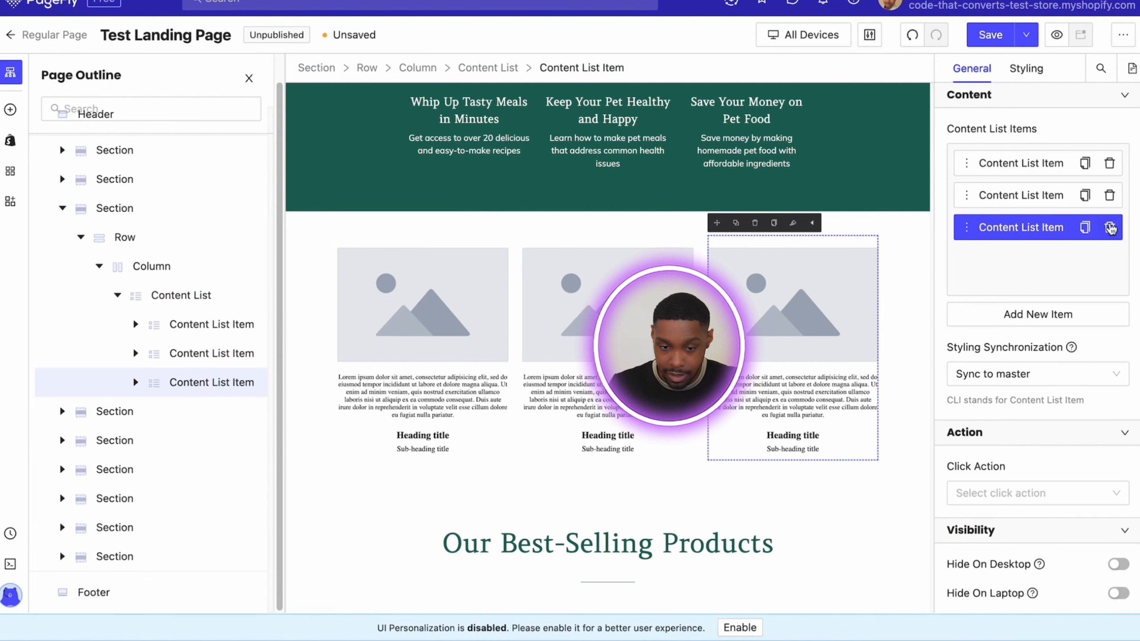
pyautogui.click(1110, 227)
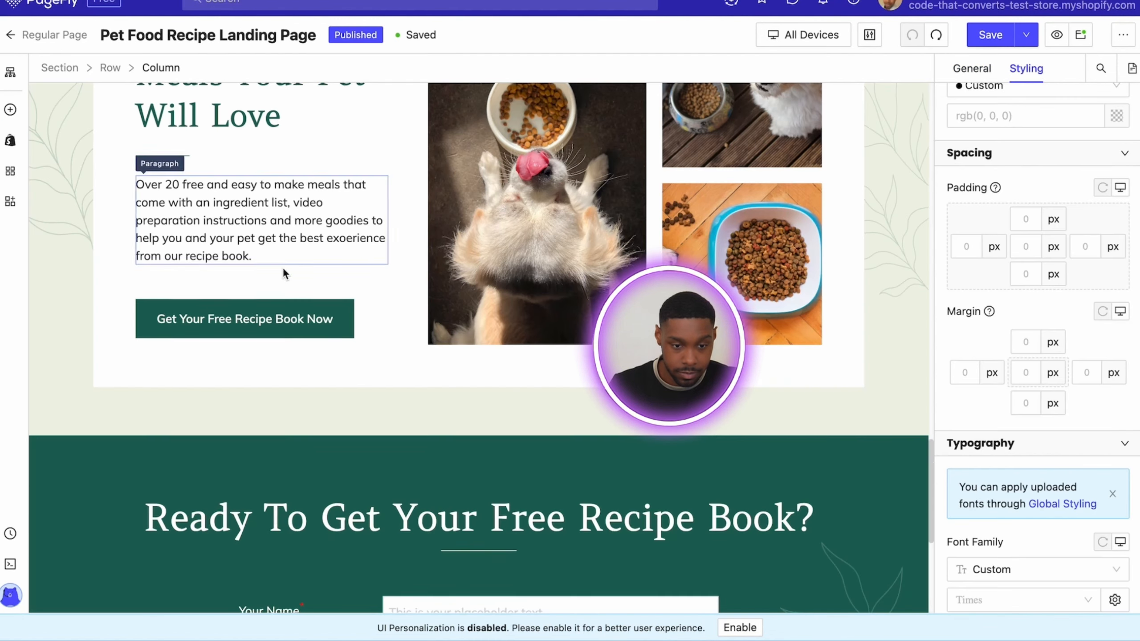
# Try the Content List with 2 items per row and with 1 item per row
pyautogui.scroll(15, 314, 283)
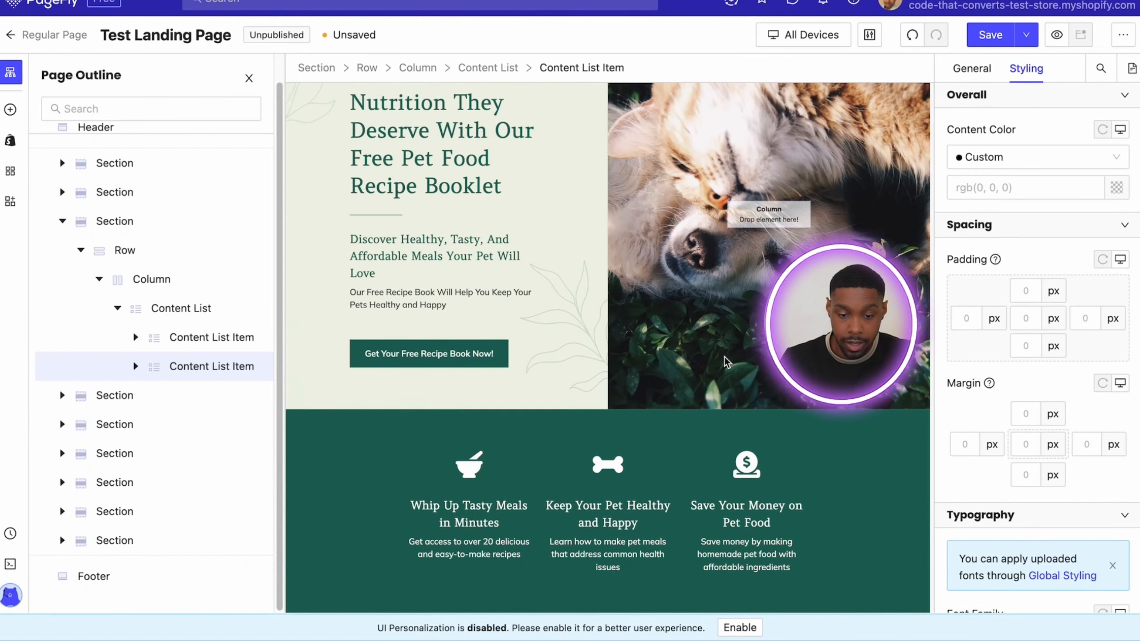
pyautogui.scroll(-10, 727, 362)
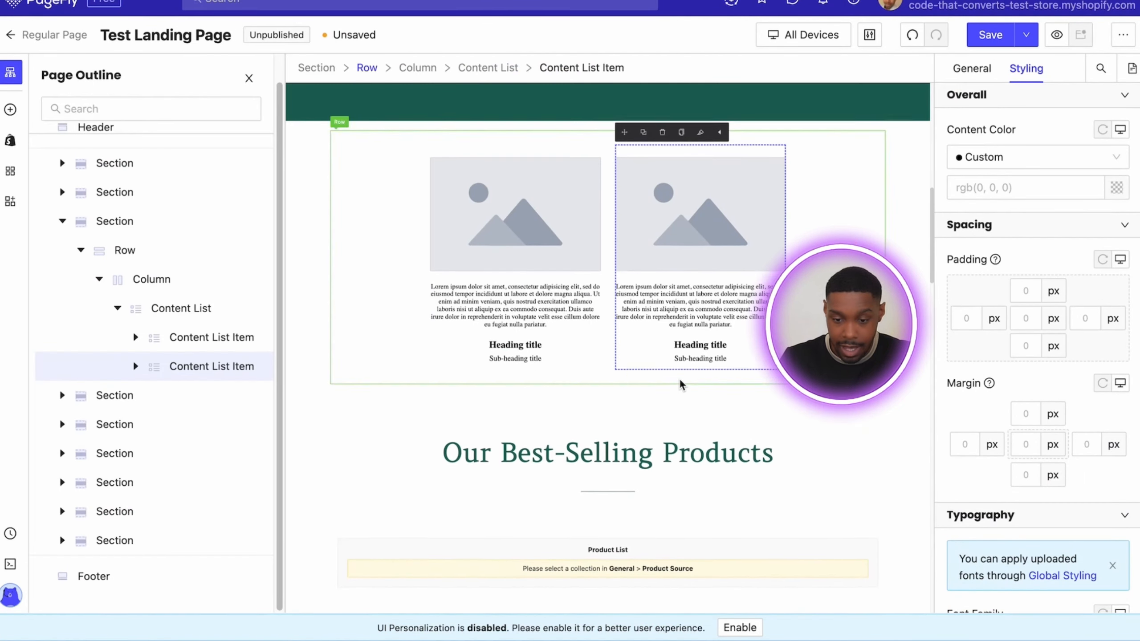
pyautogui.scroll(-1, 685, 382)
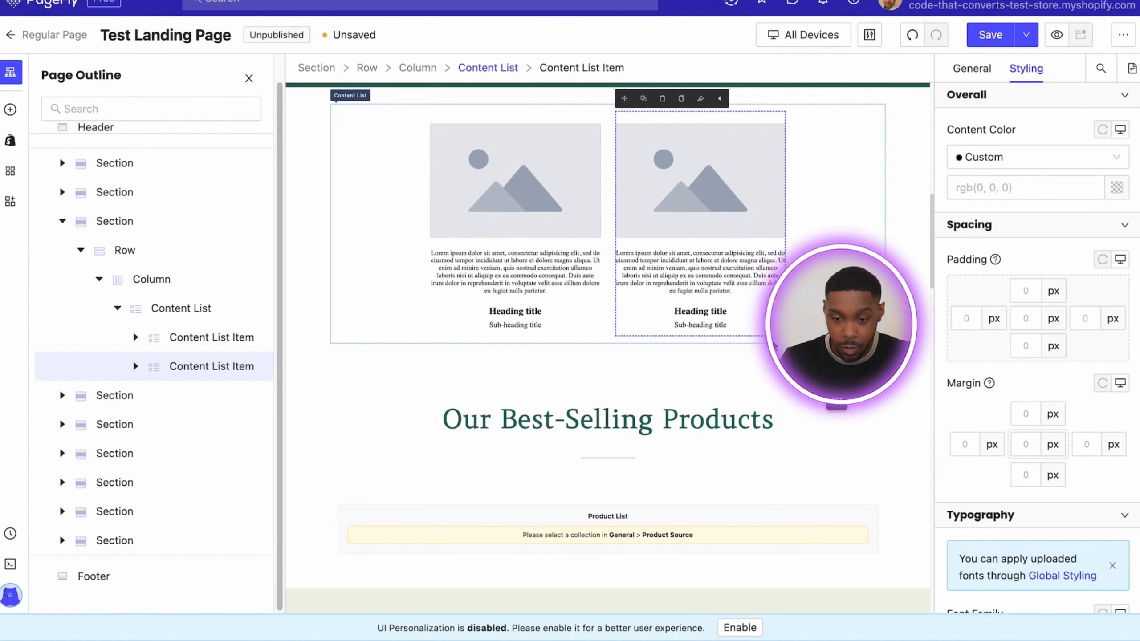
pyautogui.scroll(-10, 990, 351)
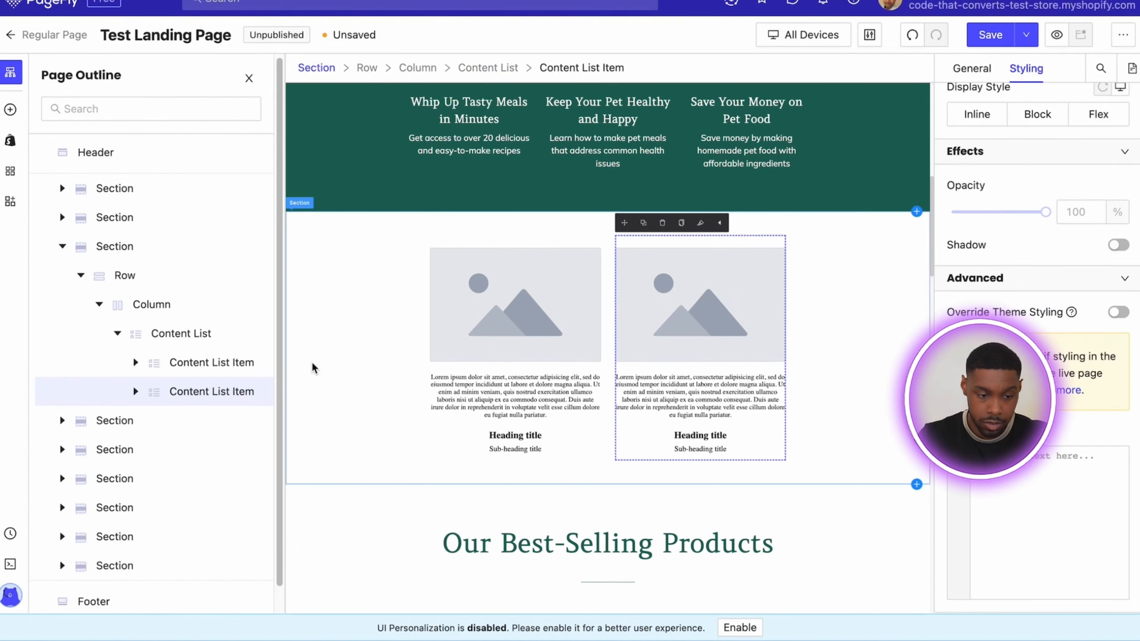
pyautogui.click(182, 333)
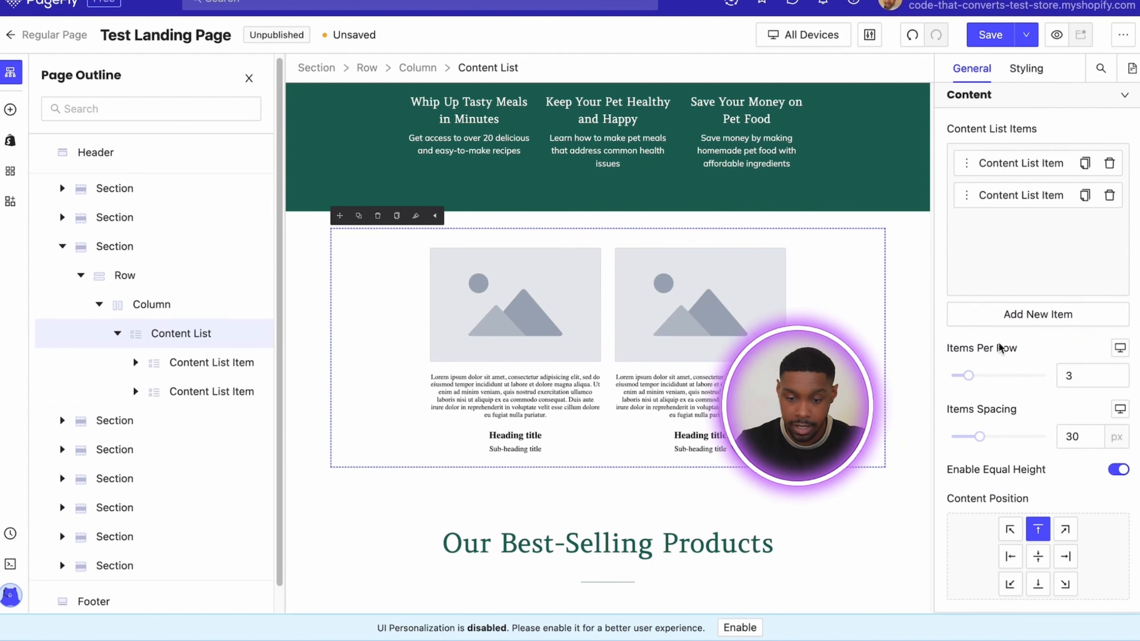
pyautogui.moveTo(949, 348); pyautogui.dragTo(1018, 361)
pyautogui.click(969, 349)
pyautogui.click(1110, 377)
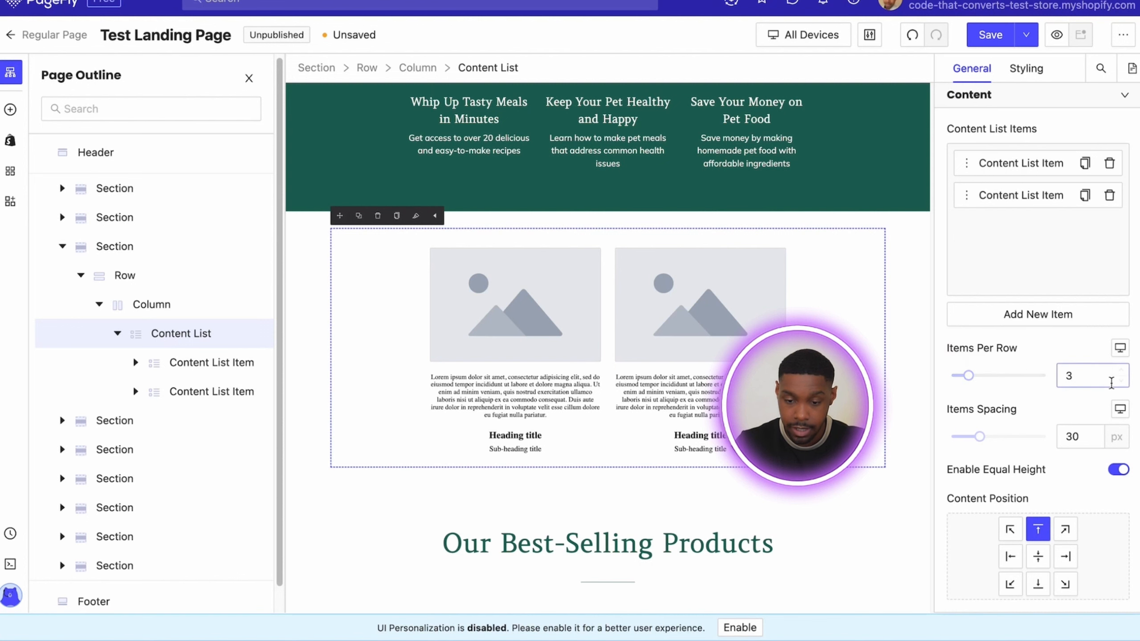
pyautogui.press('BackSpace')
pyautogui.write('2')
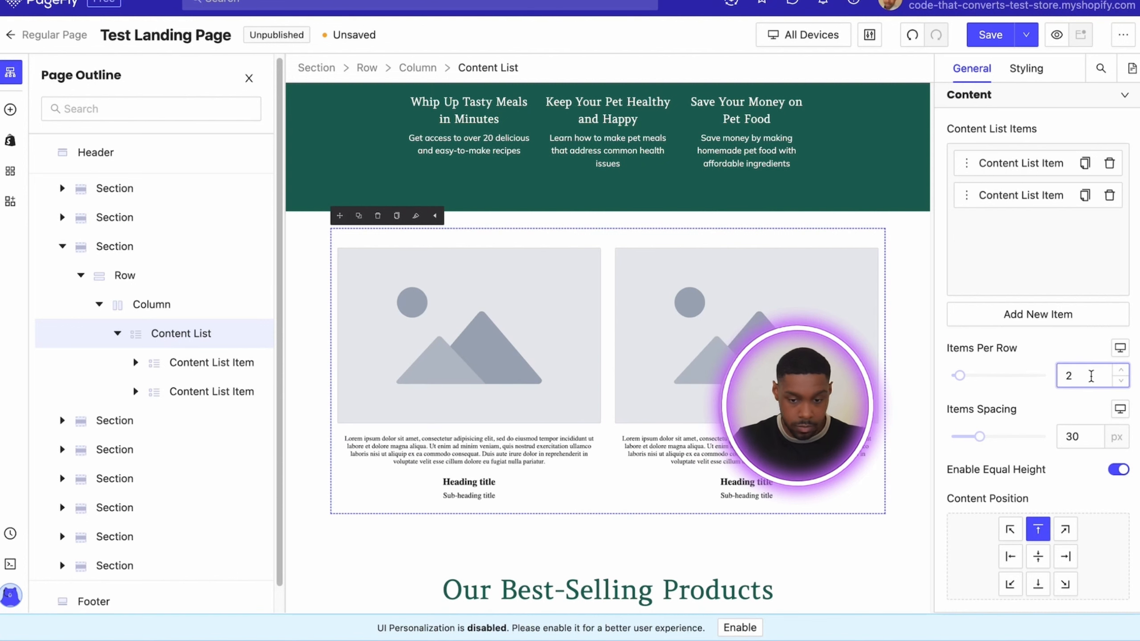
pyautogui.press('BackSpace')
pyautogui.write('1')
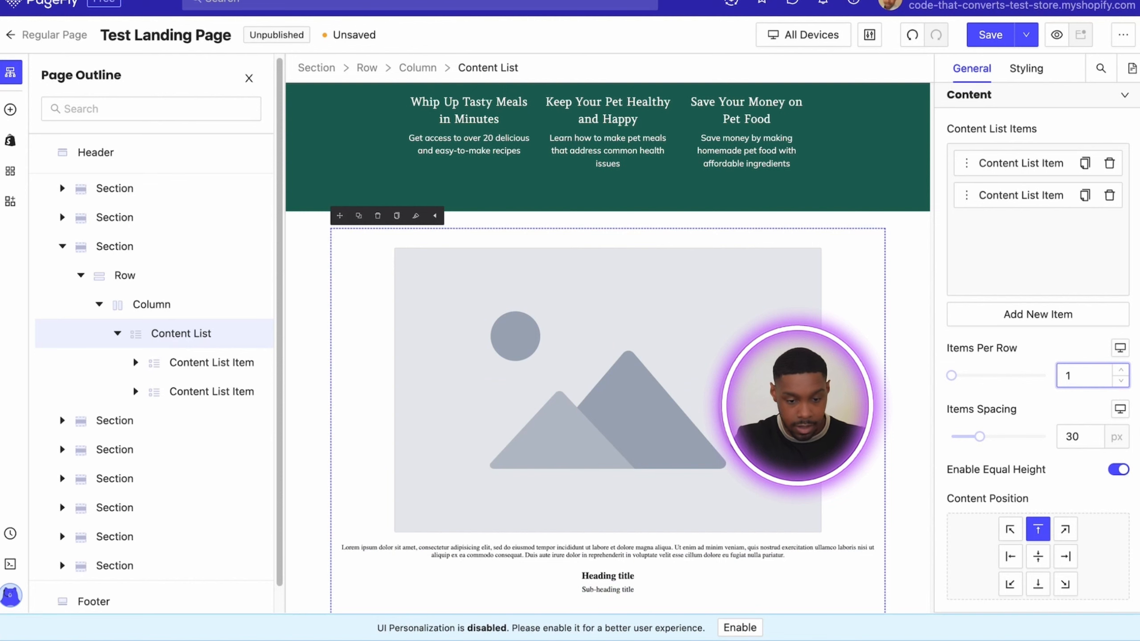
# Set the Content List to 2 items per row and use the running white dog photo as the first item's image
pyautogui.write('2')
pyautogui.scroll(-2, 445, 331)
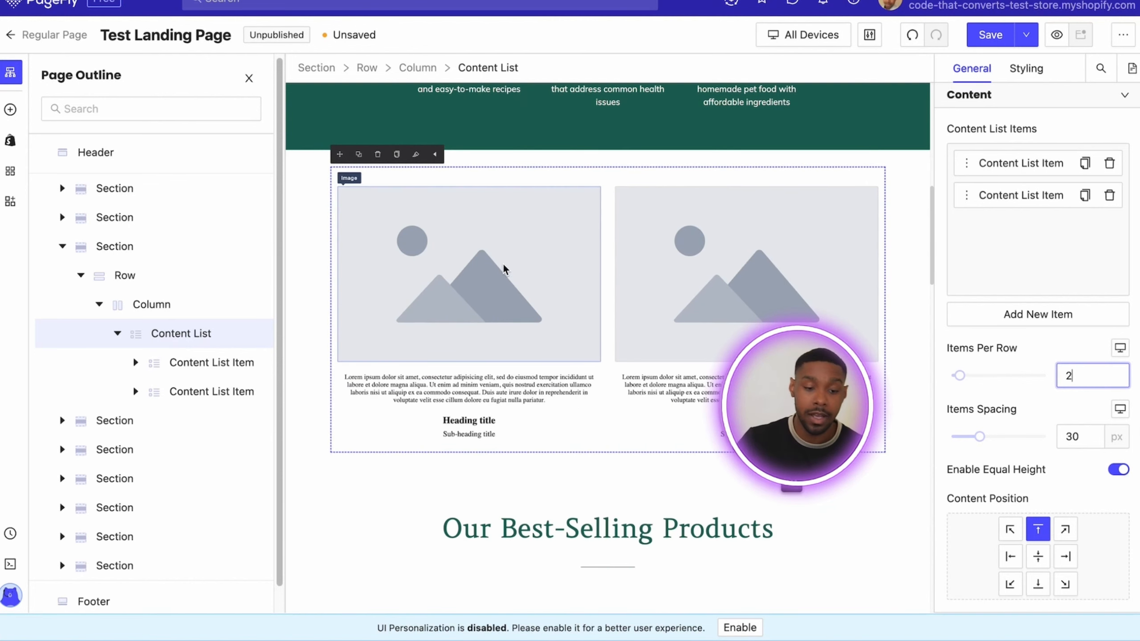
pyautogui.click(505, 289)
pyautogui.click(1038, 155)
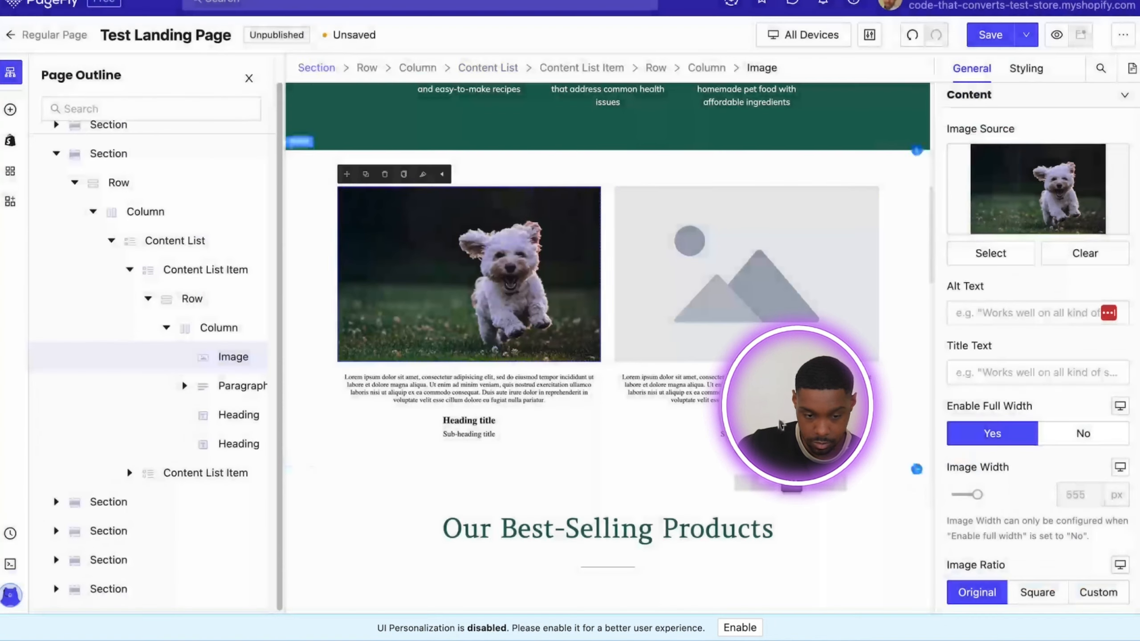
# Compare the styling of the first item's paragraph with the paragraph under "Whip Up Tasty Meals in Minutes", including margins and typography
pyautogui.click(479, 390)
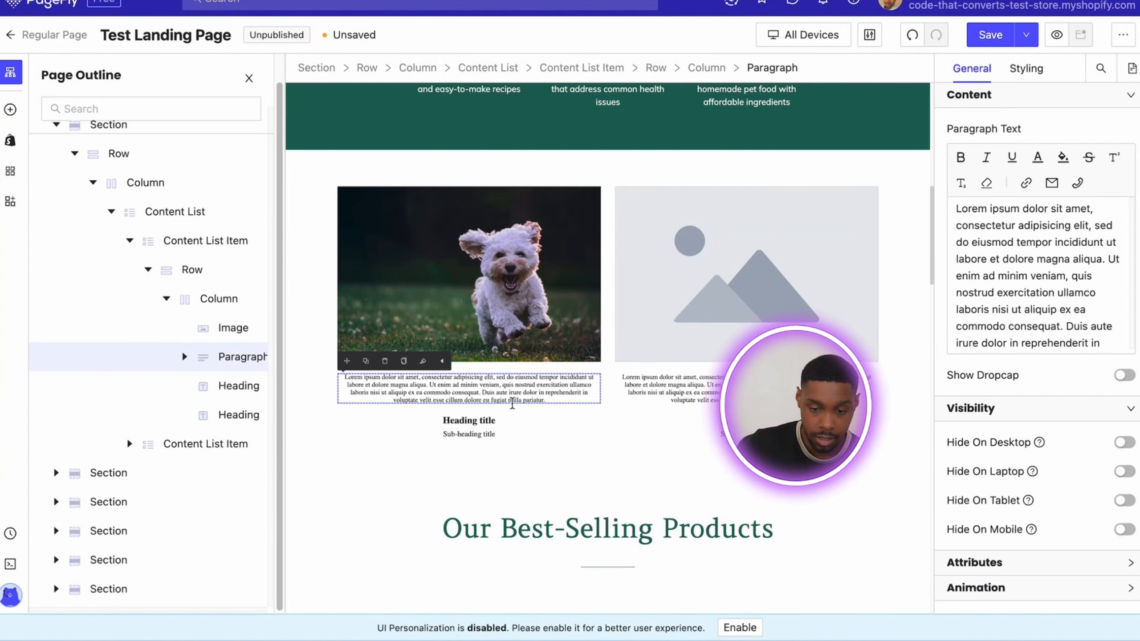
pyautogui.scroll(-2, 1055, 278)
pyautogui.scroll(2, 1055, 277)
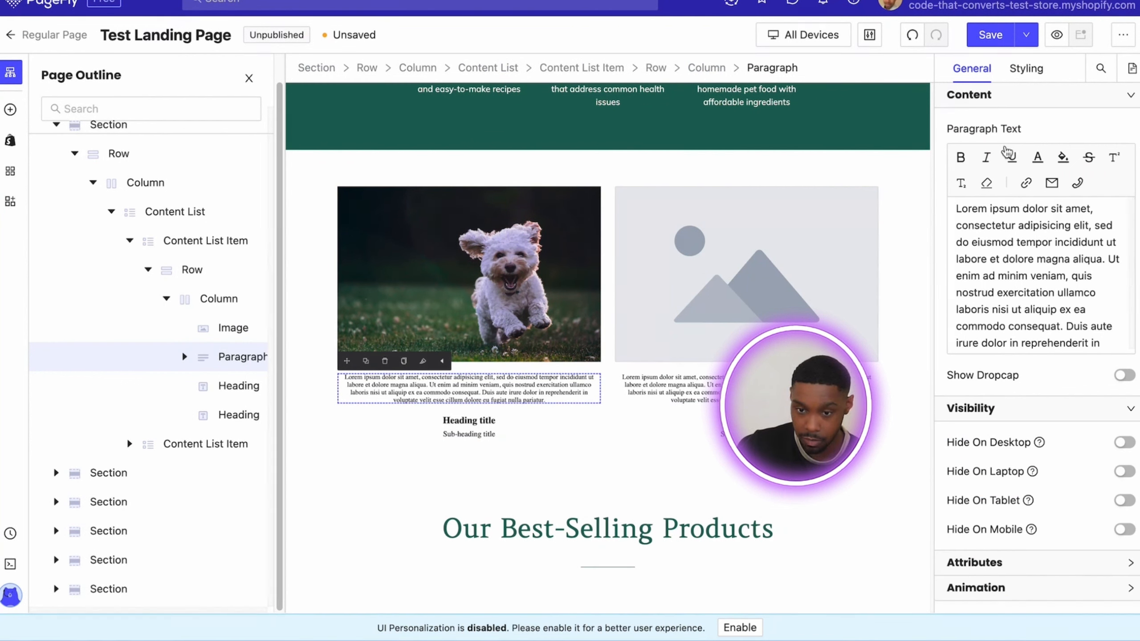
pyautogui.click(1026, 72)
pyautogui.scroll(5, 508, 394)
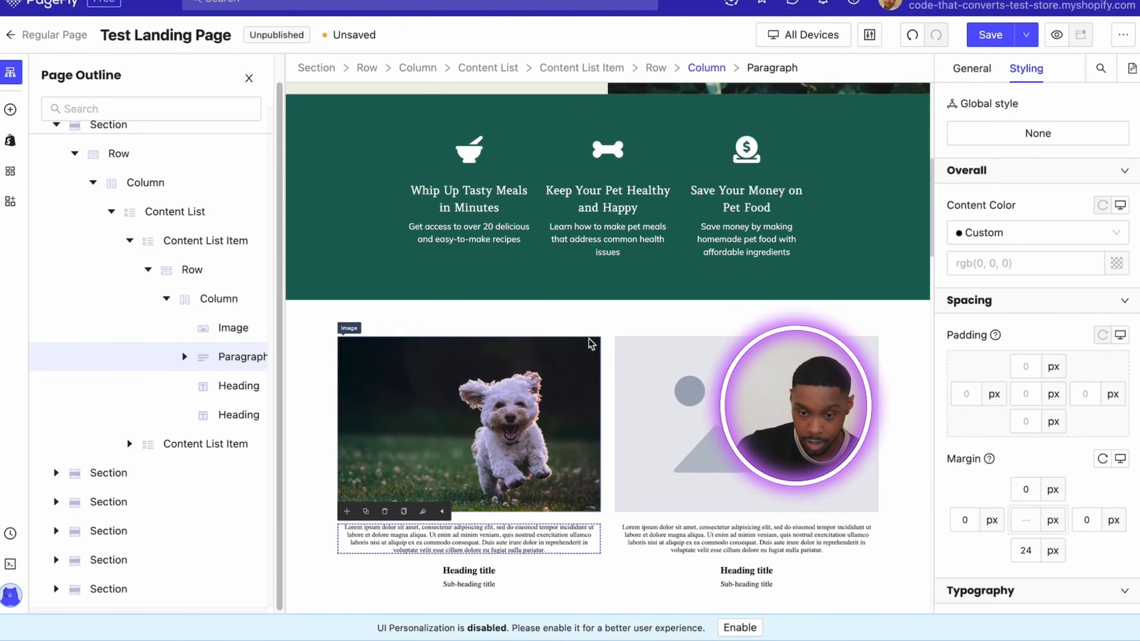
pyautogui.click(479, 326)
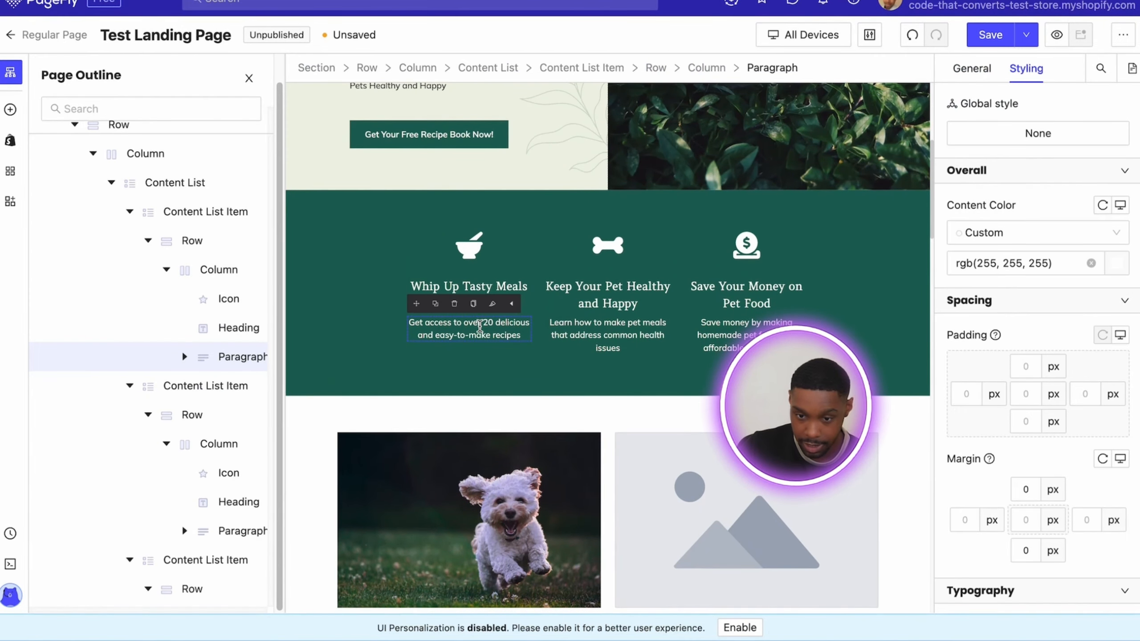
pyautogui.scroll(-6, 1058, 342)
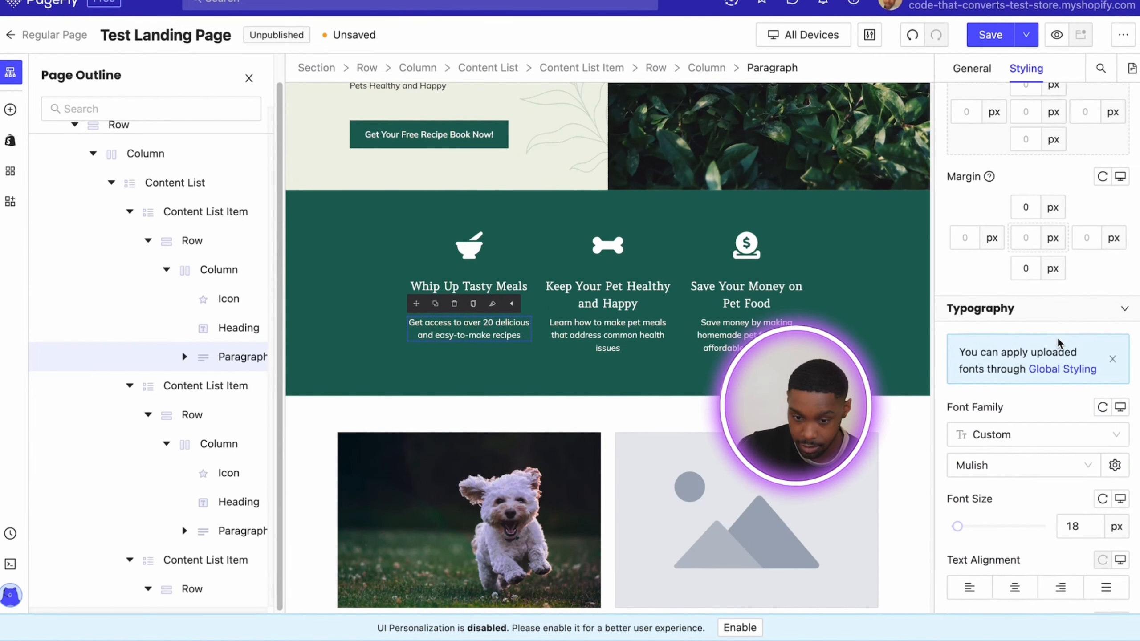
pyautogui.scroll(-2, 1058, 341)
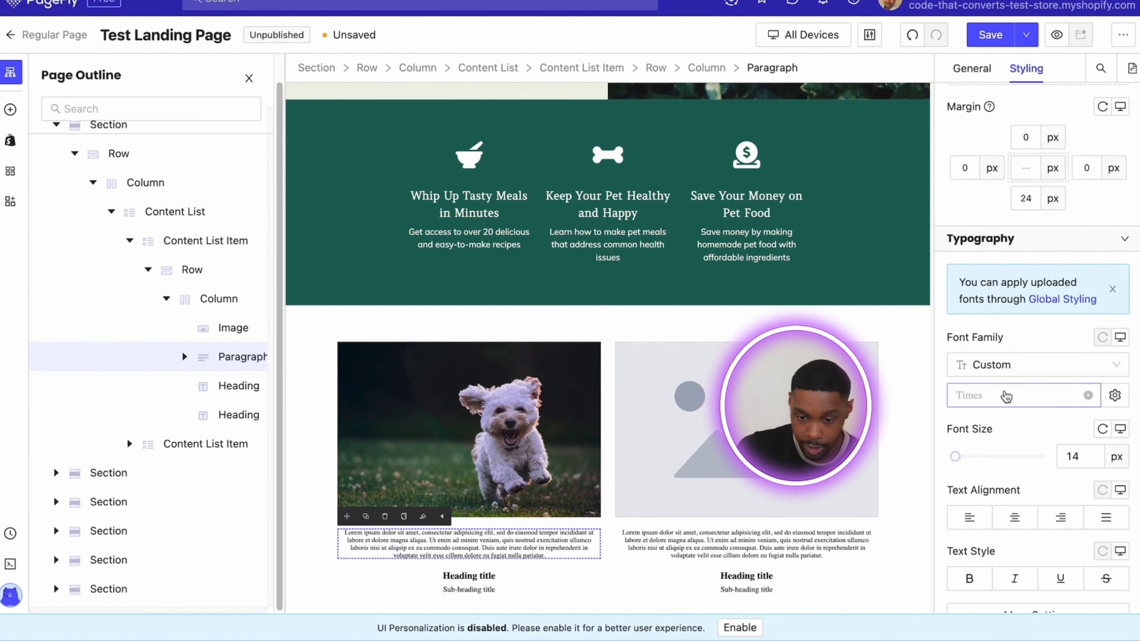
# Set the font family of the paragraph beneath the dog photo to Font Family 1
pyautogui.click(1015, 394)
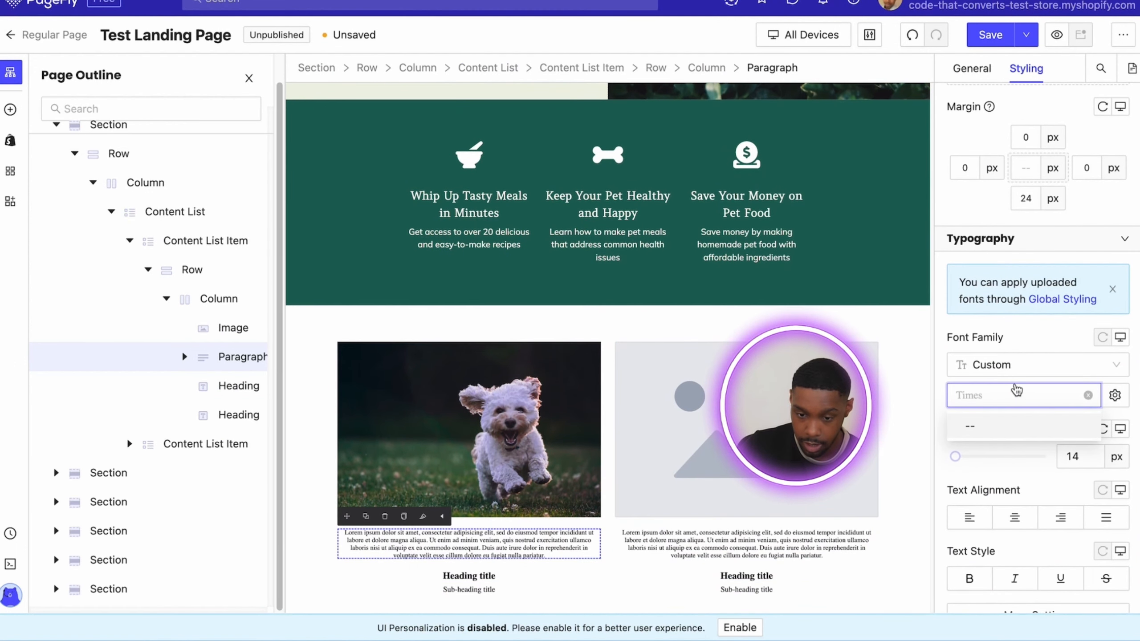
pyautogui.click(999, 417)
pyautogui.click(997, 402)
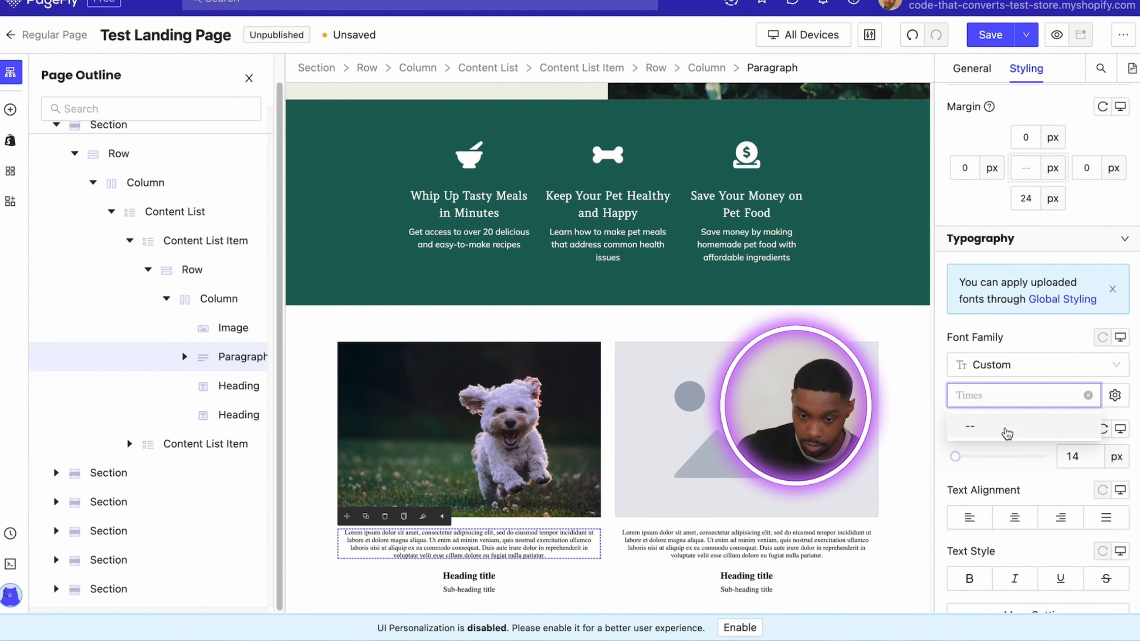
pyautogui.click(1007, 432)
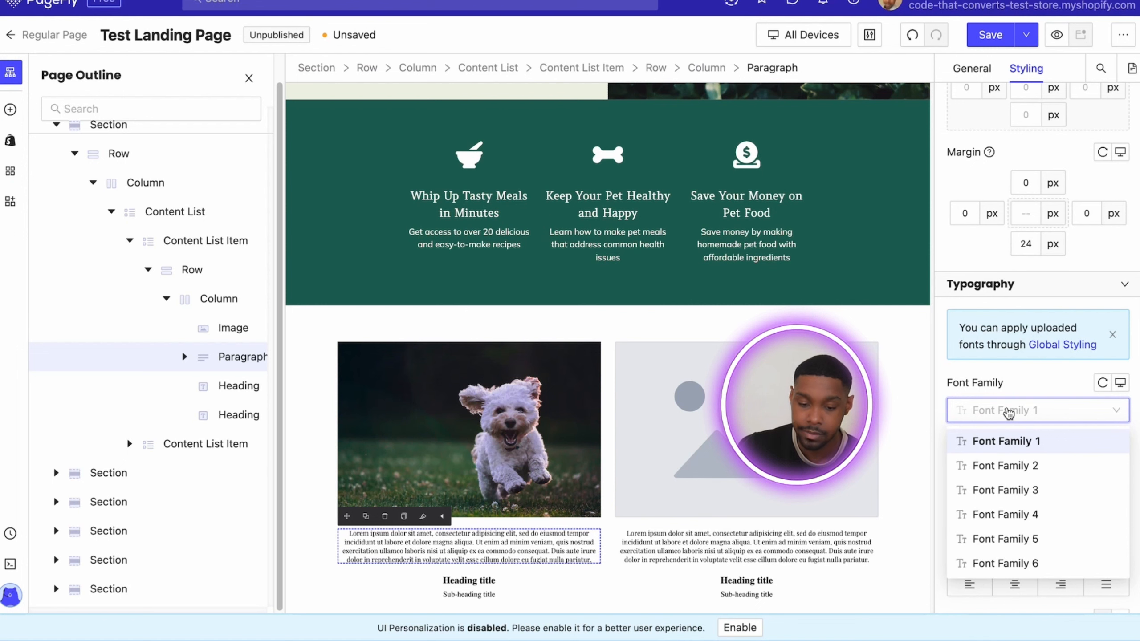
# Compare the test page's hero and remaining template sections with the finished Pet Food Recipe Landing Page
pyautogui.scroll(8, 745, 263)
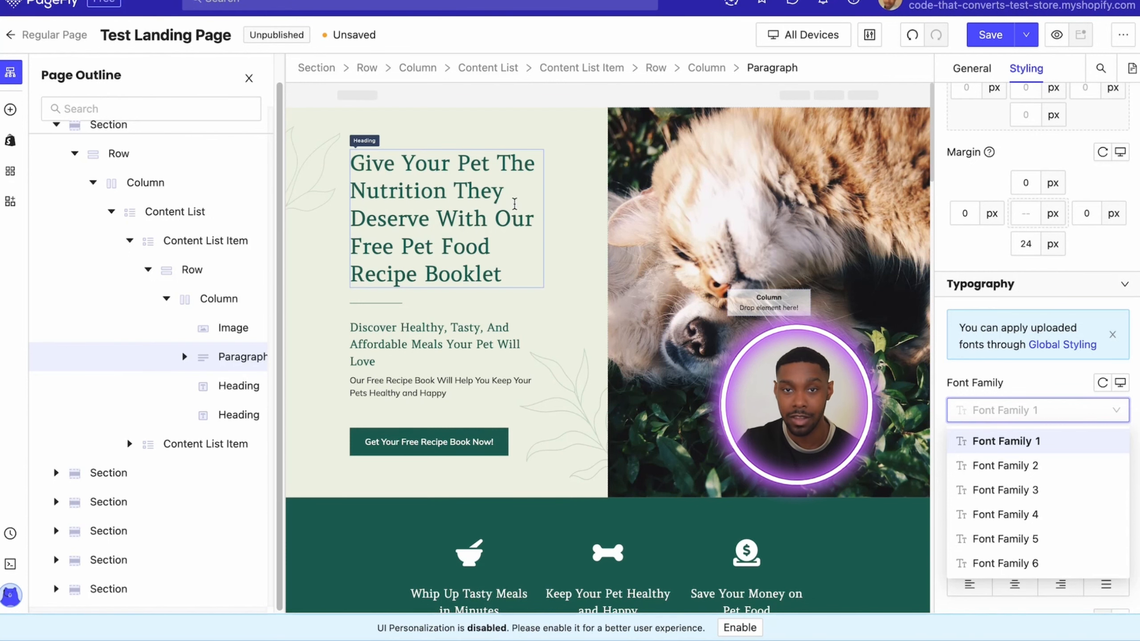
pyautogui.scroll(-3, 513, 201)
pyautogui.scroll(3, 477, 166)
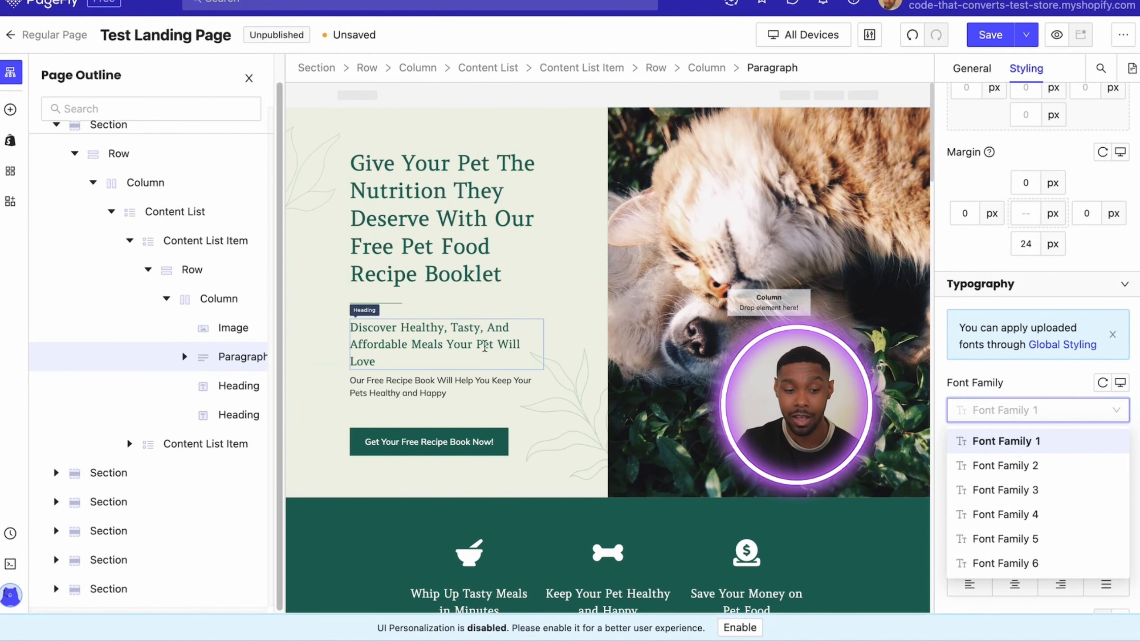
pyautogui.scroll(-15, 457, 395)
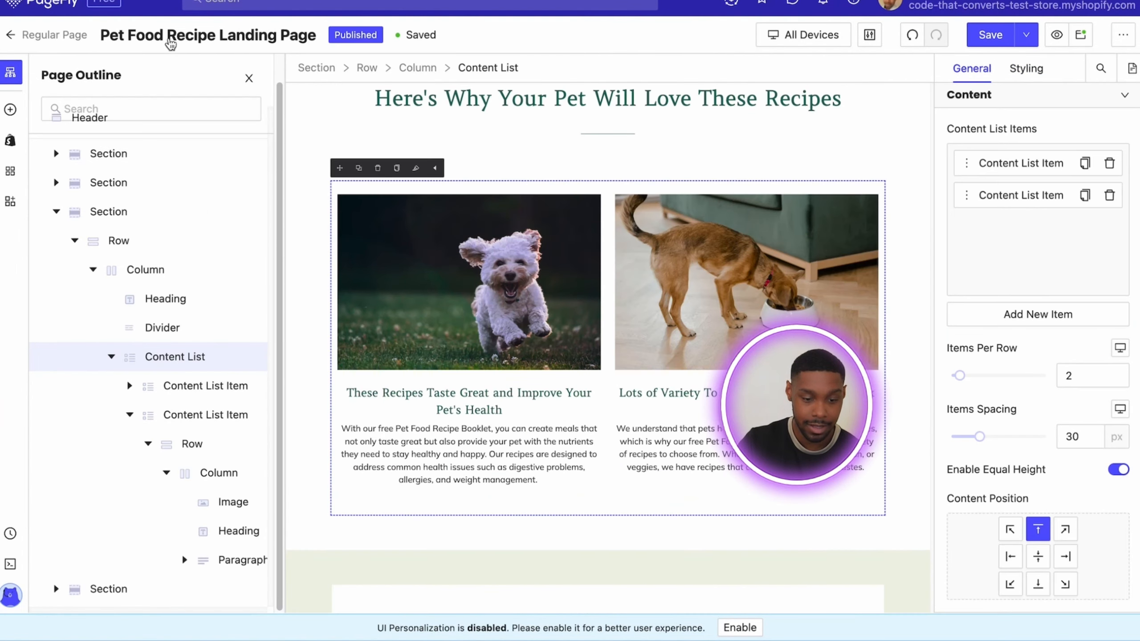
pyautogui.scroll(-5, 529, 336)
pyautogui.scroll(3, 529, 336)
pyautogui.scroll(-1, 529, 335)
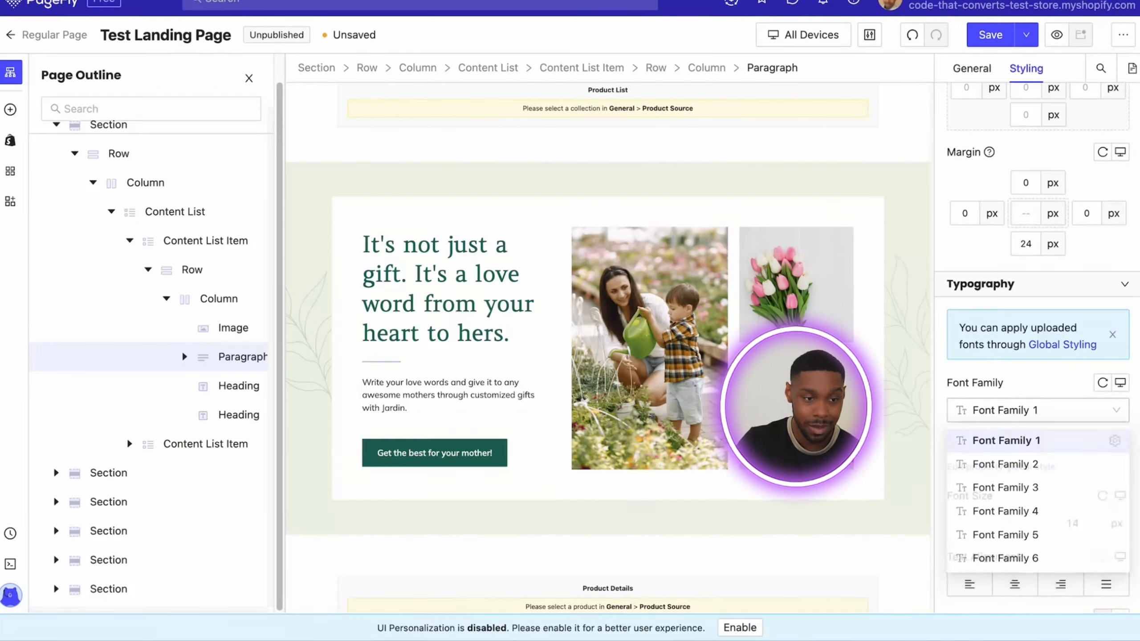
pyautogui.scroll(-5, 484, 389)
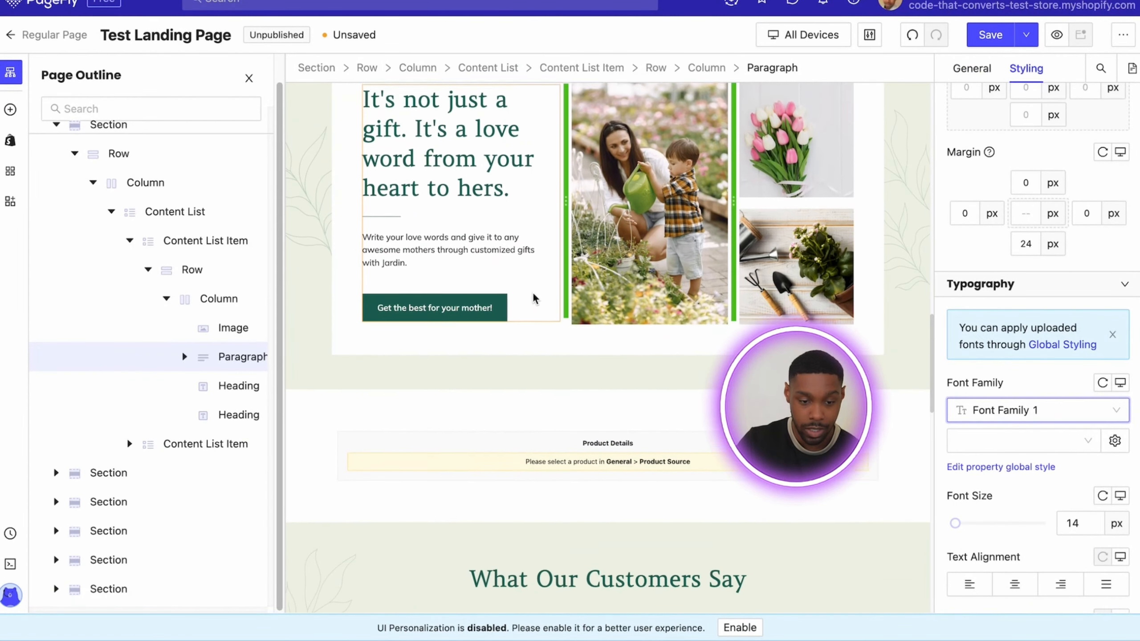
pyautogui.scroll(5, 602, 256)
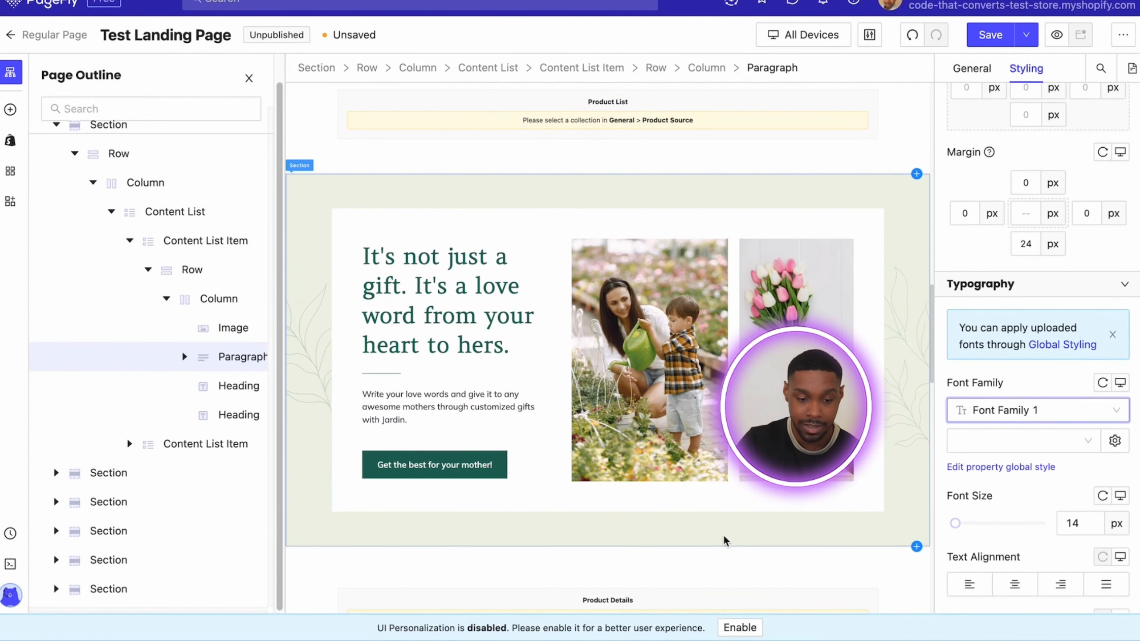
pyautogui.scroll(-3, 470, 415)
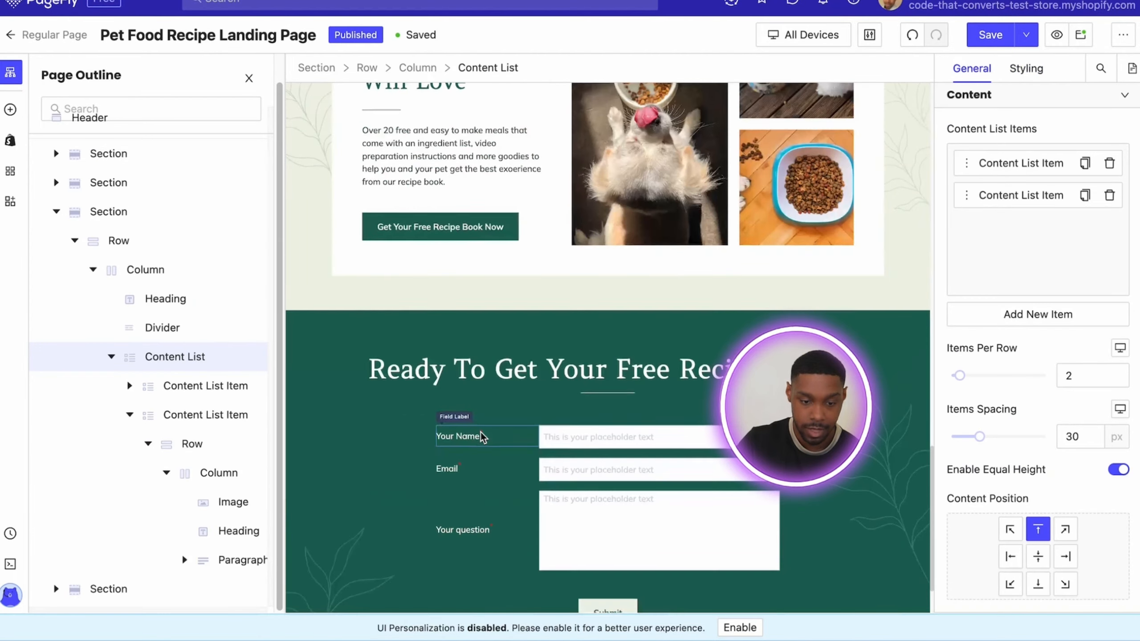
pyautogui.scroll(3, 482, 437)
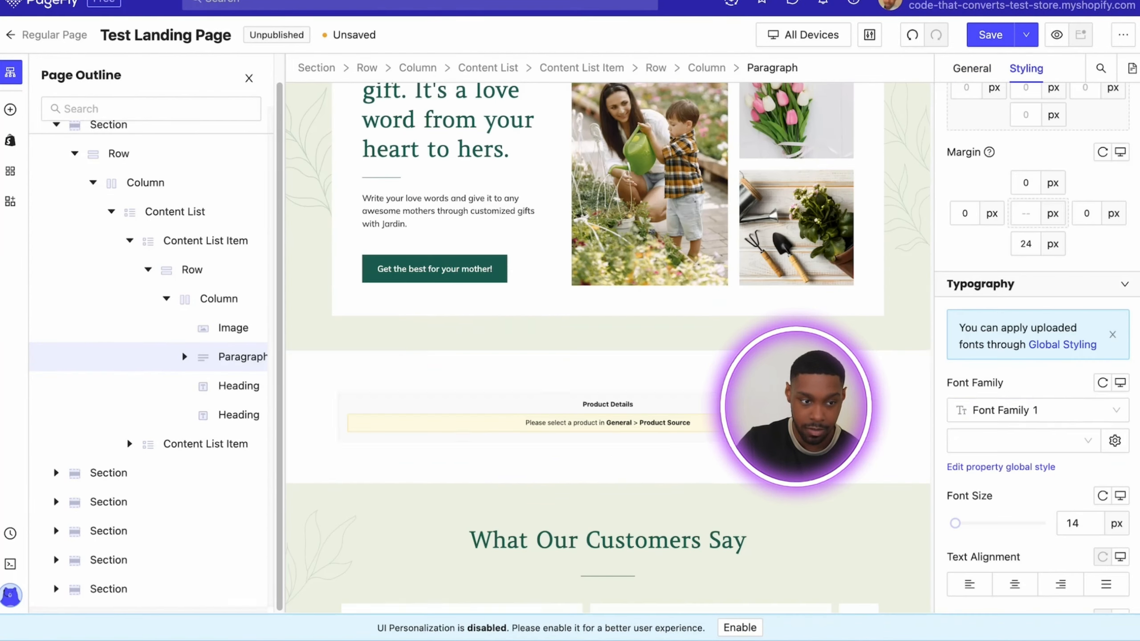
pyautogui.scroll(-10, 608, 267)
pyautogui.scroll(4, 608, 267)
pyautogui.scroll(-5, 608, 315)
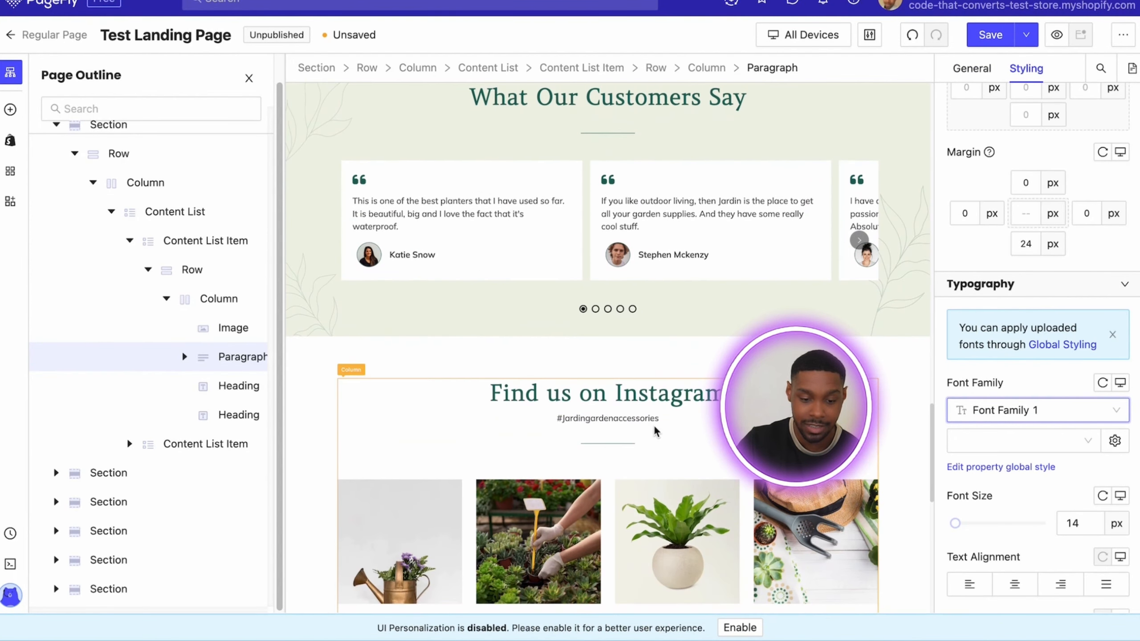
# Delete the "What Our Customers Say" testimonial section from the test page
pyautogui.scroll(8, 463, 231)
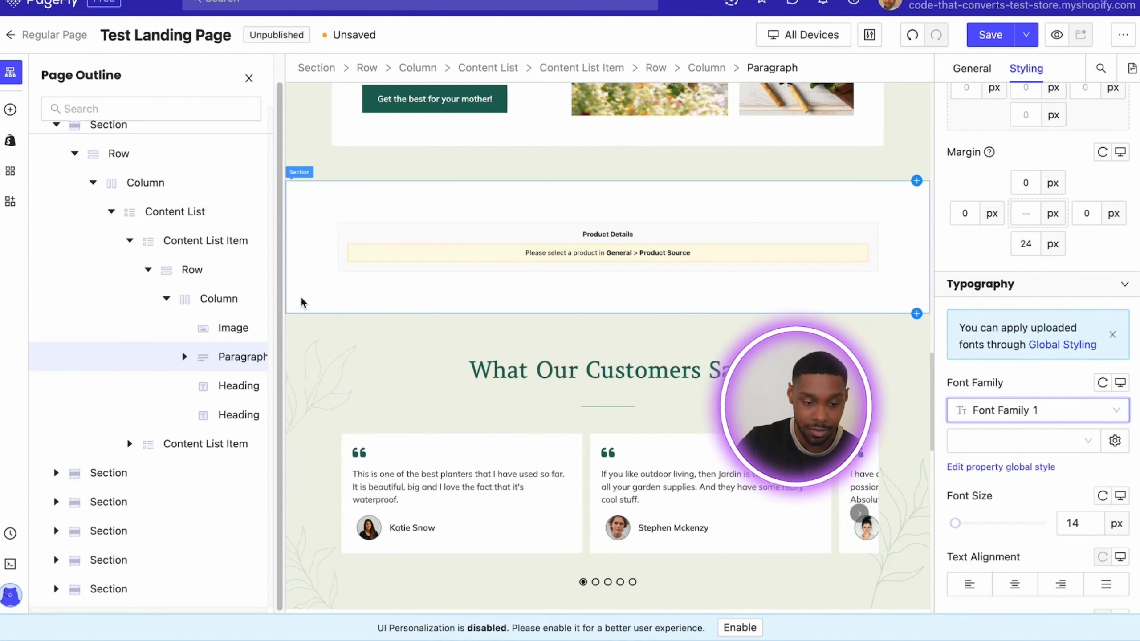
pyautogui.click(296, 359)
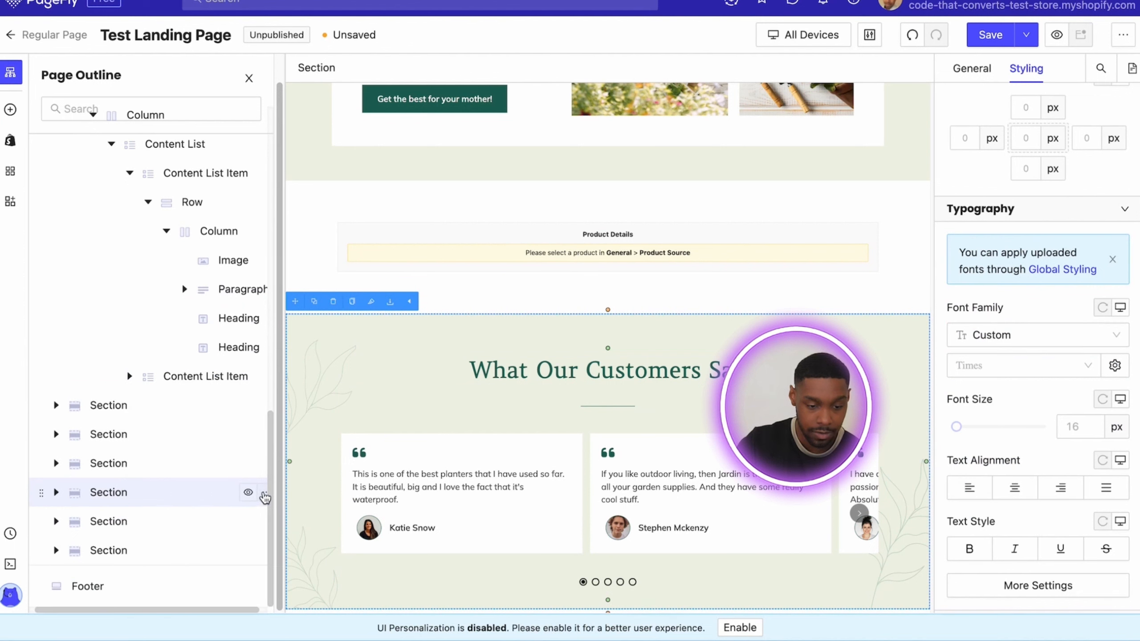
pyautogui.click(266, 493)
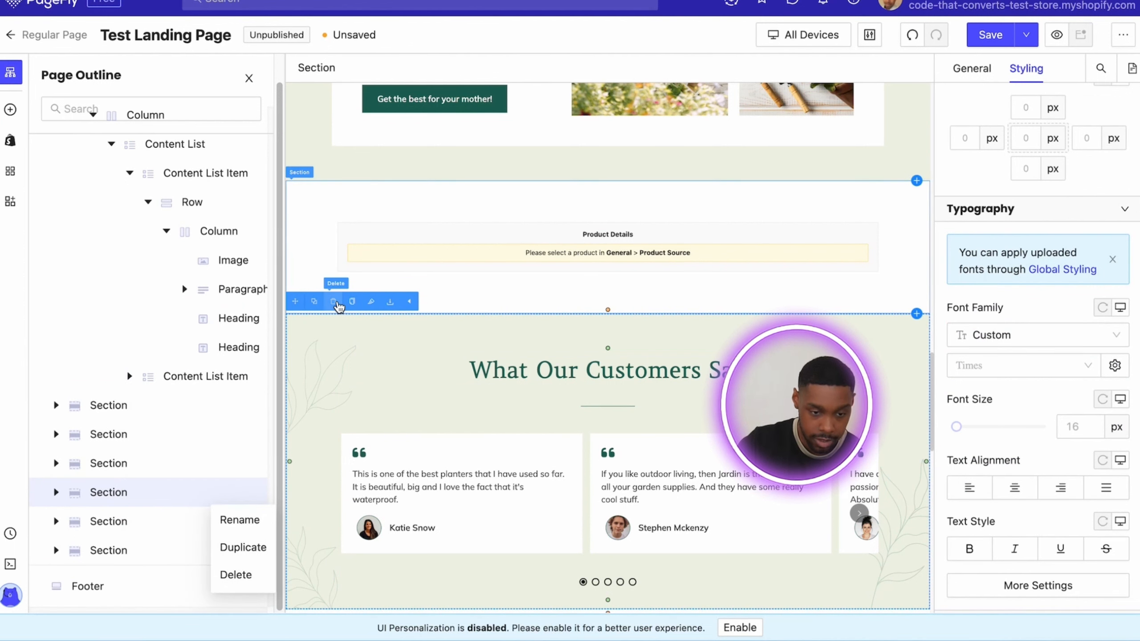
pyautogui.click(334, 301)
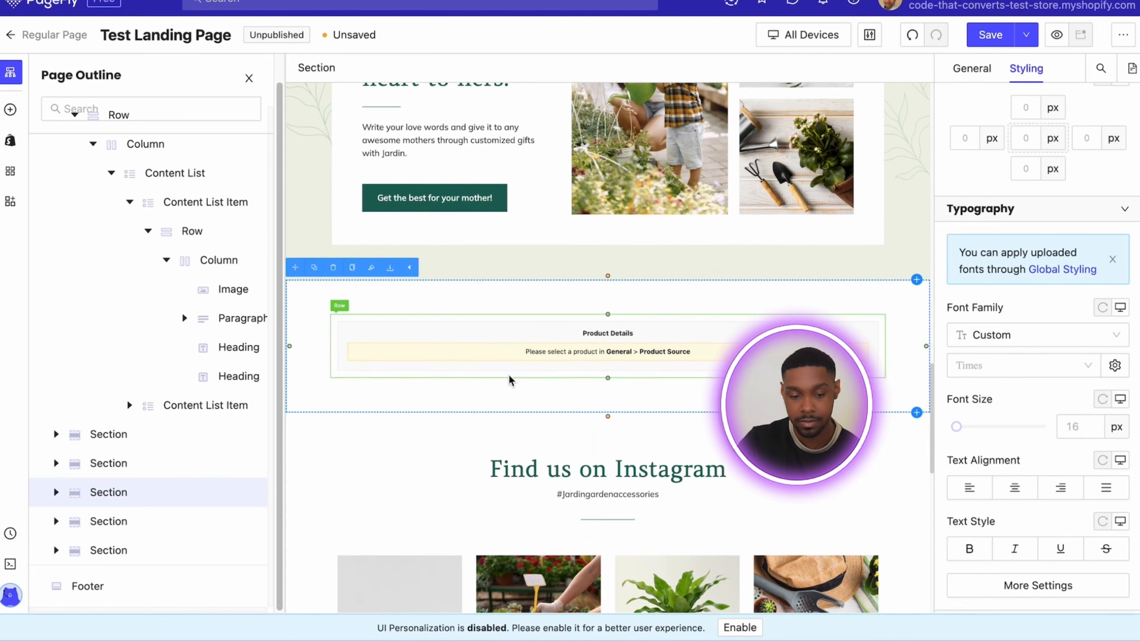
# Delete the Product Details section and the "Find us on Instagram" section from the test page
pyautogui.scroll(4, 462, 355)
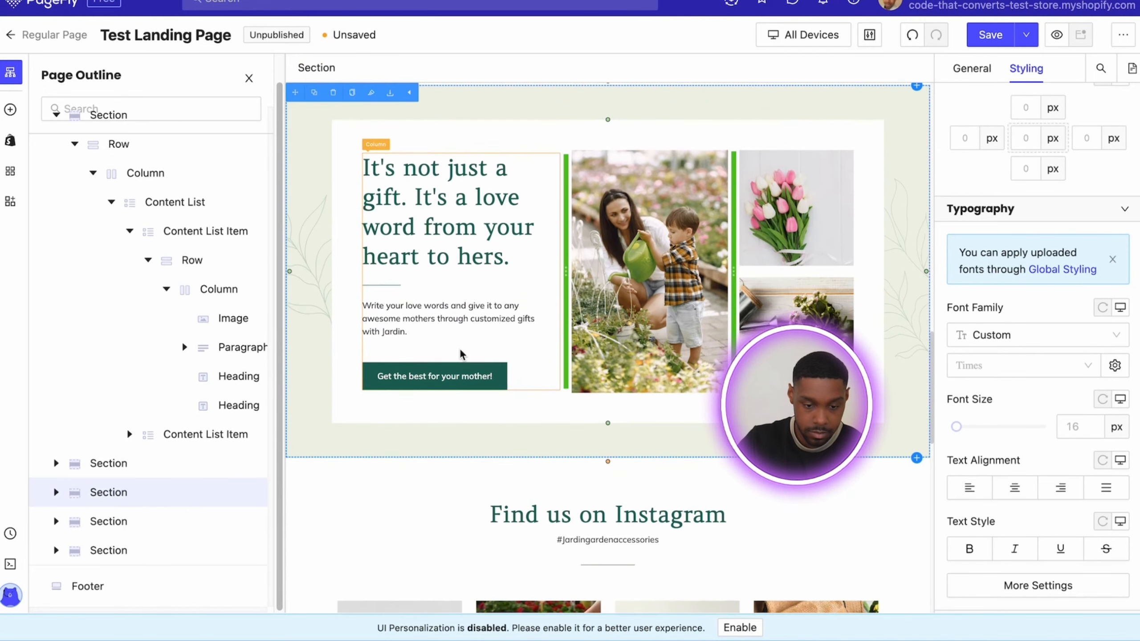
pyautogui.scroll(-4, 462, 355)
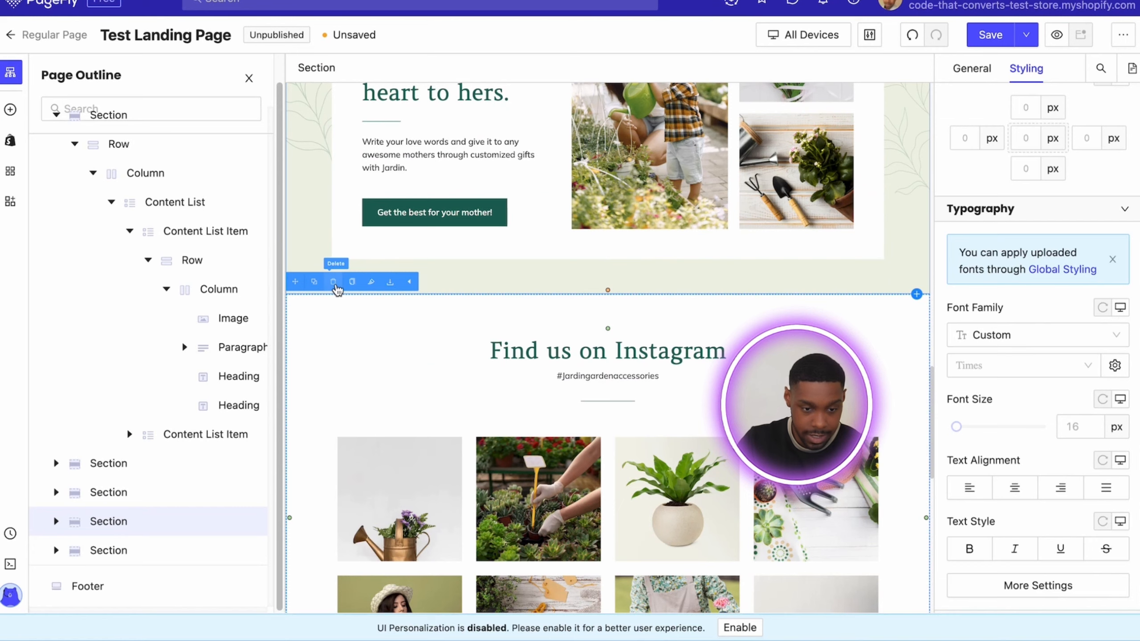
pyautogui.click(335, 284)
pyautogui.scroll(-5, 499, 392)
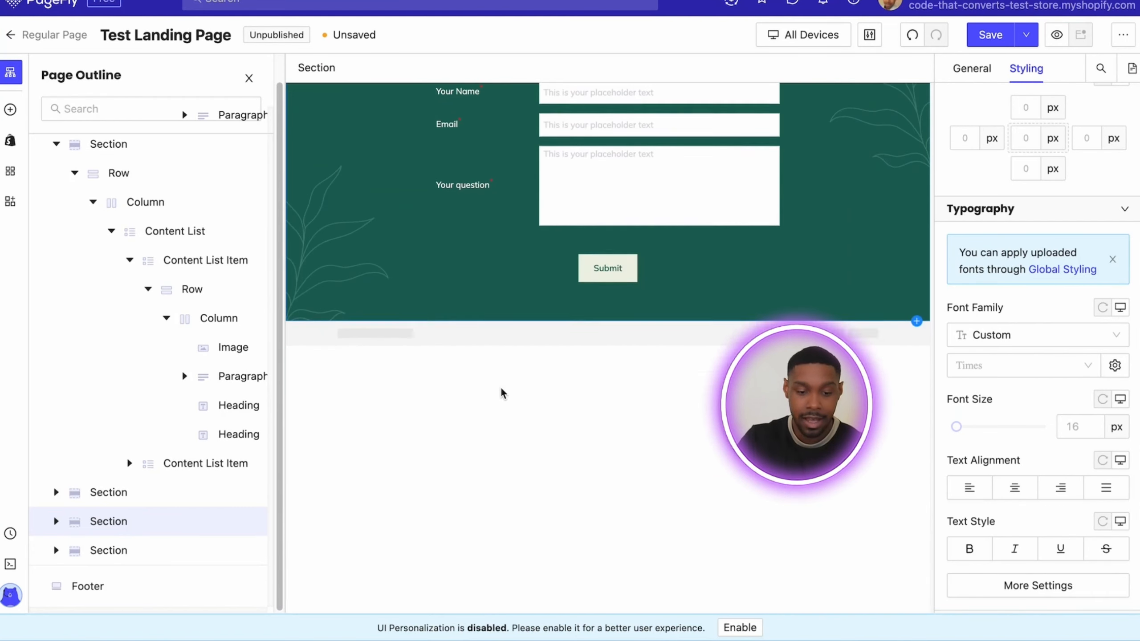
# Review the finished page's recipe book sign-up form and browse the extra third-party applications, such as the email marketing ones
pyautogui.scroll(8, 502, 393)
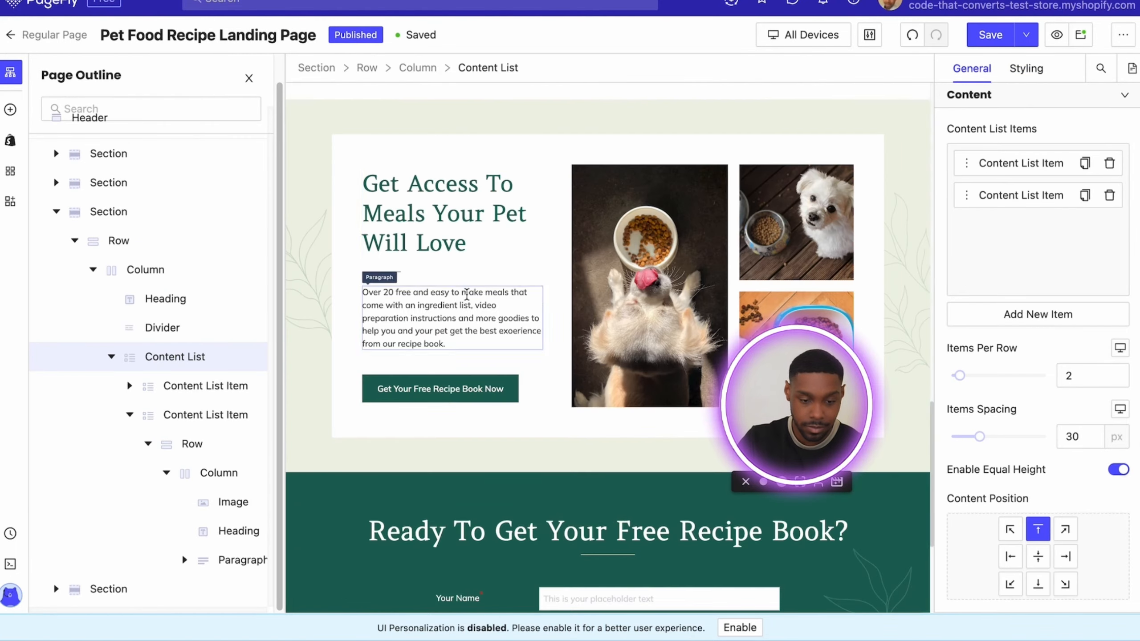
pyautogui.scroll(-5, 623, 405)
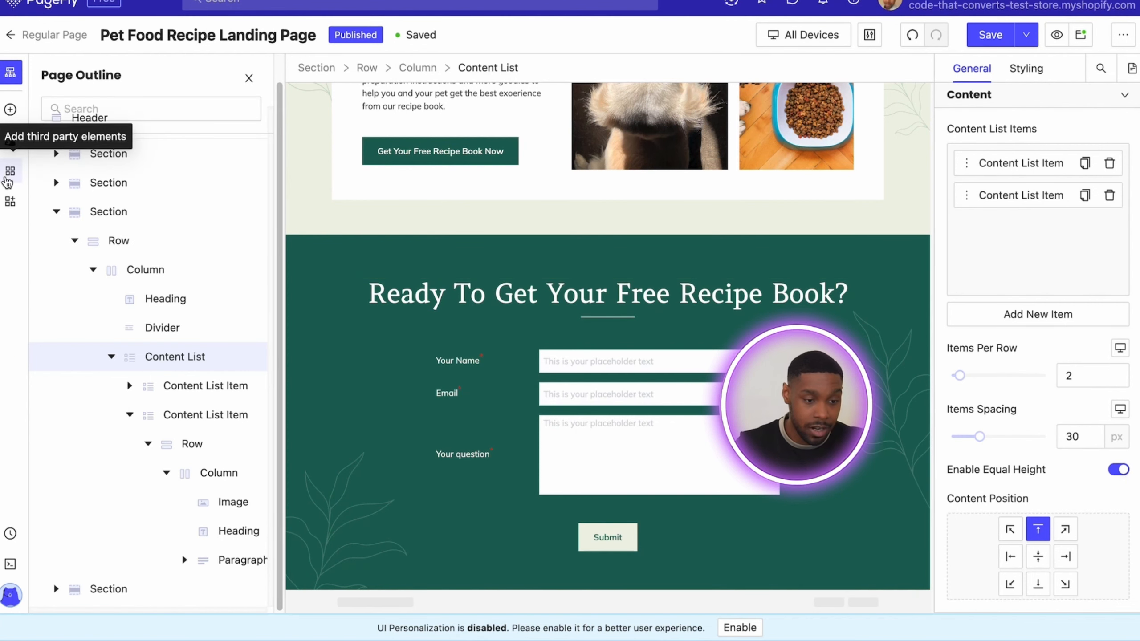
pyautogui.click(7, 180)
pyautogui.click(7, 180)
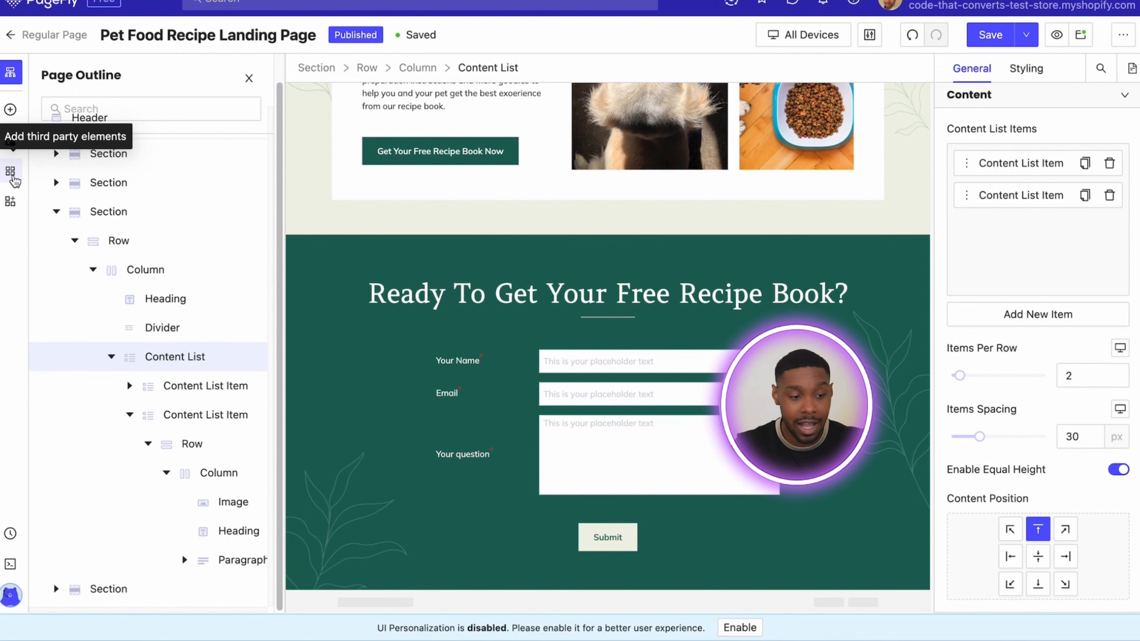
pyautogui.click(9, 202)
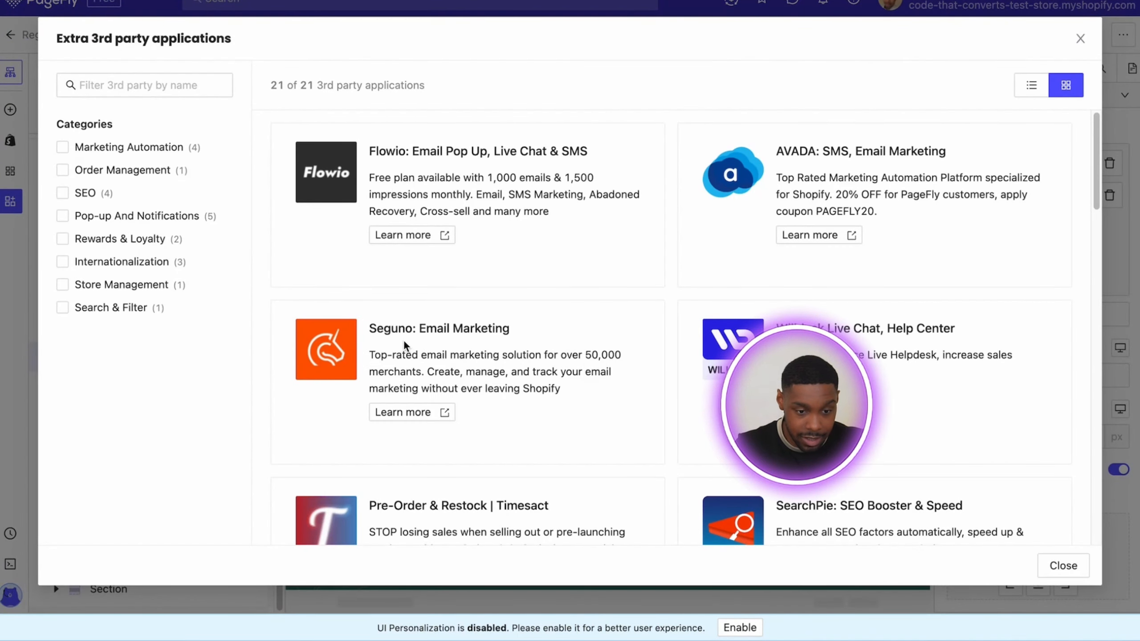
pyautogui.scroll(-1, 617, 324)
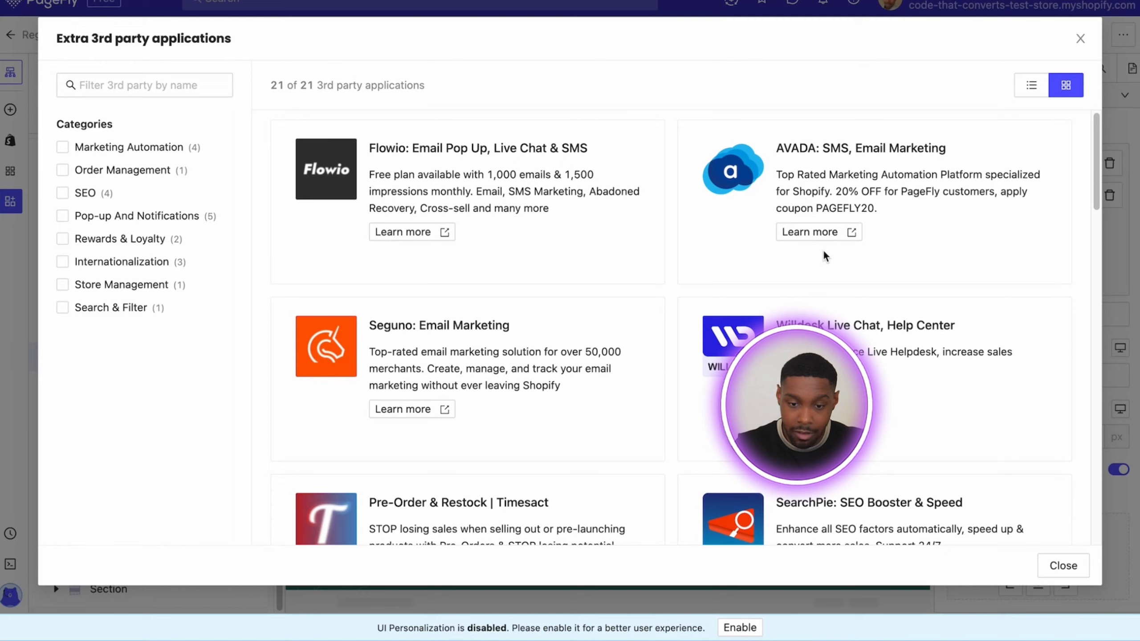
pyautogui.scroll(-8, 763, 256)
pyautogui.scroll(-3, 825, 261)
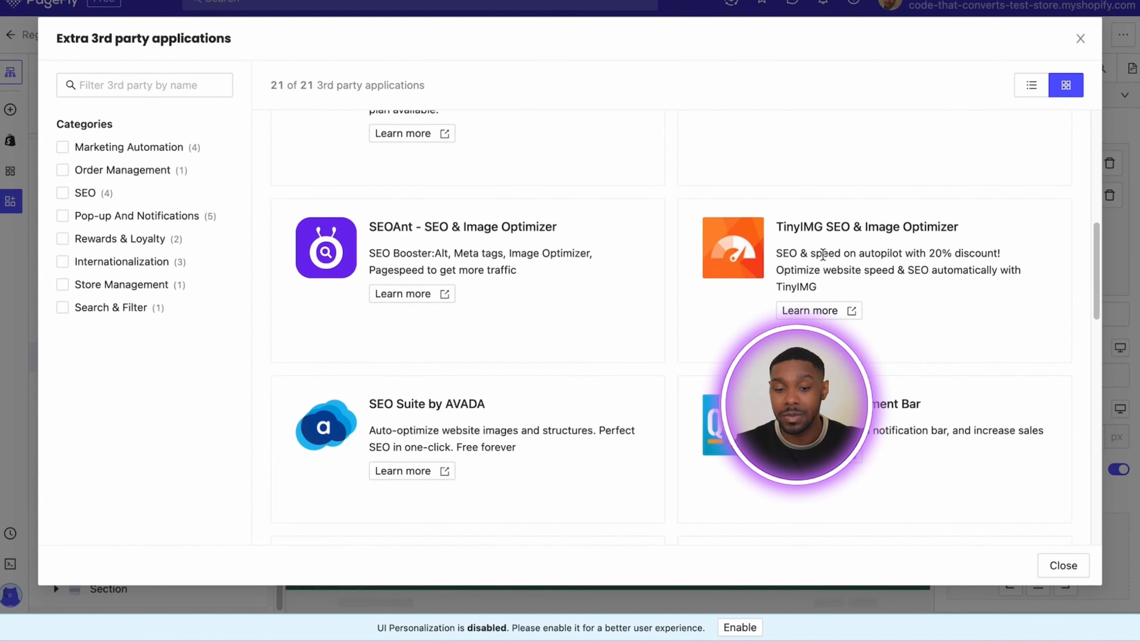
pyautogui.click(1080, 39)
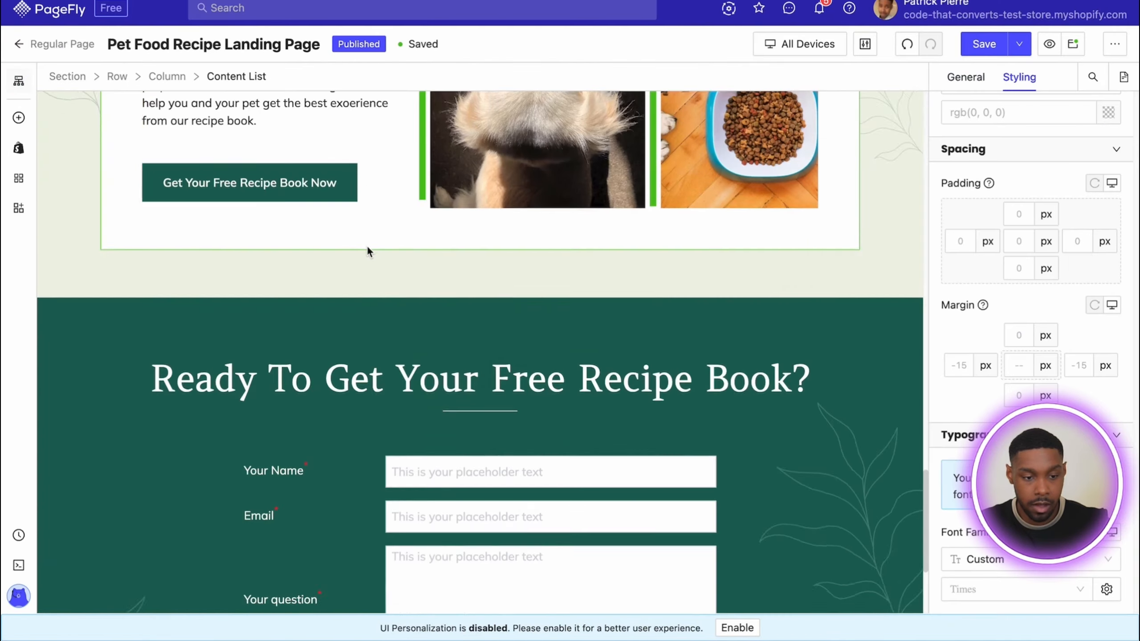
pyautogui.scroll(10, 369, 250)
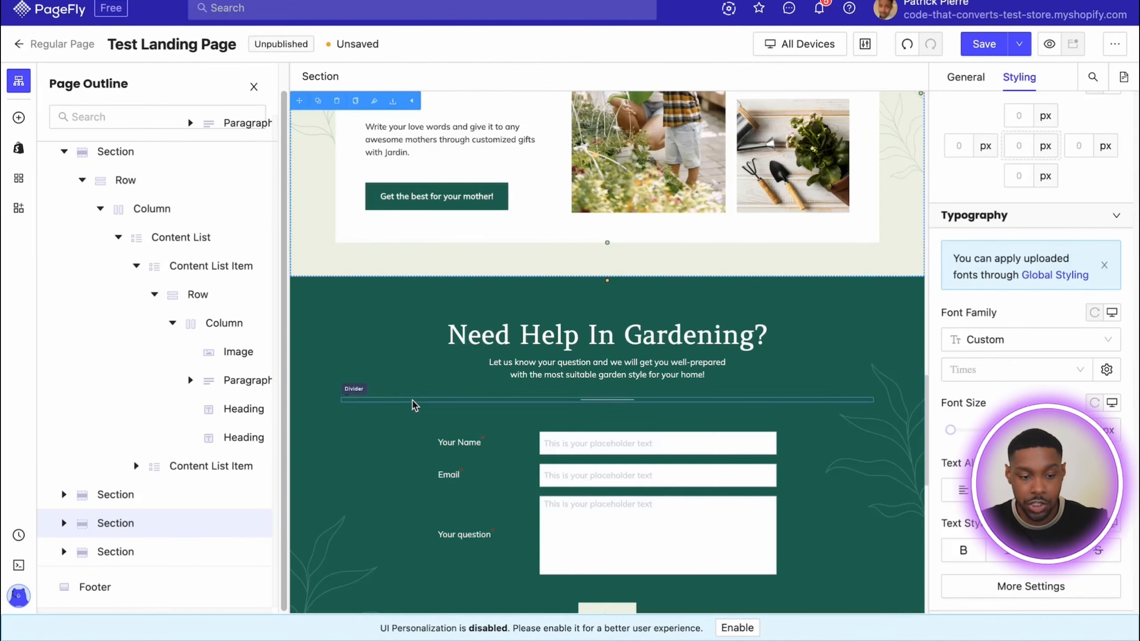
# Compare the test page's remaining gardening question form with the hero, benefits and recipe sections of the finished Pet Food Recipe Landing Page
pyautogui.scroll(-12, 438, 399)
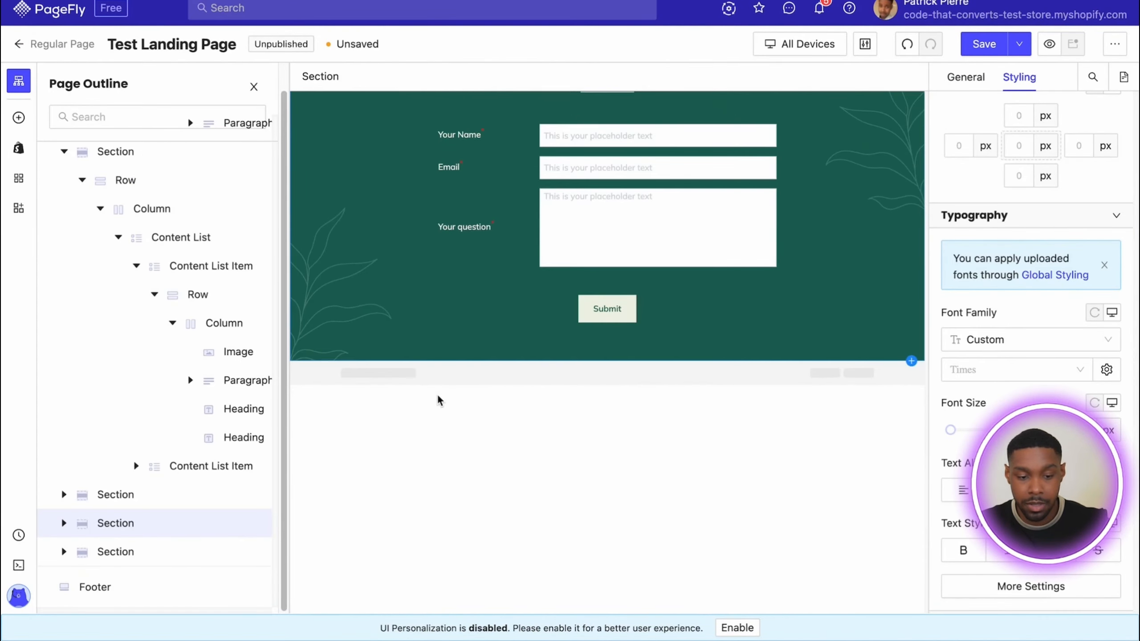
pyautogui.scroll(10, 489, 391)
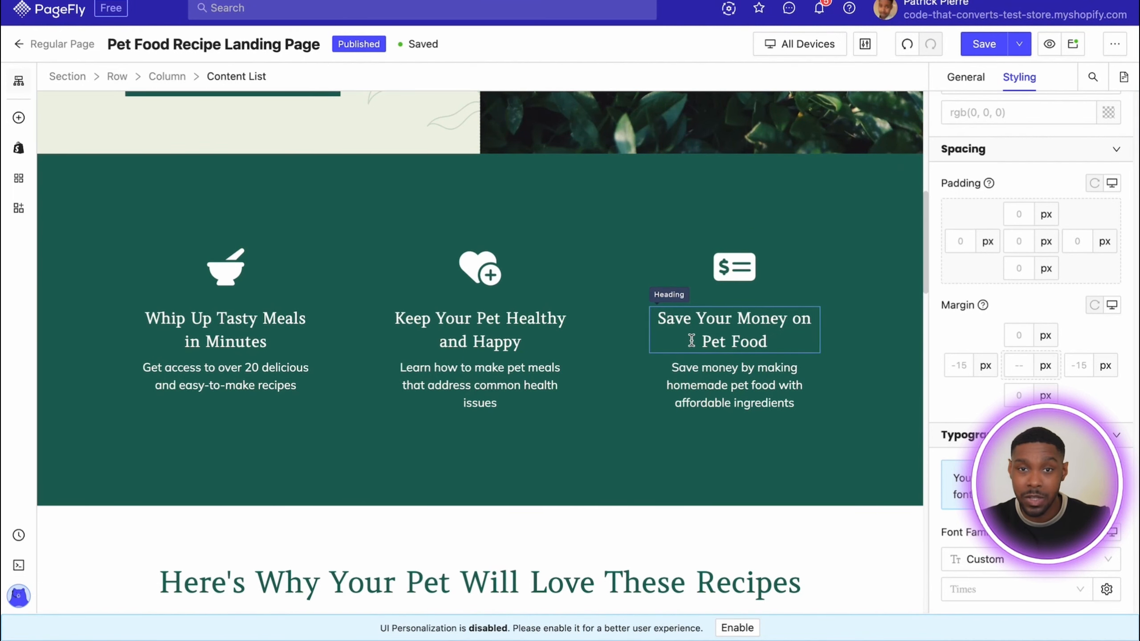
pyautogui.scroll(1, 691, 340)
pyautogui.scroll(8, 691, 341)
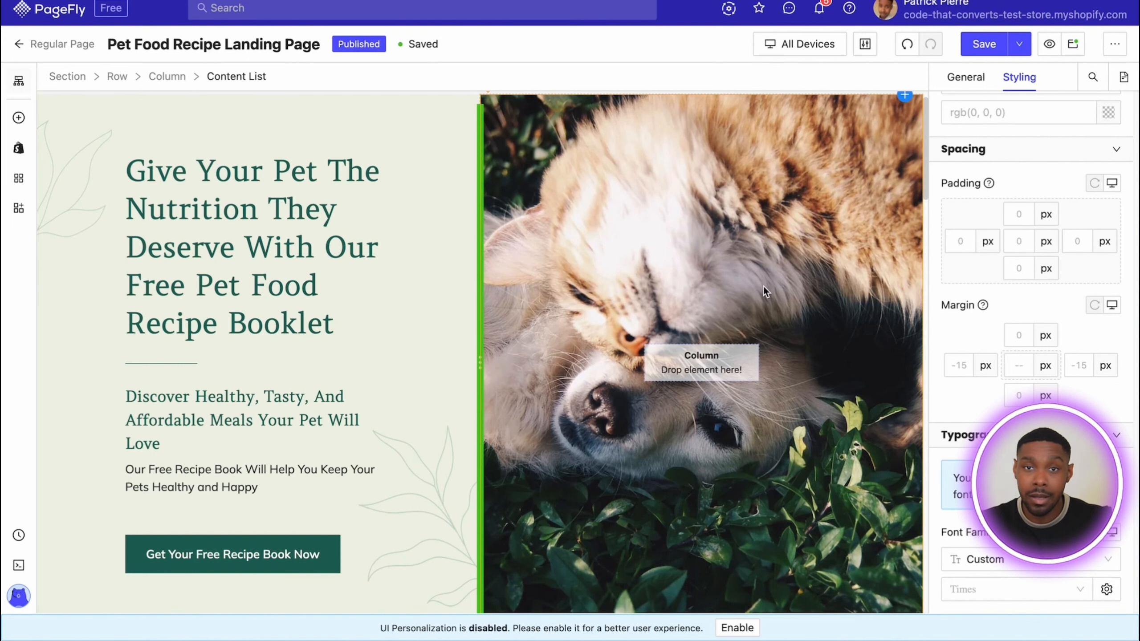
pyautogui.scroll(-20, 751, 305)
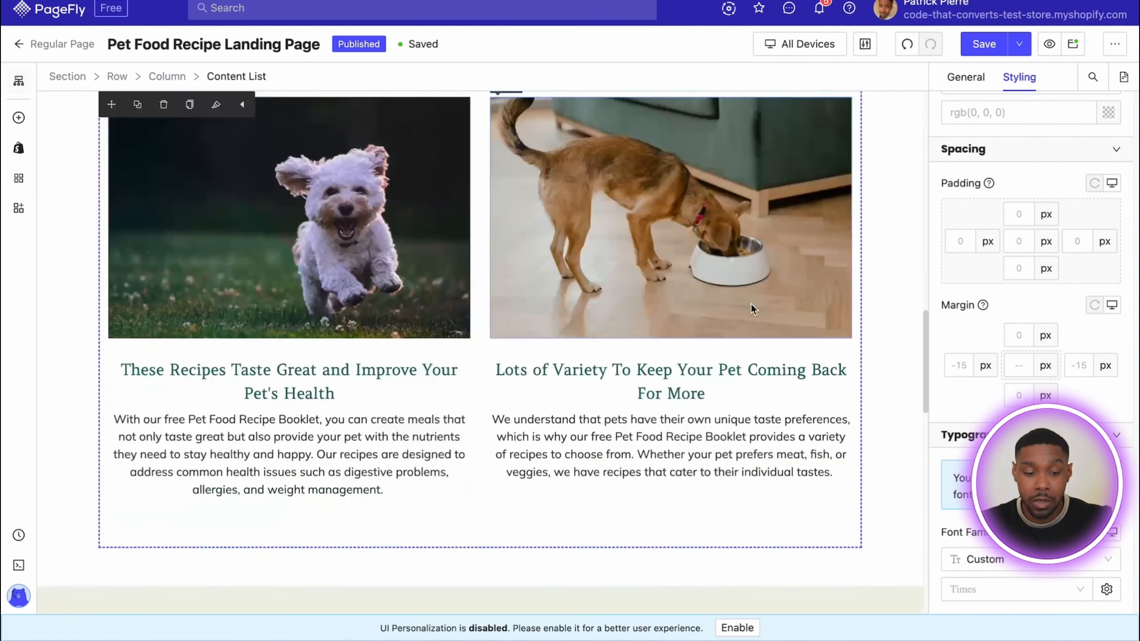
pyautogui.scroll(-12, 750, 305)
pyautogui.scroll(20, 750, 305)
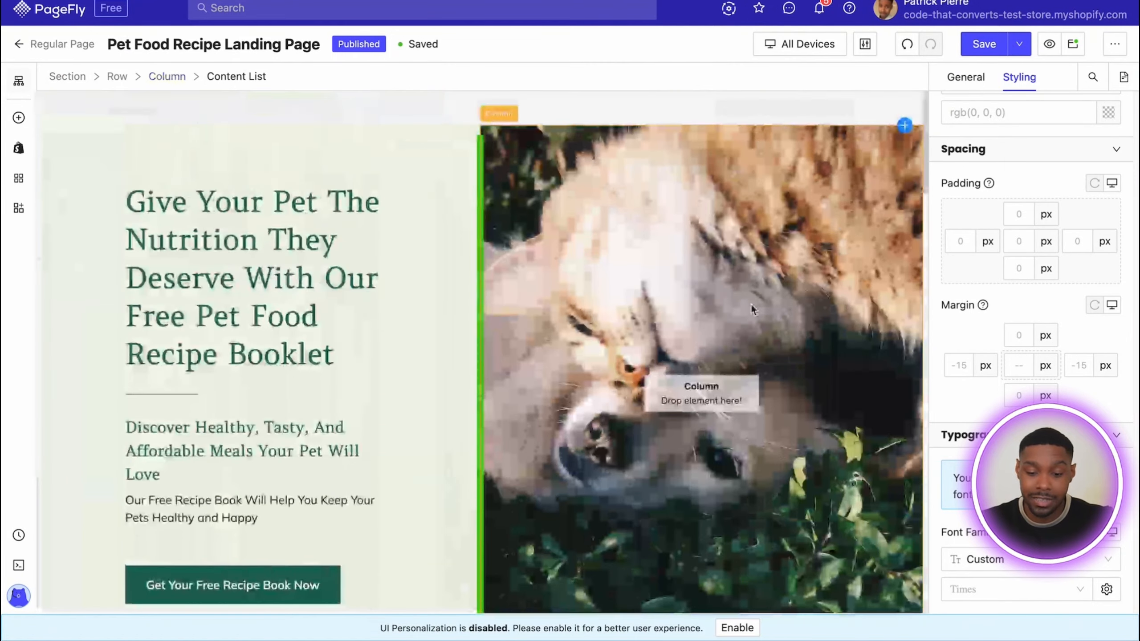
# Open the Unsplash website in a new browser tab and look over its stock images
pyautogui.hotkey('ctrl', 't')
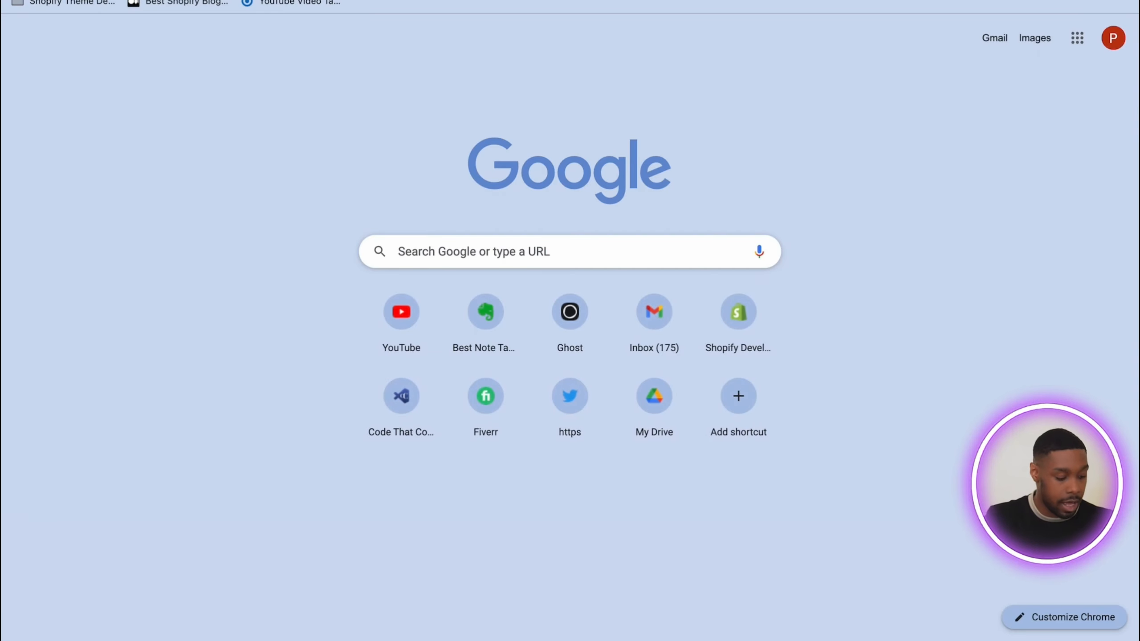
pyautogui.write('unspl')
pyautogui.press('Return')
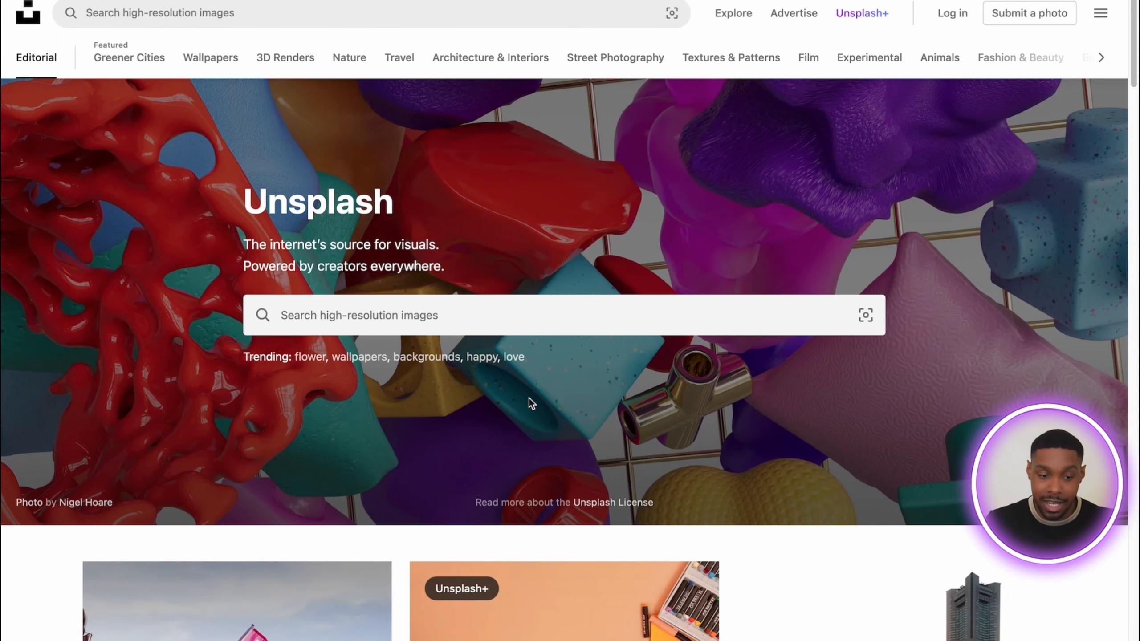
pyautogui.scroll(-10, 529, 398)
pyautogui.scroll(10, 529, 398)
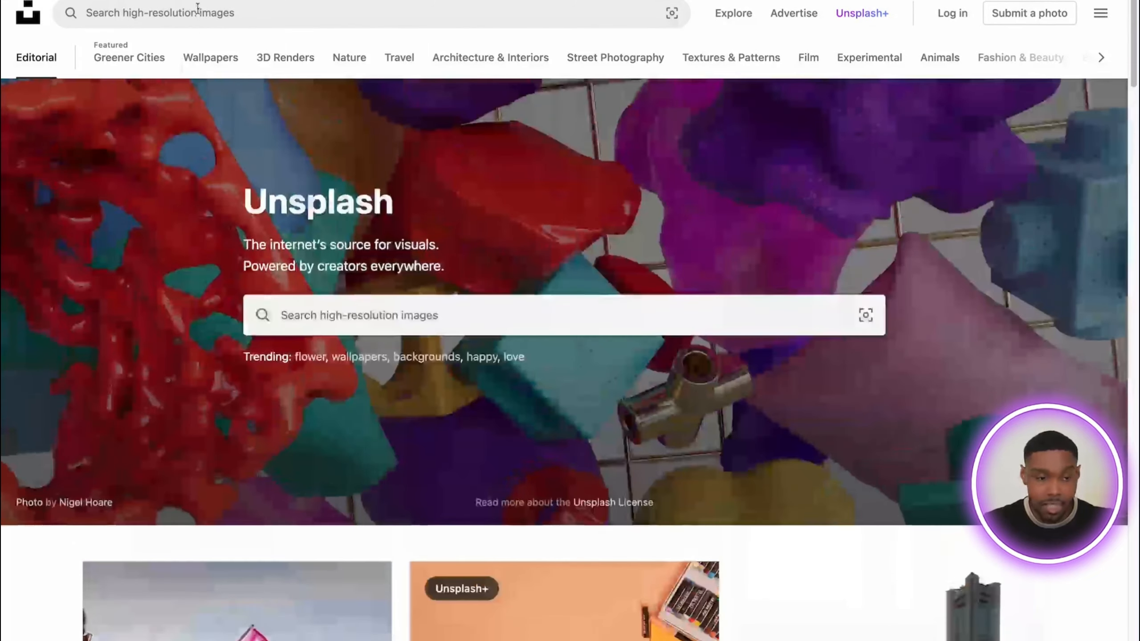
# Go to the Pexels home page and browse its free stock photos
pyautogui.hotkey('ctrl', 'l')
pyautogui.write('pexels')
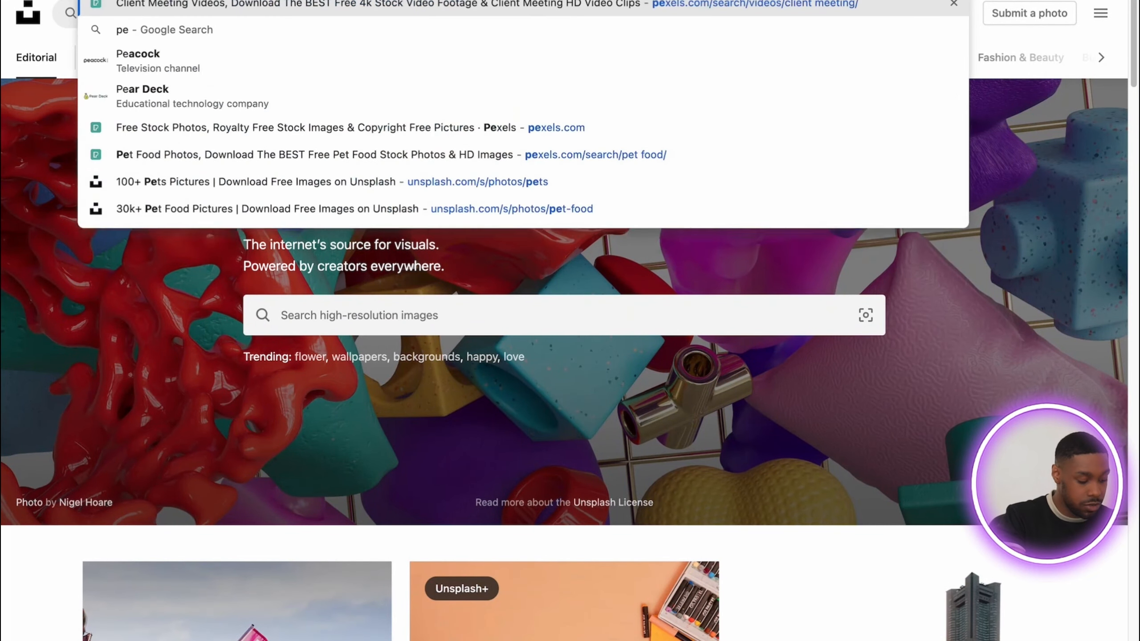
pyautogui.press('Return')
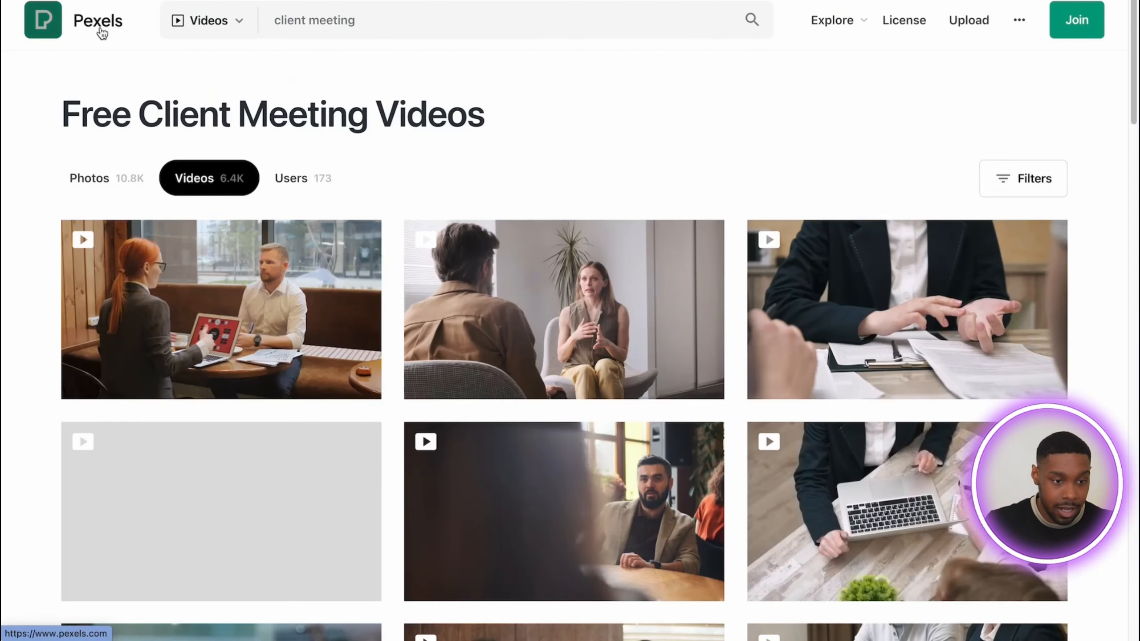
pyautogui.click(100, 31)
pyautogui.scroll(-5, 527, 291)
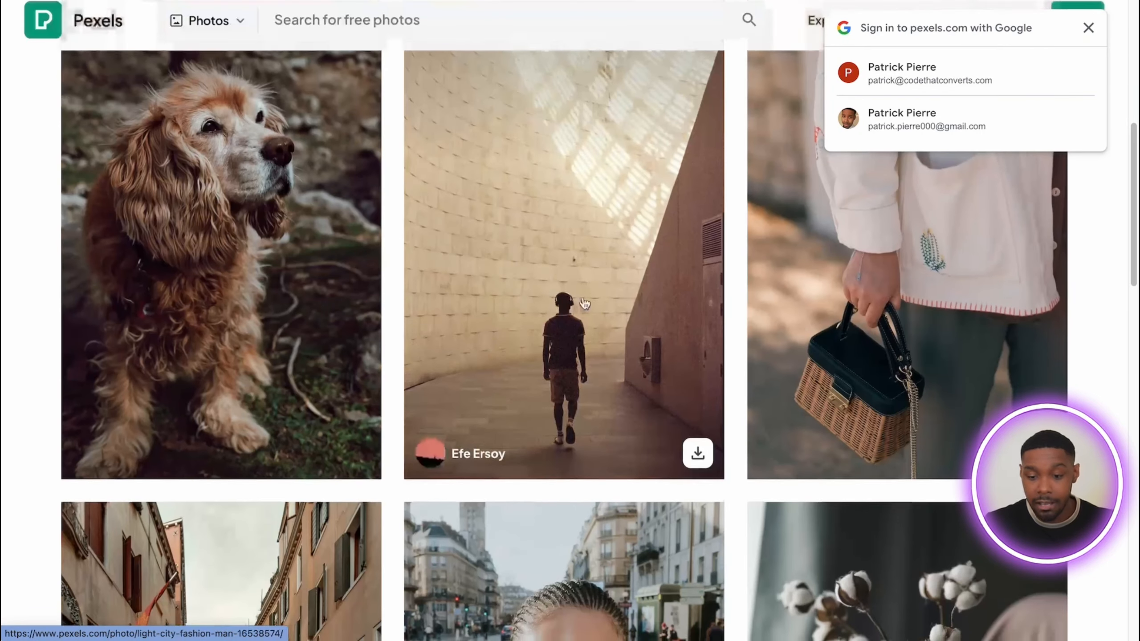
pyautogui.scroll(5, 527, 292)
# Open the Pixabay website as another source of free images
pyautogui.hotkey('ctrl', 'l')
pyautogui.write('pixa')
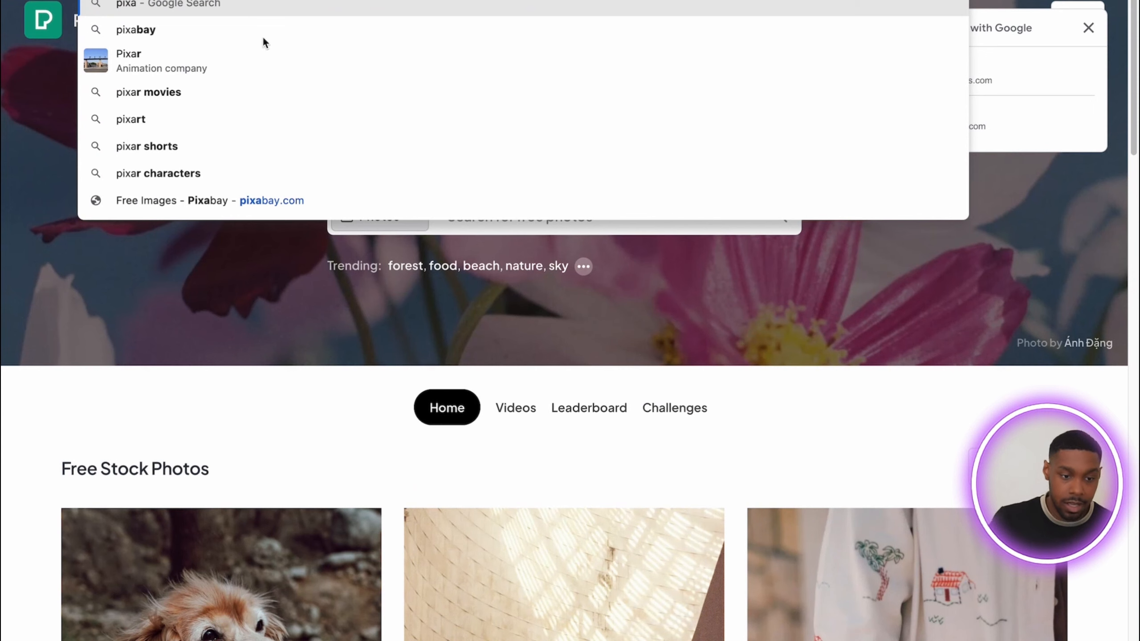
pyautogui.click(267, 202)
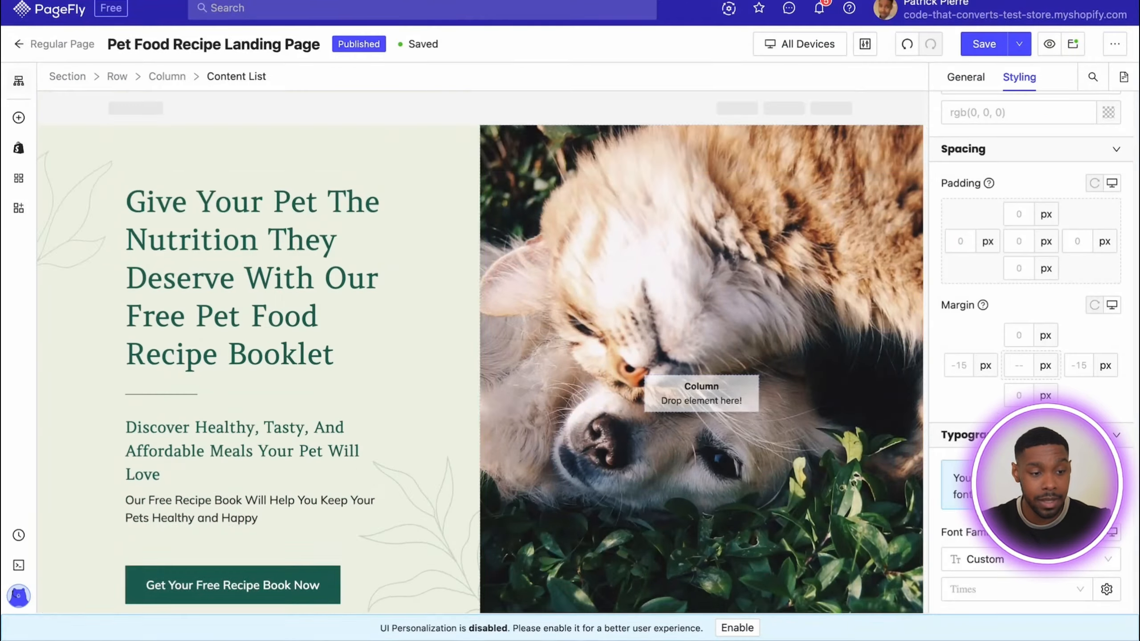
# Review the finished landing page in PageFly from the hero down to the recipe book sign-up form and back
pyautogui.scroll(-5, 689, 433)
pyautogui.scroll(-10, 689, 433)
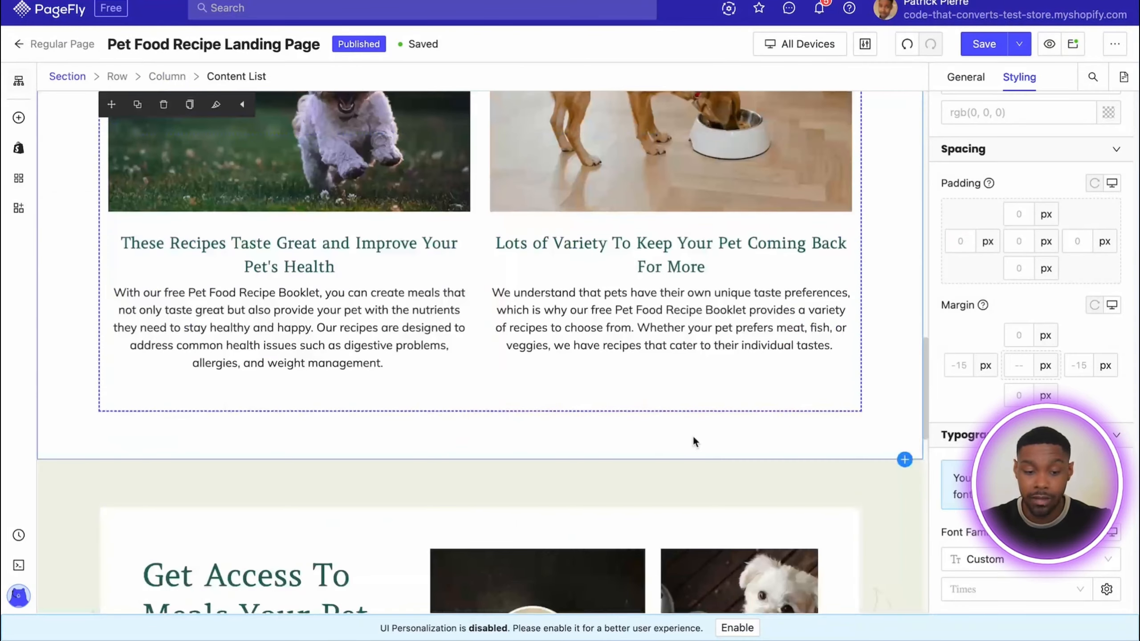
pyautogui.scroll(4, 693, 435)
pyautogui.scroll(-14, 693, 435)
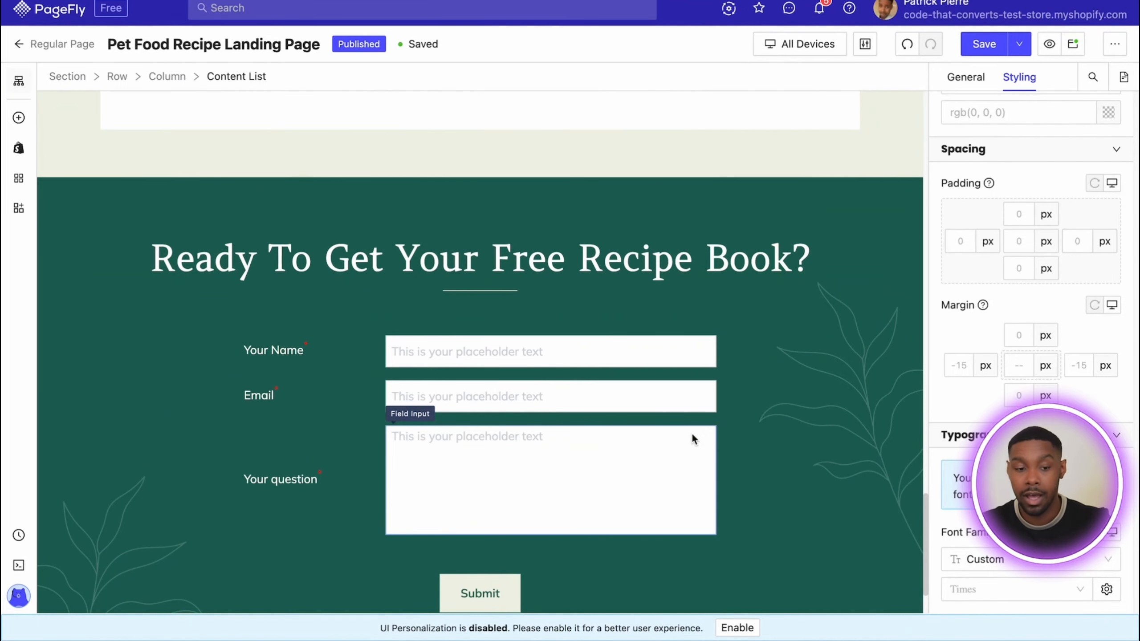
pyautogui.scroll(12, 693, 435)
pyautogui.scroll(10, 699, 416)
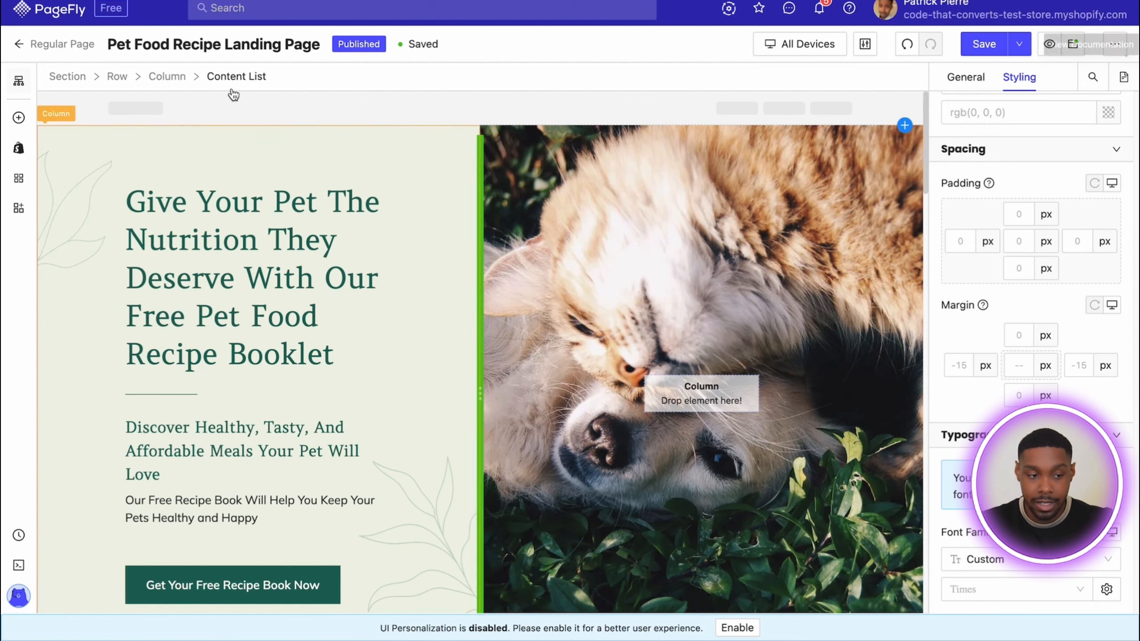
# Open the PageFly help article on the Content List element and skim its configuration instructions
pyautogui.click(1125, 77)
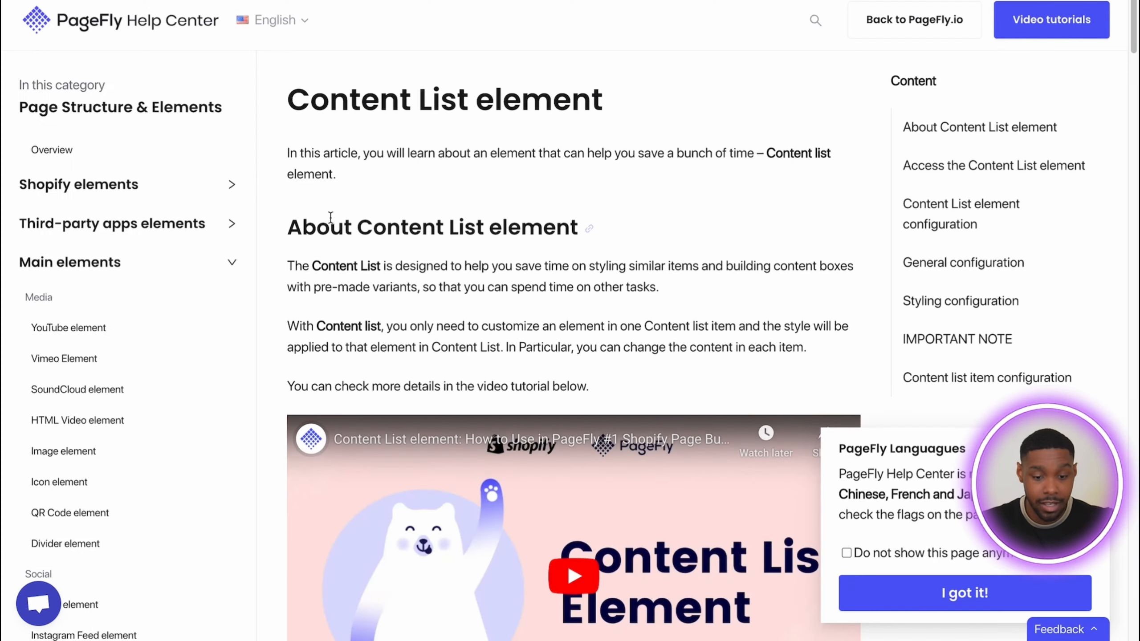
pyautogui.scroll(-10, 343, 227)
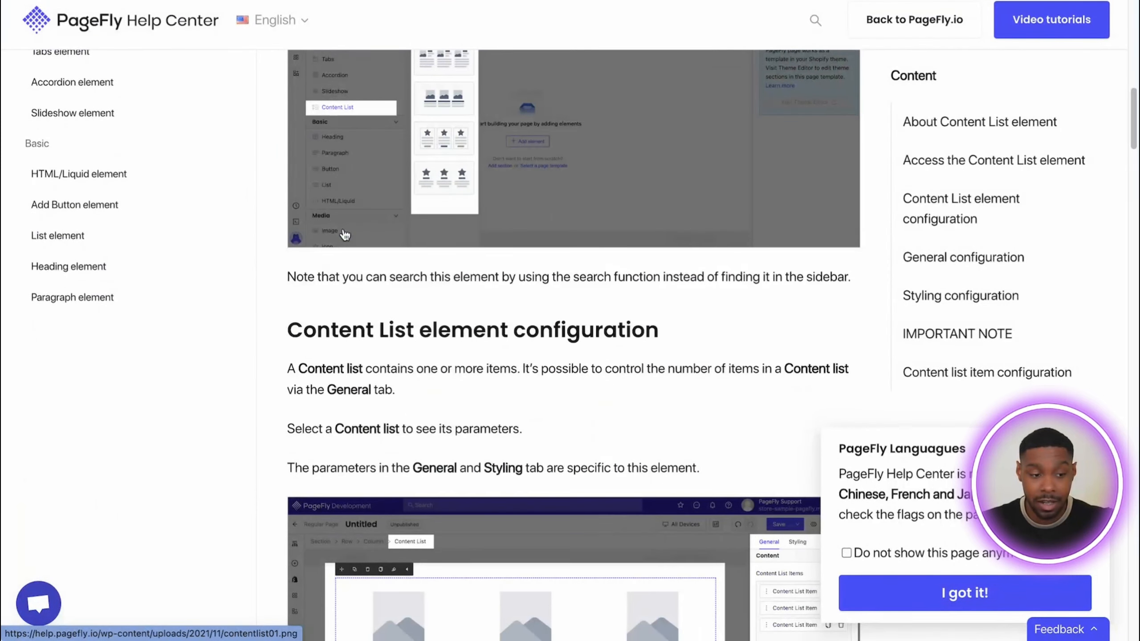
pyautogui.scroll(7, 346, 236)
pyautogui.scroll(5, 345, 236)
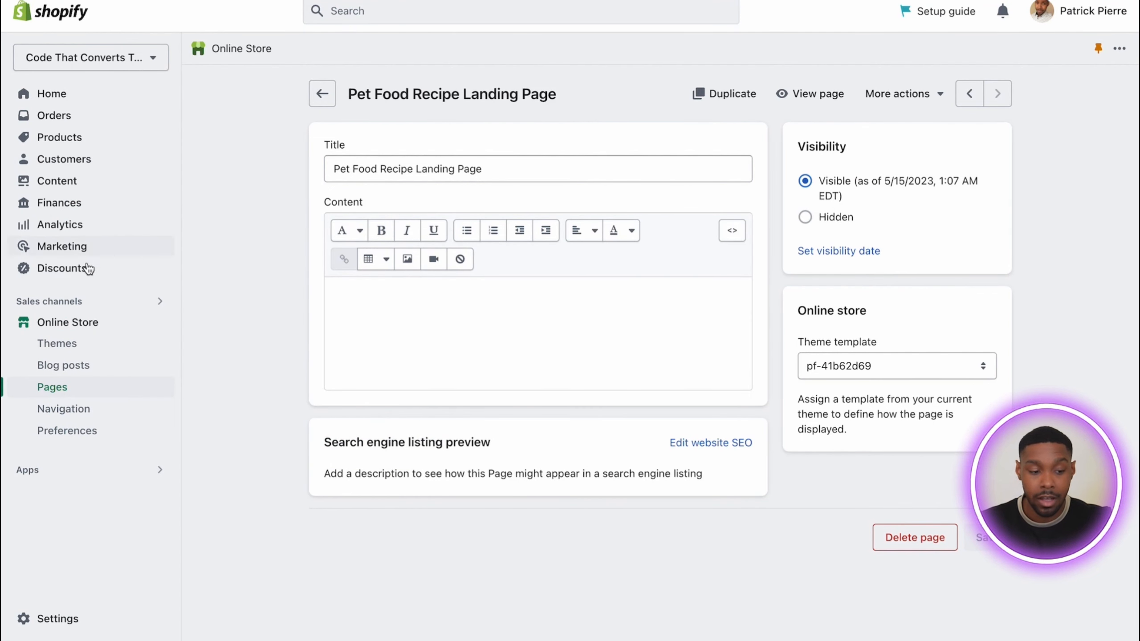
# Open the Pet Food Recipe Landing Page from the Shopify online store's list of pages
pyautogui.click(91, 388)
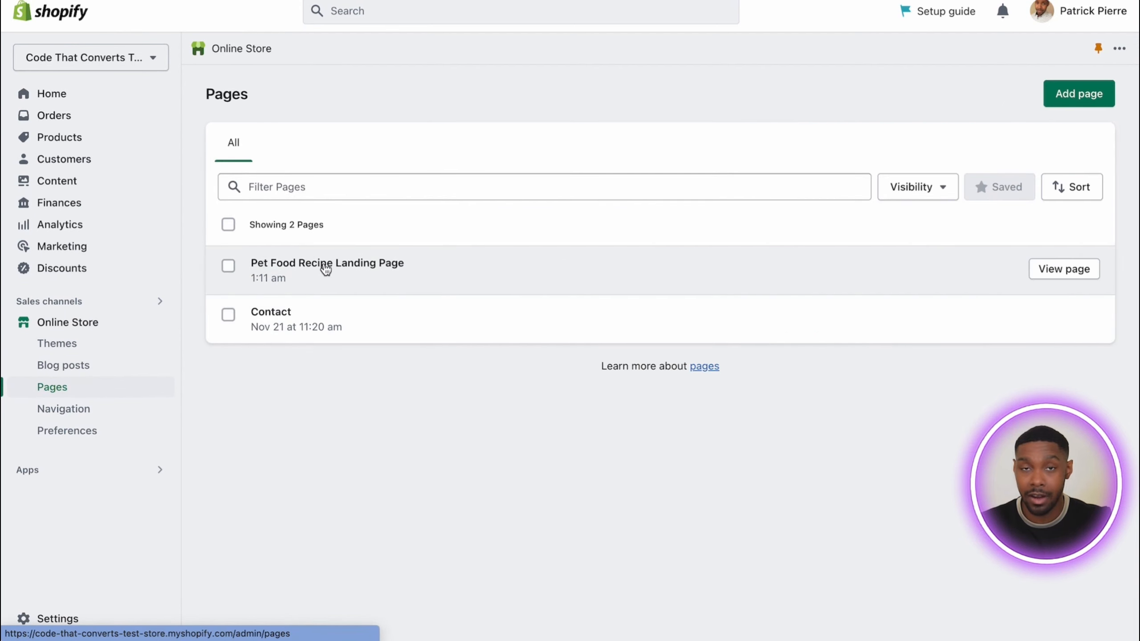
pyautogui.click(326, 269)
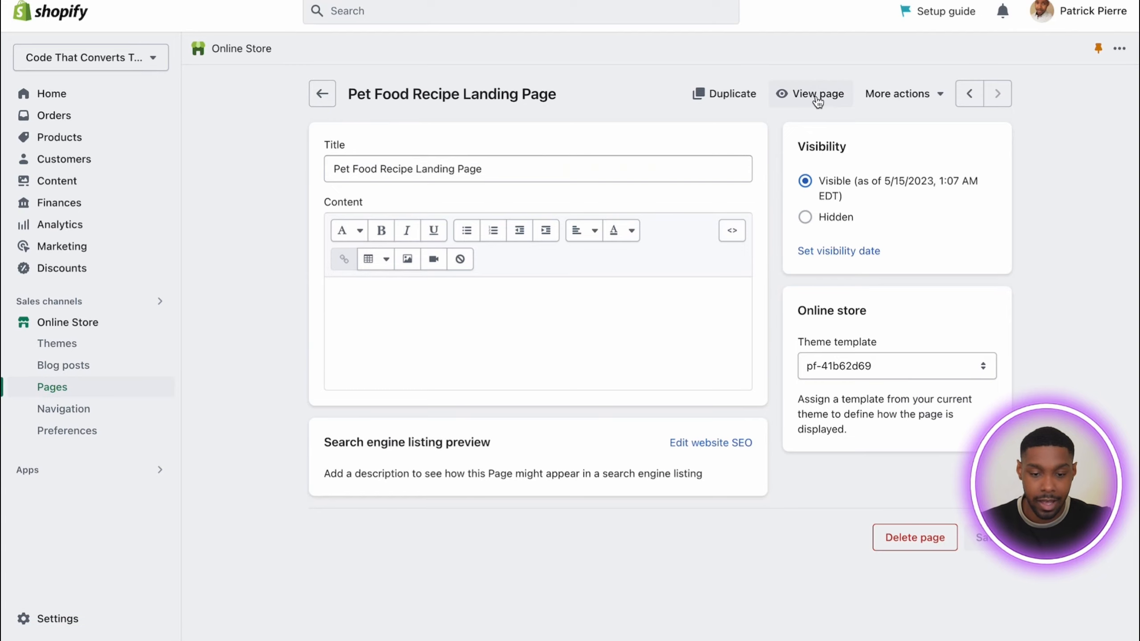